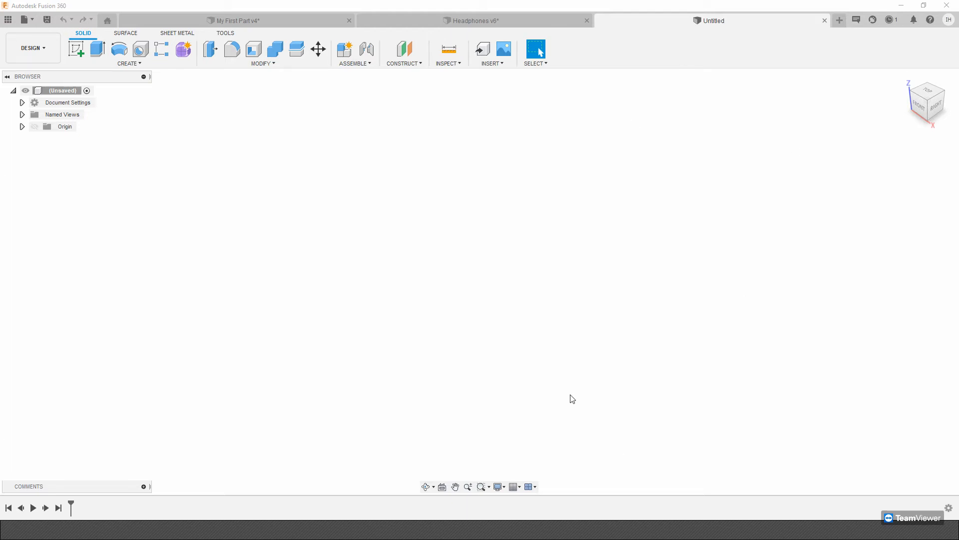
Create a new project named Live Demo in the project list.
{"action": "left_click", "coordinate": [44, 50]}
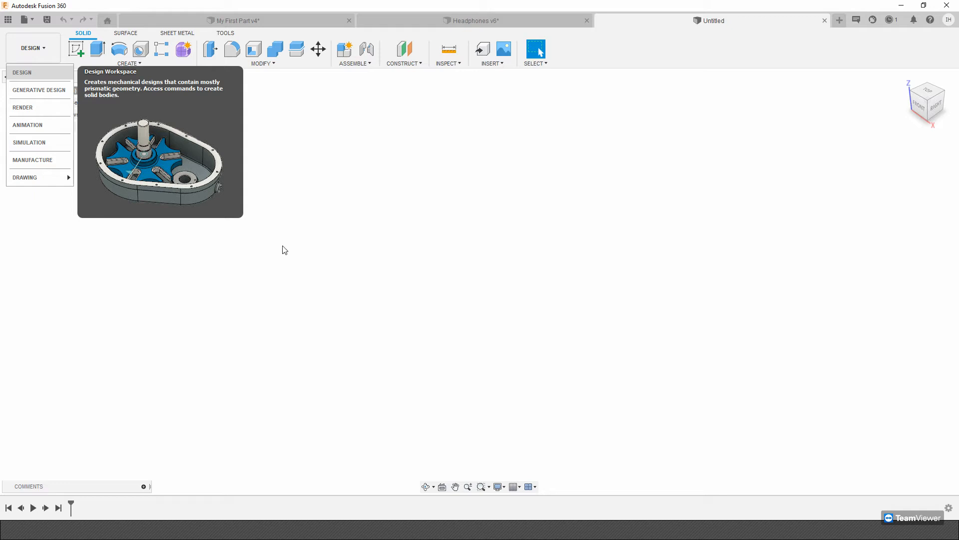
{"action": "left_click", "coordinate": [8, 20]}
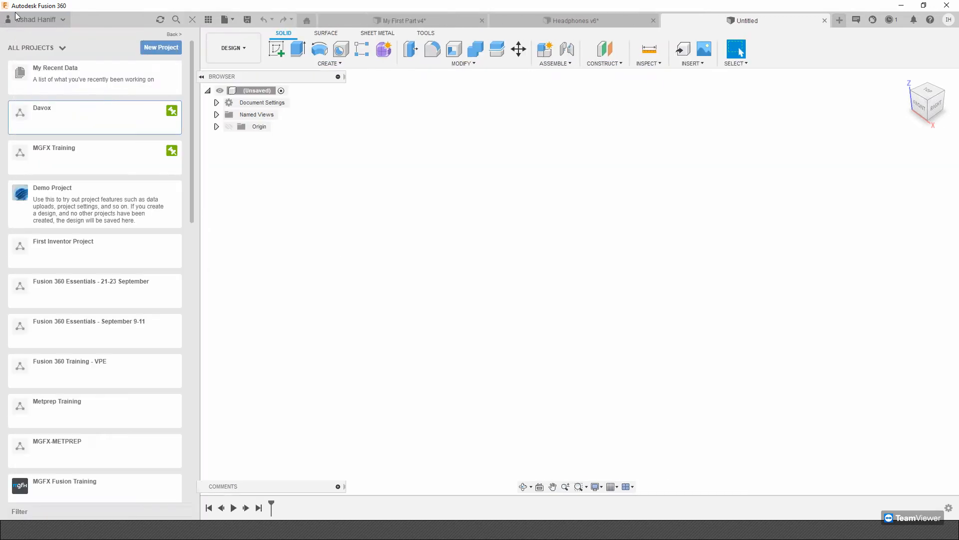
{"action": "scroll", "coordinate": [84, 488], "scroll_direction": "down", "scroll_amount": 12}
{"action": "scroll", "coordinate": [83, 484], "scroll_direction": "up", "scroll_amount": 12}
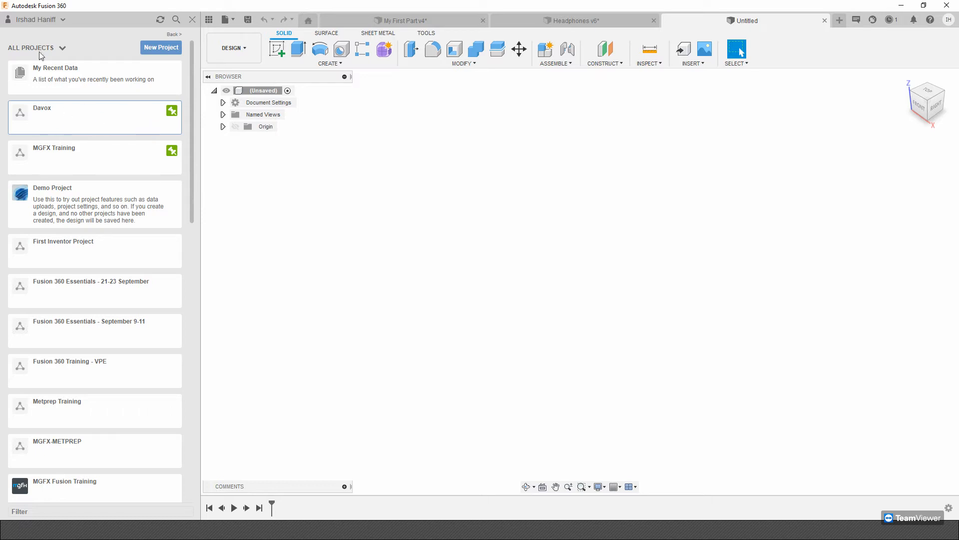
{"action": "left_click", "coordinate": [159, 48]}
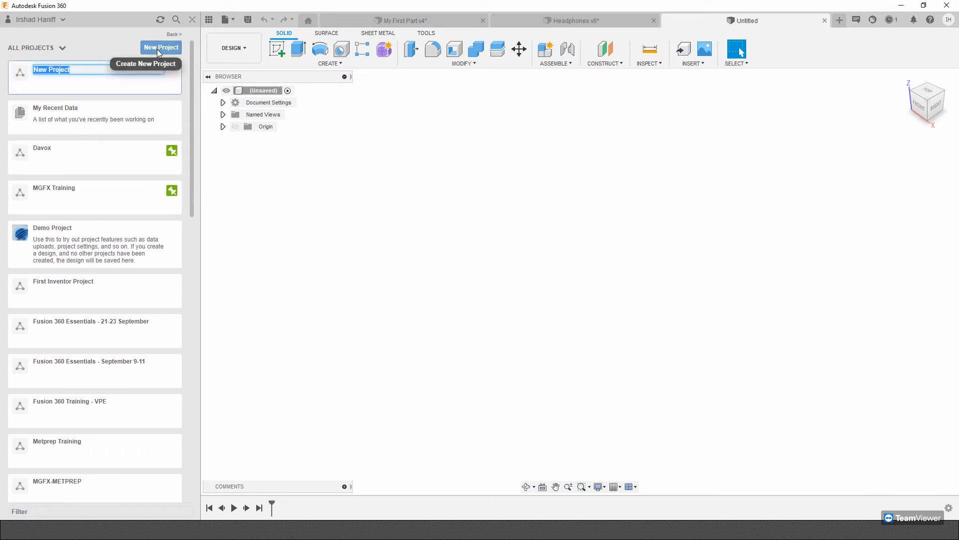
{"action": "type", "text": "Live Demo"}
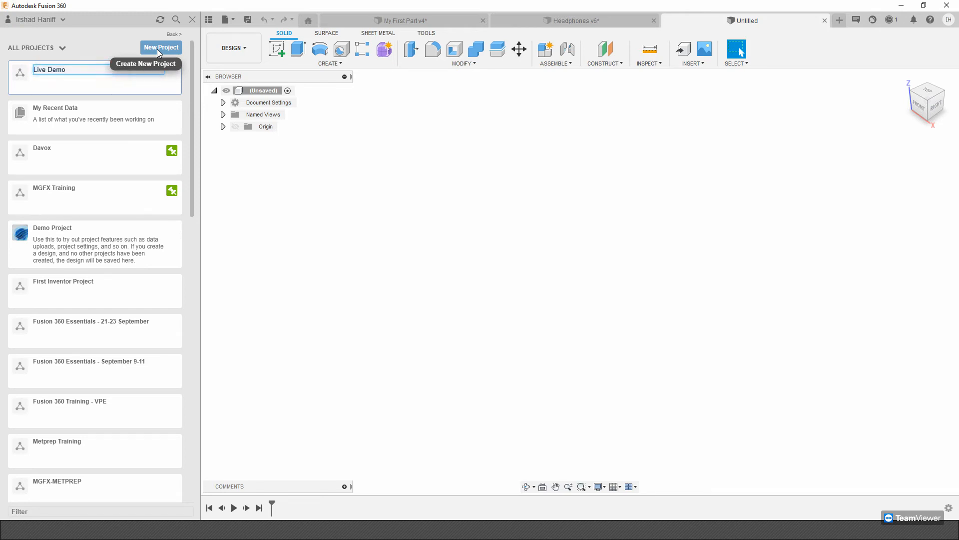
{"action": "key", "text": "Return"}
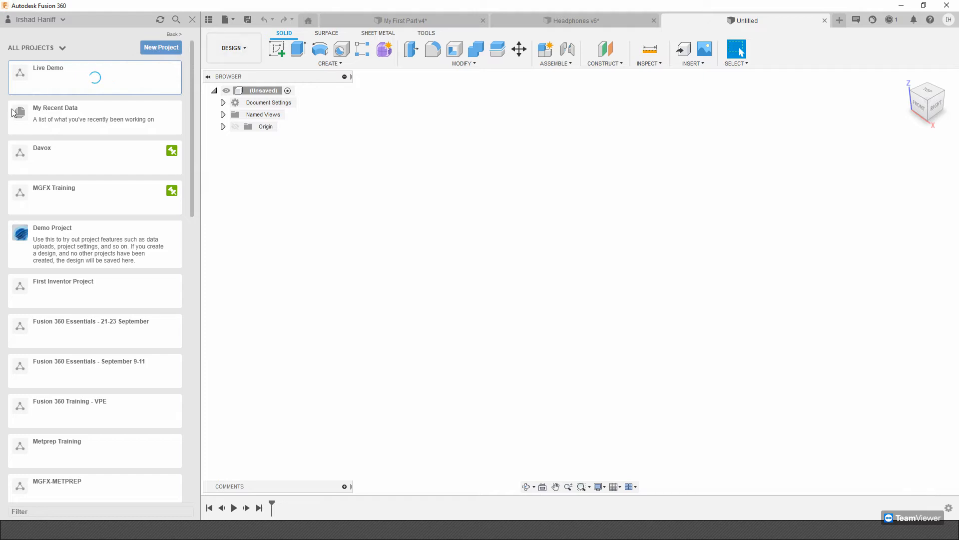
Pin the Live Demo project and filter the project list to pinned projects only.
{"action": "scroll", "coordinate": [152, 203], "scroll_direction": "down", "scroll_amount": 1}
{"action": "scroll", "coordinate": [135, 205], "scroll_direction": "up", "scroll_amount": 3}
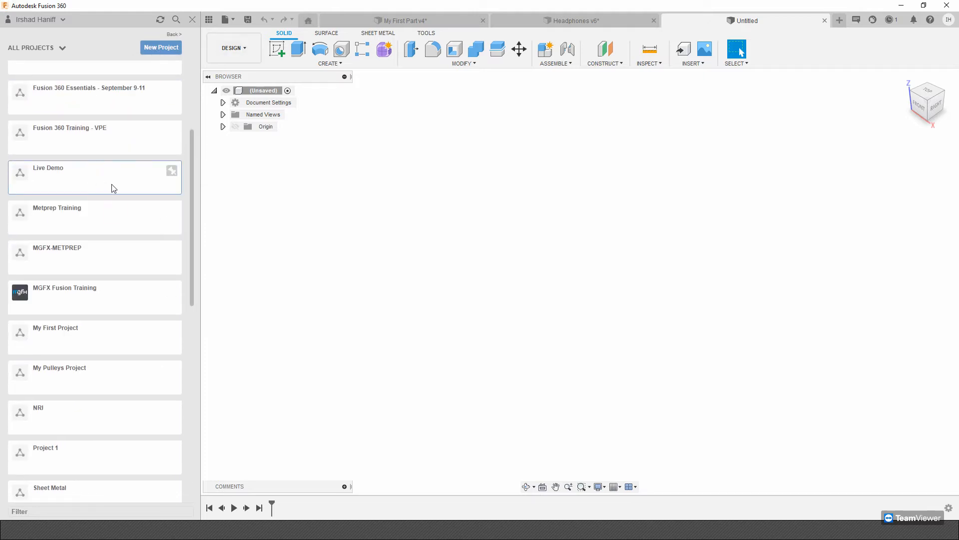
{"action": "left_click", "coordinate": [172, 171]}
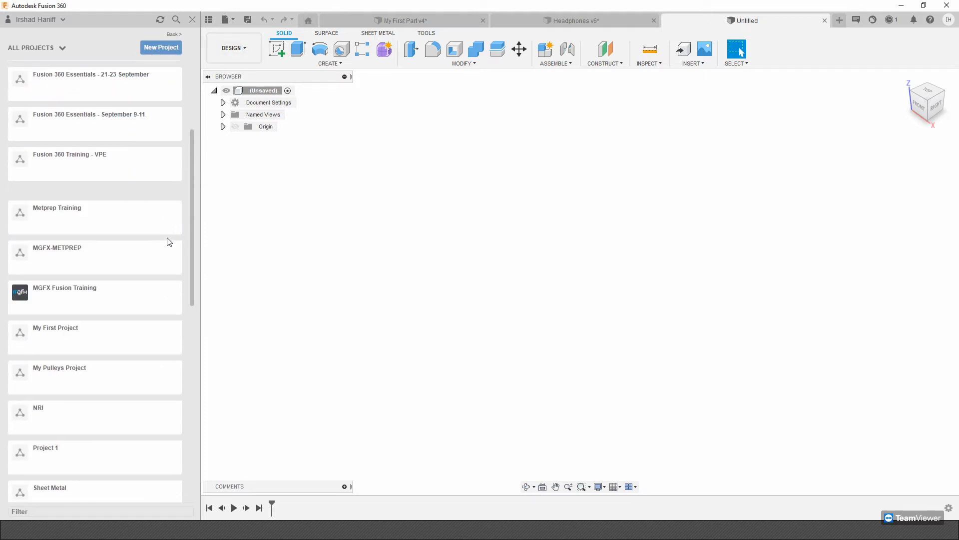
{"action": "scroll", "coordinate": [160, 160], "scroll_direction": "up", "scroll_amount": 2}
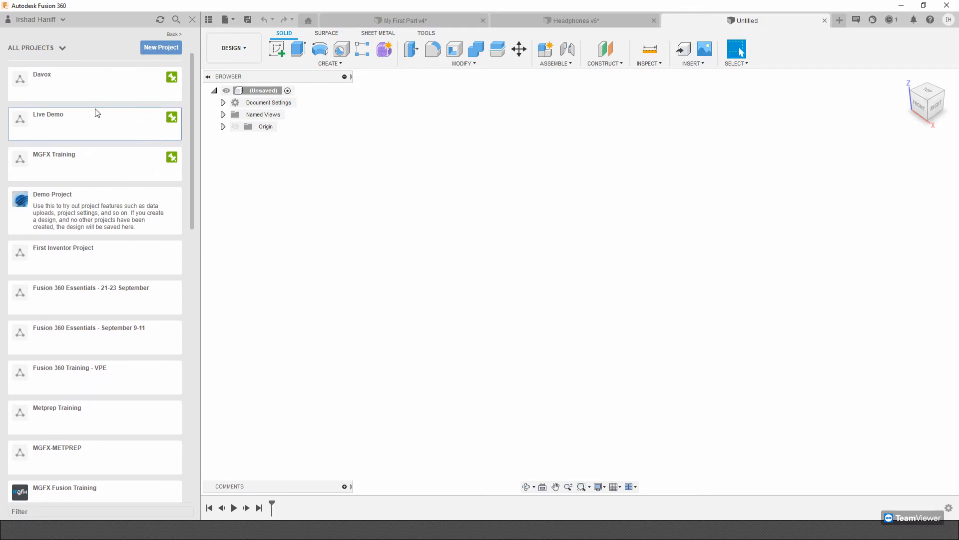
{"action": "left_click", "coordinate": [55, 50]}
{"action": "left_click", "coordinate": [43, 76]}
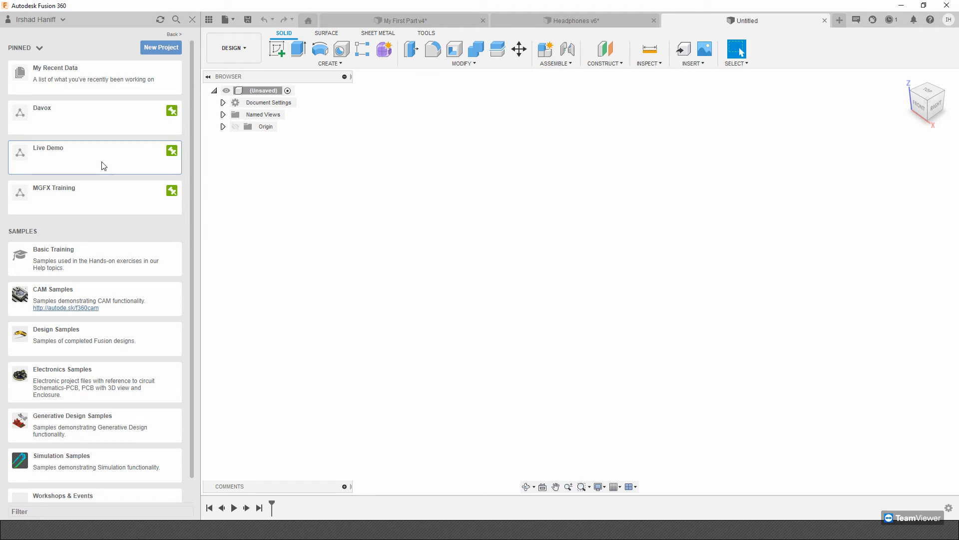
Open the Live Demo project and examine its file area and its list of members.
{"action": "left_click", "coordinate": [102, 165]}
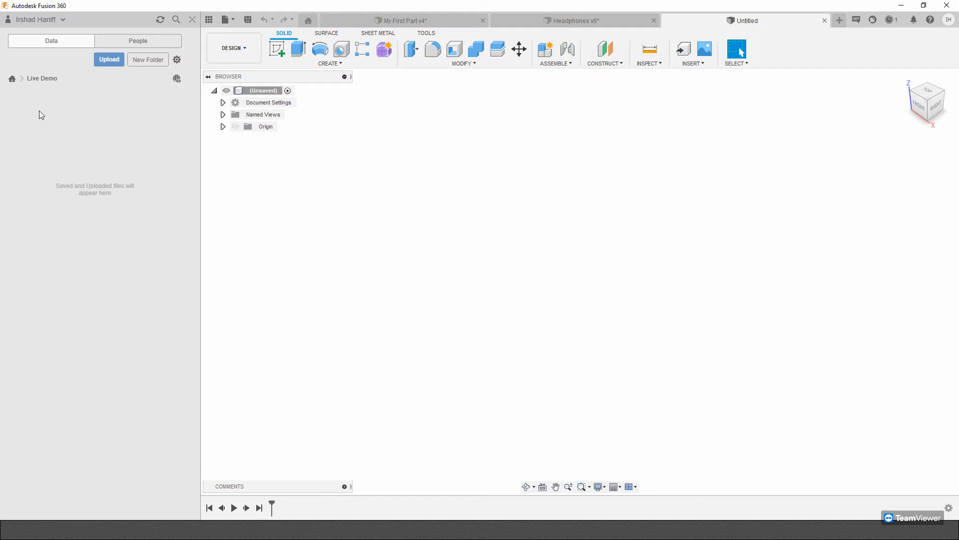
{"action": "left_click", "coordinate": [12, 79]}
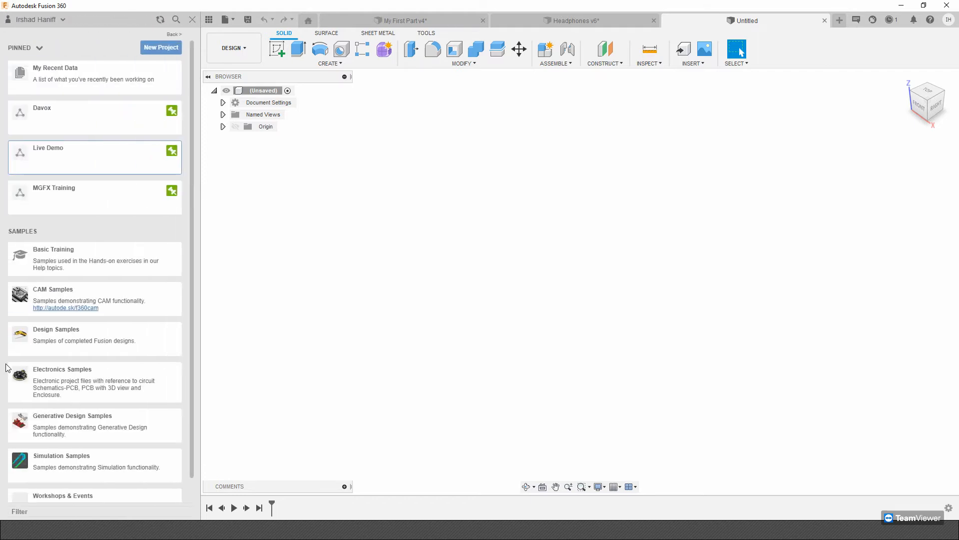
{"action": "left_click", "coordinate": [105, 160]}
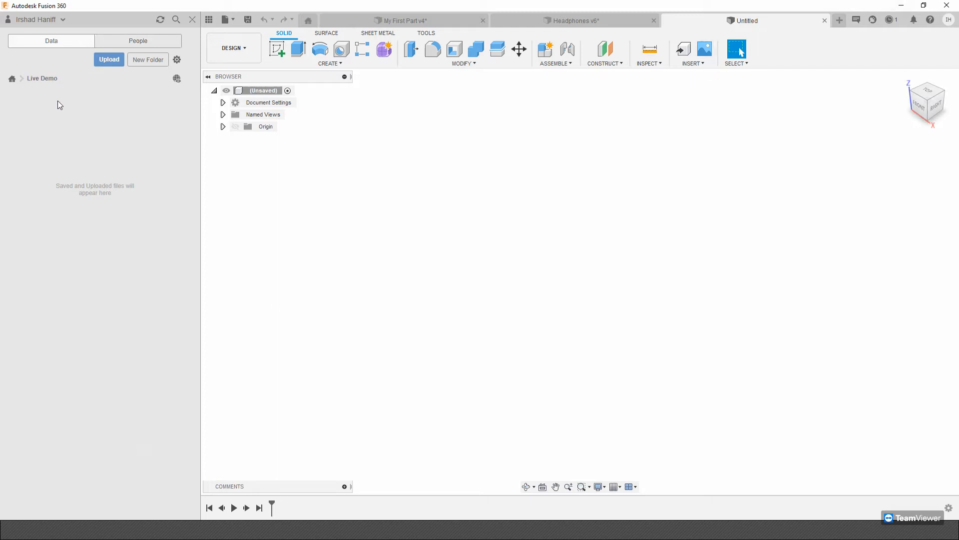
{"action": "left_click", "coordinate": [120, 38]}
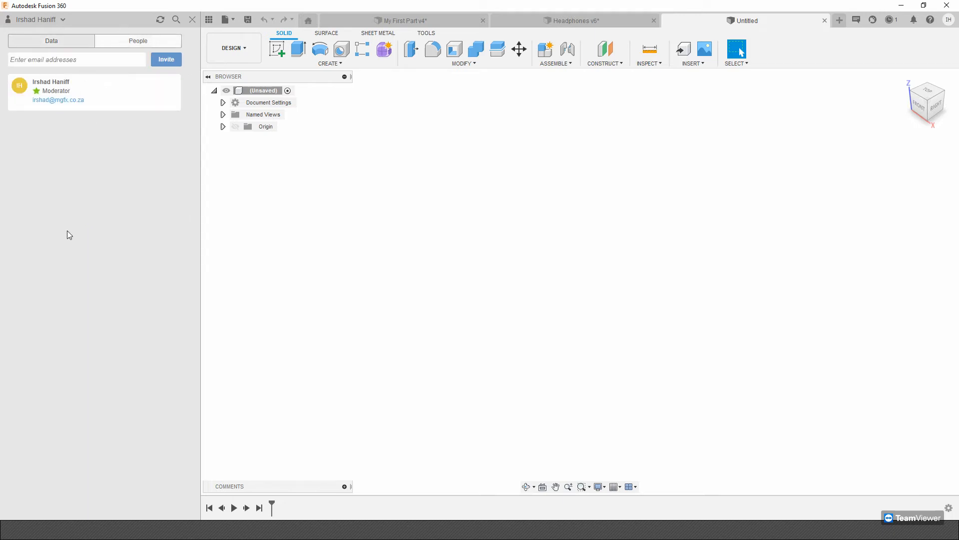
{"action": "left_click", "coordinate": [67, 40]}
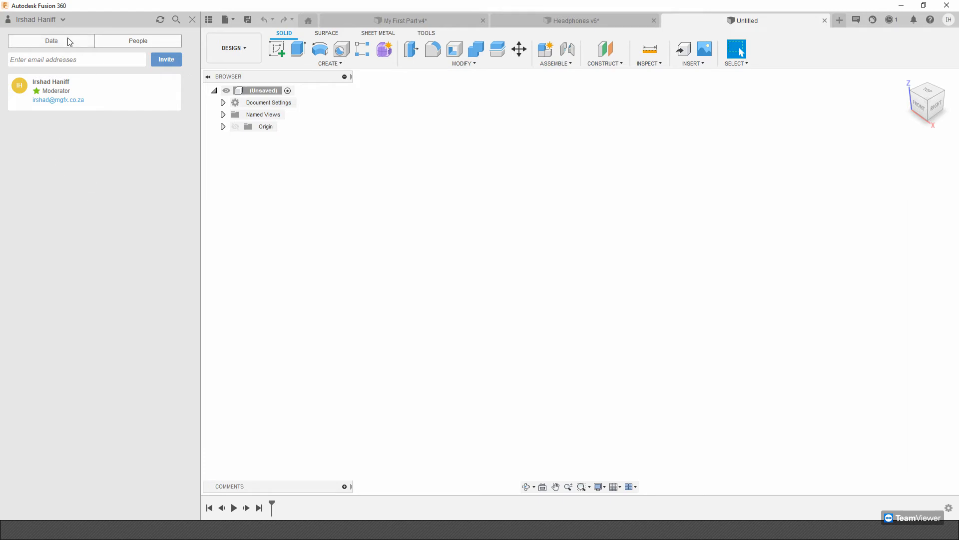
{"action": "left_click", "coordinate": [124, 43]}
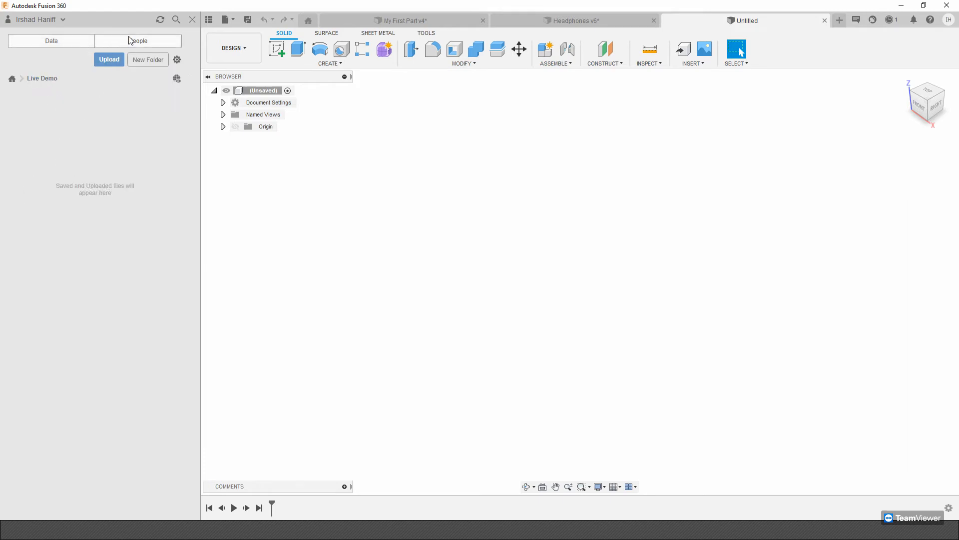
{"action": "left_click", "coordinate": [71, 44]}
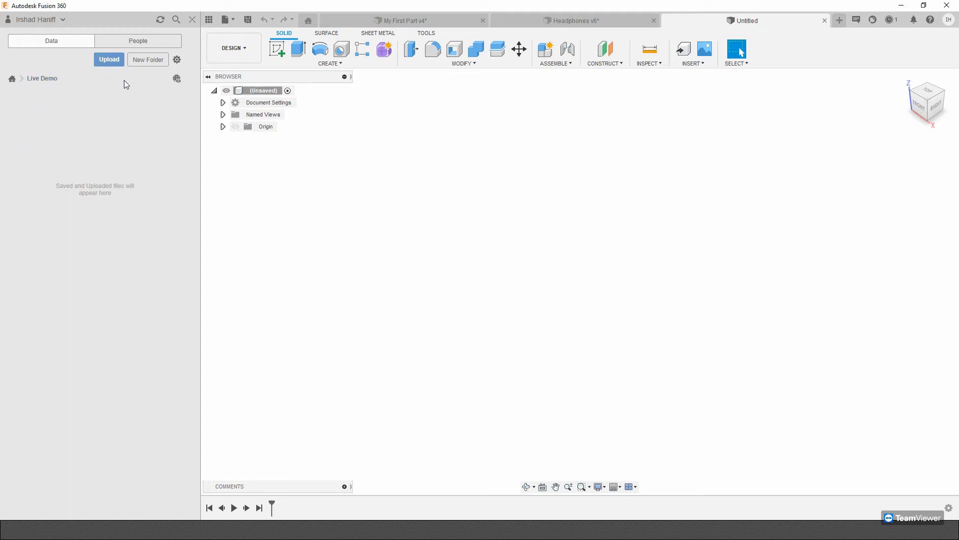
Inspect the Davox project's contents and Live Demo's members and files, and close the project data view.
{"action": "left_click", "coordinate": [15, 78]}
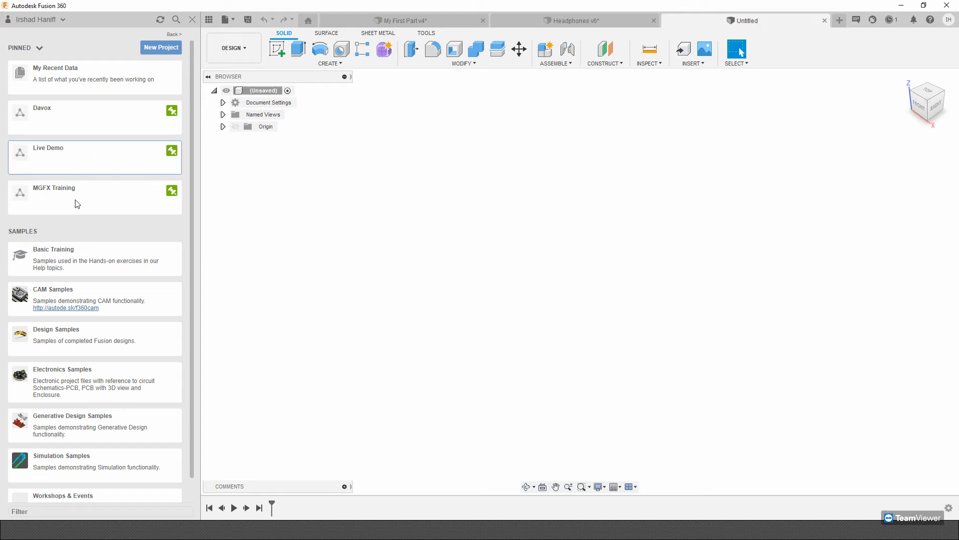
{"action": "left_click", "coordinate": [63, 118]}
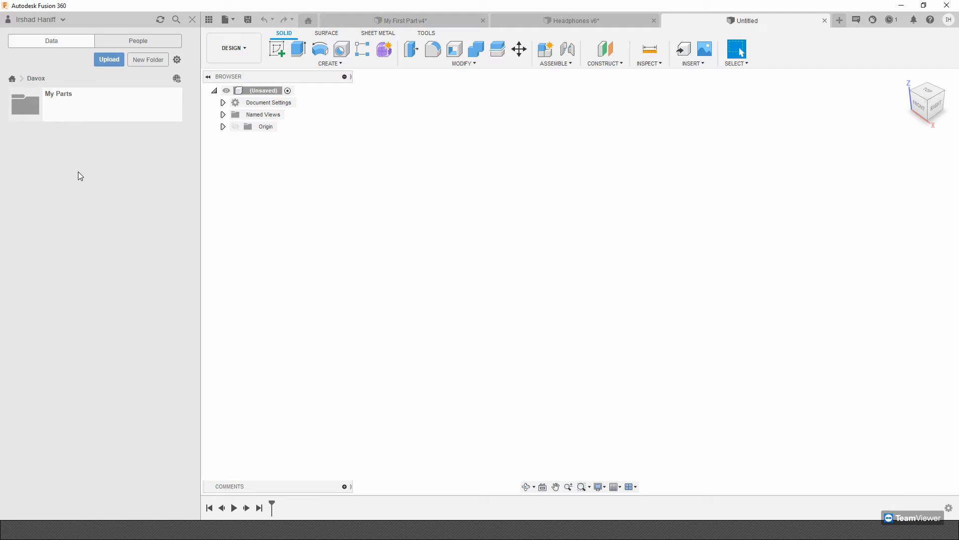
{"action": "left_click", "coordinate": [12, 80]}
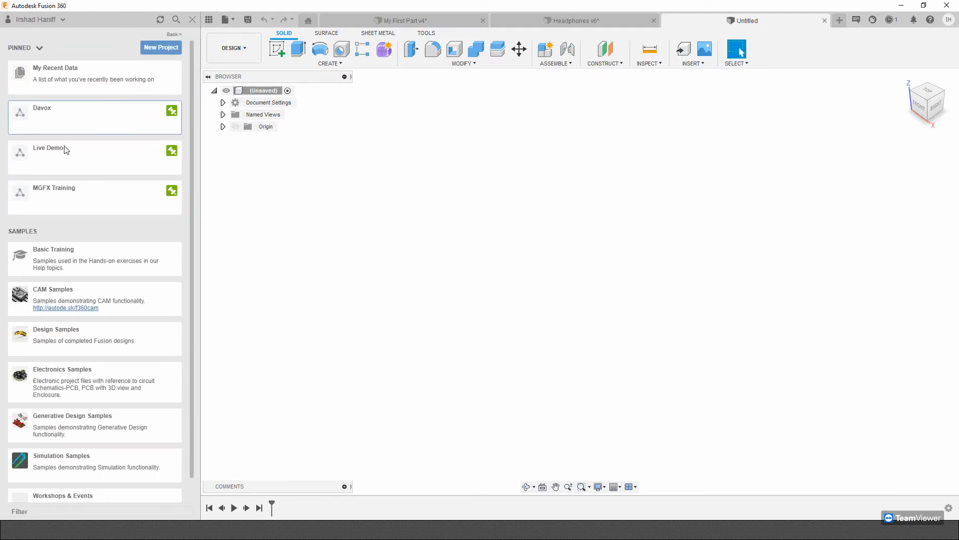
{"action": "left_click", "coordinate": [64, 149]}
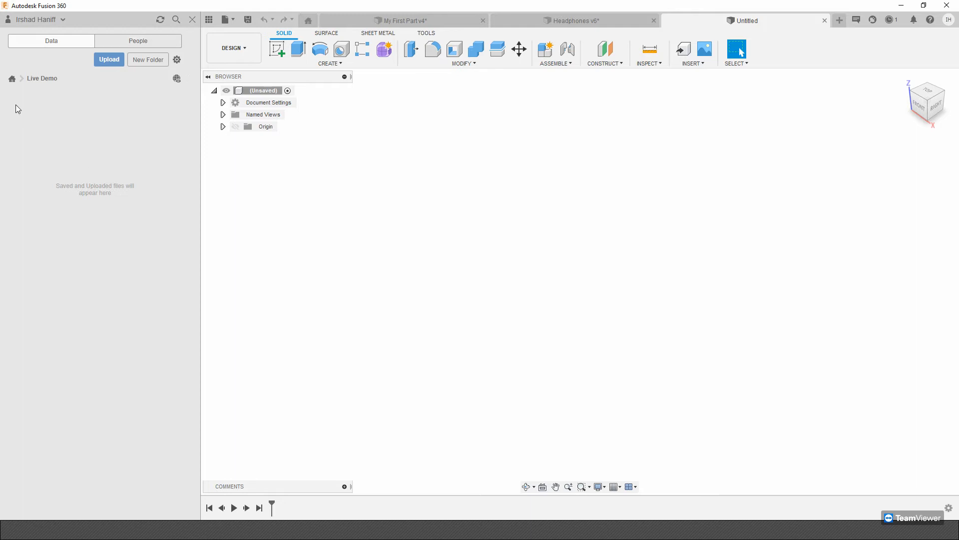
{"action": "left_click", "coordinate": [148, 42]}
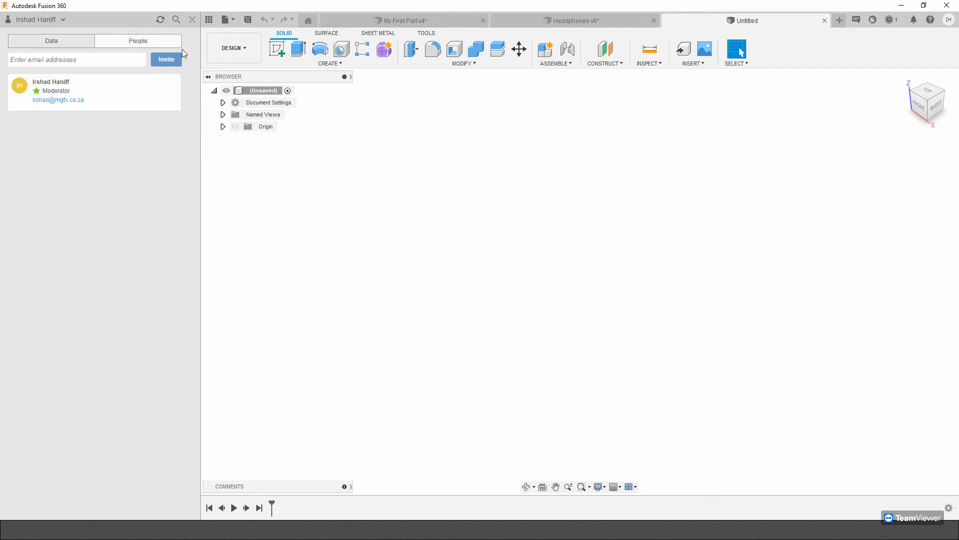
{"action": "left_click", "coordinate": [72, 43]}
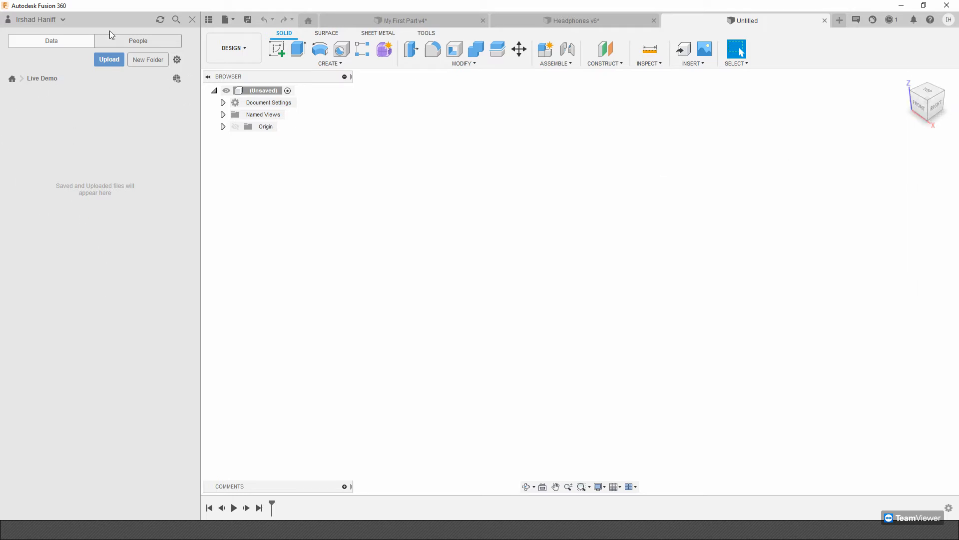
{"action": "left_click", "coordinate": [192, 20]}
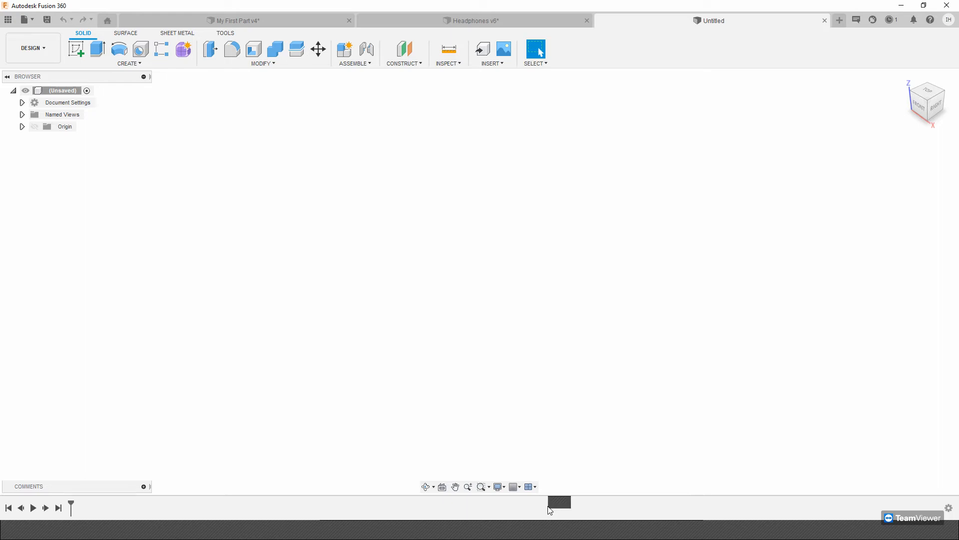
Start a new sketch on the horizontal (top) origin plane.
{"action": "left_click", "coordinate": [73, 45]}
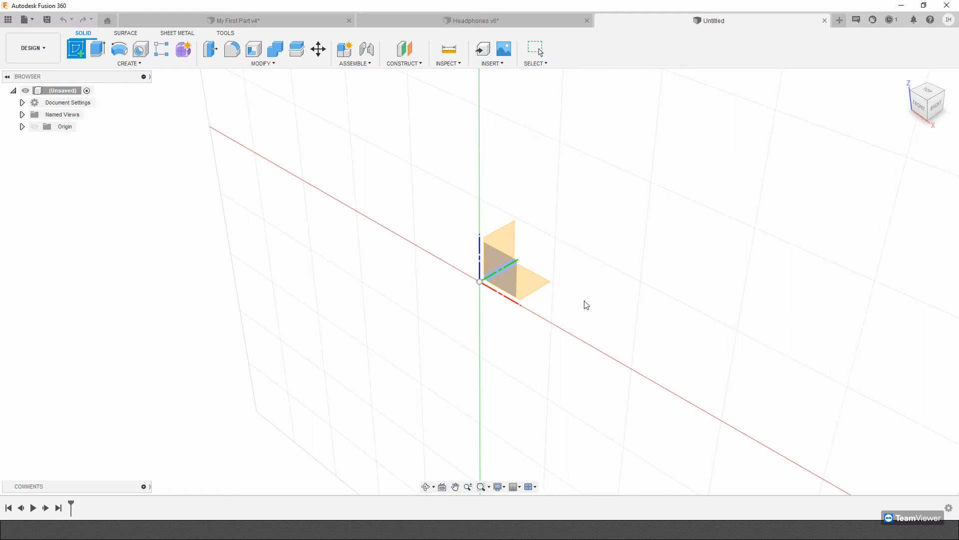
{"action": "left_click", "coordinate": [527, 290]}
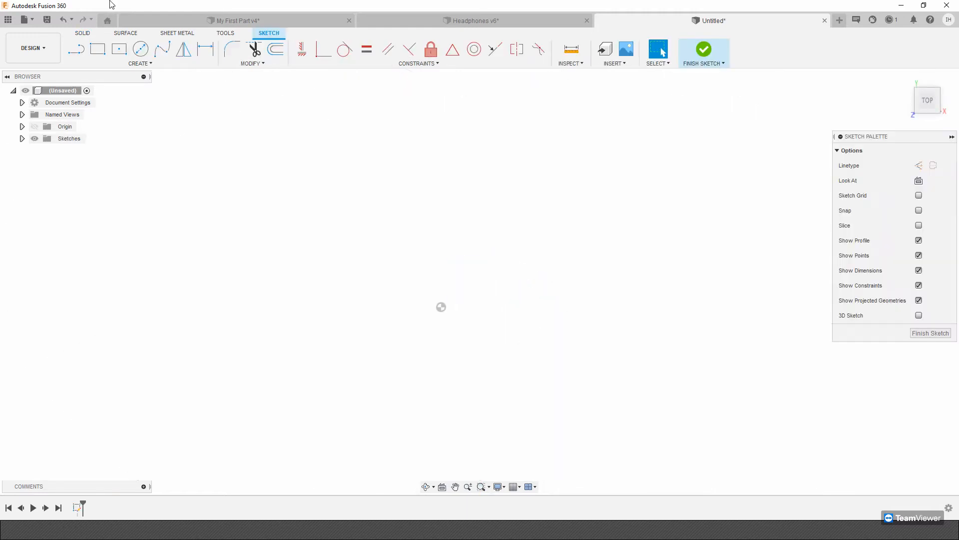
{"action": "left_click", "coordinate": [120, 50]}
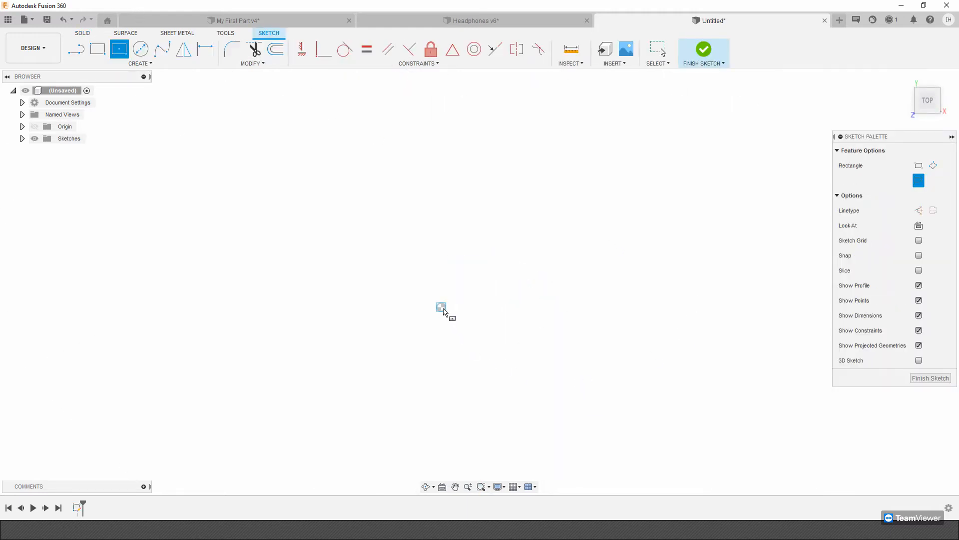
{"action": "left_click", "coordinate": [468, 318]}
{"action": "key", "text": "Escape"}
Draw a center rectangle on the origin, 200 mm wide and 150 mm high, and finish the sketch.
{"action": "left_click", "coordinate": [119, 59]}
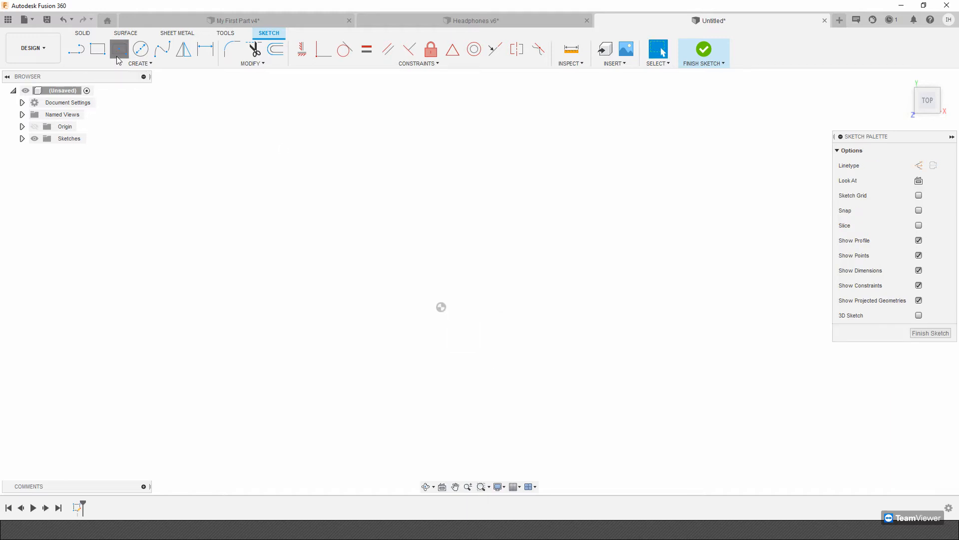
{"action": "left_click", "coordinate": [441, 307]}
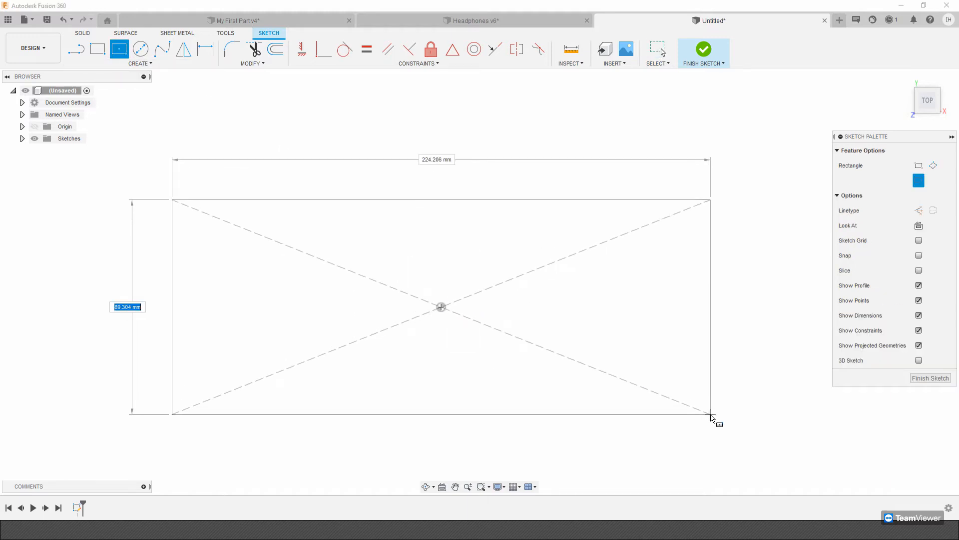
{"action": "key", "text": "Tab"}
{"action": "type", "text": "200"}
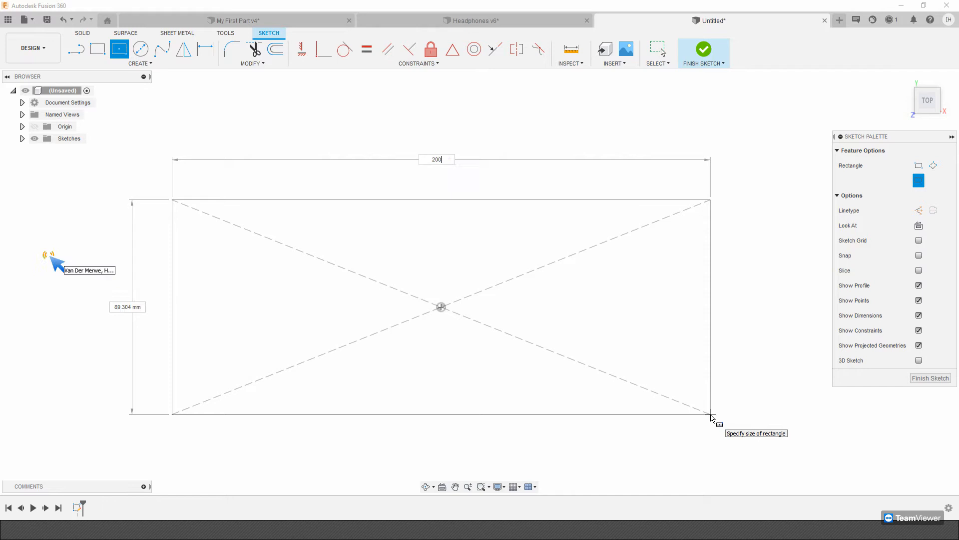
{"action": "key", "text": "Tab"}
{"action": "type", "text": "15"}
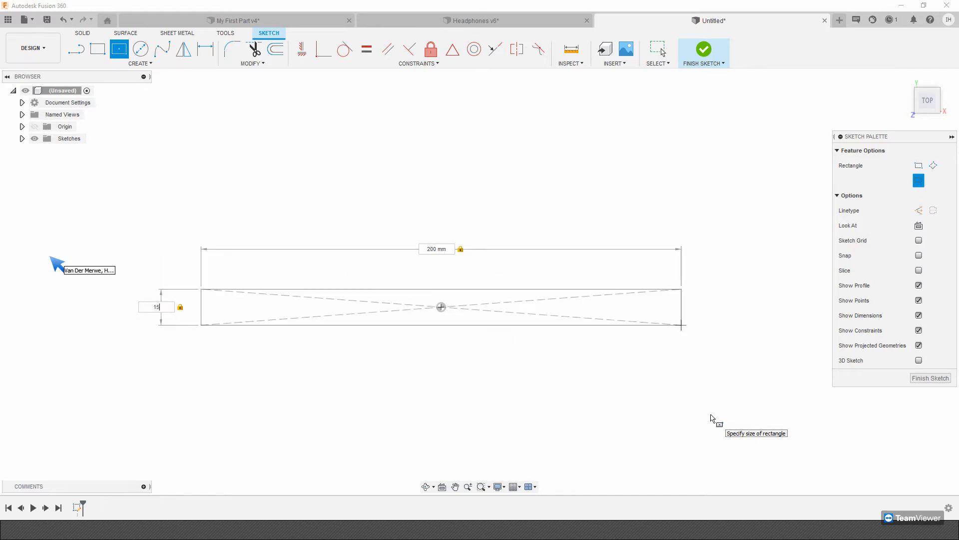
{"action": "type", "text": "0"}
{"action": "key", "text": "Return"}
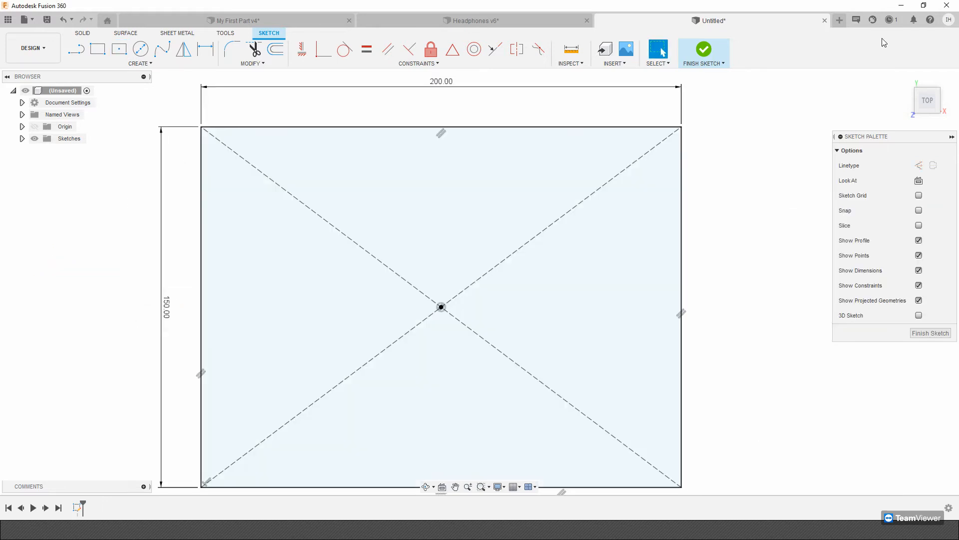
{"action": "left_click", "coordinate": [703, 50]}
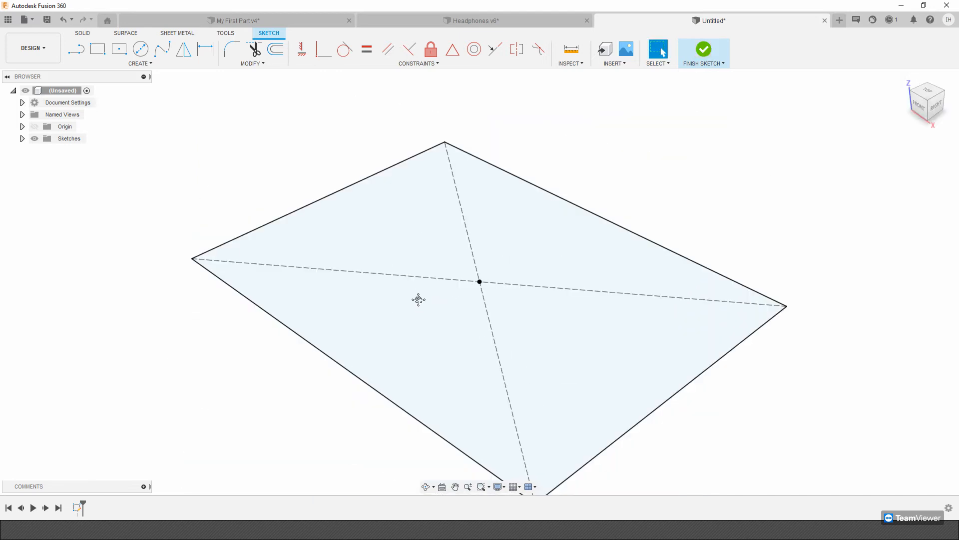
{"action": "mouse_move", "coordinate": [419, 323]}
{"action": "middle_mouse_down"}
{"action": "mouse_move", "coordinate": [403, 322]}
{"action": "mouse_move", "coordinate": [461, 310]}
{"action": "mouse_move", "coordinate": [430, 254]}
{"action": "mouse_move", "coordinate": [408, 277]}
{"action": "middle_mouse_up"}
{"action": "scroll", "coordinate": [403, 322], "scroll_direction": "down", "scroll_amount": 1}
{"action": "mouse_move", "coordinate": [413, 169]}
{"action": "middle_mouse_down"}
{"action": "mouse_move", "coordinate": [428, 188]}
{"action": "mouse_move", "coordinate": [444, 164]}
{"action": "mouse_move", "coordinate": [418, 183]}
{"action": "middle_mouse_up"}
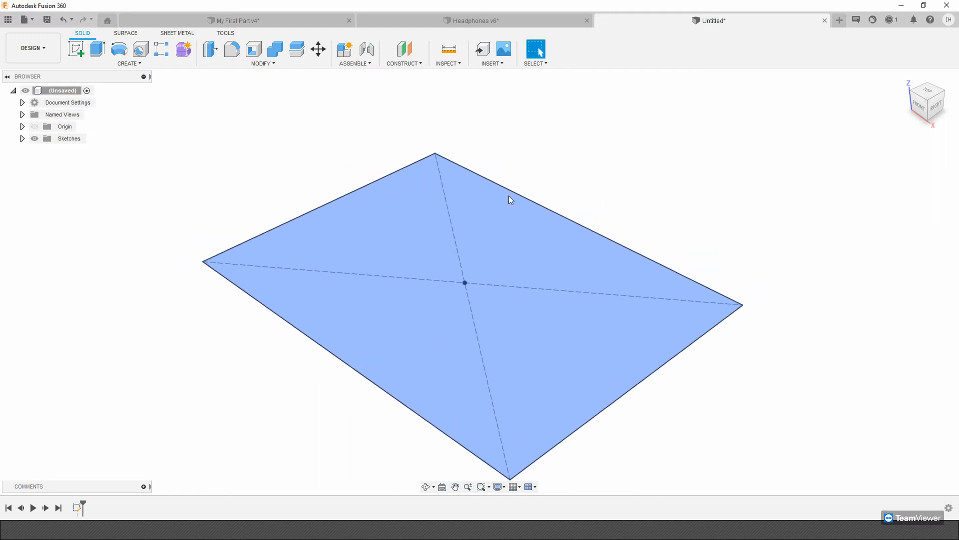
{"action": "middle_click_drag", "start_coordinate": [276, 205], "coordinate": [290, 182], "text": "shift"}
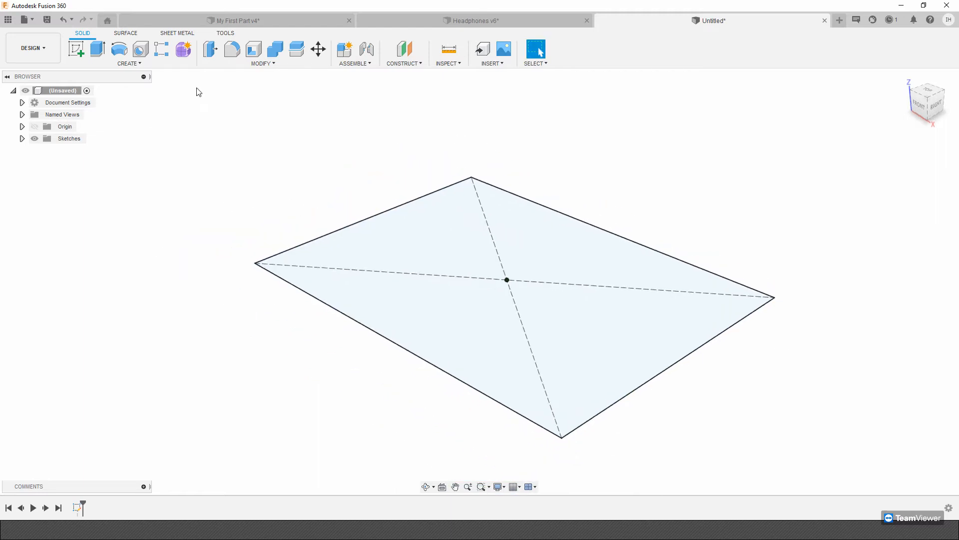
Check the finished sketch in the browser, and extrude its rectangle profile upward into a solid block.
{"action": "left_click", "coordinate": [22, 138]}
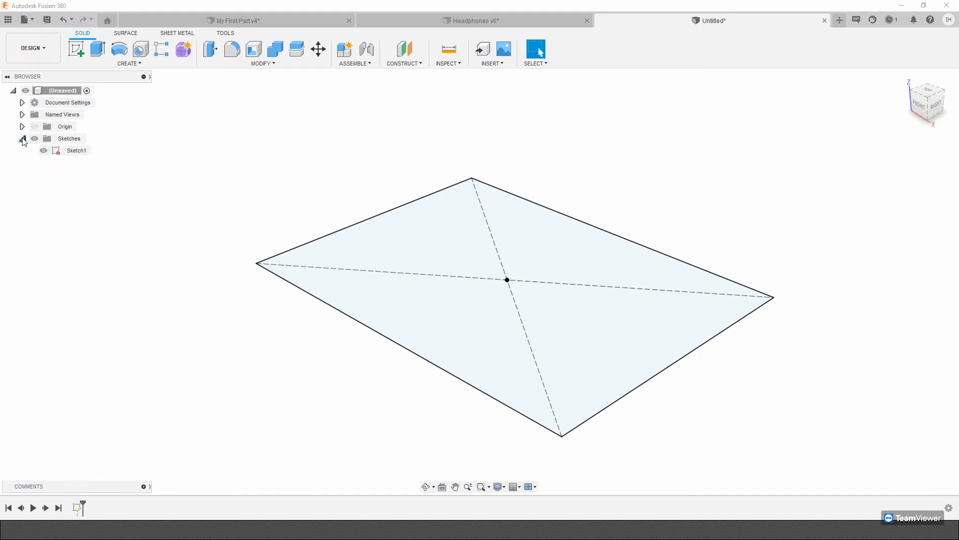
{"action": "left_click", "coordinate": [76, 152]}
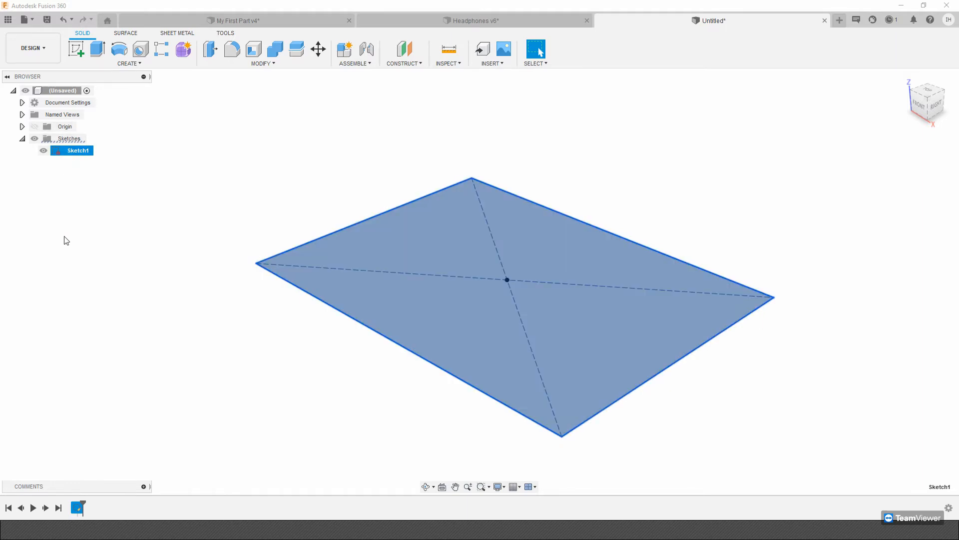
{"action": "left_click", "coordinate": [97, 50]}
{"action": "left_click_drag", "start_coordinate": [508, 270], "coordinate": [514, 187]}
{"action": "type", "text": "5"}
{"action": "key", "text": "Return"}
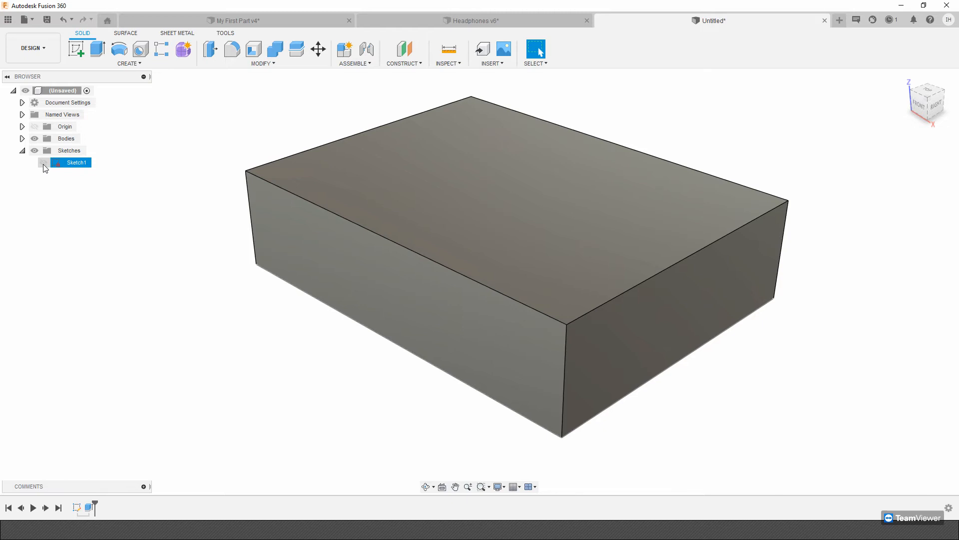
Expand the bodies list and inspect the extruded block's body entry.
{"action": "left_click", "coordinate": [23, 139]}
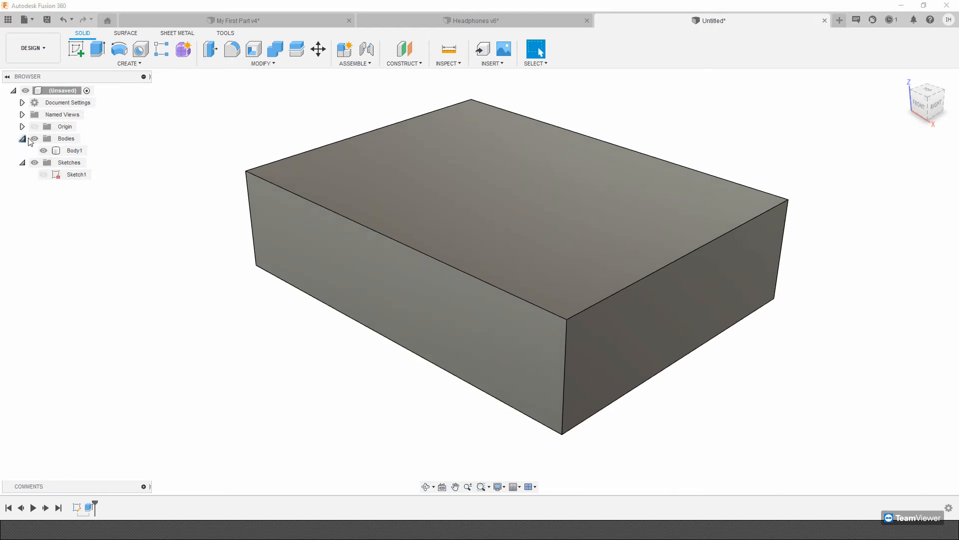
{"action": "left_click", "coordinate": [74, 151]}
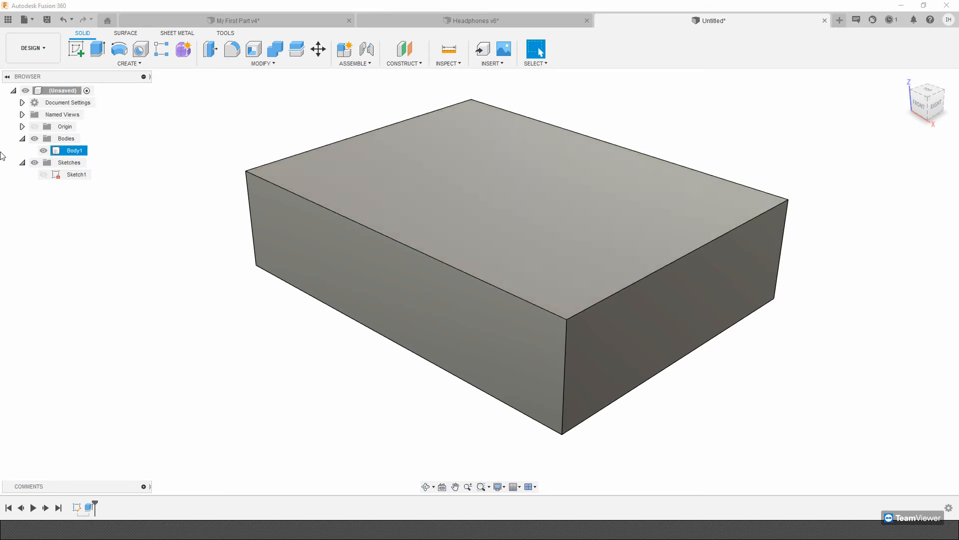
{"action": "left_click", "coordinate": [75, 150]}
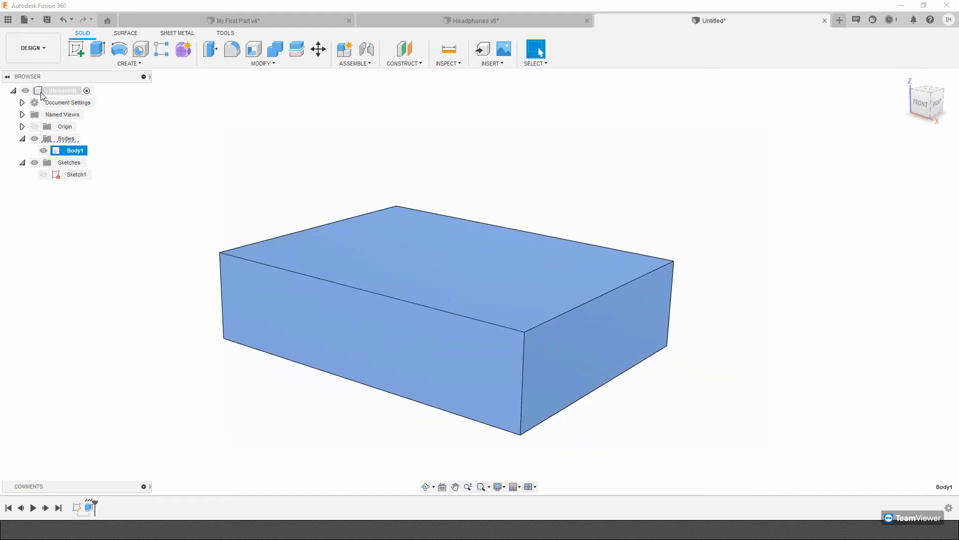
{"action": "left_click", "coordinate": [195, 127]}
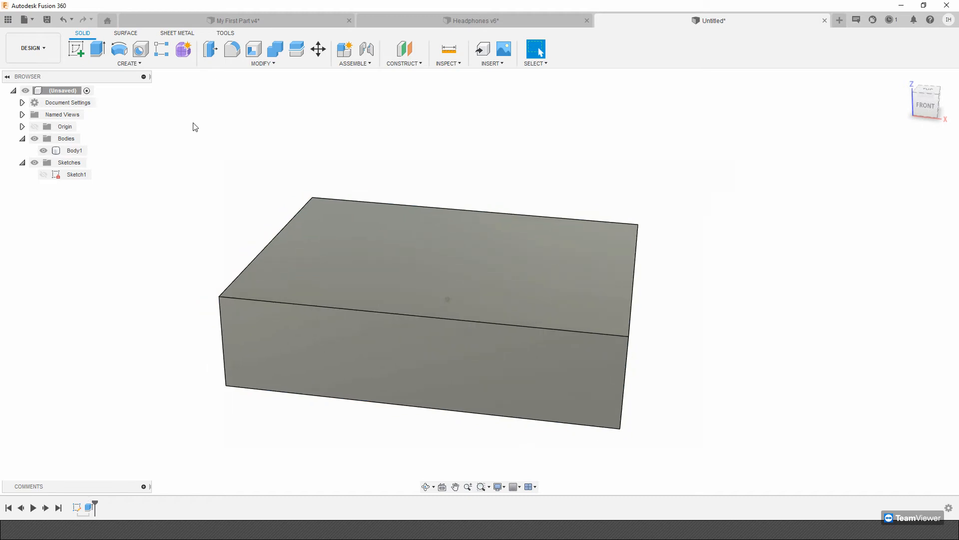
Start a new sketch on the top face of the block.
{"action": "left_click", "coordinate": [78, 55]}
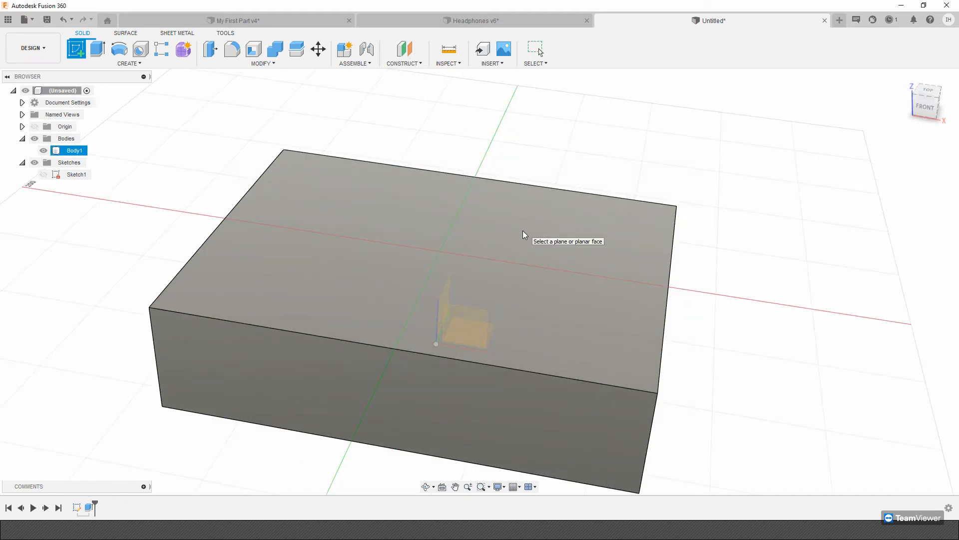
{"action": "left_click", "coordinate": [445, 305]}
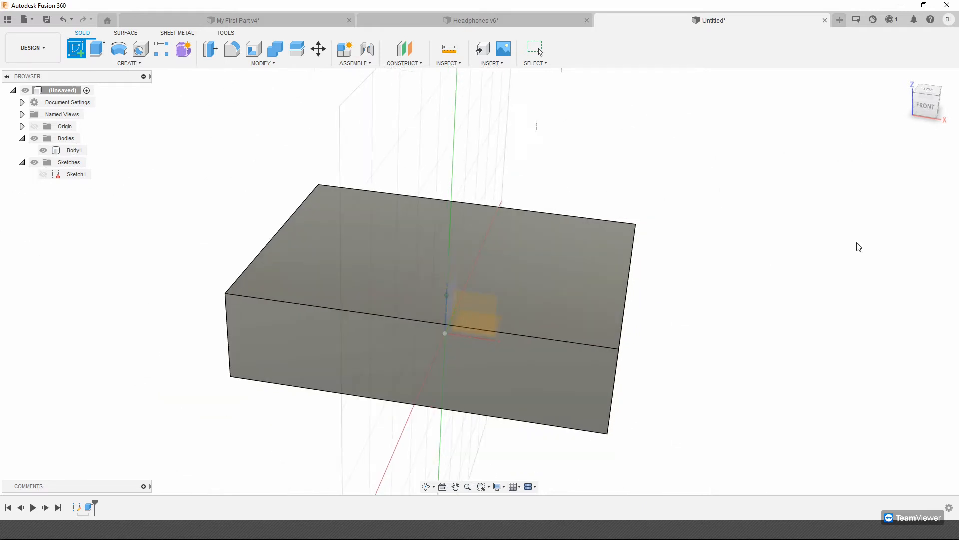
{"action": "left_click", "coordinate": [78, 52]}
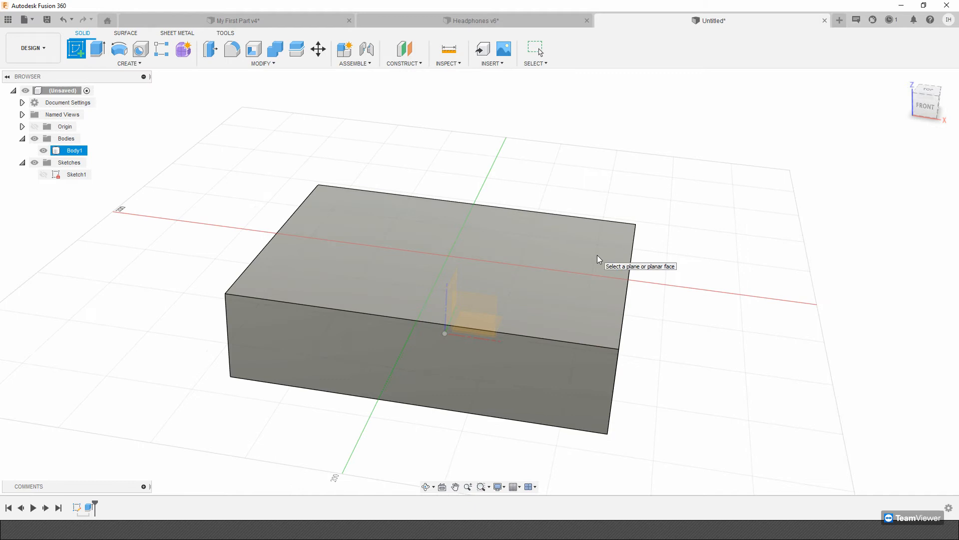
{"action": "middle_click_drag", "start_coordinate": [598, 259], "coordinate": [312, 227], "text": "shift"}
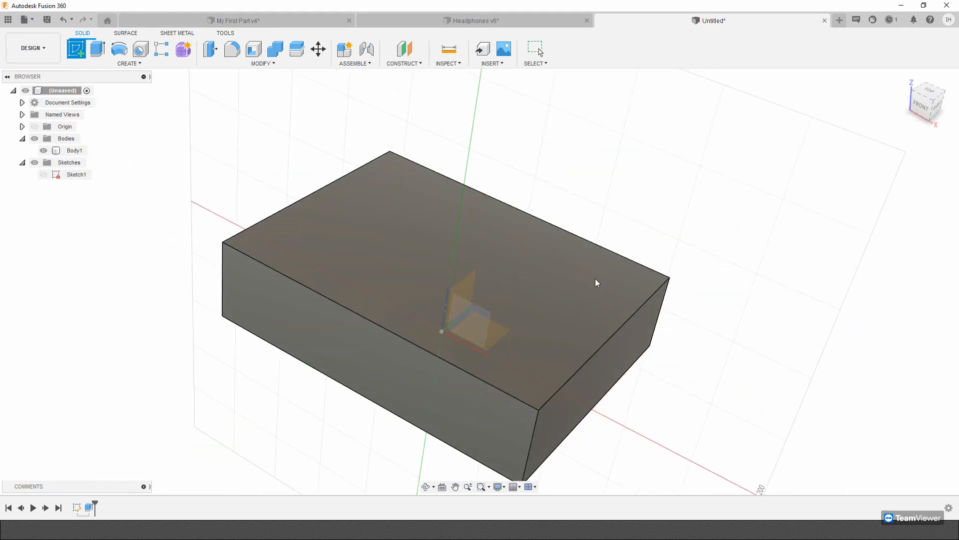
{"action": "left_click", "coordinate": [597, 283]}
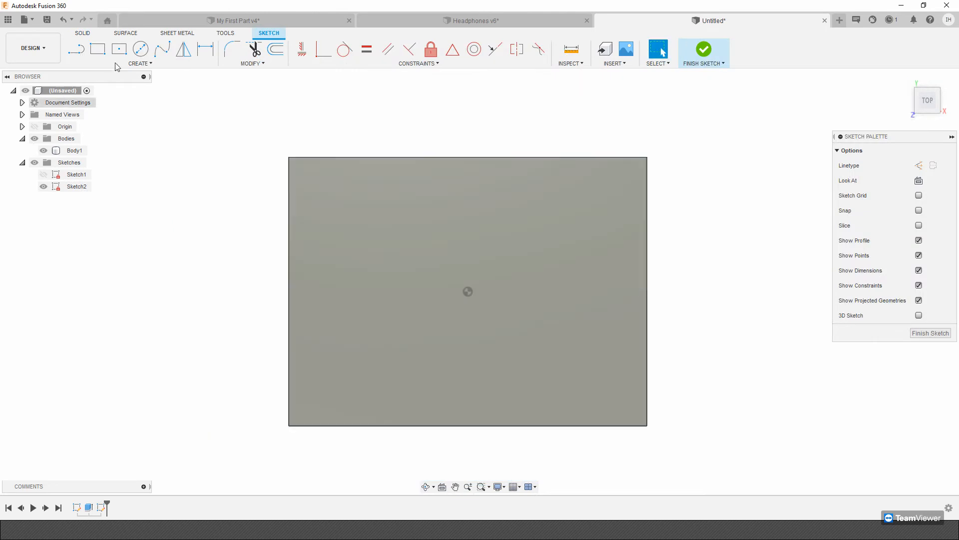
Draw a horizontal construction line across the face, joining the midpoints of its two short edges.
{"action": "key", "text": "l"}
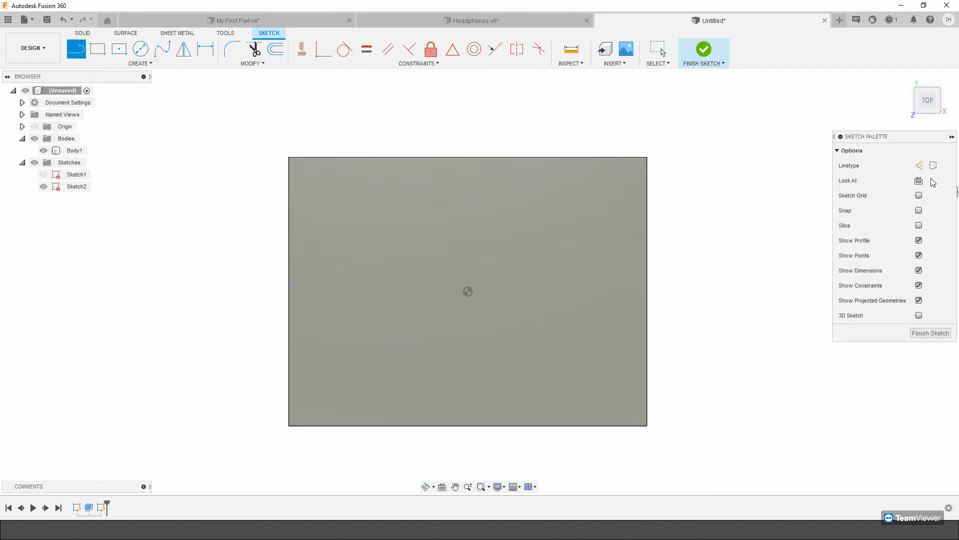
{"action": "key", "text": "x"}
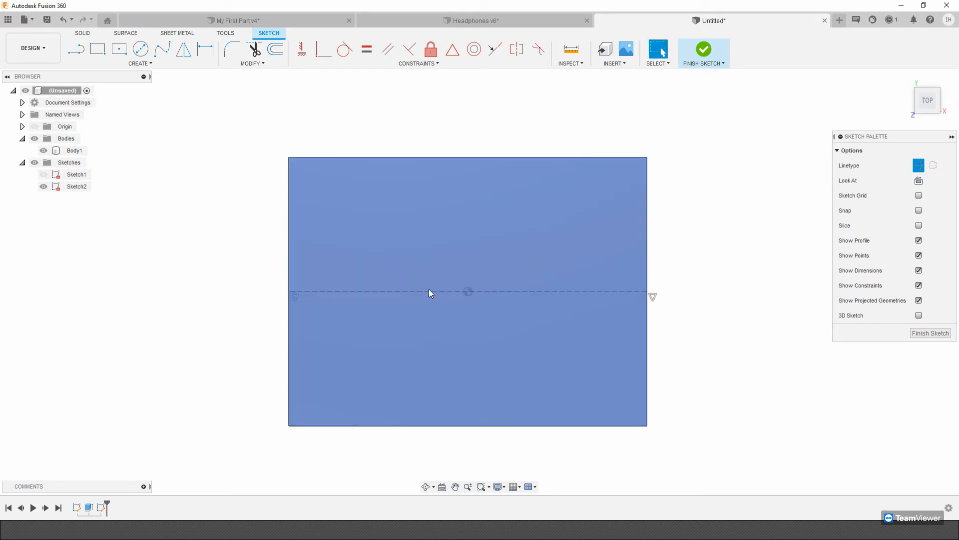
{"action": "left_click", "coordinate": [429, 289]}
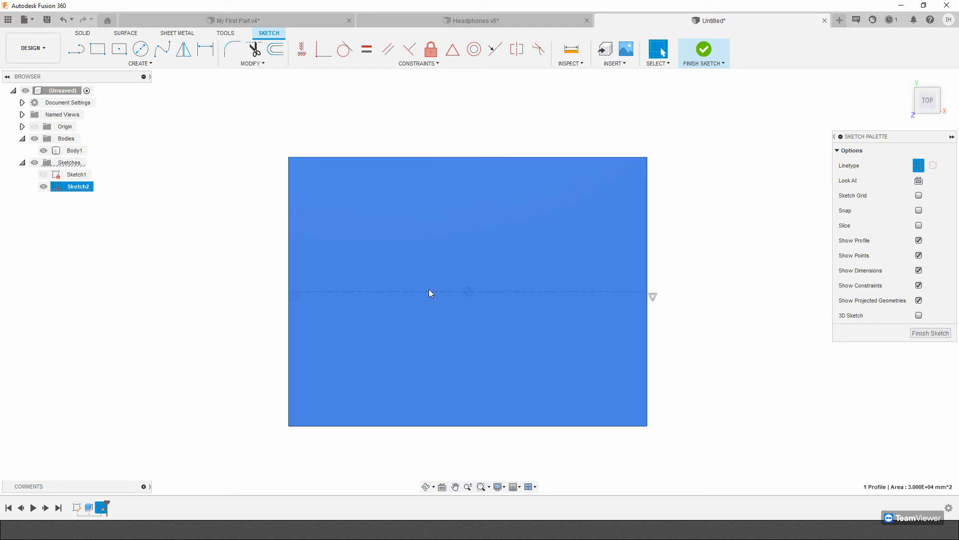
{"action": "key", "text": "Escape"}
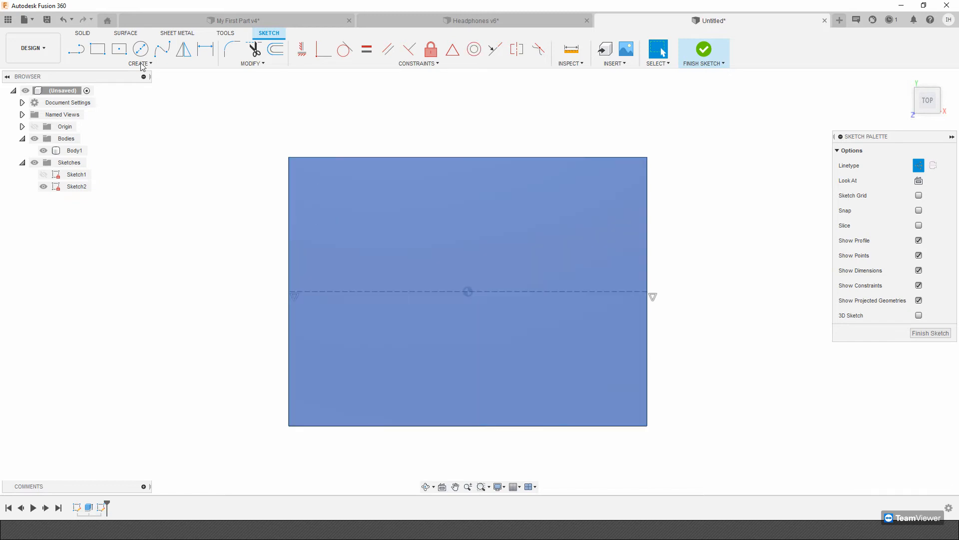
Sketch a two-point rectangle about 64 mm wide and 102 mm high, starting on the face's right edge and crossing the centerline.
{"action": "left_click", "coordinate": [98, 49]}
{"action": "left_click", "coordinate": [918, 211]}
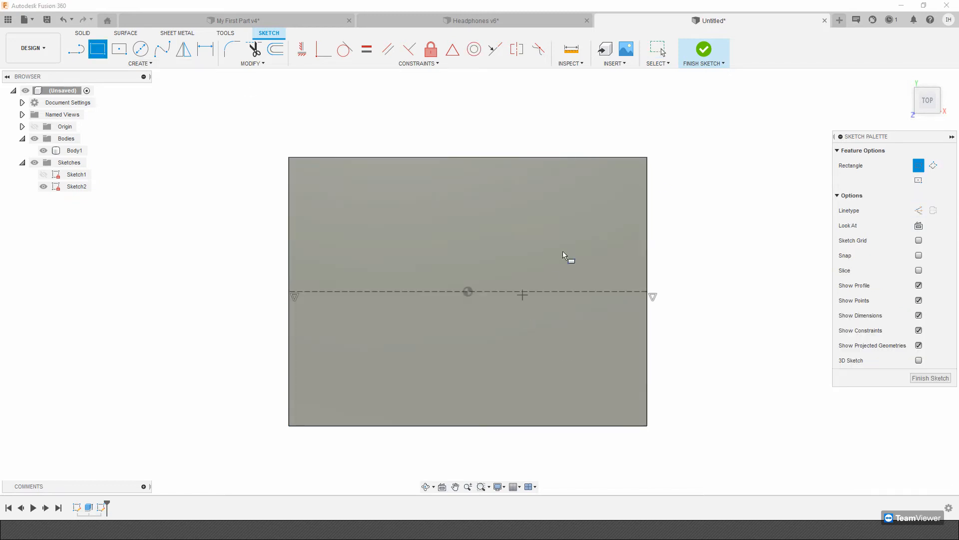
{"action": "left_click", "coordinate": [647, 195]}
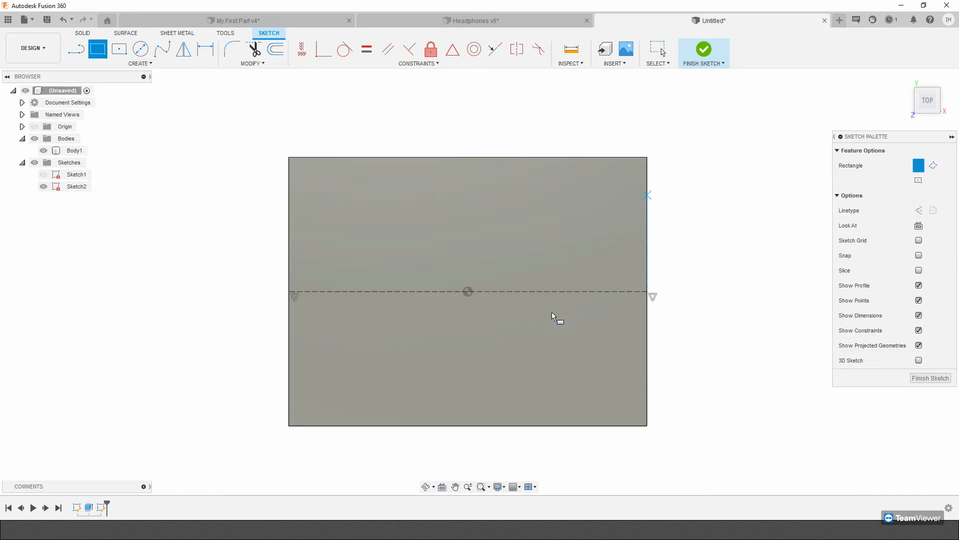
{"action": "left_click", "coordinate": [531, 378]}
{"action": "key", "text": "Escape"}
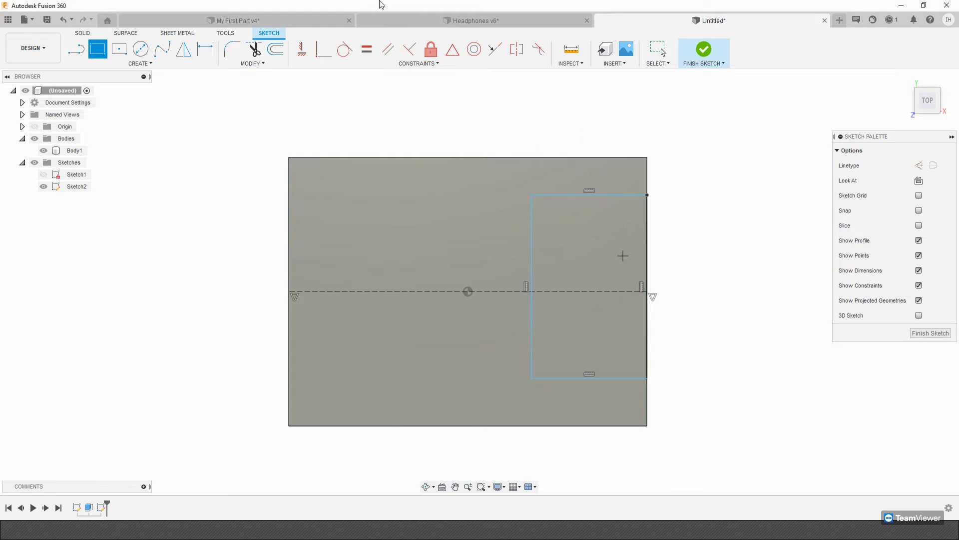
Dimension the rectangle to 50 mm wide and 100 mm high.
{"action": "left_click", "coordinate": [215, 48]}
{"action": "left_click", "coordinate": [583, 195]}
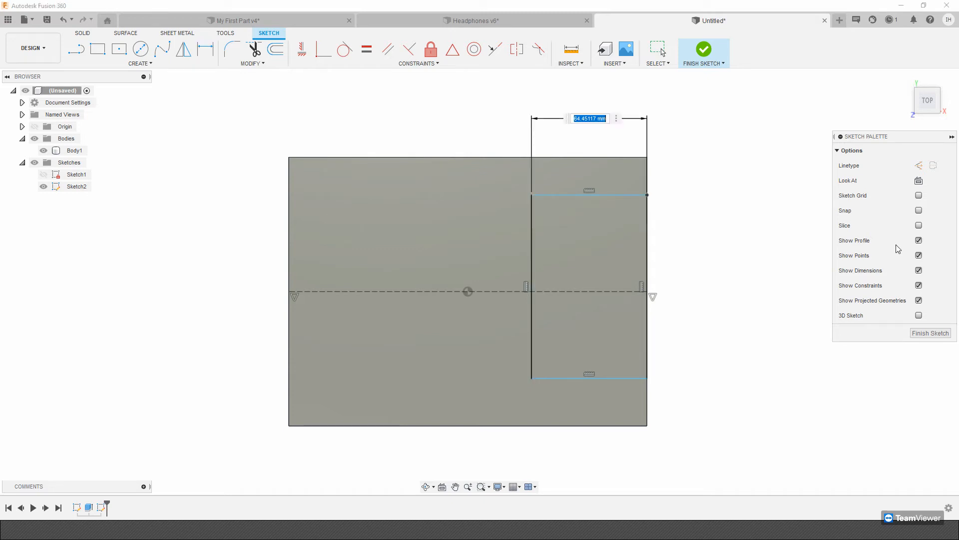
{"action": "type", "text": "650"}
{"action": "key", "text": "Return"}
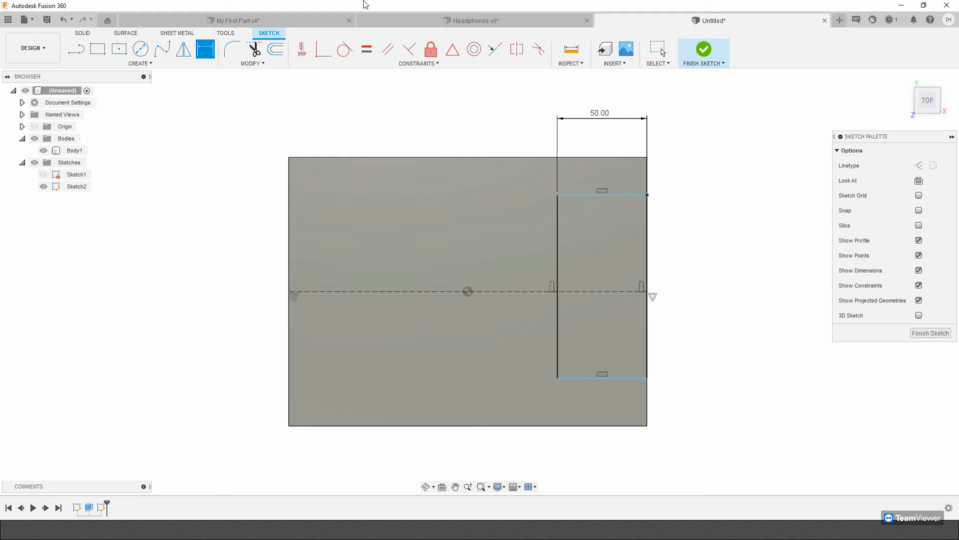
{"action": "left_click", "coordinate": [558, 244]}
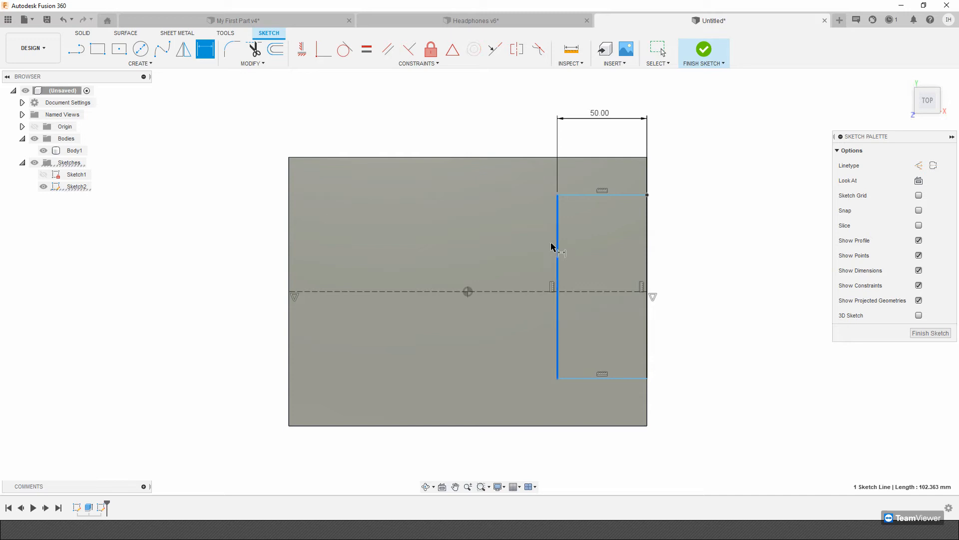
{"action": "type", "text": "100"}
{"action": "key", "text": "Return"}
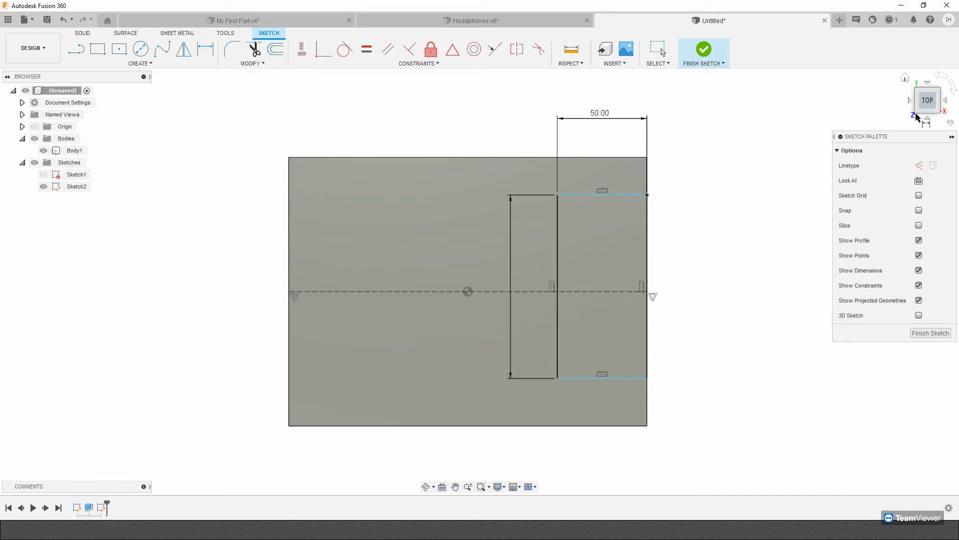
{"action": "key", "text": "Escape"}
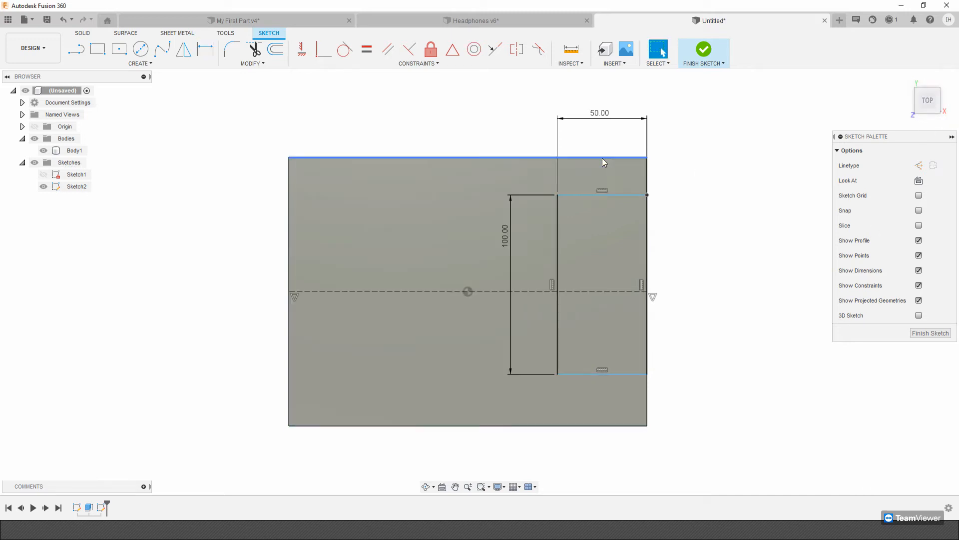
Move the dimensioned rectangle up and down along the block's edge to test its remaining freedom.
{"action": "mouse_move", "coordinate": [613, 197]}
{"action": "left_mouse_down"}
{"action": "mouse_move", "coordinate": [613, 208]}
{"action": "mouse_move", "coordinate": [591, 192]}
{"action": "mouse_move", "coordinate": [569, 205]}
{"action": "mouse_move", "coordinate": [539, 199]}
{"action": "left_mouse_up"}
{"action": "left_click", "coordinate": [558, 202]}
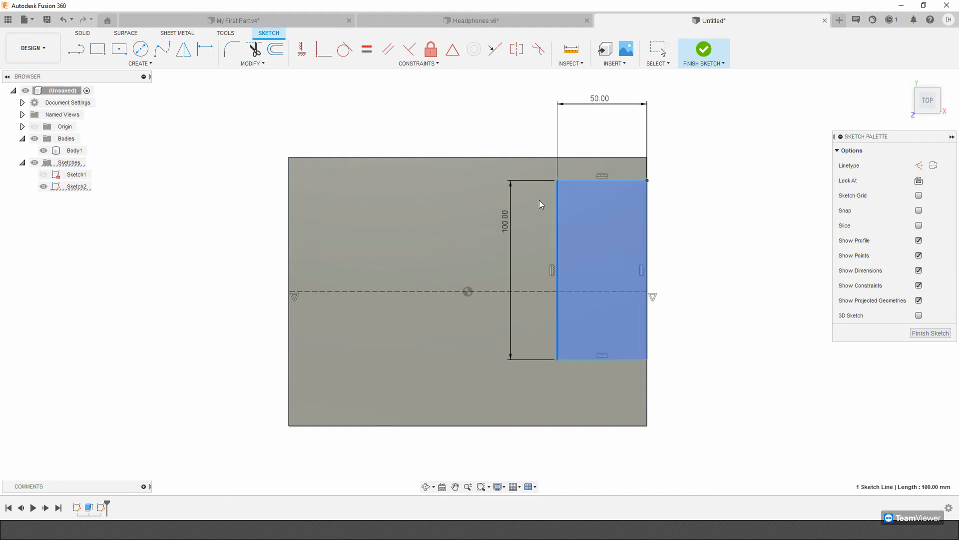
{"action": "left_click_drag", "start_coordinate": [508, 245], "coordinate": [507, 246]}
{"action": "mouse_move", "coordinate": [607, 104]}
{"action": "left_mouse_down"}
{"action": "mouse_move", "coordinate": [616, 100]}
{"action": "mouse_move", "coordinate": [598, 111]}
{"action": "left_mouse_up"}
{"action": "left_click_drag", "start_coordinate": [561, 248], "coordinate": [557, 300]}
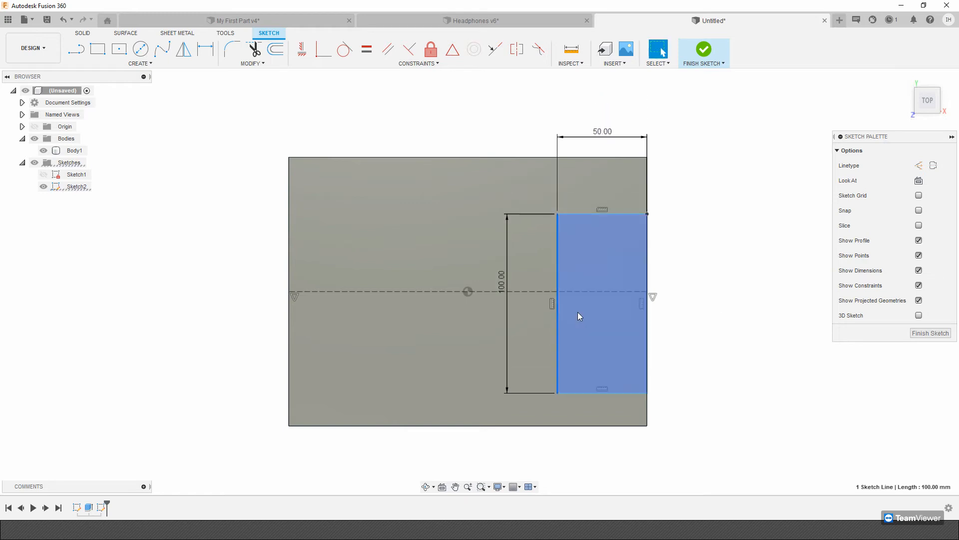
Constrain the rectangle's upper and lower edges to be symmetric about the horizontal construction line.
{"action": "left_click", "coordinate": [517, 50]}
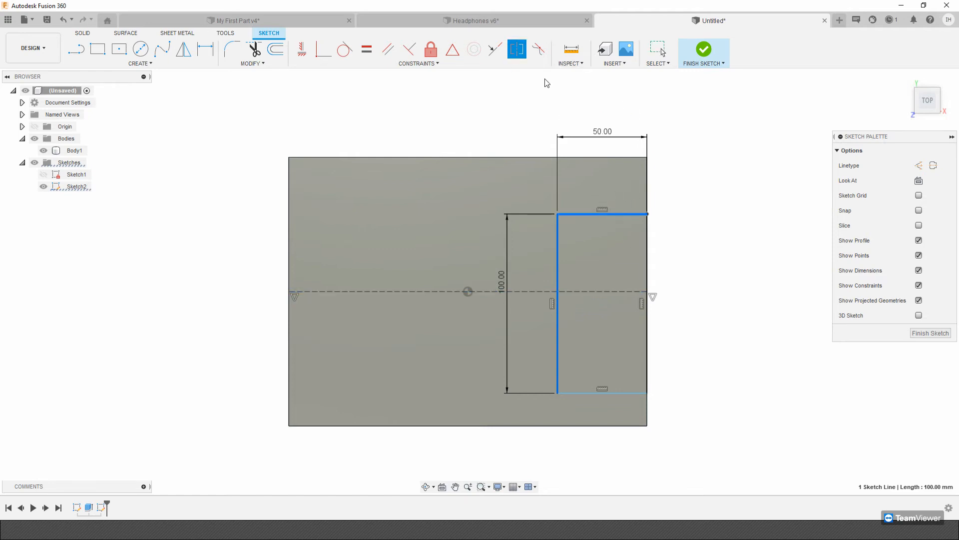
{"action": "left_click", "coordinate": [523, 46]}
{"action": "left_click", "coordinate": [623, 214]}
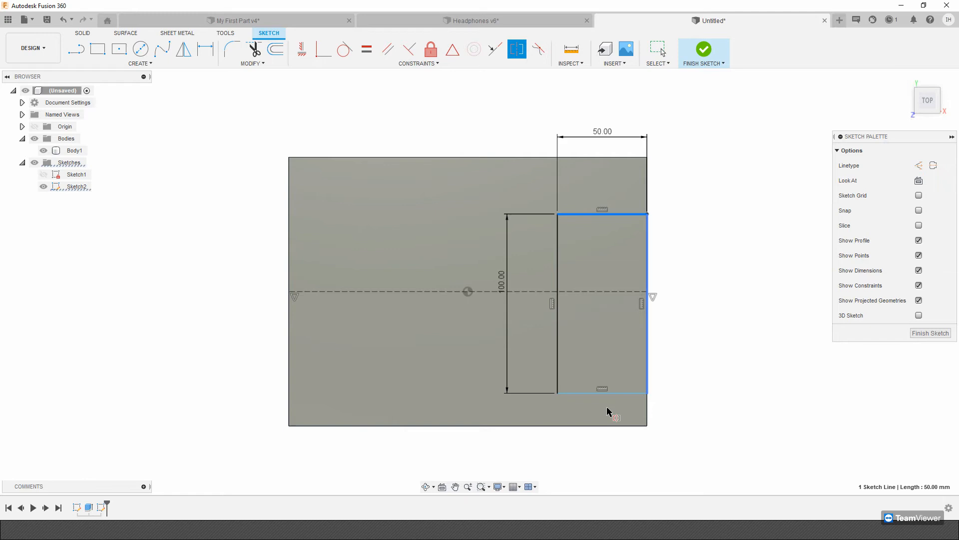
{"action": "left_click", "coordinate": [603, 393]}
{"action": "left_click", "coordinate": [596, 292]}
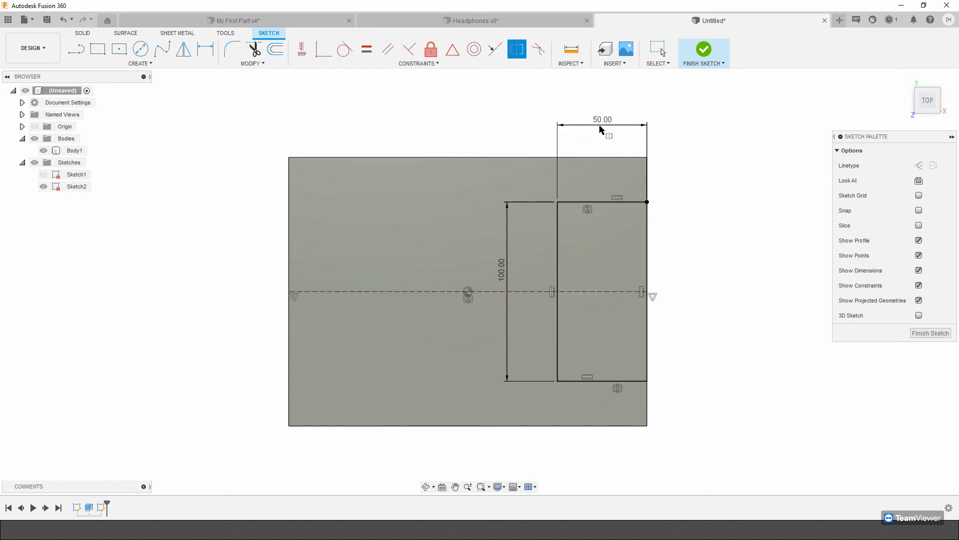
{"action": "key", "text": "Escape"}
{"action": "left_click", "coordinate": [623, 209]}
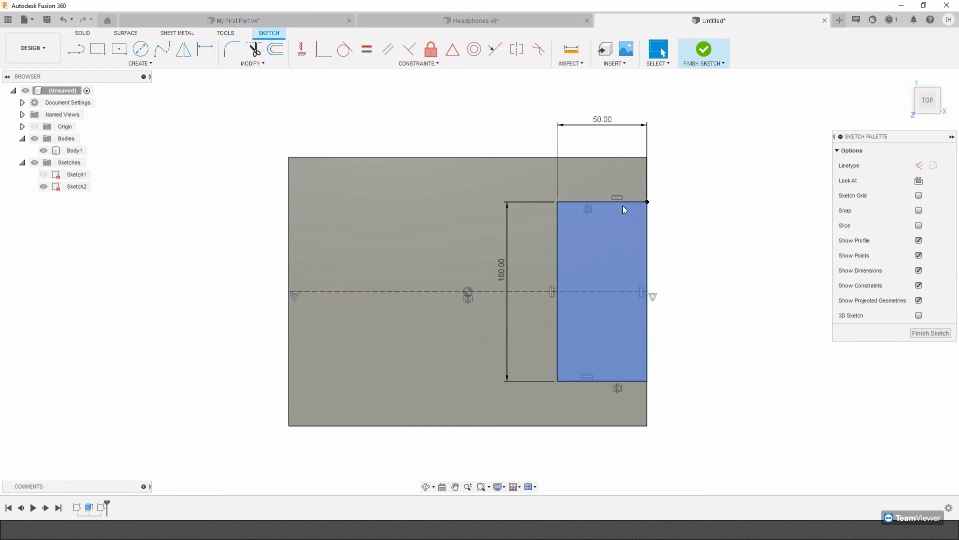
{"action": "left_click", "coordinate": [546, 312]}
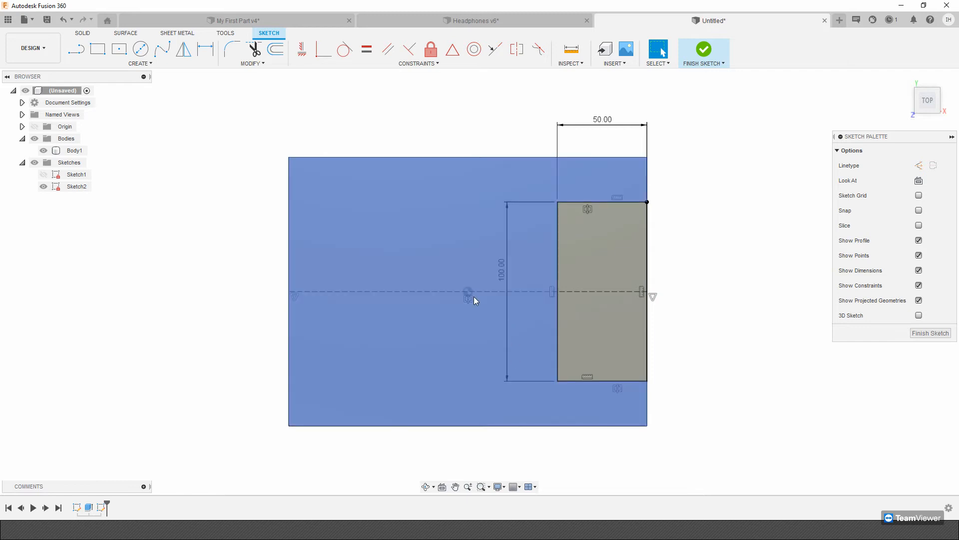
Draw a second two-point rectangle on the left half of the face, 65 mm wide and 80 mm high.
{"action": "left_click", "coordinate": [97, 48]}
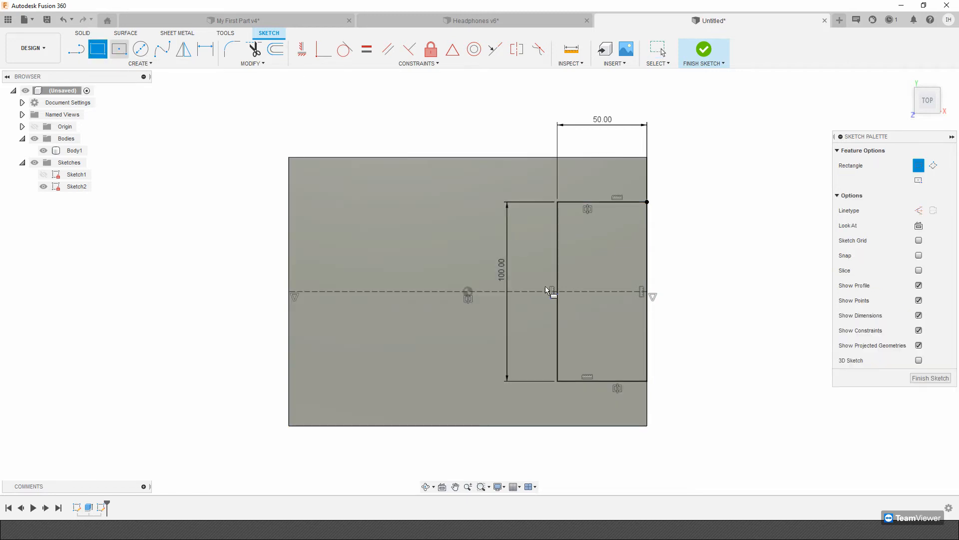
{"action": "left_click", "coordinate": [341, 224]}
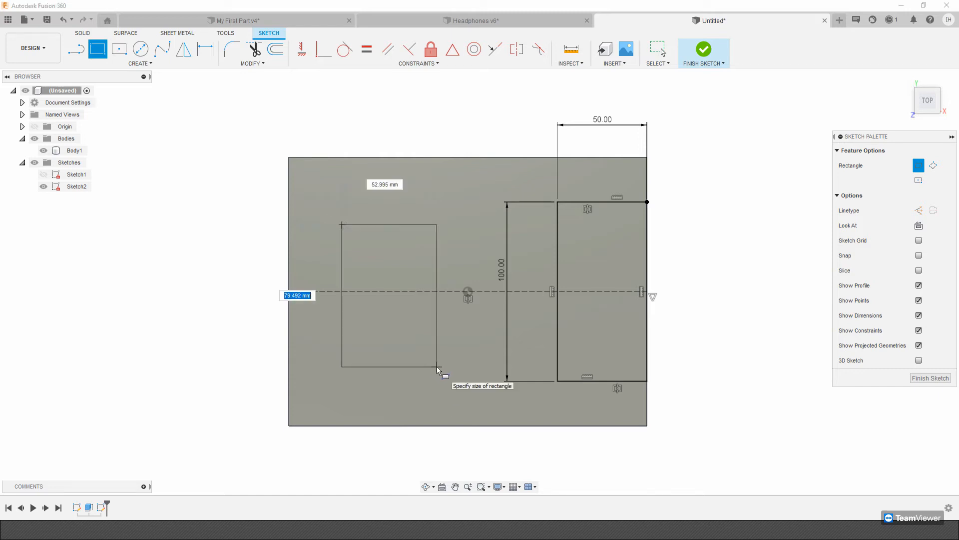
{"action": "key", "text": "Tab"}
{"action": "type", "text": "65"}
{"action": "key", "text": "Tab"}
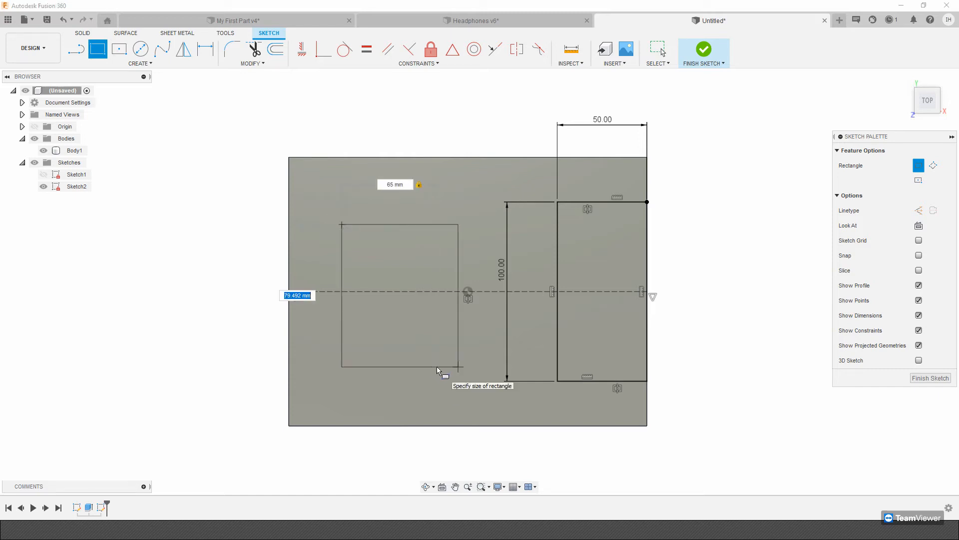
{"action": "type", "text": "80"}
{"action": "key", "text": "Return"}
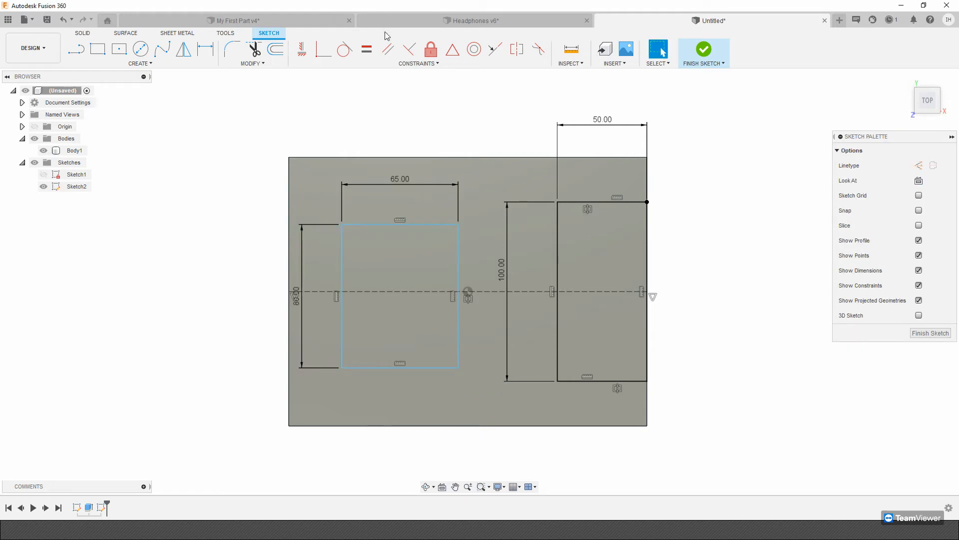
Dimension the second rectangle's outer vertical edge 25 mm from the block's nearest side edge.
{"action": "left_click", "coordinate": [205, 48]}
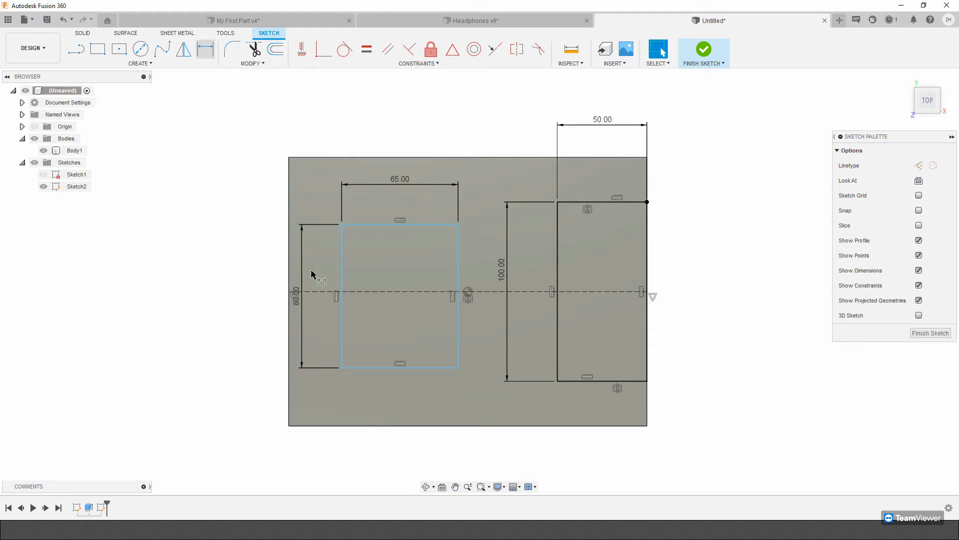
{"action": "left_click", "coordinate": [341, 268]}
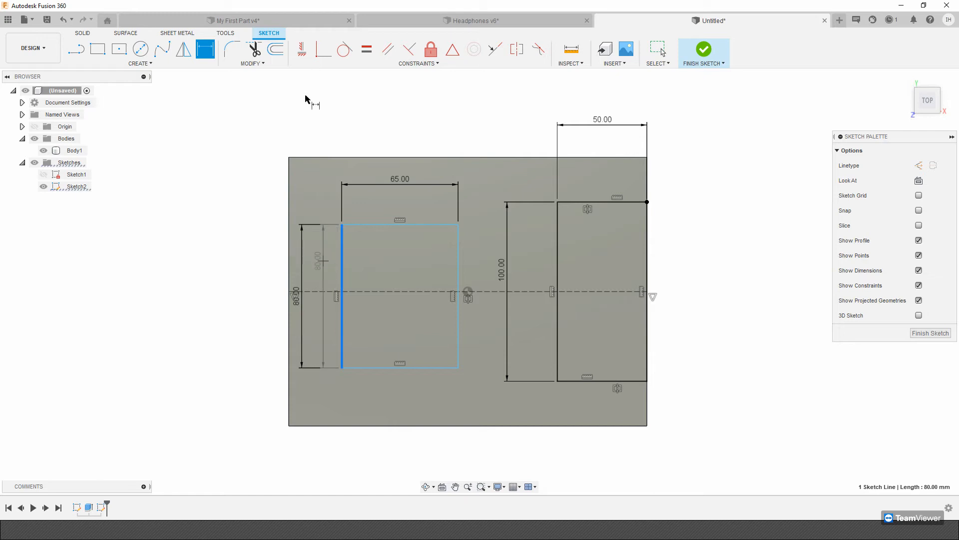
{"action": "left_click", "coordinate": [383, 91]}
{"action": "type", "text": "25"}
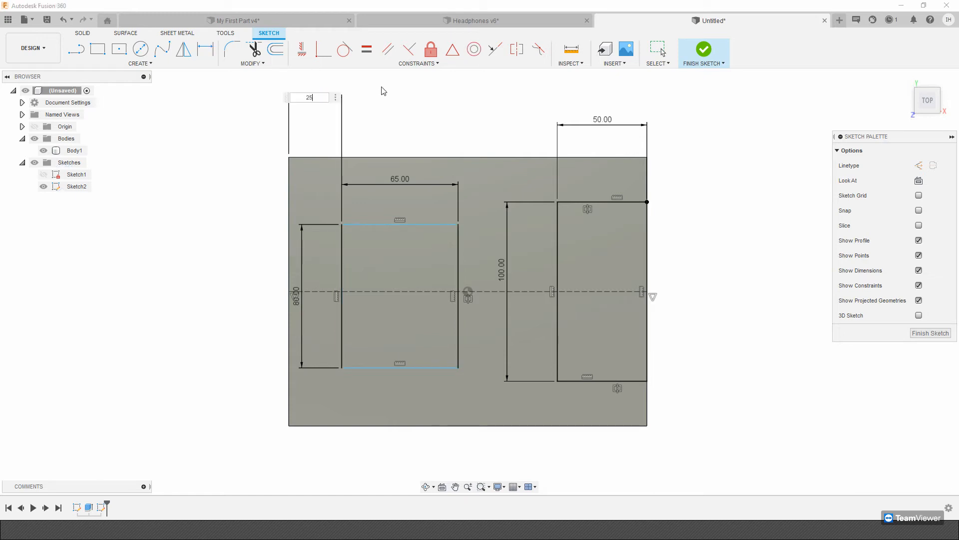
{"action": "key", "text": "Return"}
Constrain the second rectangle's upper and lower edges symmetric about the horizontal construction line and finish the sketch.
{"action": "left_click", "coordinate": [516, 49]}
{"action": "left_click", "coordinate": [418, 225]}
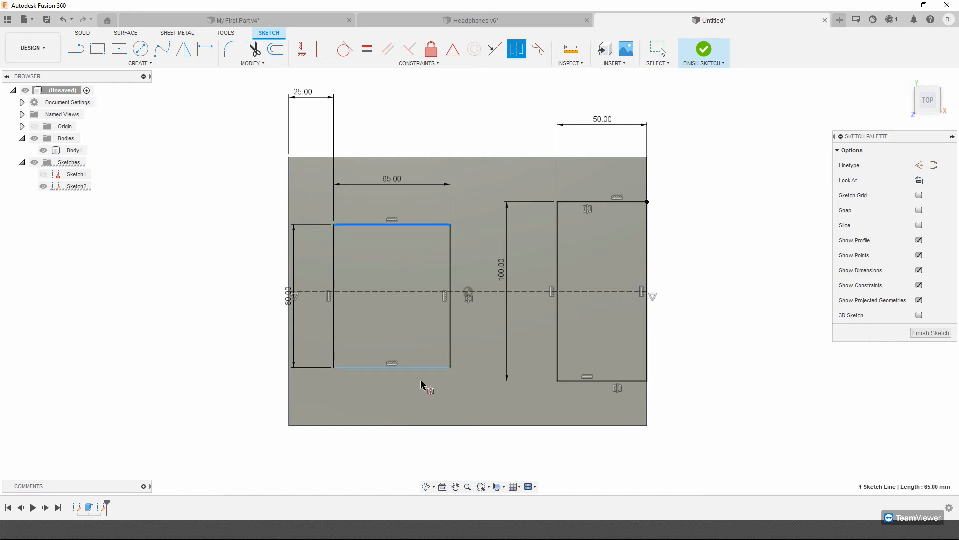
{"action": "left_click", "coordinate": [420, 369]}
{"action": "left_click", "coordinate": [418, 295]}
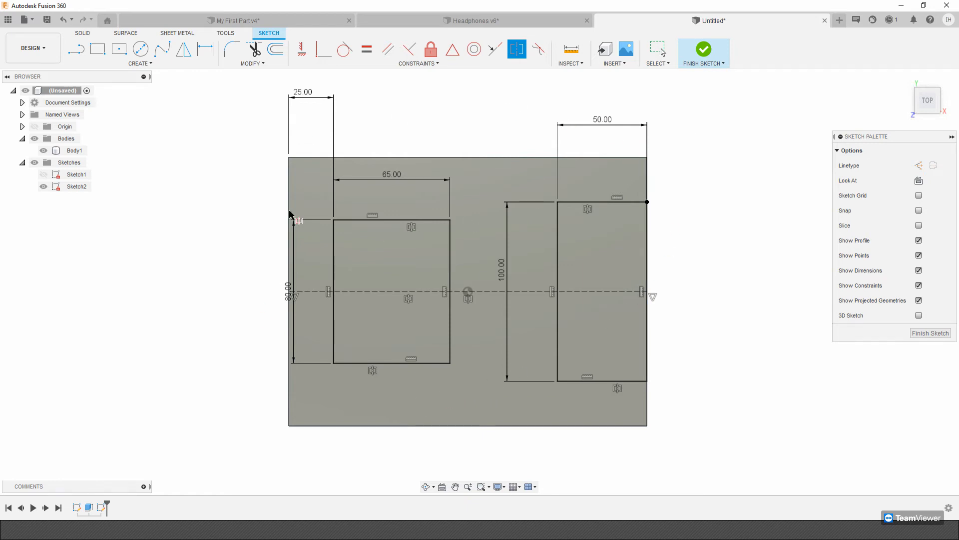
{"action": "left_click", "coordinate": [705, 49]}
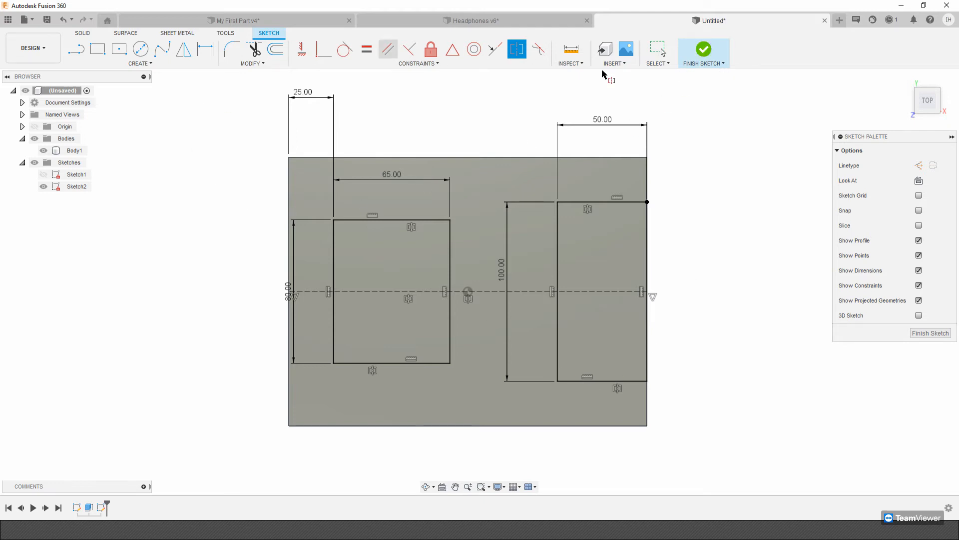
{"action": "left_click", "coordinate": [706, 50]}
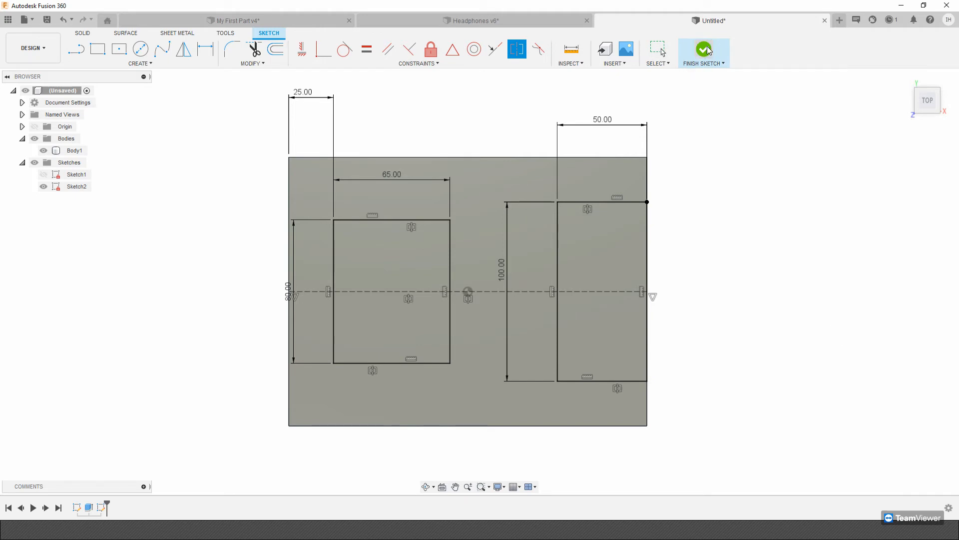
Extrude the 50 x 100 mm rectangle at the block's edge 15 mm down into the body as a cut.
{"action": "middle_click_drag", "start_coordinate": [423, 337], "coordinate": [460, 333]}
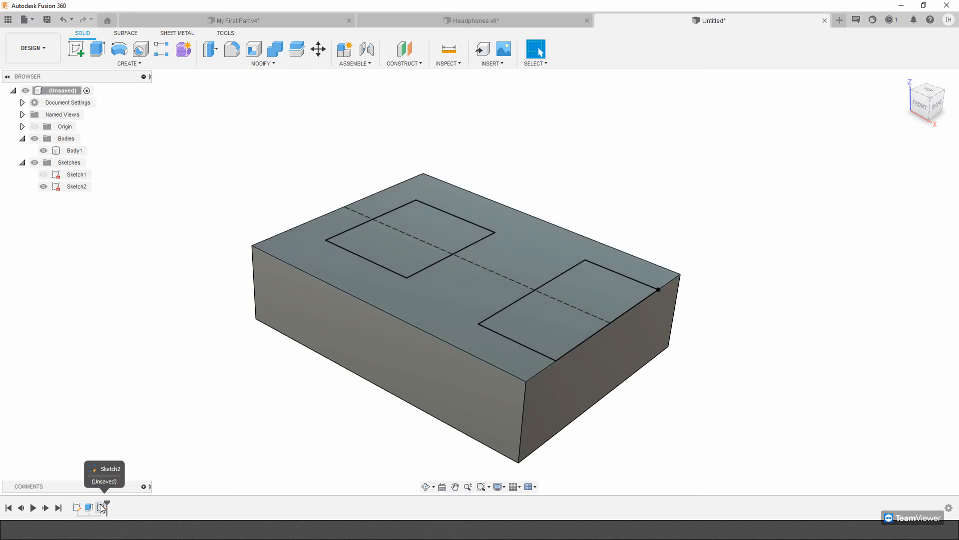
{"action": "left_click", "coordinate": [76, 509]}
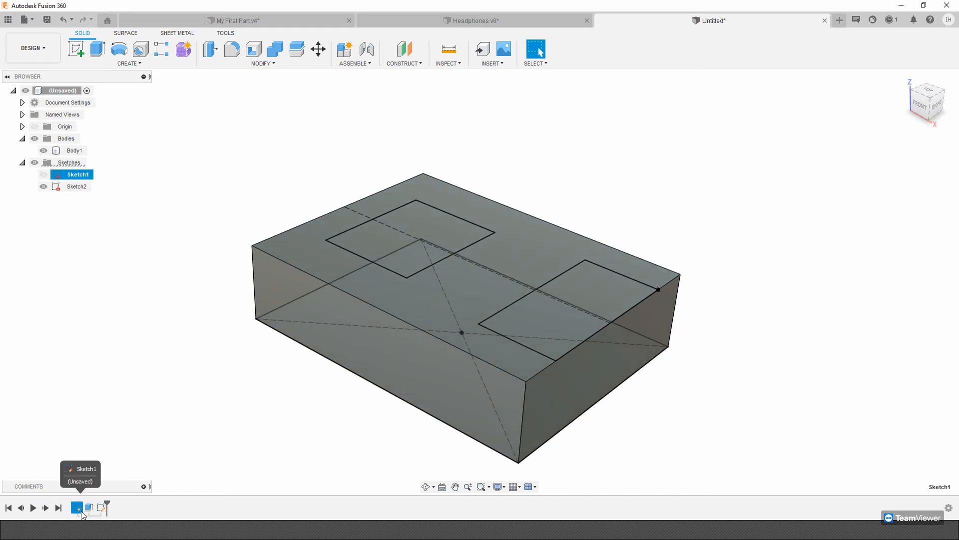
{"action": "left_click", "coordinate": [88, 508]}
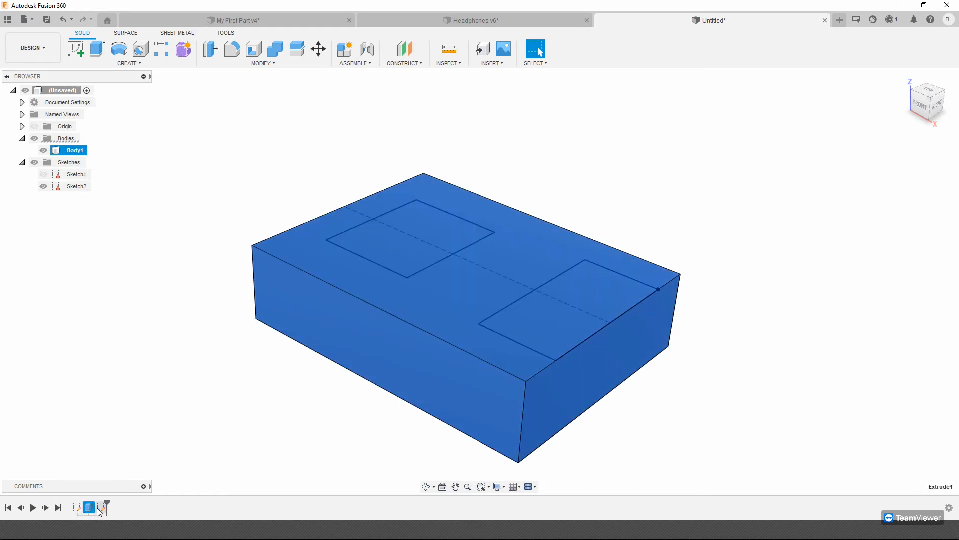
{"action": "left_click", "coordinate": [98, 48]}
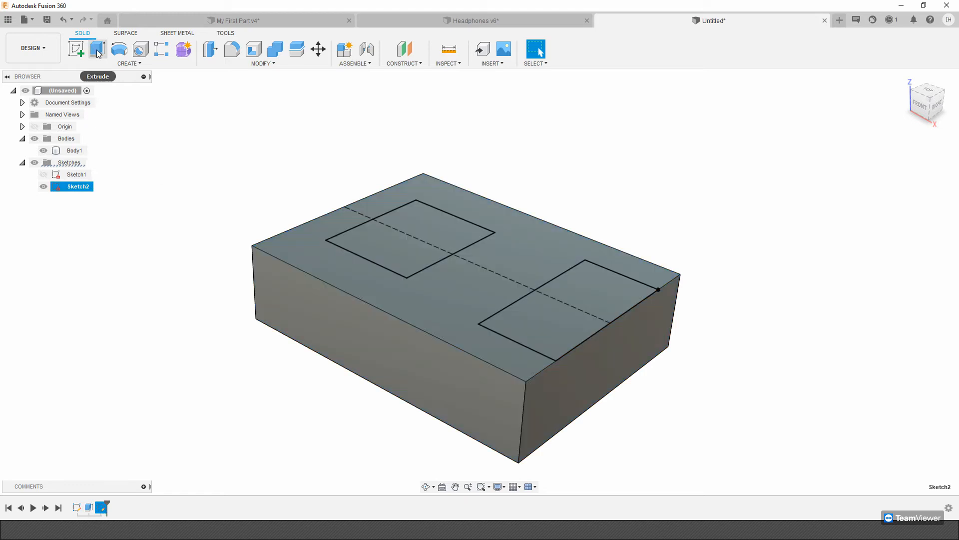
{"action": "left_click", "coordinate": [581, 326]}
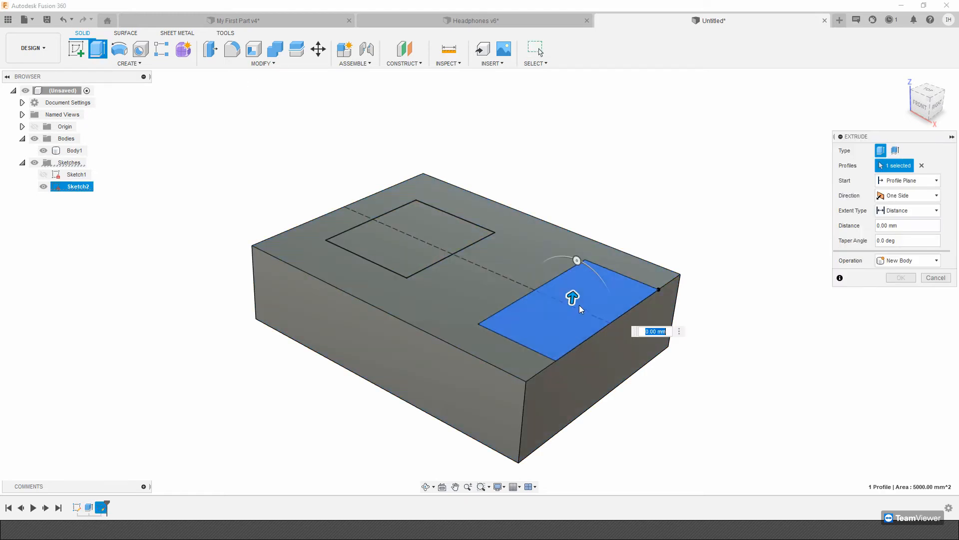
{"action": "left_click_drag", "start_coordinate": [573, 300], "coordinate": [570, 316]}
{"action": "type", "text": "-15"}
{"action": "key", "text": "Return"}
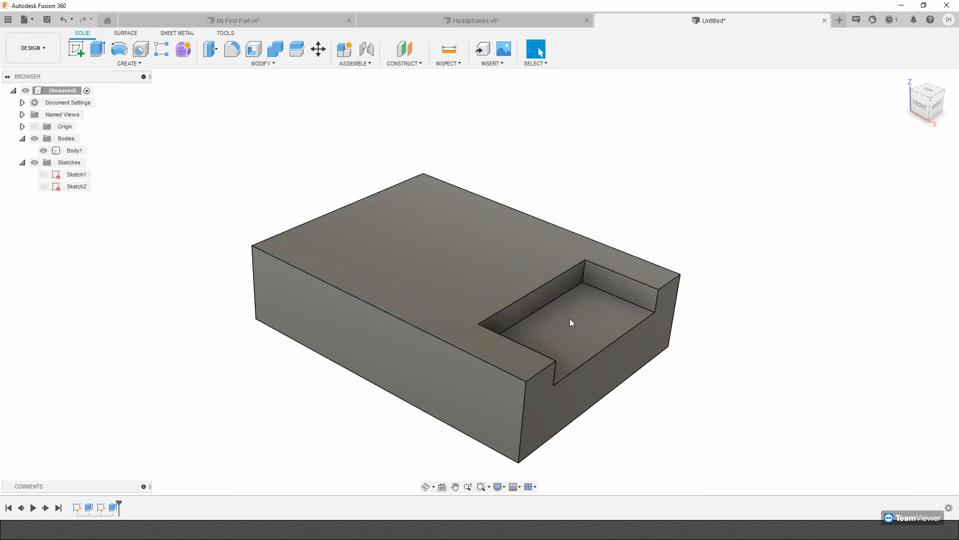
Show Sketch2 again and extrude the 65 x 80 mm rectangle down into the block to cut an enclosed pocket.
{"action": "left_click", "coordinate": [45, 186]}
{"action": "left_click", "coordinate": [44, 187]}
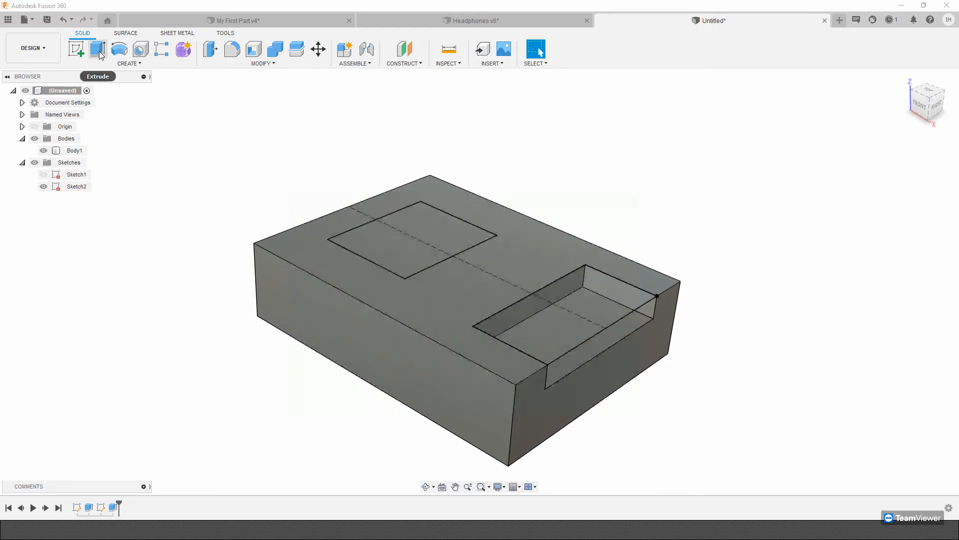
{"action": "left_click", "coordinate": [100, 54]}
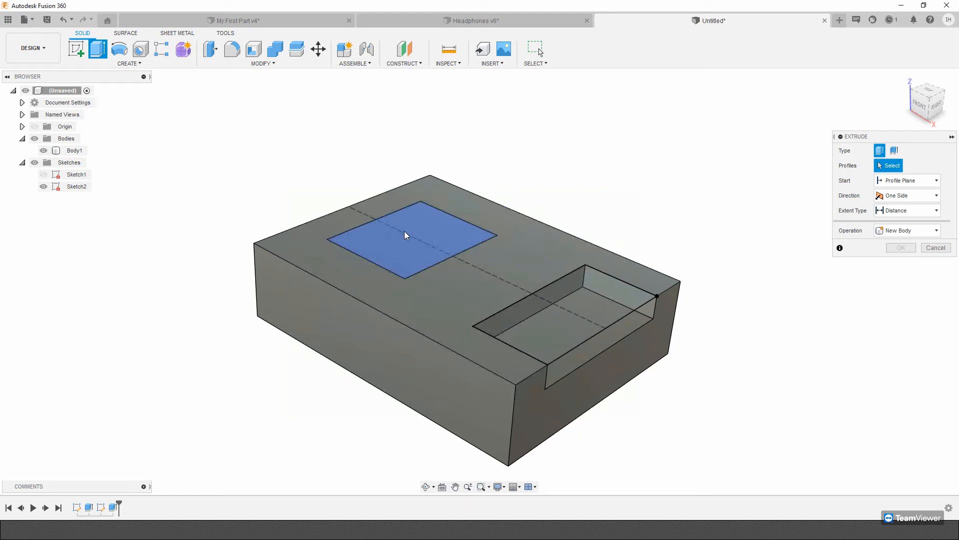
{"action": "left_click", "coordinate": [406, 235]}
{"action": "left_click_drag", "start_coordinate": [413, 226], "coordinate": [411, 250]}
{"action": "key", "text": "Return"}
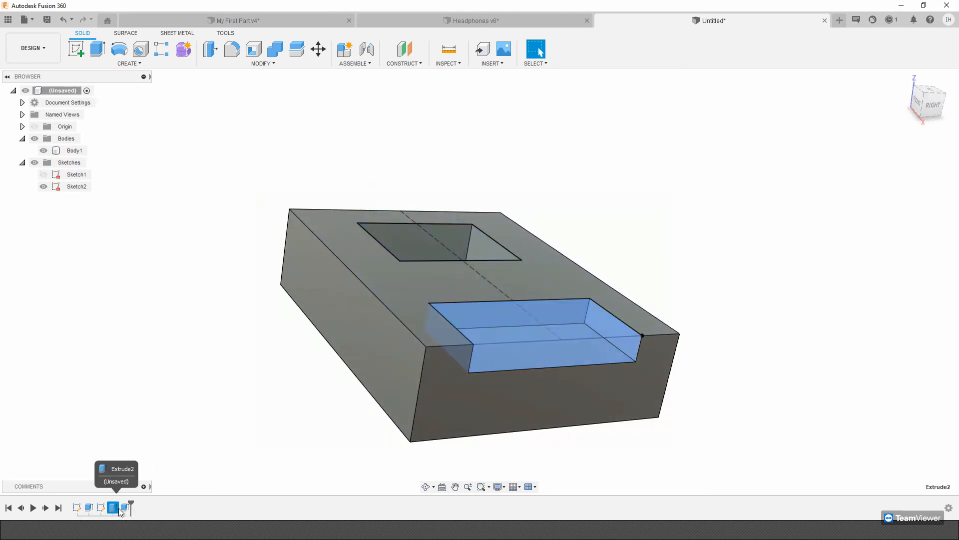
Edit the open-edge pocket's extrusion to a distance of -16 mm and hide Sketch2.
{"action": "left_click", "coordinate": [89, 507]}
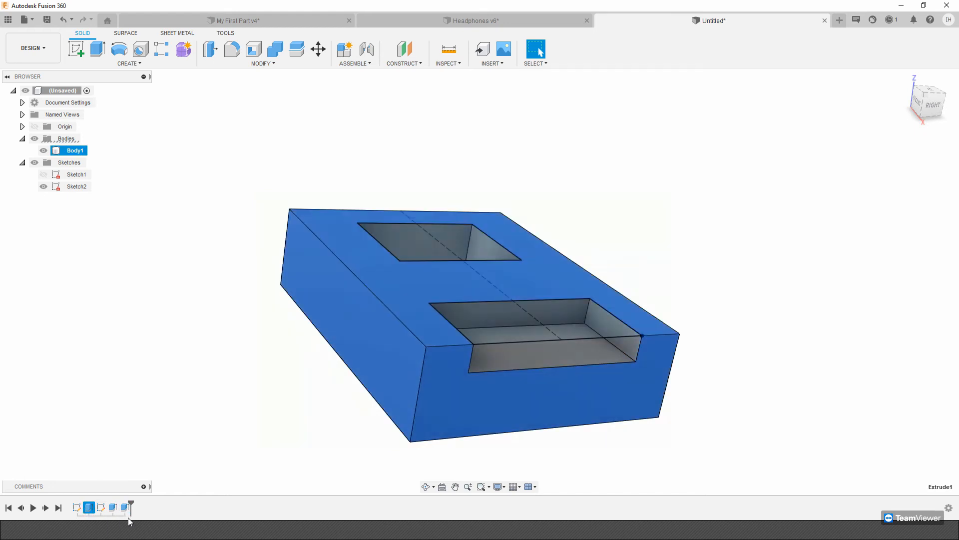
{"action": "left_click", "coordinate": [125, 508]}
{"action": "middle_click_drag", "start_coordinate": [306, 215], "coordinate": [206, 475], "text": "shift"}
{"action": "left_click", "coordinate": [360, 165]}
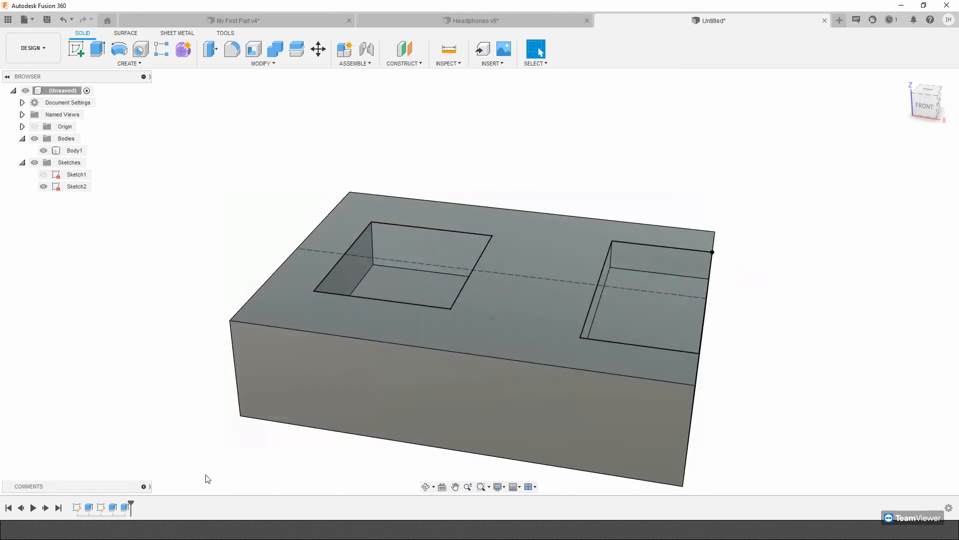
{"action": "left_click", "coordinate": [125, 507]}
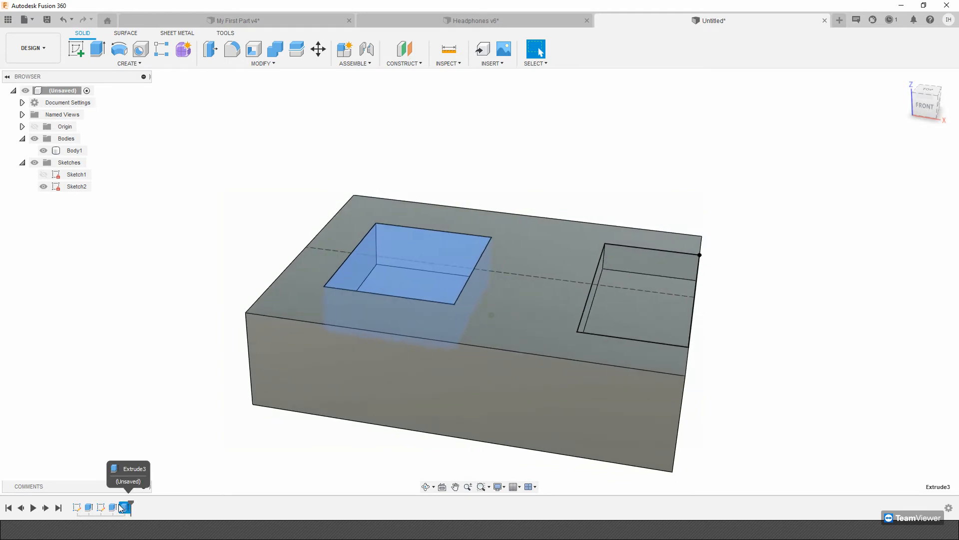
{"action": "left_click", "coordinate": [113, 507]}
{"action": "right_click", "coordinate": [113, 505]}
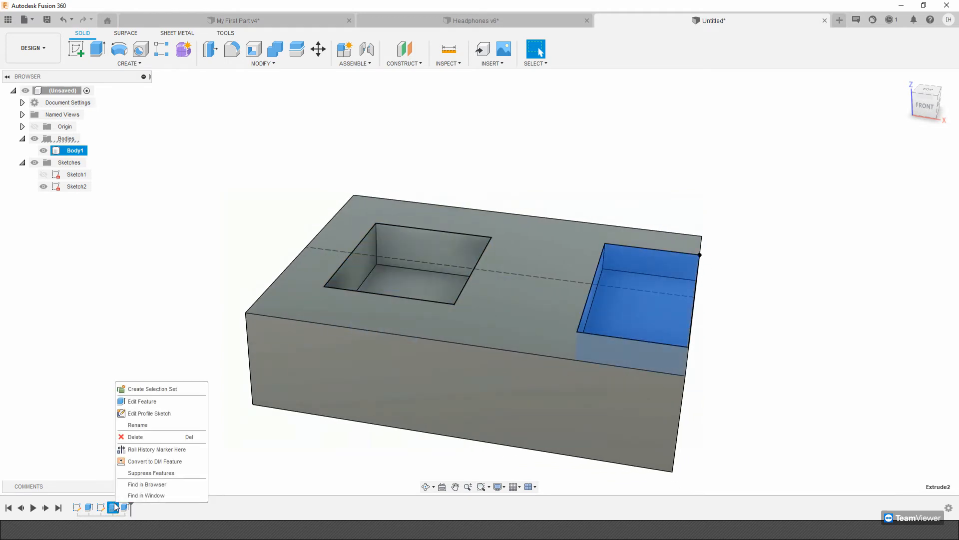
{"action": "left_click", "coordinate": [146, 403]}
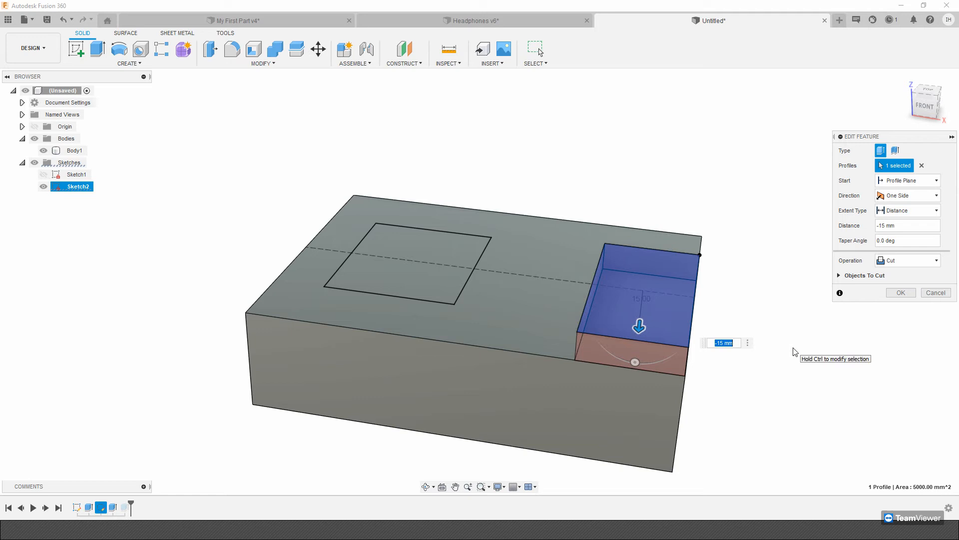
{"action": "type", "text": "-16"}
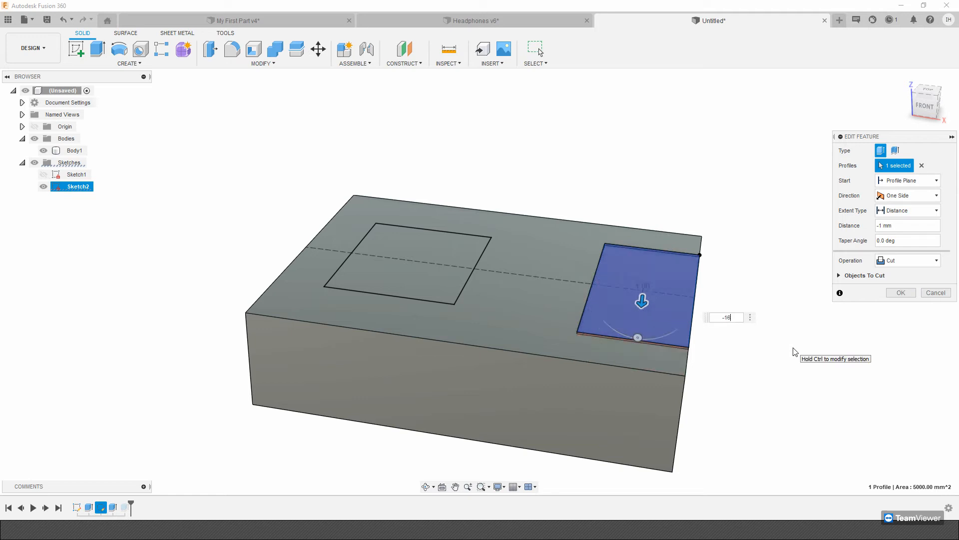
{"action": "key", "text": "Return"}
{"action": "middle_click_drag", "start_coordinate": [793, 349], "coordinate": [459, 477], "text": "shift"}
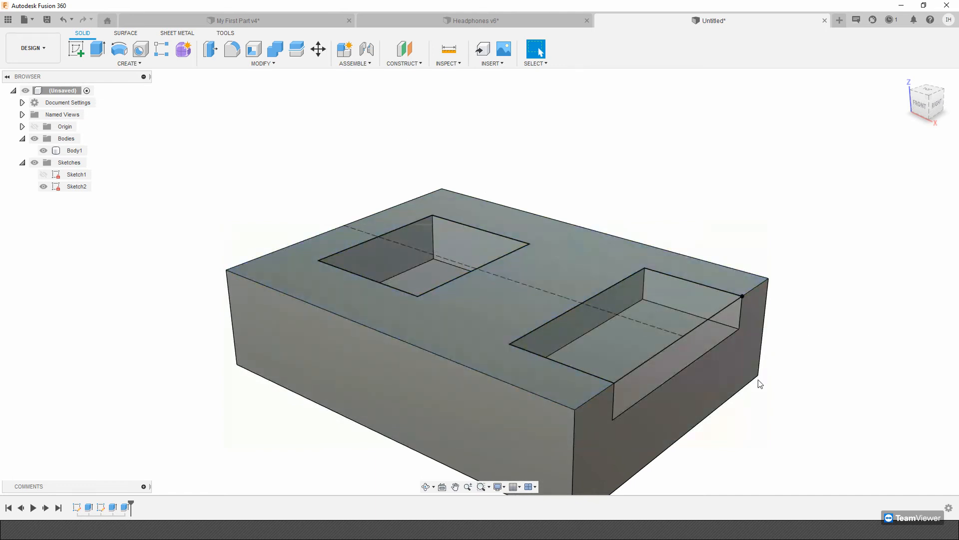
{"action": "left_click", "coordinate": [43, 187]}
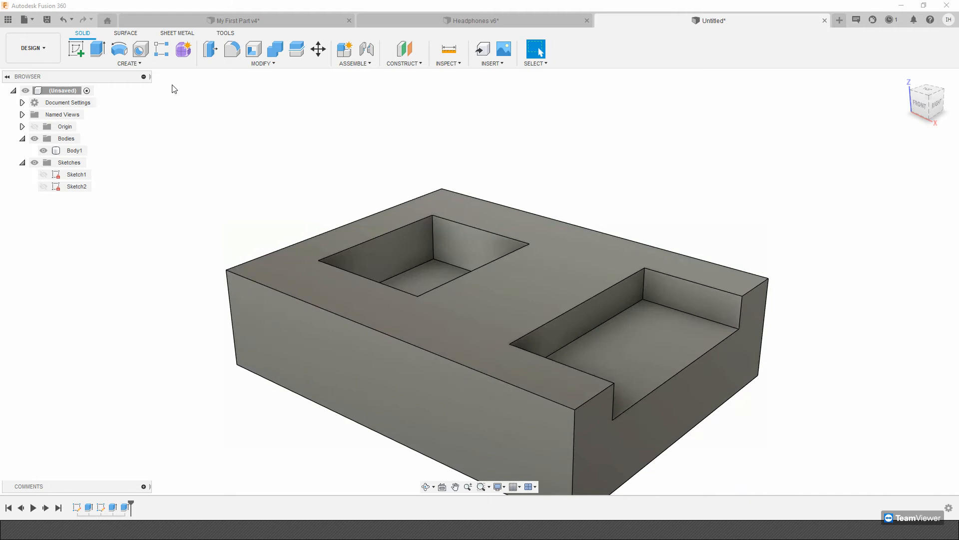
Start a new sketch on the block's top face and draw a horizontal construction line across its middle, from edge to edge.
{"action": "left_click", "coordinate": [516, 299]}
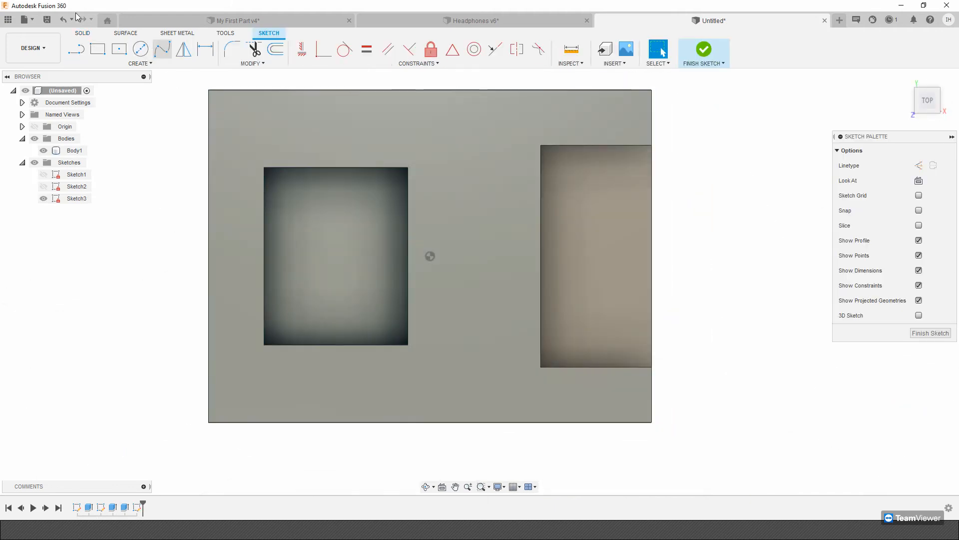
{"action": "left_click", "coordinate": [77, 50]}
{"action": "left_click", "coordinate": [920, 165]}
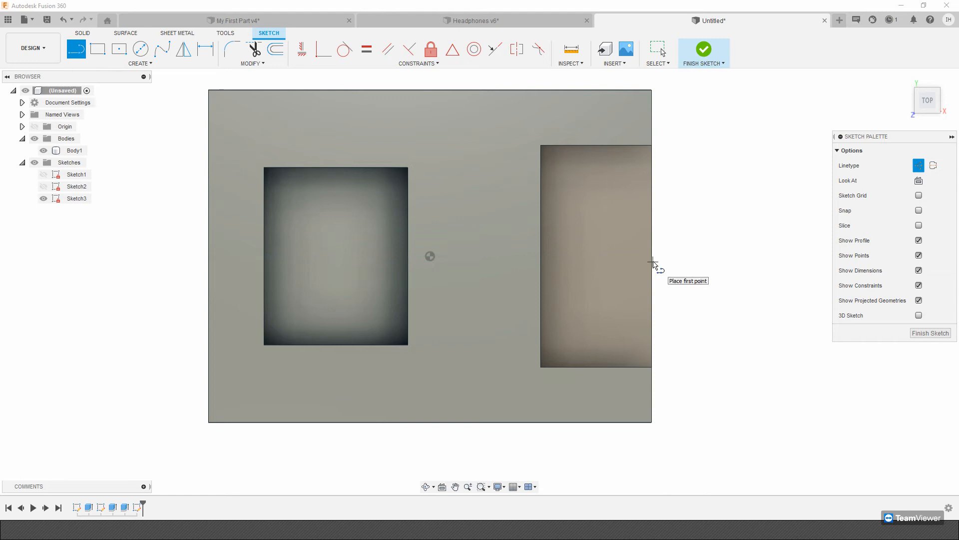
{"action": "left_click", "coordinate": [209, 256]}
{"action": "left_click", "coordinate": [652, 256]}
{"action": "key", "text": "Escape"}
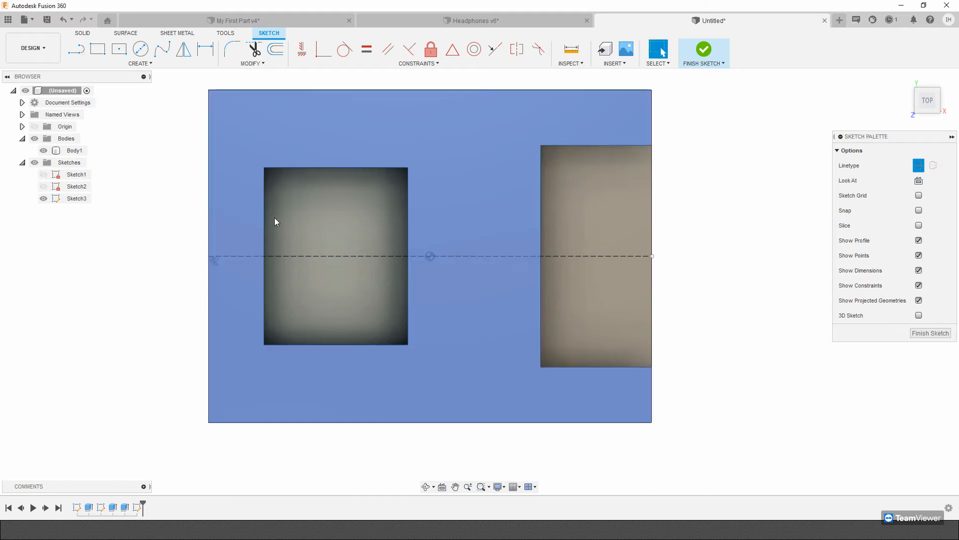
{"action": "left_click", "coordinate": [97, 49]}
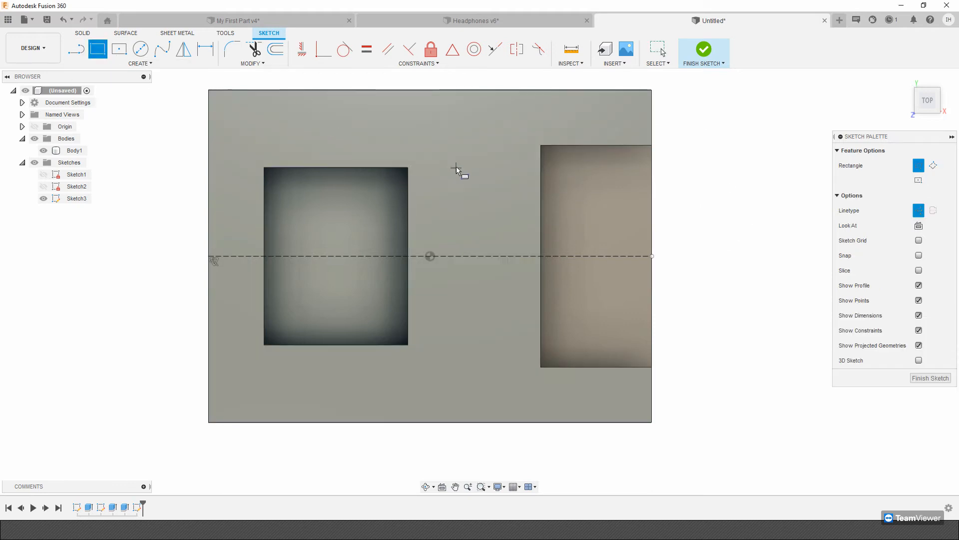
{"action": "left_click", "coordinate": [443, 144]}
{"action": "key", "text": "Escape"}
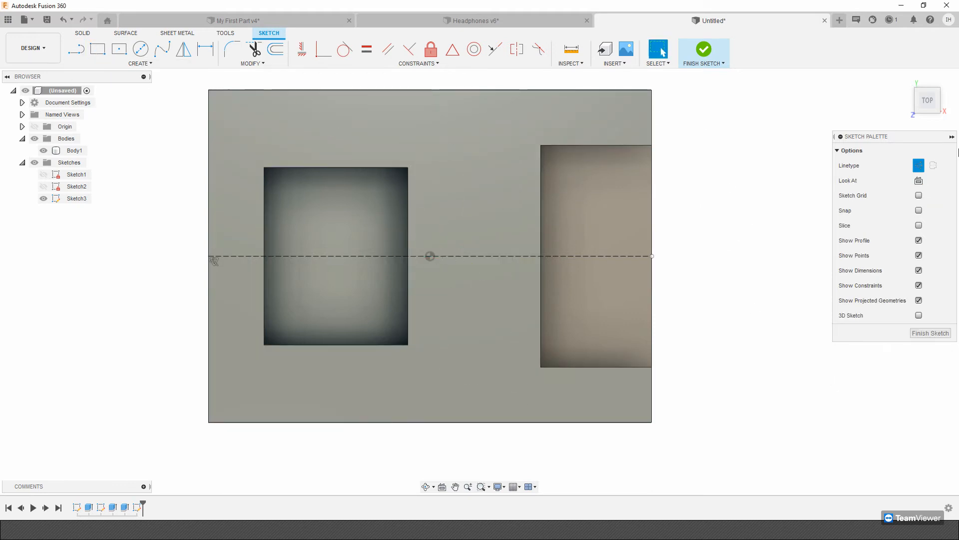
Draw a normal-line two-point rectangle between the two pockets, about 98 mm high, crossing the construction line.
{"action": "key", "text": "r"}
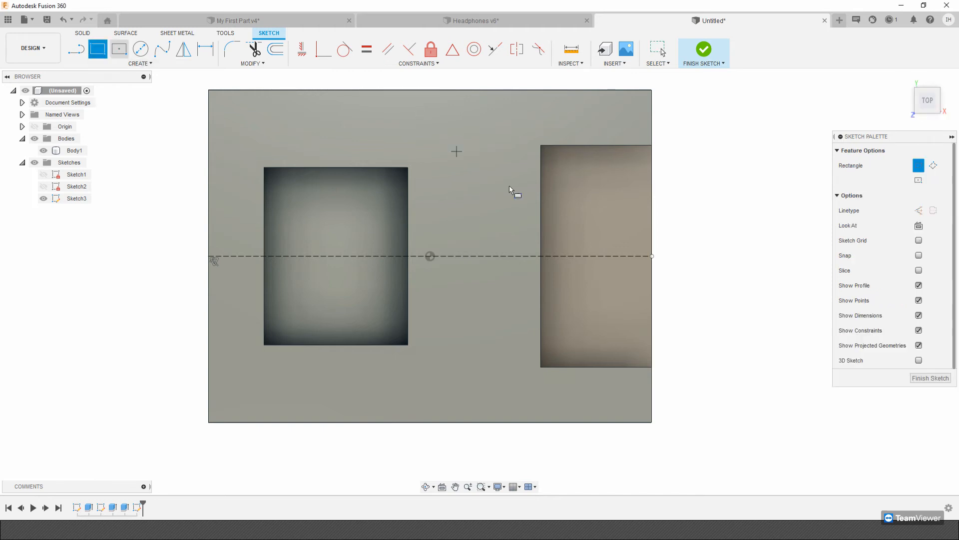
{"action": "left_click", "coordinate": [452, 149]}
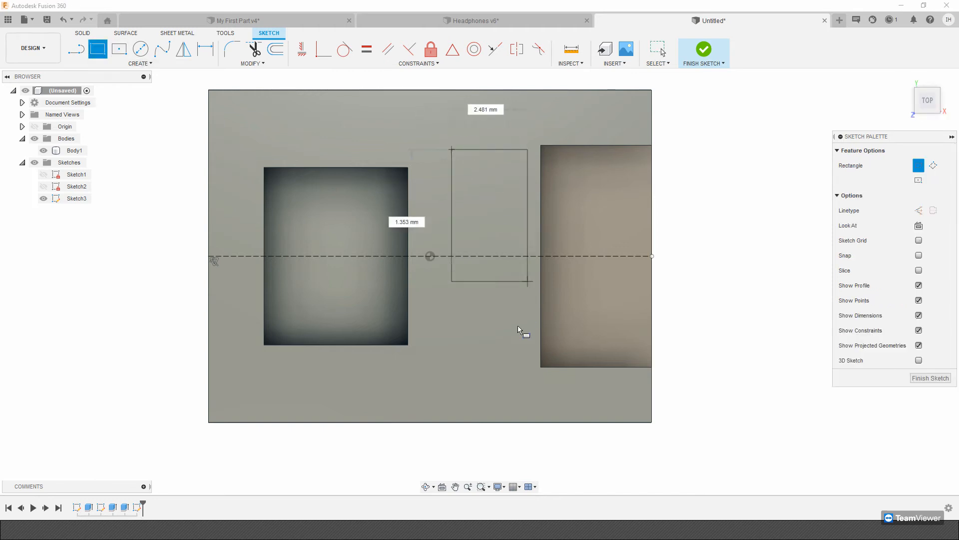
{"action": "left_click", "coordinate": [505, 365]}
{"action": "key", "text": "Escape"}
Dimension the new rectangle's height to 120 mm.
{"action": "key", "text": "d"}
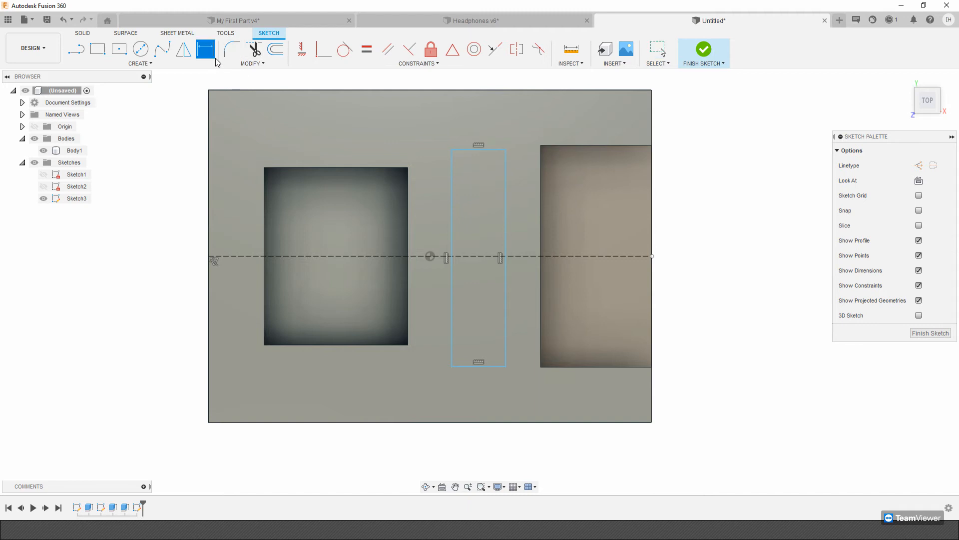
{"action": "left_click", "coordinate": [451, 169]}
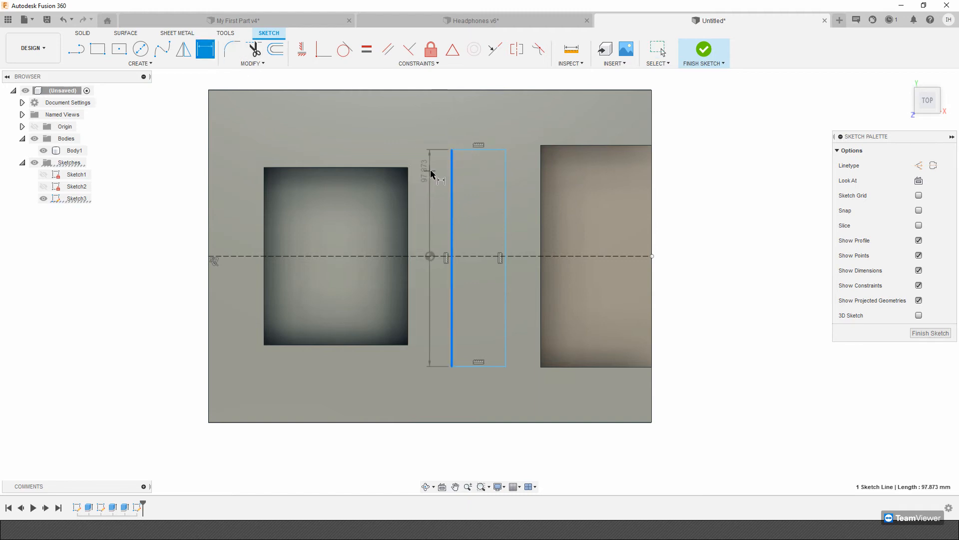
{"action": "left_click", "coordinate": [432, 174]}
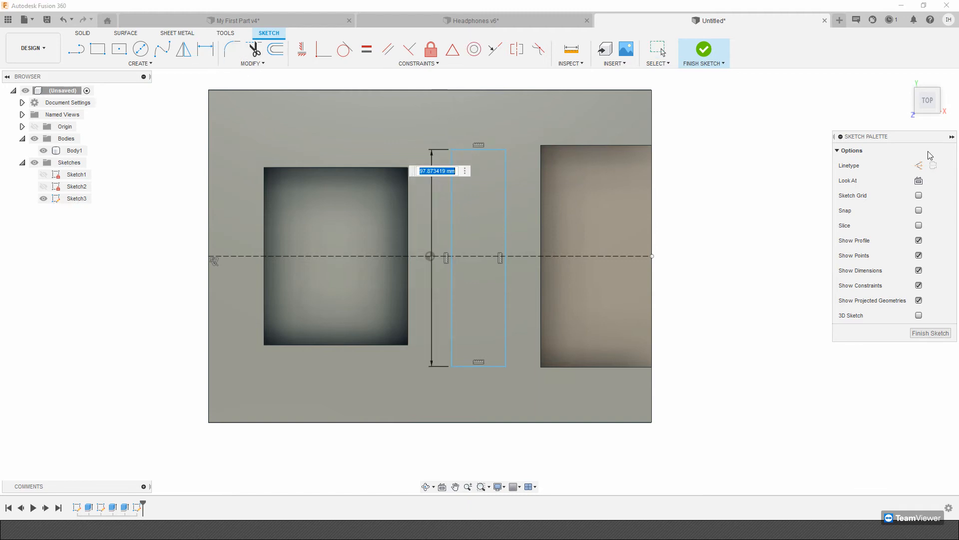
{"action": "key", "text": "Return"}
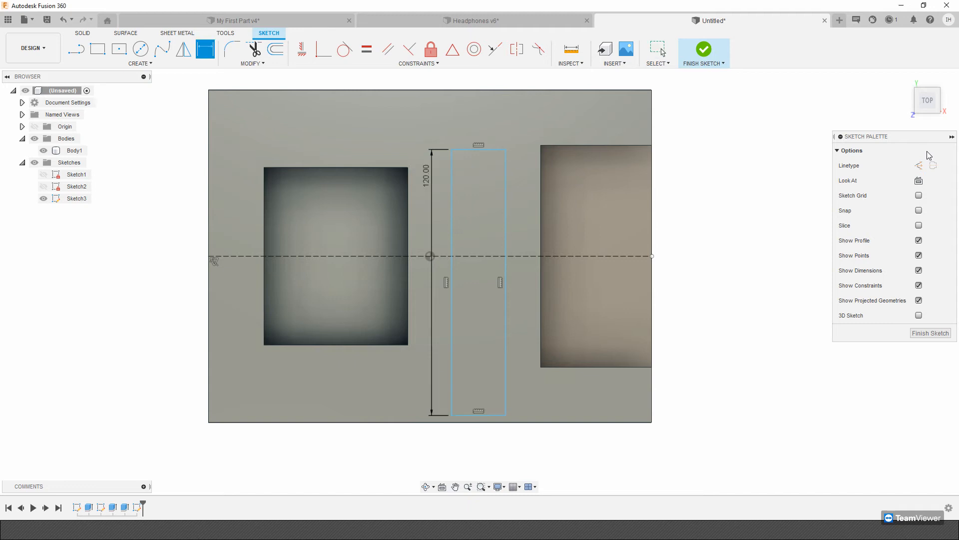
Dimension the new rectangle's width to 25 mm.
{"action": "left_click", "coordinate": [502, 119]}
{"action": "type", "text": "25"}
{"action": "key", "text": "Return"}
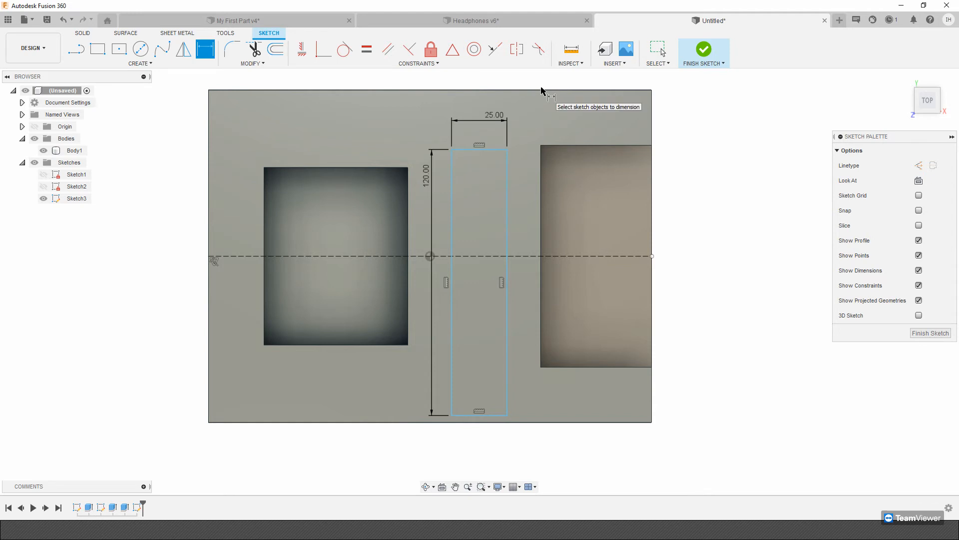
Make the rectangle's two short edges symmetric about the horizontal construction line and finish the sketch.
{"action": "left_click", "coordinate": [515, 51]}
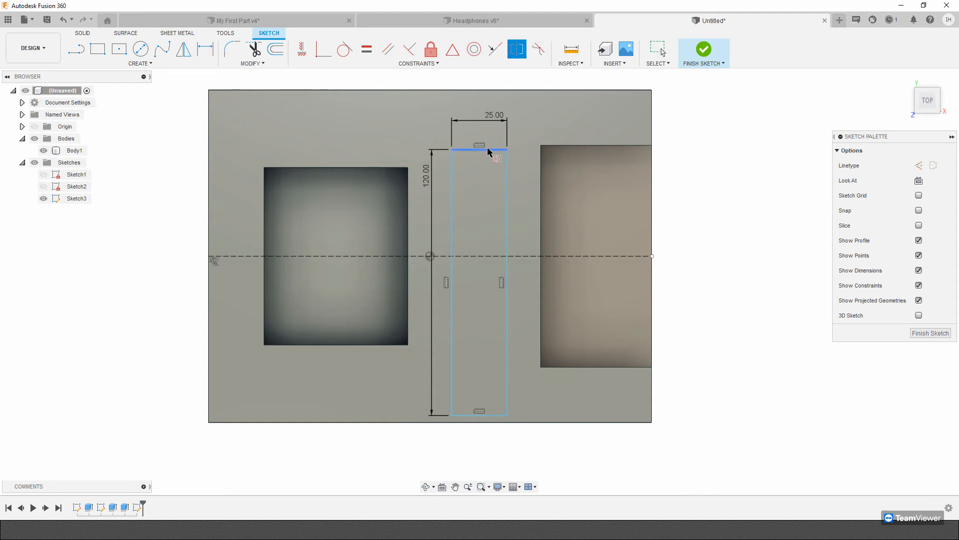
{"action": "left_click", "coordinate": [491, 150]}
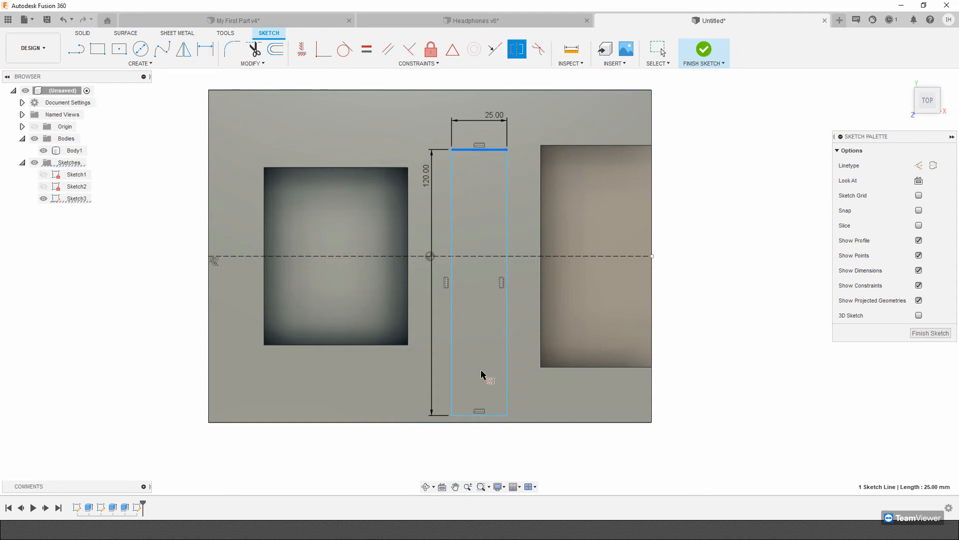
{"action": "left_click", "coordinate": [504, 415]}
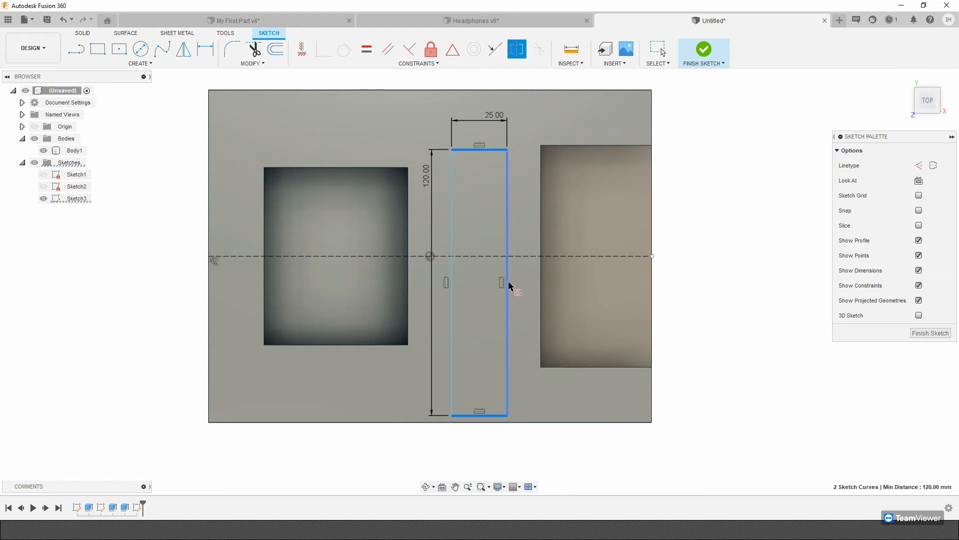
{"action": "left_click", "coordinate": [489, 256]}
{"action": "left_click", "coordinate": [705, 49]}
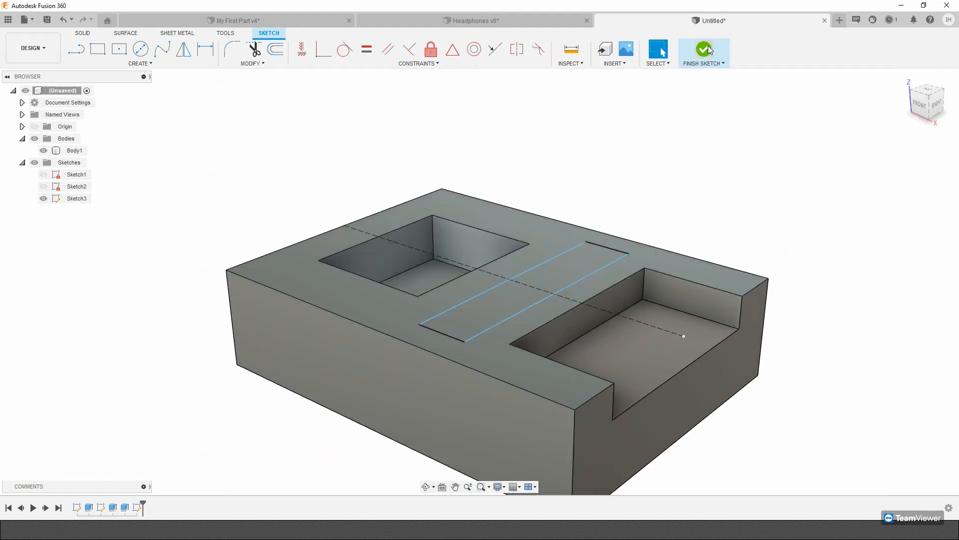
Extrude the narrow rectangle between the pockets upward as a raised bar joined to the block.
{"action": "left_click", "coordinate": [105, 48]}
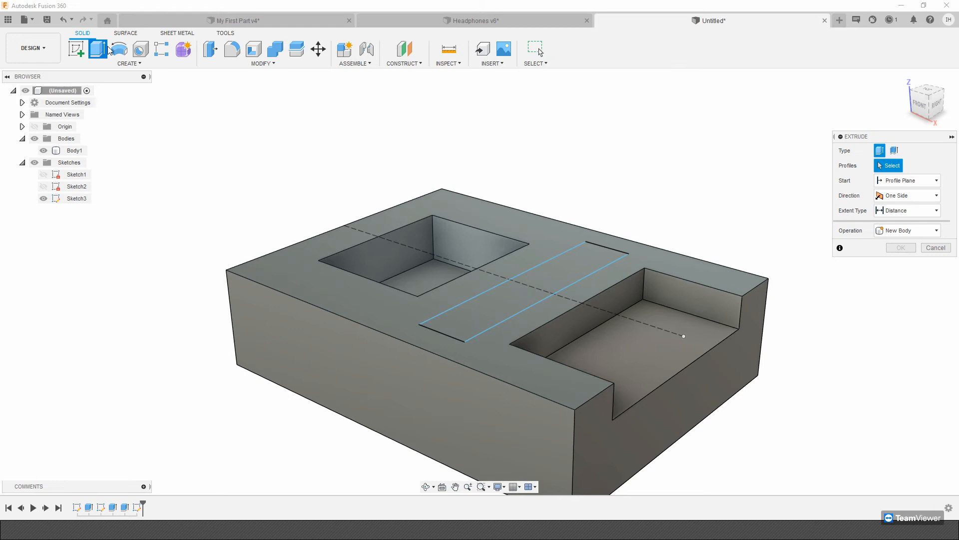
{"action": "left_click", "coordinate": [579, 279]}
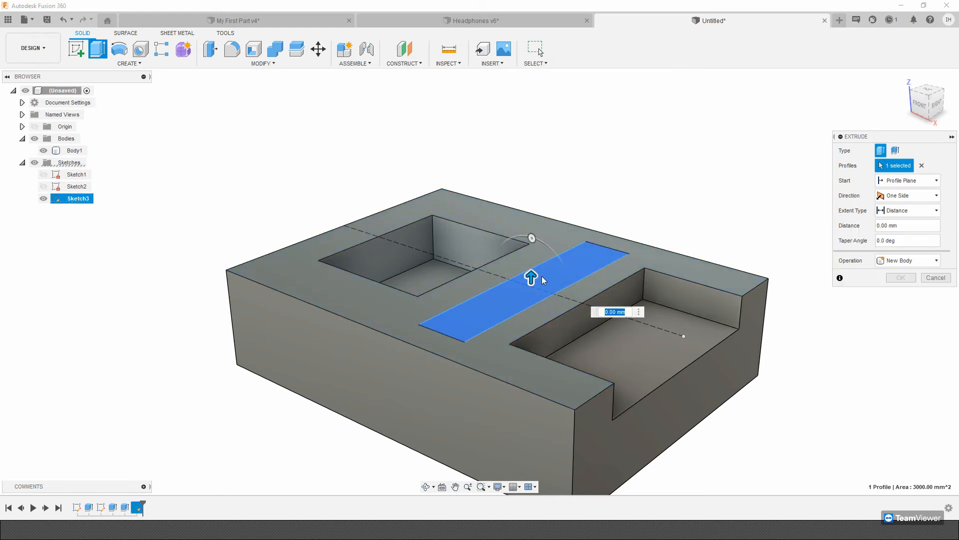
{"action": "left_click_drag", "start_coordinate": [538, 278], "coordinate": [555, 209]}
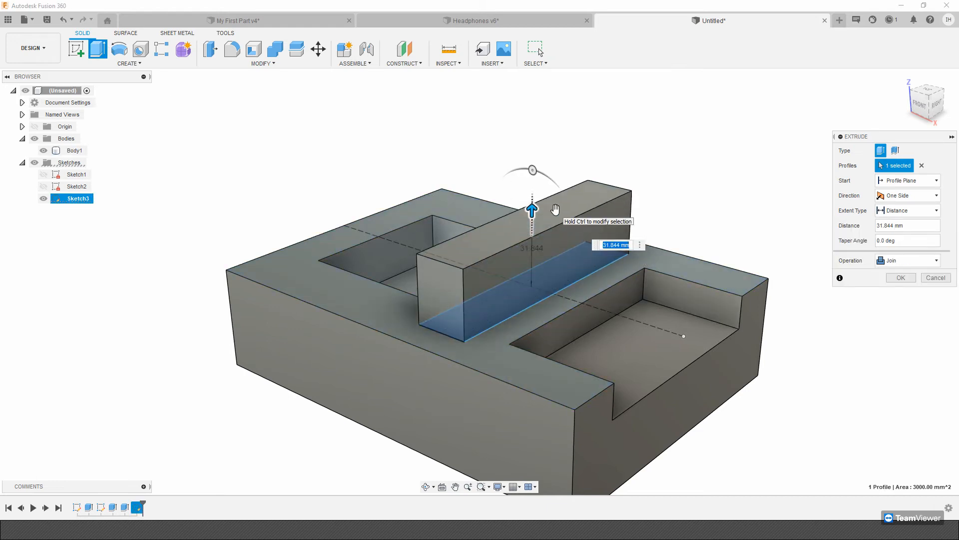
{"action": "key", "text": "Return"}
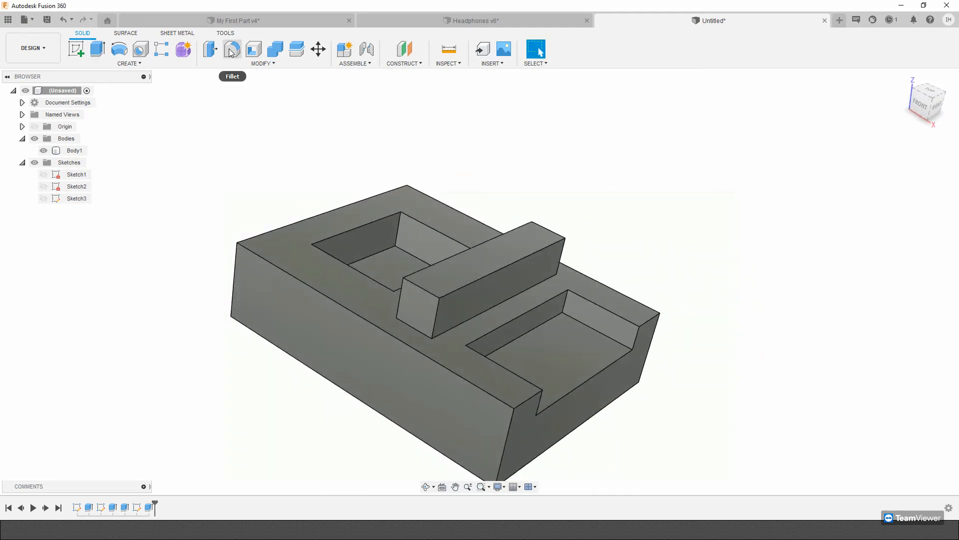
{"action": "left_click", "coordinate": [291, 327]}
{"action": "middle_click_drag", "start_coordinate": [292, 328], "coordinate": [354, 296], "text": "shift"}
{"action": "left_click", "coordinate": [71, 153]}
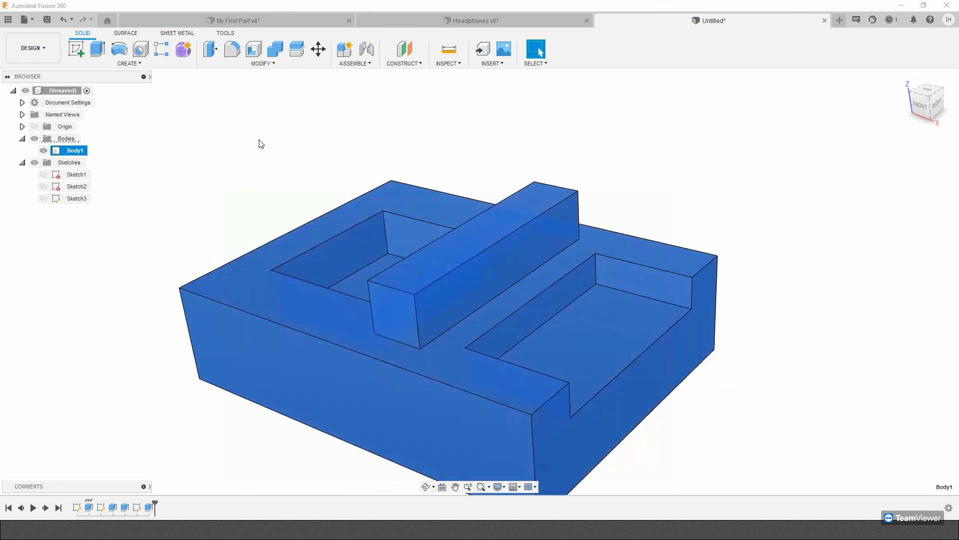
{"action": "middle_click_drag", "start_coordinate": [221, 178], "coordinate": [571, 381], "text": "shift"}
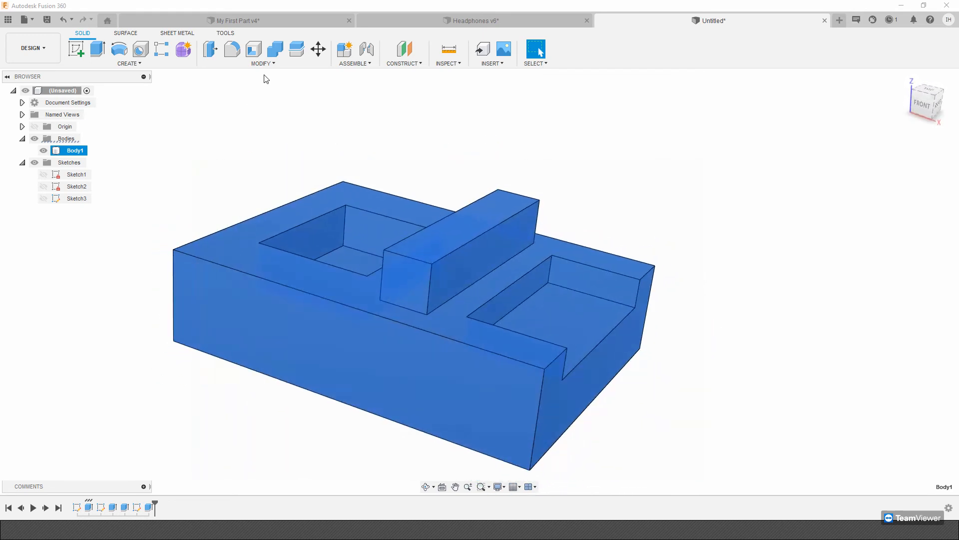
{"action": "left_click", "coordinate": [232, 107]}
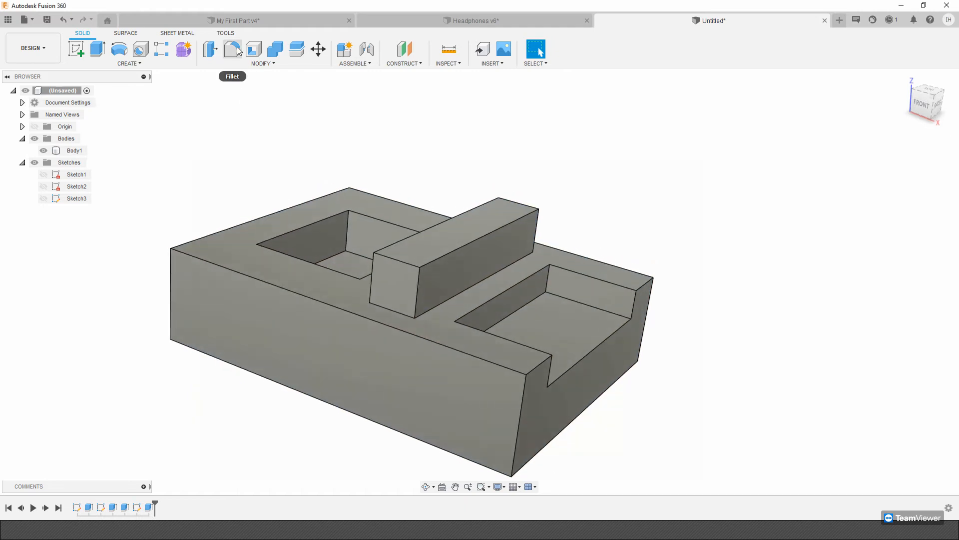
Fillet the two vertical inner corner edges of the open-edge pocket with a 10 mm radius.
{"action": "left_click", "coordinate": [237, 51]}
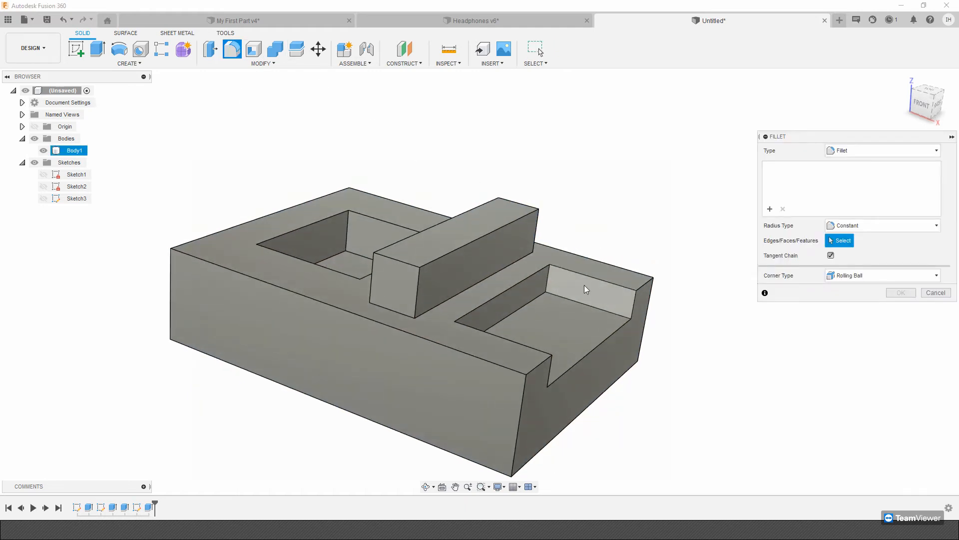
{"action": "middle_click_drag", "start_coordinate": [439, 247], "coordinate": [557, 242], "text": "shift"}
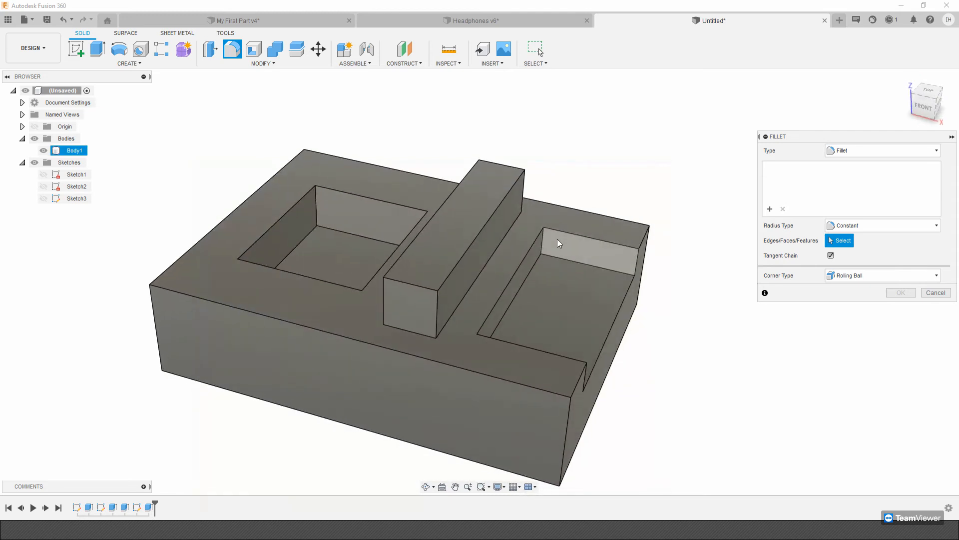
{"action": "middle_click_drag", "start_coordinate": [482, 250], "coordinate": [253, 289], "text": "shift"}
{"action": "left_click", "coordinate": [550, 274]}
{"action": "left_click", "coordinate": [257, 288]}
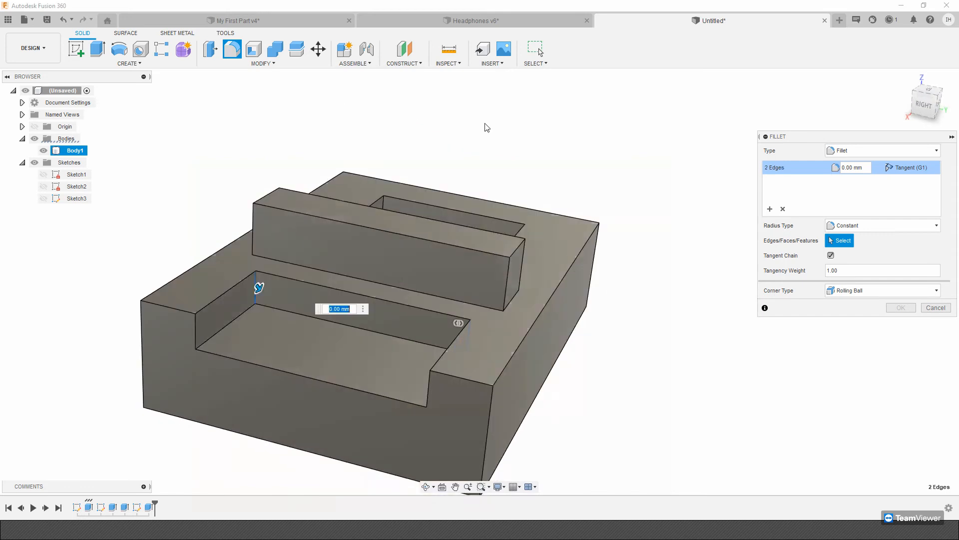
{"action": "middle_click_drag", "start_coordinate": [482, 124], "coordinate": [595, 109], "text": "shift"}
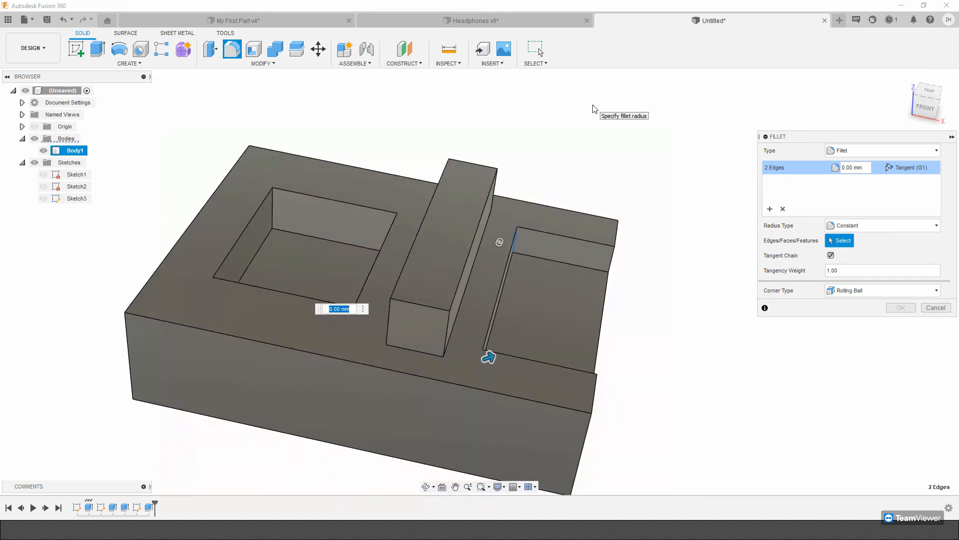
{"action": "type", "text": "10"}
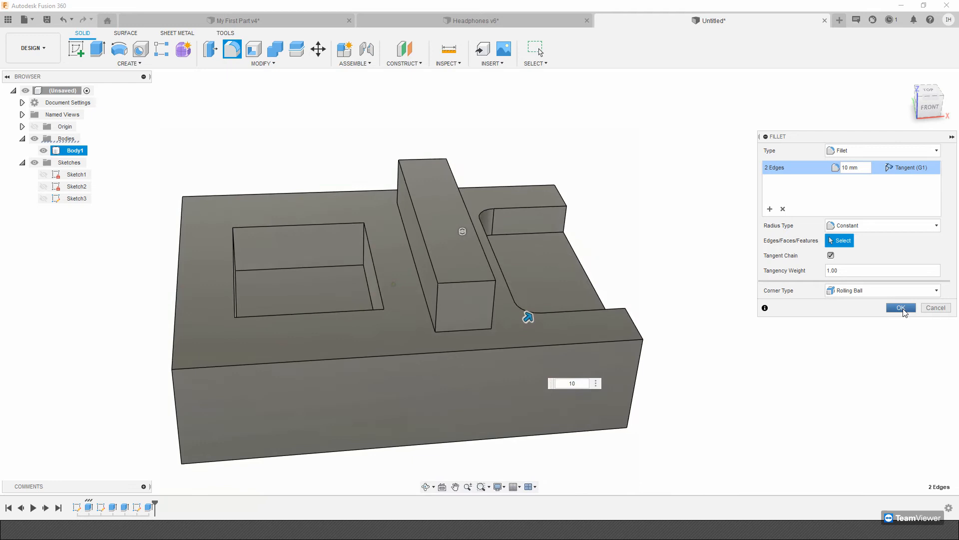
{"action": "left_click", "coordinate": [902, 308]}
Fillet the closed pocket's two vertical corner edges nearest the raised bar with a 10 mm radius.
{"action": "middle_click_drag", "start_coordinate": [829, 314], "coordinate": [397, 67], "text": "shift"}
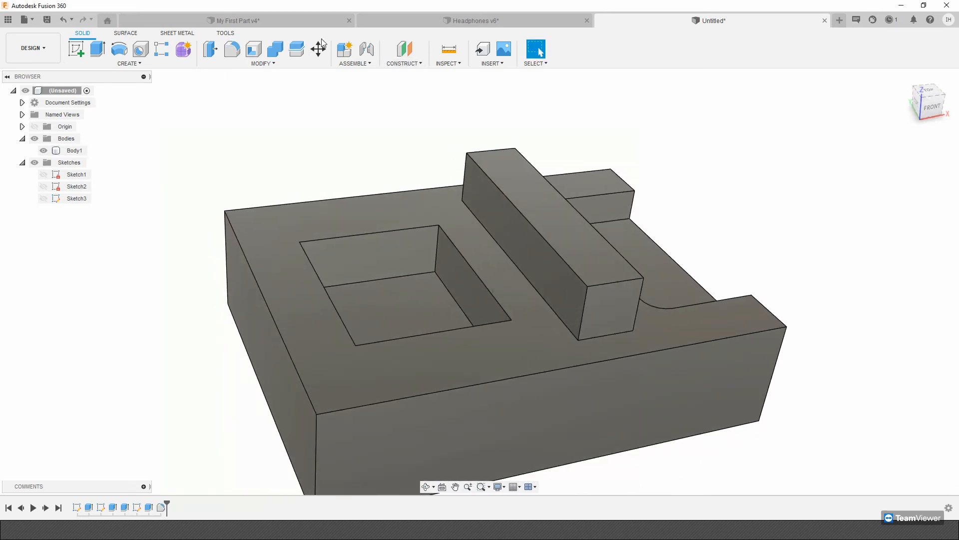
{"action": "left_click", "coordinate": [234, 55]}
{"action": "middle_click_drag", "start_coordinate": [383, 267], "coordinate": [597, 197], "text": "shift"}
{"action": "left_click", "coordinate": [393, 303]}
{"action": "left_click", "coordinate": [599, 279]}
{"action": "type", "text": "10"}
{"action": "key", "text": "Return"}
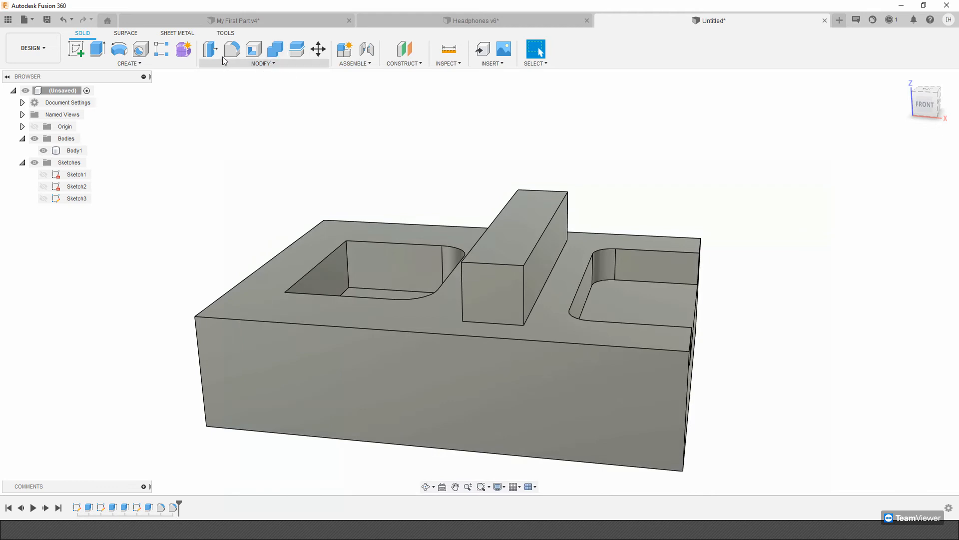
{"action": "left_click", "coordinate": [263, 63]}
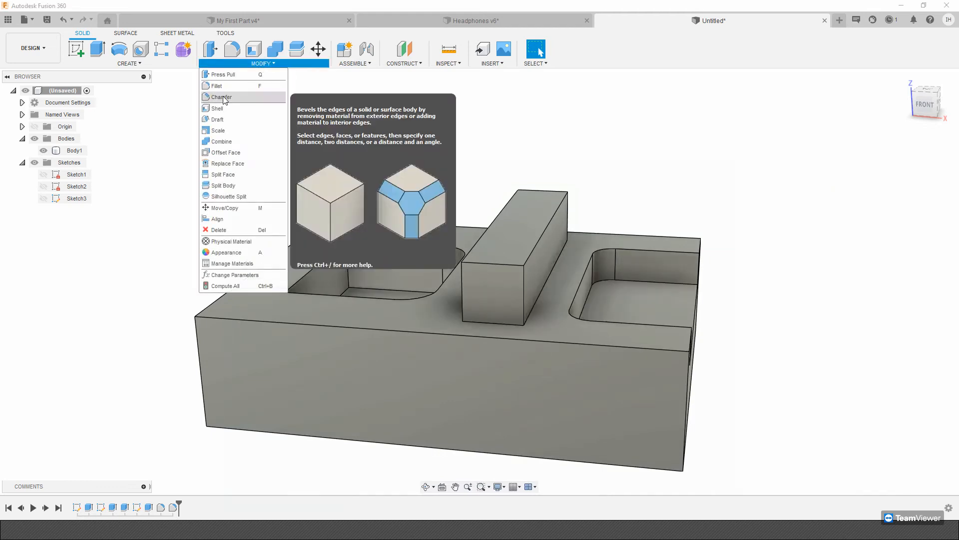
{"action": "left_click", "coordinate": [224, 100]}
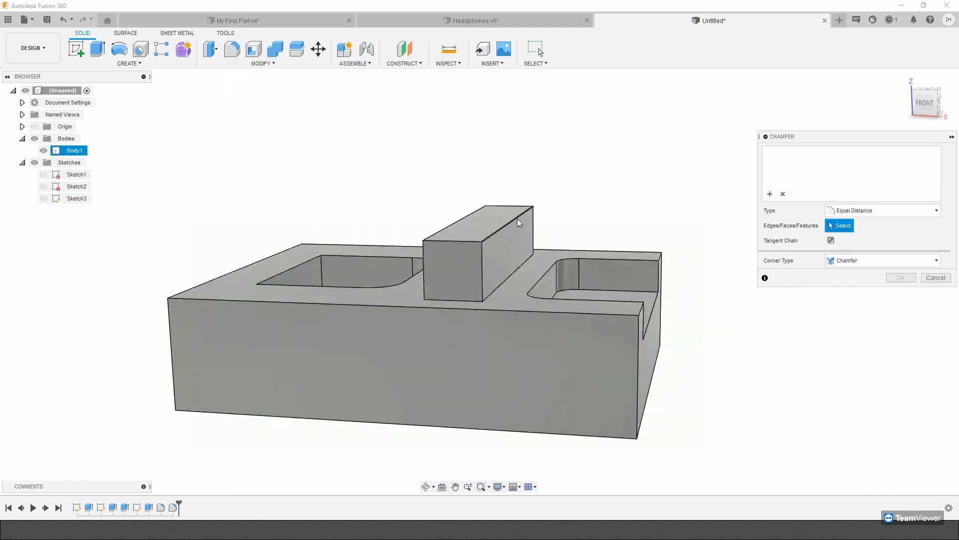
{"action": "left_click", "coordinate": [520, 223]}
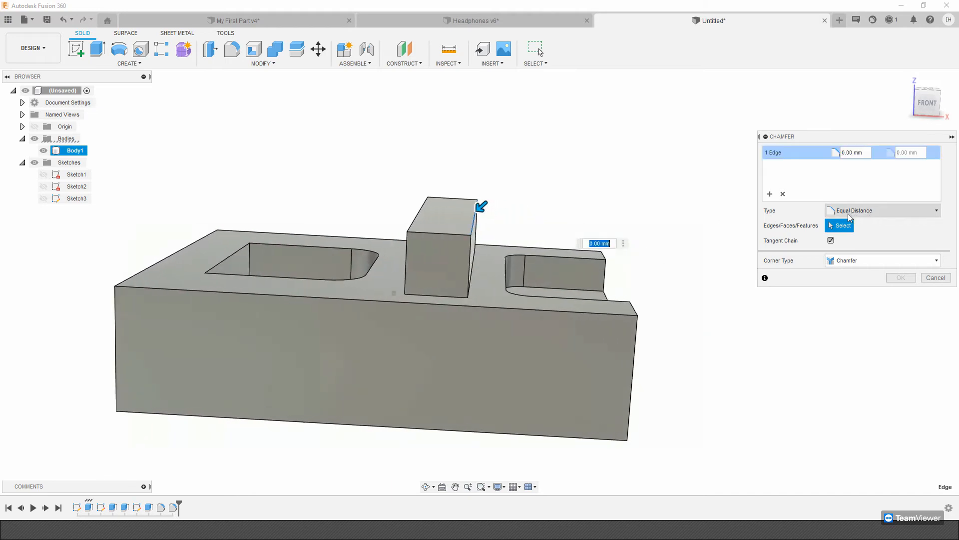
{"action": "mouse_move", "coordinate": [367, 215]}
{"action": "middle_mouse_down", "text": "shift"}
{"action": "mouse_move", "coordinate": [388, 217]}
{"action": "mouse_move", "coordinate": [367, 226]}
{"action": "middle_mouse_up", "text": "shift"}
{"action": "middle_click_drag", "start_coordinate": [467, 235], "coordinate": [440, 241], "text": "shift"}
{"action": "left_click", "coordinate": [929, 279]}
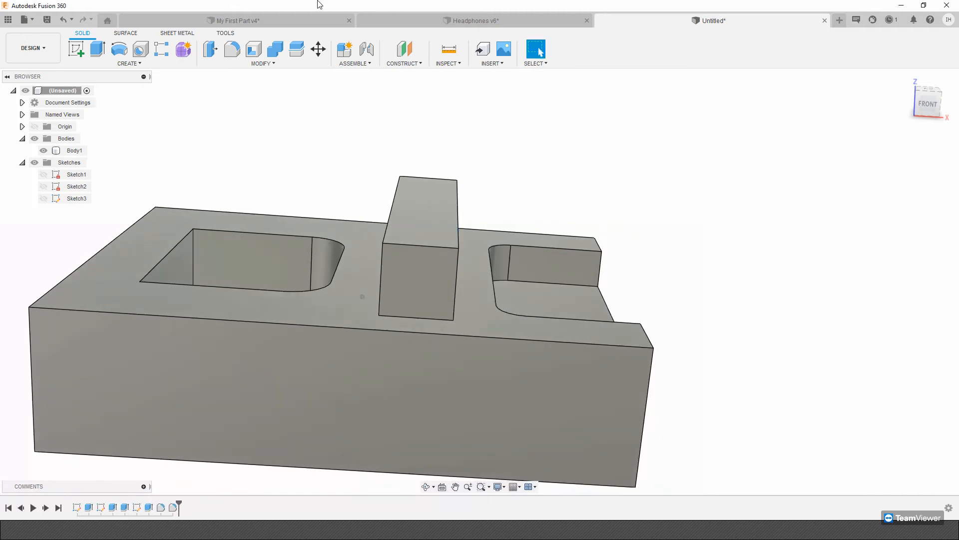
Measure the raised bar's width between the two upper corners of its front end face.
{"action": "left_click", "coordinate": [455, 55]}
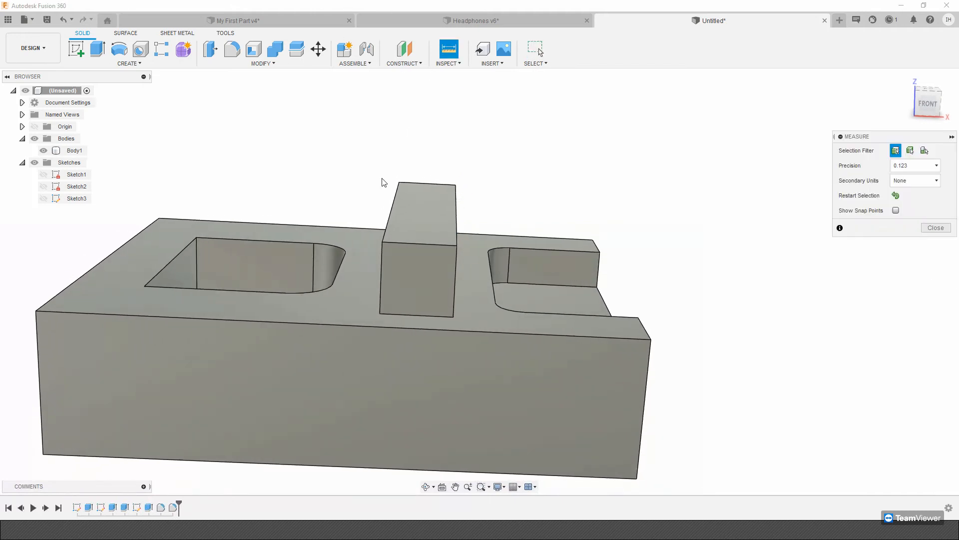
{"action": "left_click", "coordinate": [383, 243]}
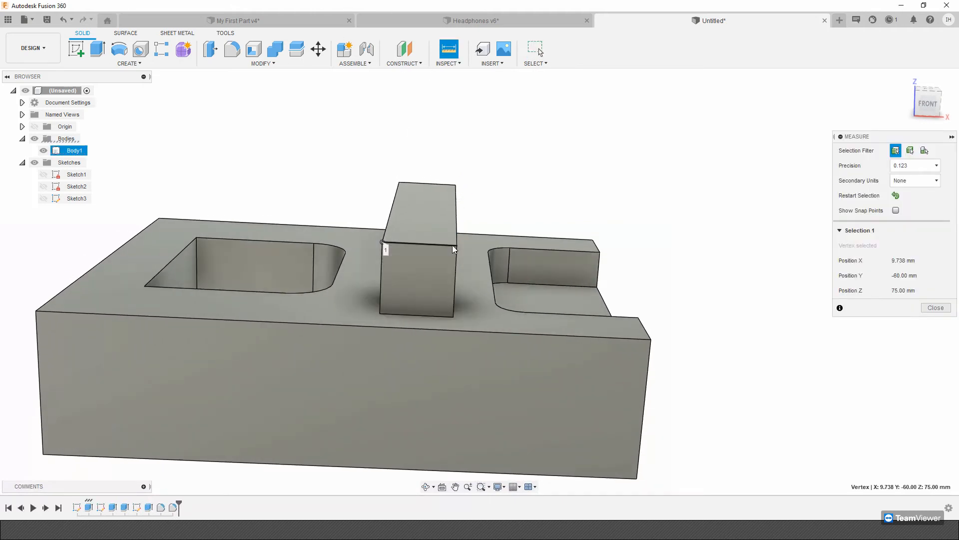
{"action": "left_click", "coordinate": [456, 245]}
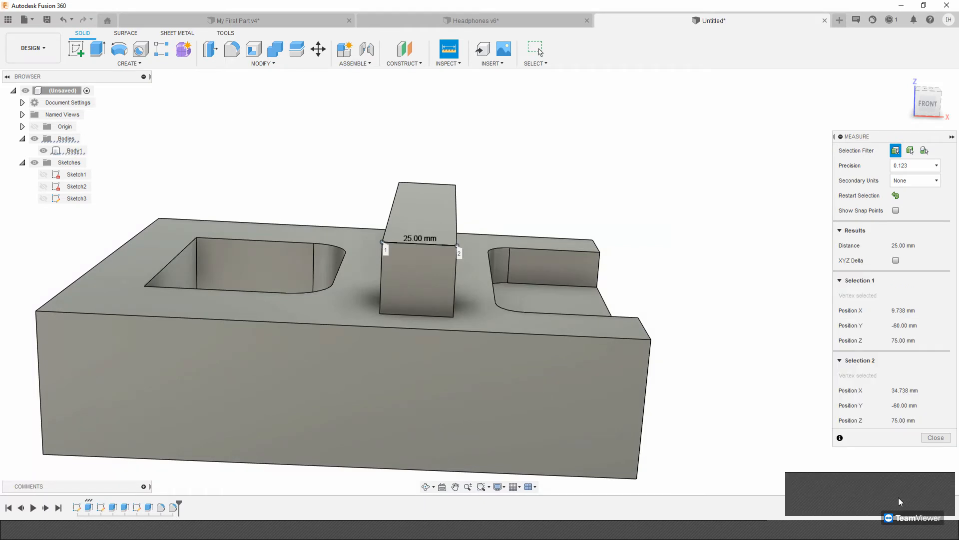
{"action": "middle_click_drag", "start_coordinate": [659, 205], "coordinate": [171, 14], "text": "shift"}
Chamfer the raised bar's long top edge facing the open-edge pocket using Two Distance, with both distances 25 mm.
{"action": "left_click", "coordinate": [249, 62]}
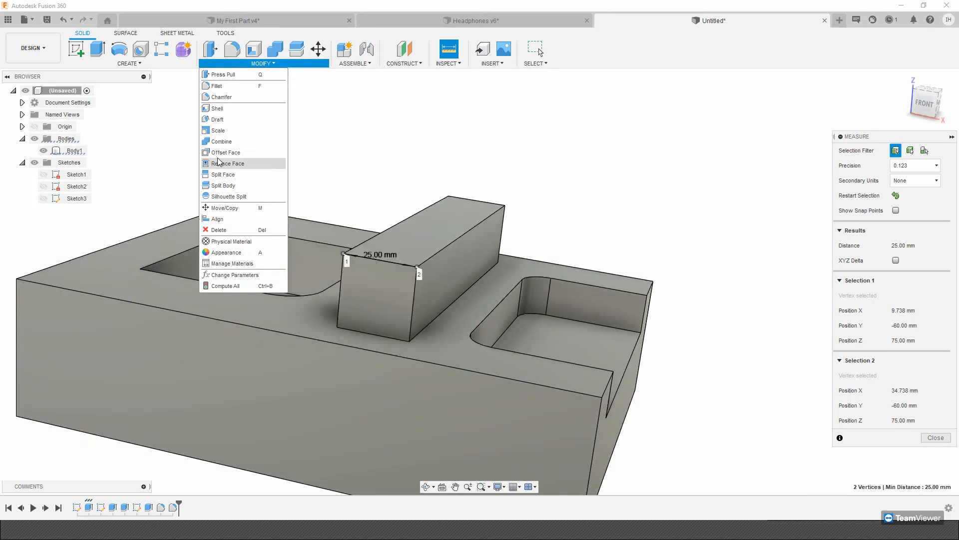
{"action": "left_click", "coordinate": [221, 97]}
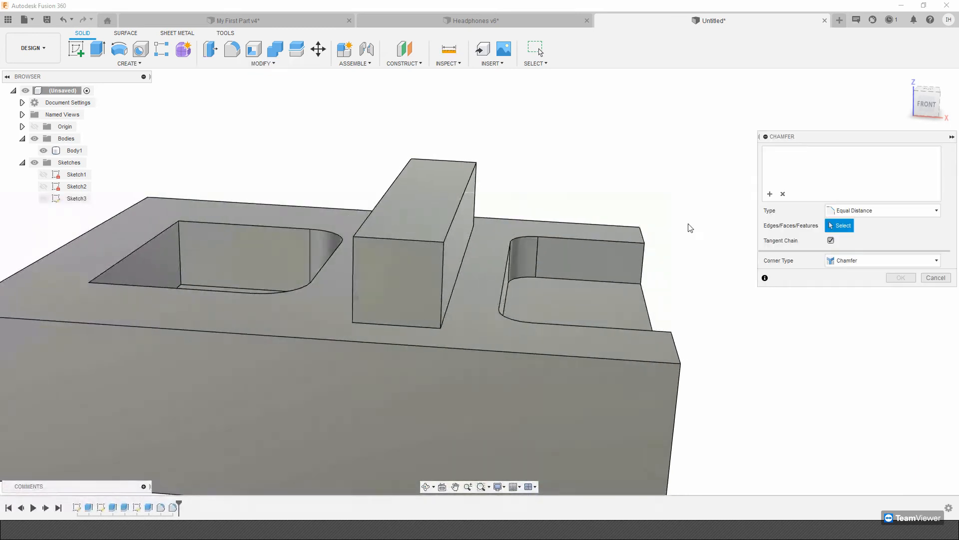
{"action": "left_click", "coordinate": [459, 209]}
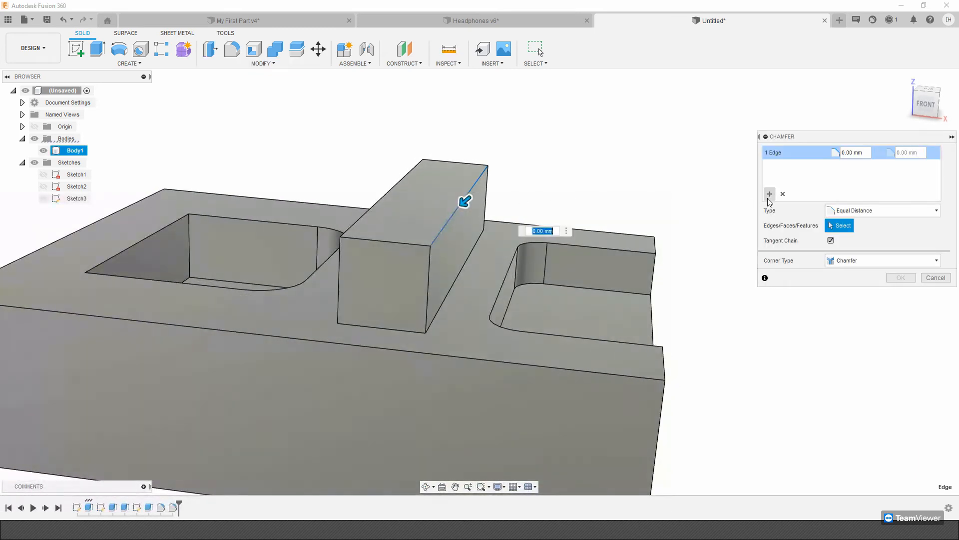
{"action": "left_click", "coordinate": [852, 211]}
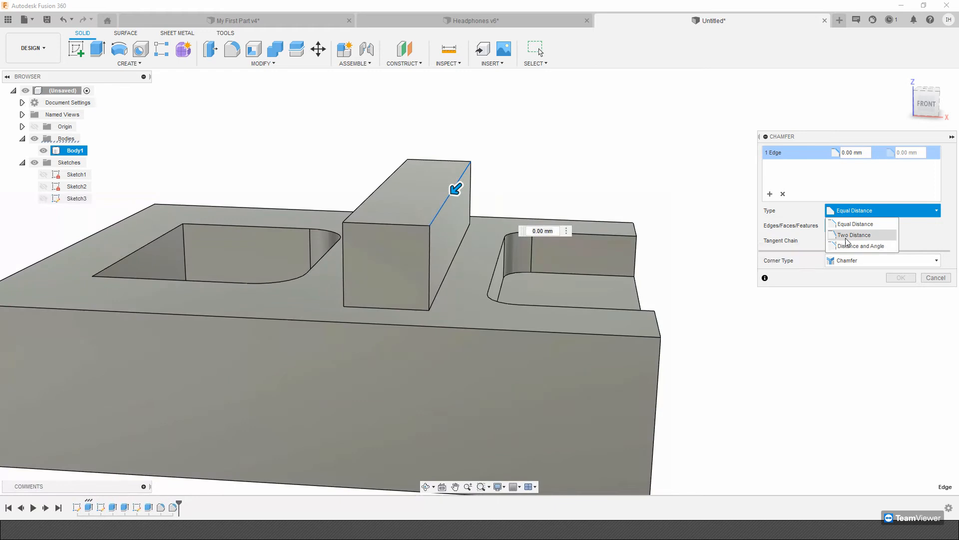
{"action": "left_click", "coordinate": [848, 241]}
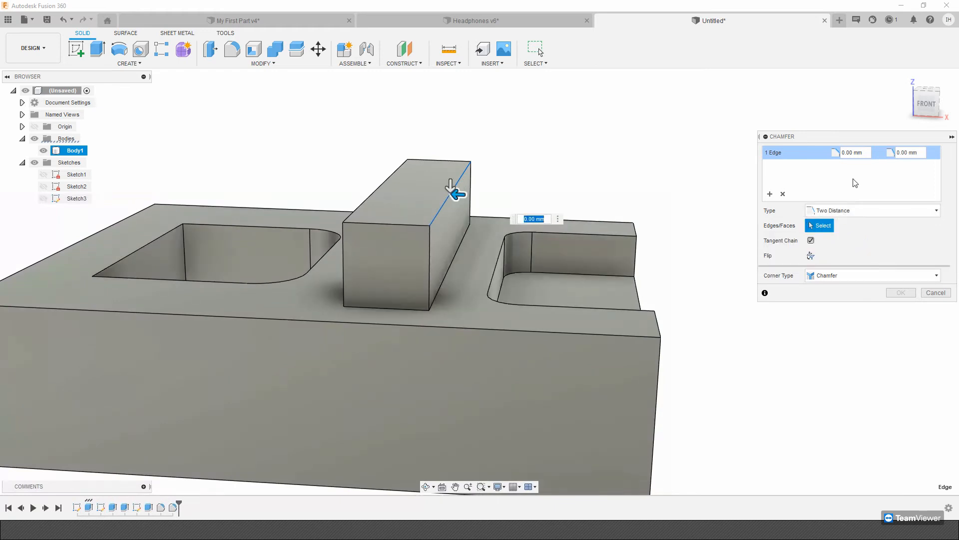
{"action": "left_click", "coordinate": [855, 153]}
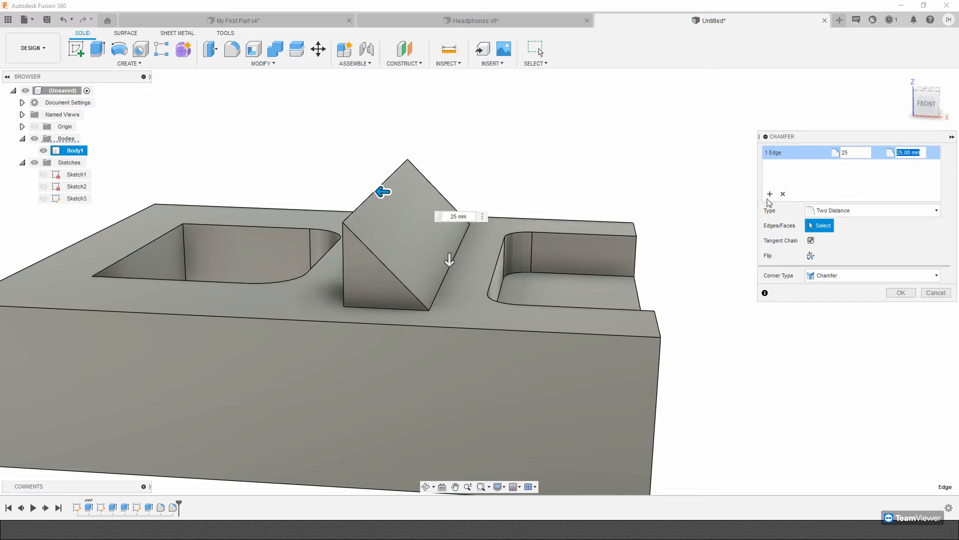
{"action": "left_click", "coordinate": [905, 293]}
{"action": "scroll", "coordinate": [754, 299], "scroll_direction": "down", "scroll_amount": 5}
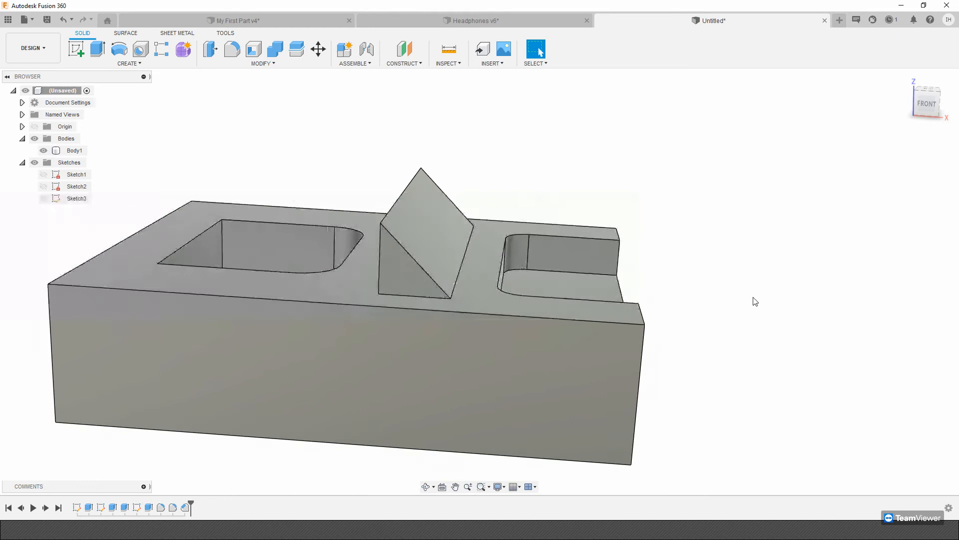
{"action": "scroll", "coordinate": [403, 275], "scroll_direction": "up", "scroll_amount": 2}
{"action": "middle_click_drag", "start_coordinate": [404, 274], "coordinate": [356, 130], "text": "shift"}
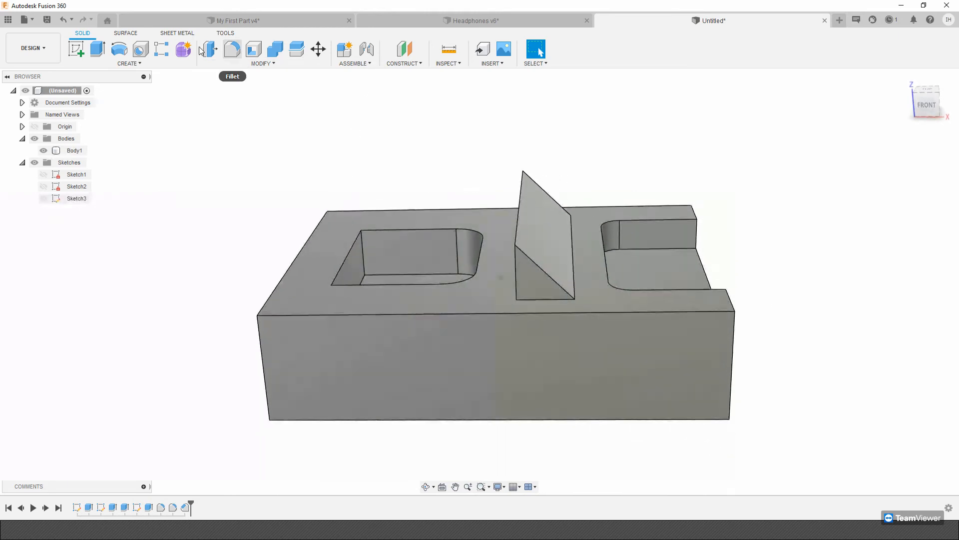
{"action": "left_click", "coordinate": [215, 63]}
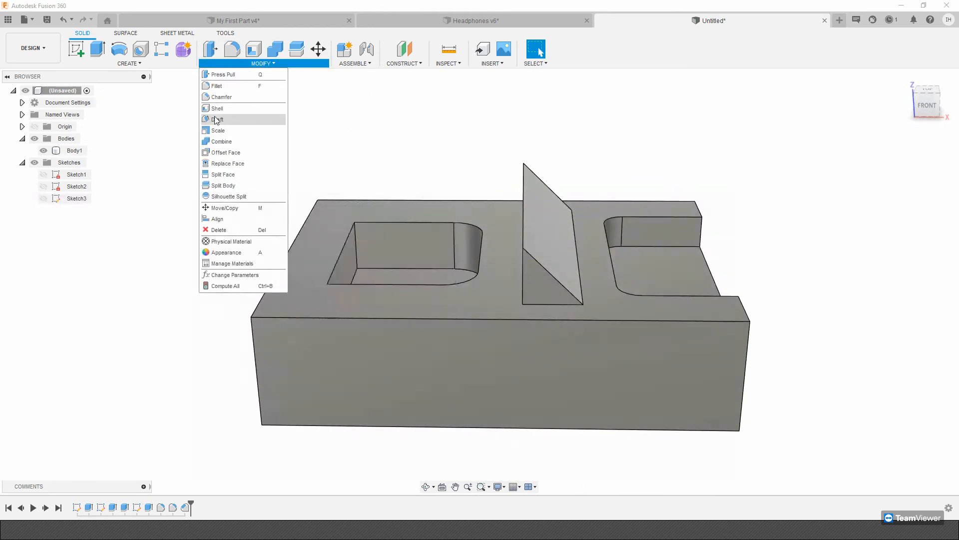
{"action": "left_click", "coordinate": [179, 529]}
{"action": "left_click", "coordinate": [242, 115]}
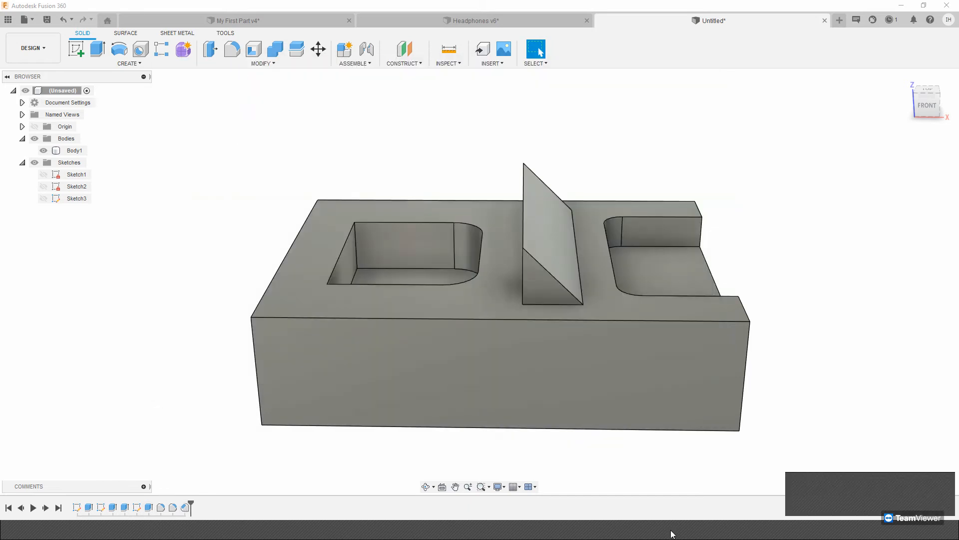
Chamfer the closed pocket's top edge farthest from the raised bar using Two Distance, with both distances 25 mm.
{"action": "mouse_move", "coordinate": [670, 531]}
{"action": "left_click", "coordinate": [262, 63]}
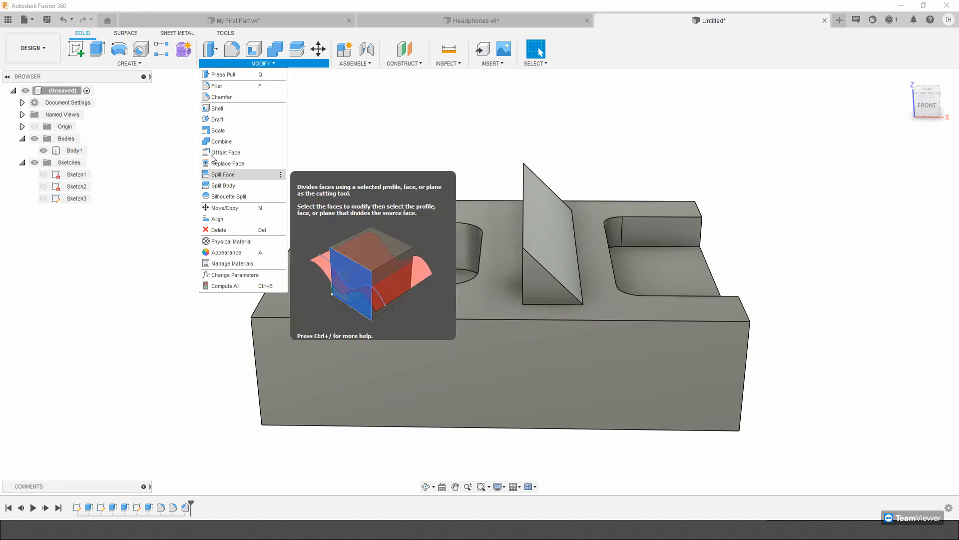
{"action": "left_click", "coordinate": [221, 97]}
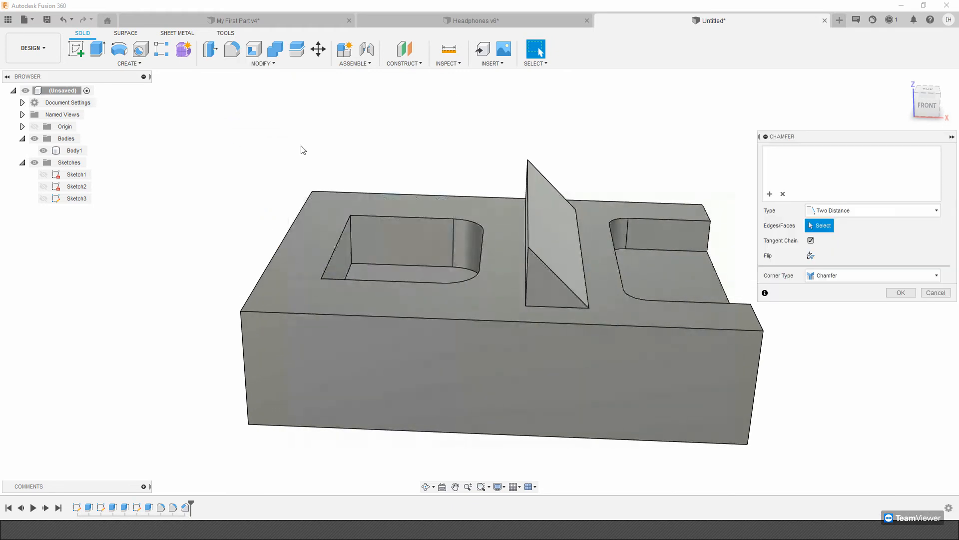
{"action": "left_click", "coordinate": [338, 243]}
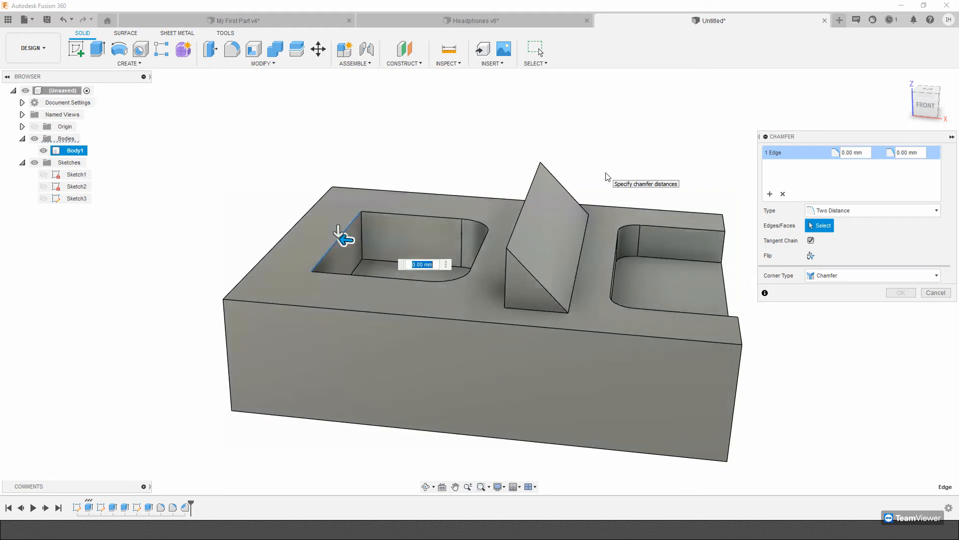
{"action": "type", "text": "25"}
{"action": "mouse_move", "coordinate": [606, 177]}
{"action": "middle_mouse_down", "text": "shift"}
{"action": "mouse_move", "coordinate": [623, 174]}
{"action": "mouse_move", "coordinate": [610, 181]}
{"action": "middle_mouse_up", "text": "shift"}
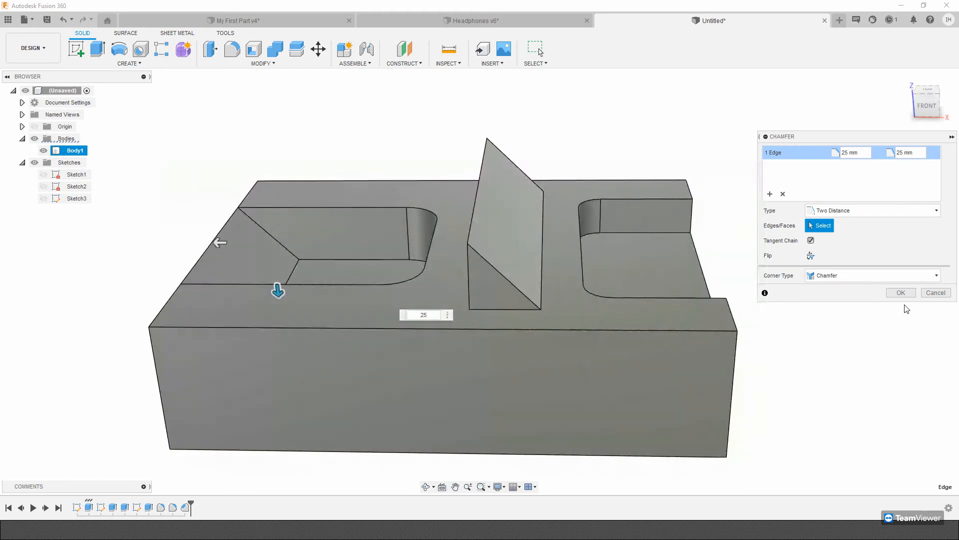
{"action": "left_click", "coordinate": [906, 293]}
Fillet the two slanted inner corner edges at the chamfered end of the closed pocket.
{"action": "scroll", "coordinate": [572, 277], "scroll_direction": "down", "scroll_amount": 3}
{"action": "middle_click_drag", "start_coordinate": [571, 278], "coordinate": [532, 276], "text": "shift"}
{"action": "scroll", "coordinate": [532, 276], "scroll_direction": "up", "scroll_amount": 3}
{"action": "left_click", "coordinate": [301, 474]}
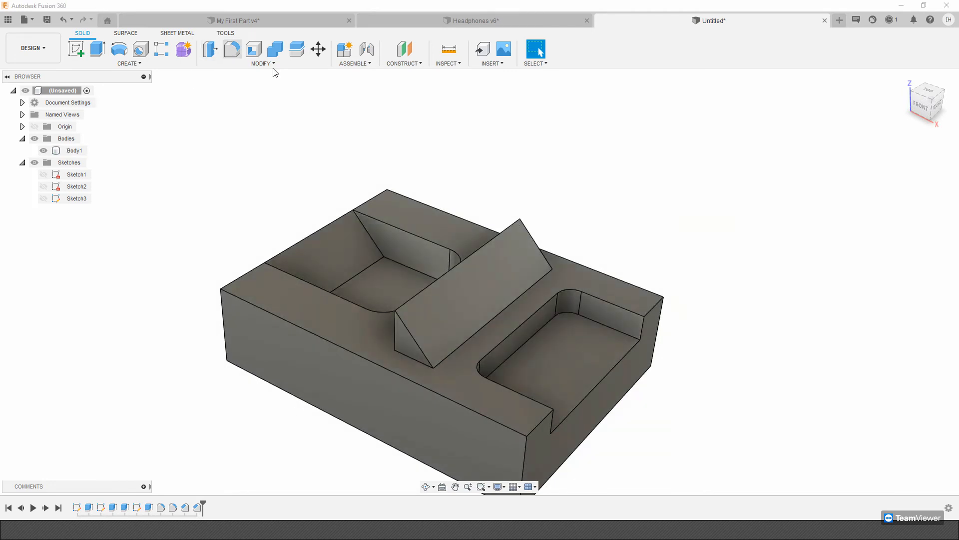
{"action": "key", "text": "f"}
{"action": "left_click", "coordinate": [378, 250]}
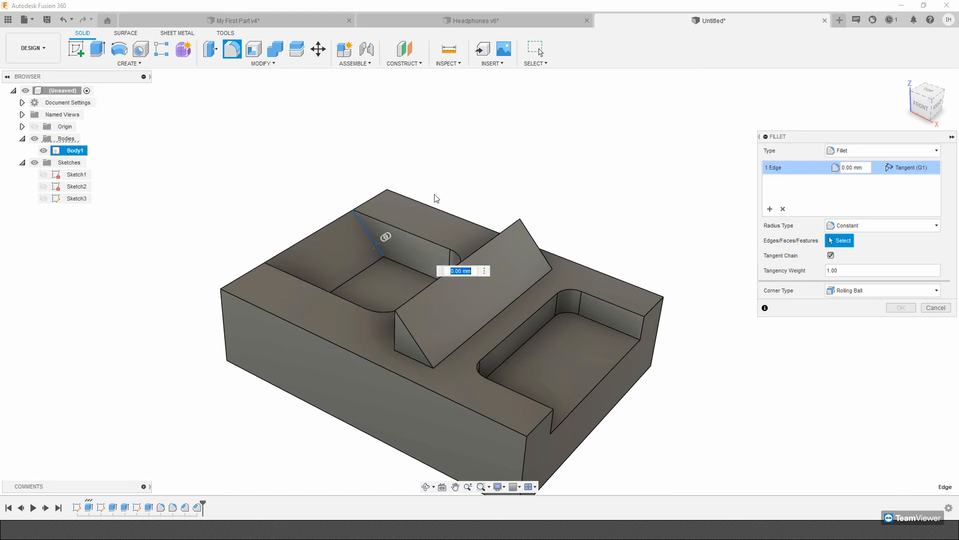
{"action": "middle_click_drag", "start_coordinate": [419, 199], "coordinate": [482, 251], "text": "shift"}
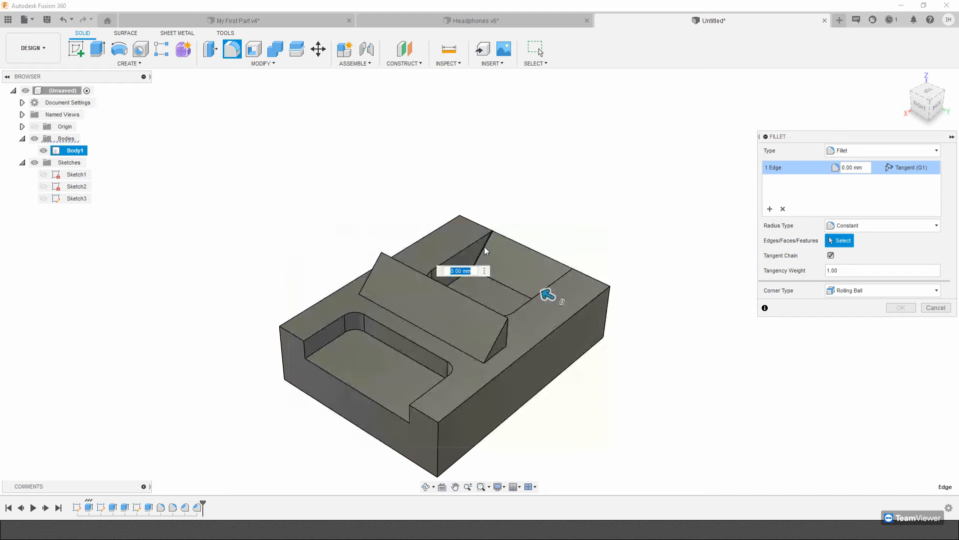
{"action": "left_click", "coordinate": [486, 249]}
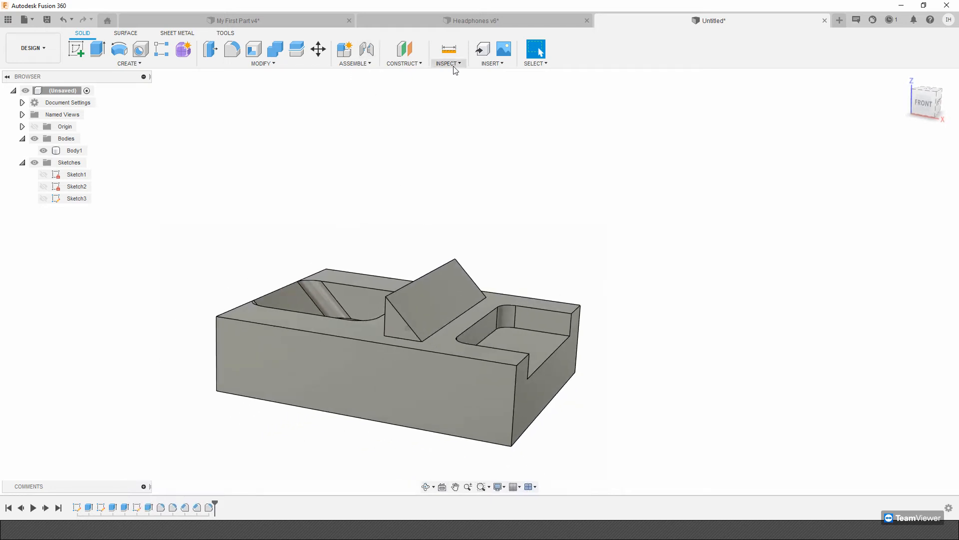
Create an offset construction plane above the block's top face.
{"action": "left_click", "coordinate": [419, 64]}
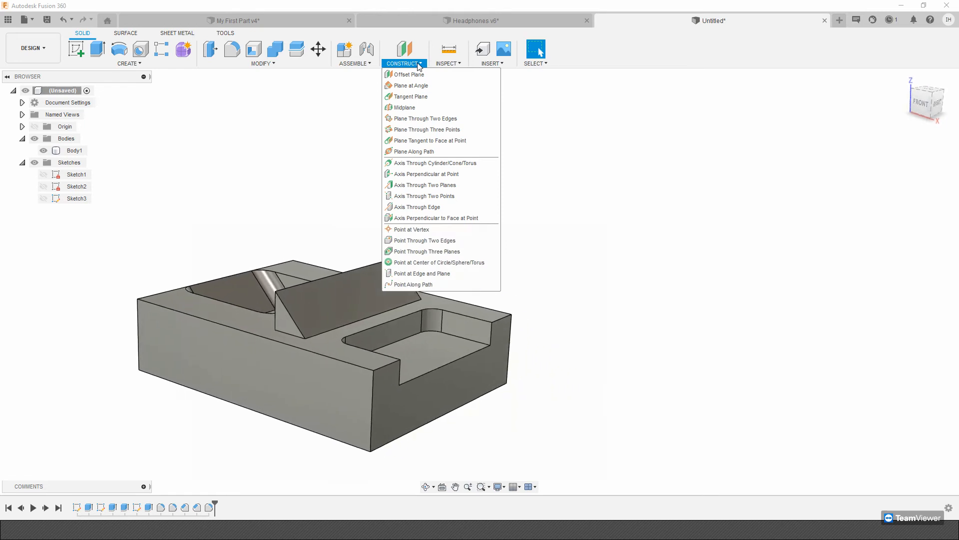
{"action": "left_click", "coordinate": [410, 75]}
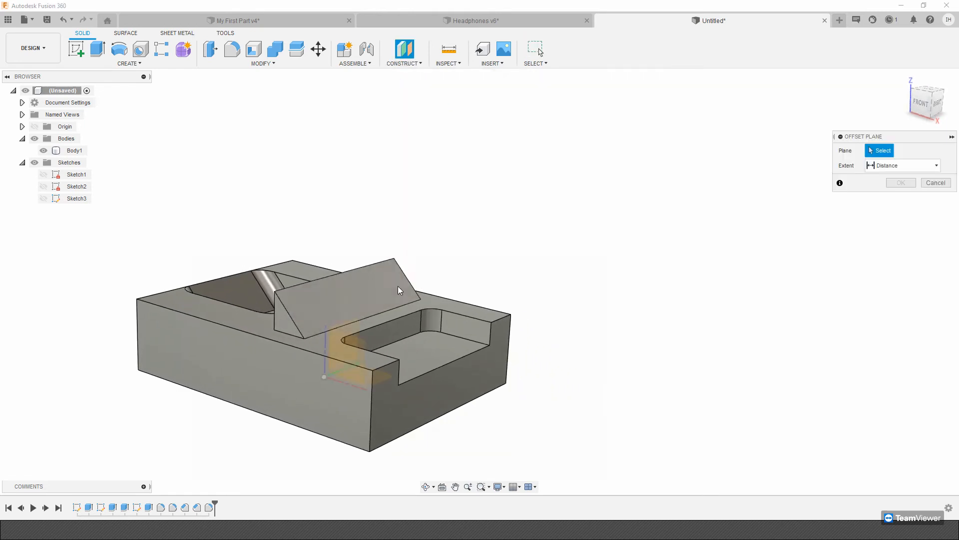
{"action": "left_click", "coordinate": [369, 326]}
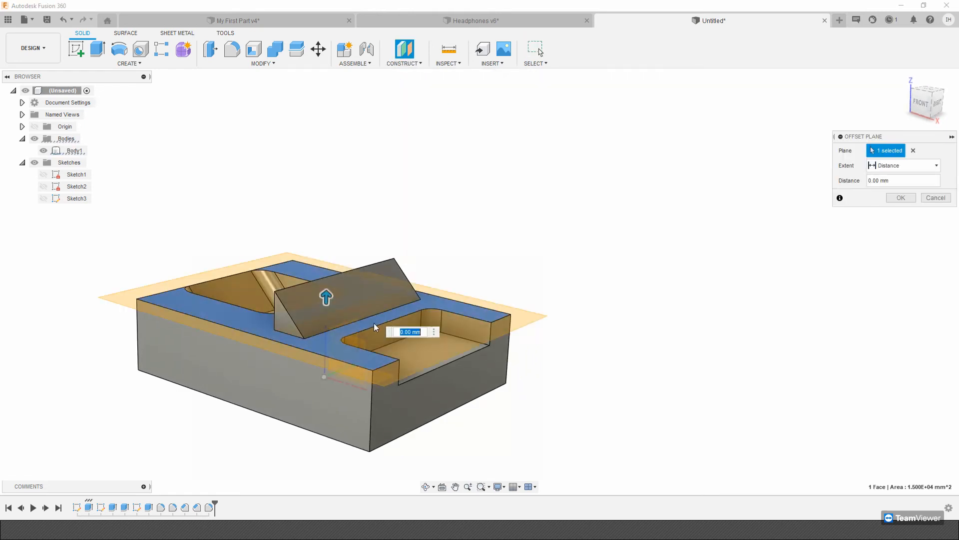
{"action": "key", "text": "Return"}
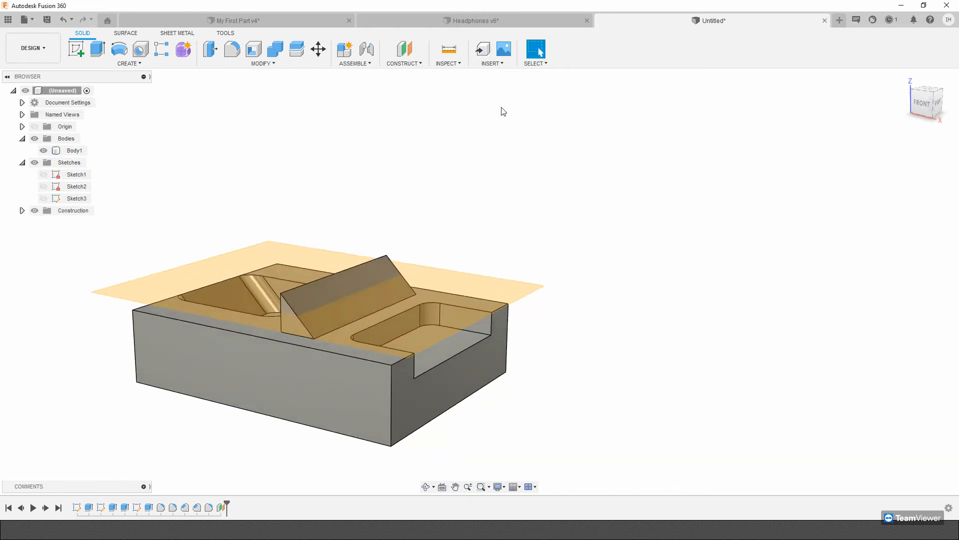
Start a sketch on the offset plane and project the outline of the raised bar's sloped face into it.
{"action": "left_click", "coordinate": [77, 49]}
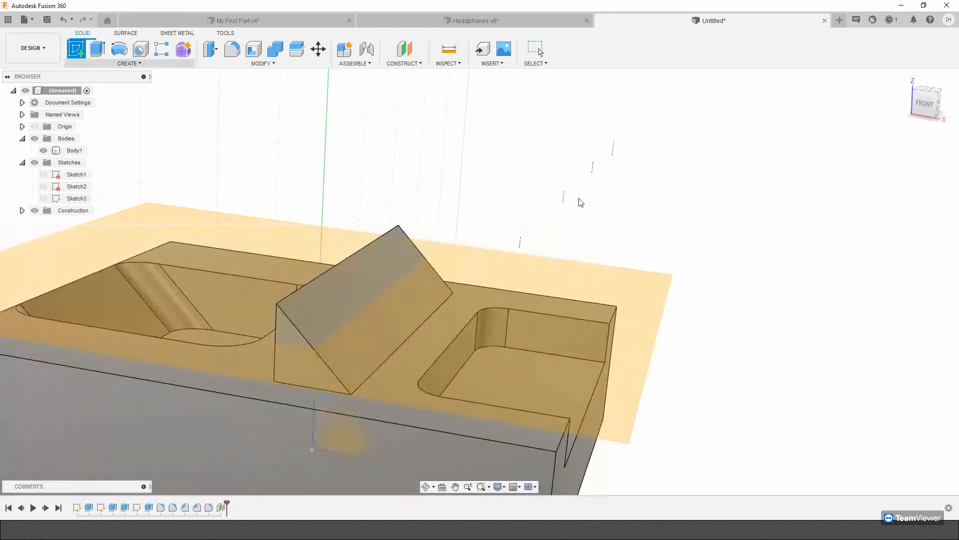
{"action": "left_click", "coordinate": [651, 299]}
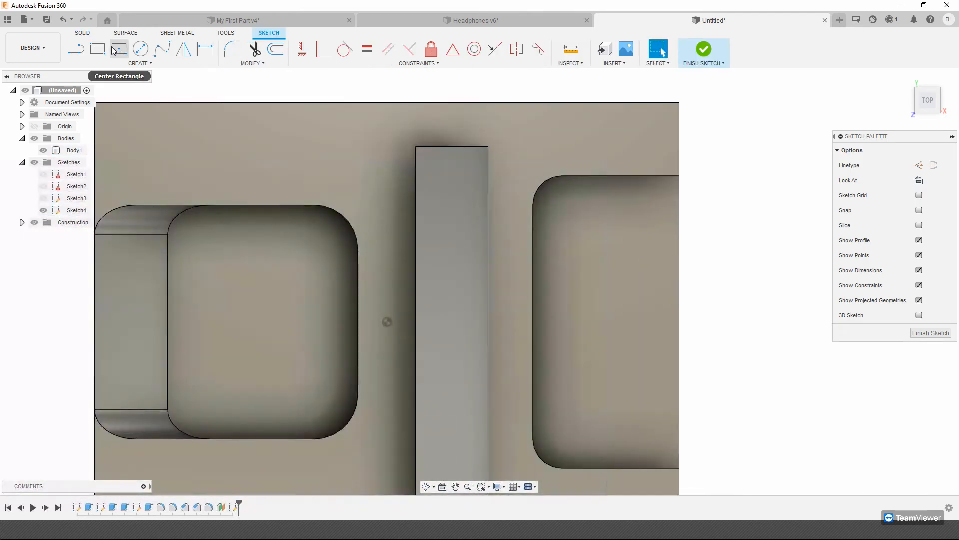
{"action": "key", "text": "l"}
{"action": "left_click", "coordinate": [918, 165]}
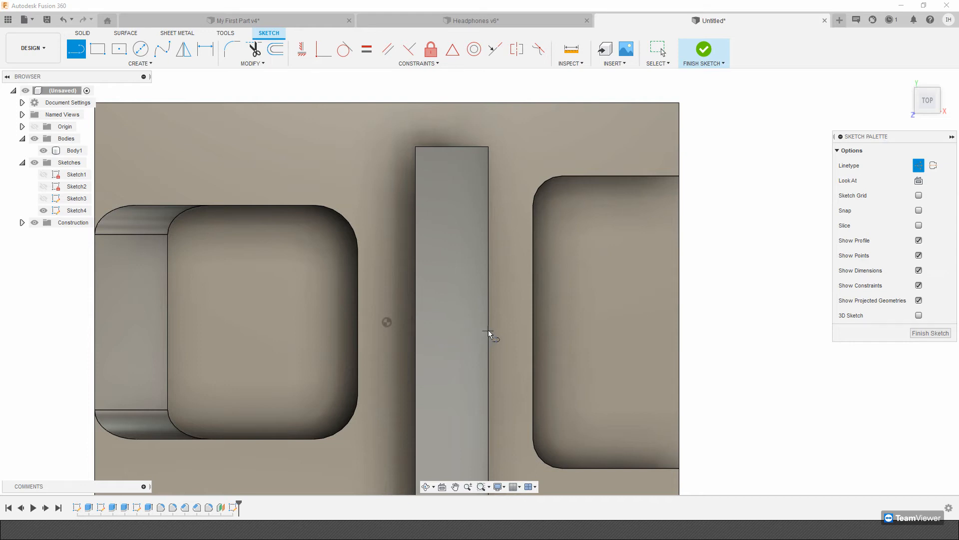
{"action": "left_click", "coordinate": [188, 64]}
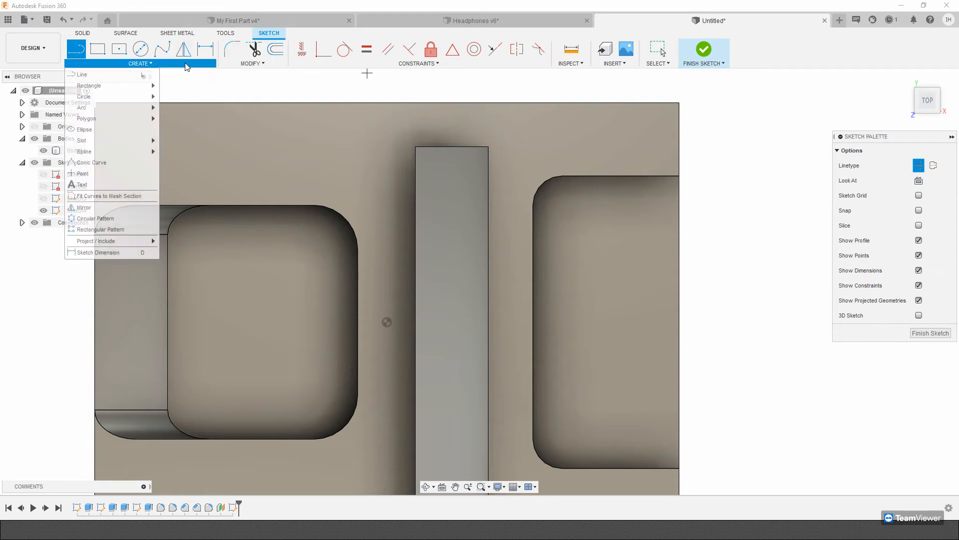
{"action": "mouse_move", "coordinate": [140, 241]}
{"action": "left_click", "coordinate": [178, 242]}
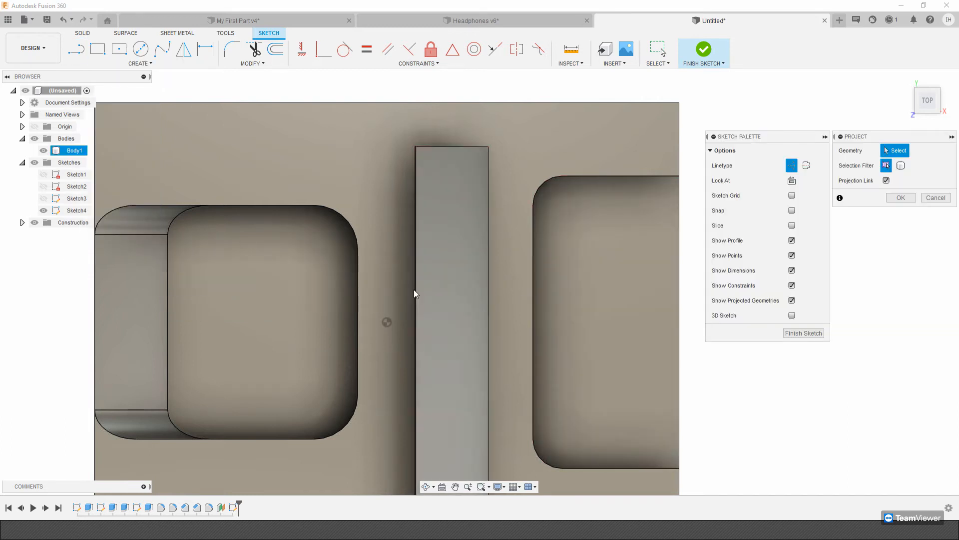
{"action": "left_click", "coordinate": [439, 293]}
{"action": "left_click", "coordinate": [900, 198]}
Draw a construction line across the projected bar outline, joining the midpoints of its two long sides.
{"action": "key", "text": "l"}
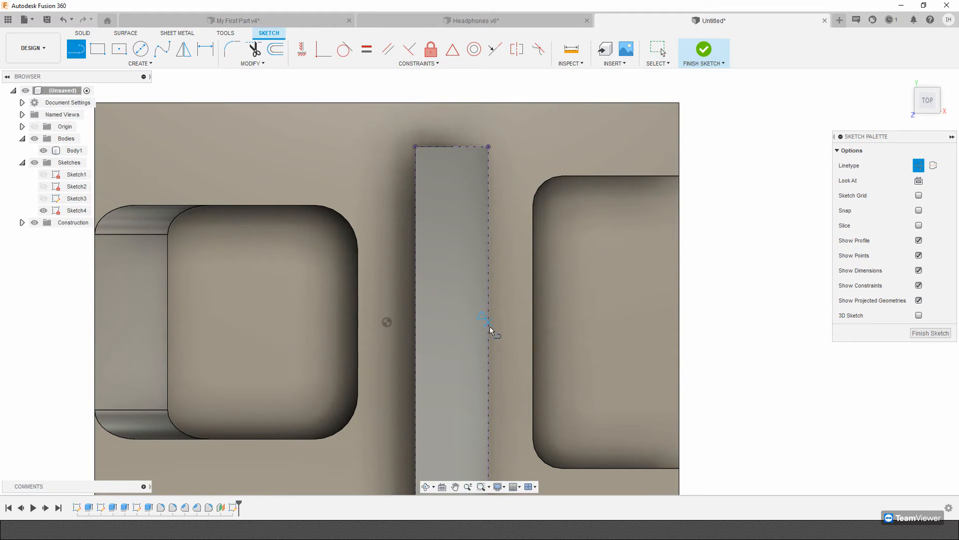
{"action": "left_click", "coordinate": [489, 322]}
{"action": "double_click", "coordinate": [415, 321]}
{"action": "key", "text": "Escape"}
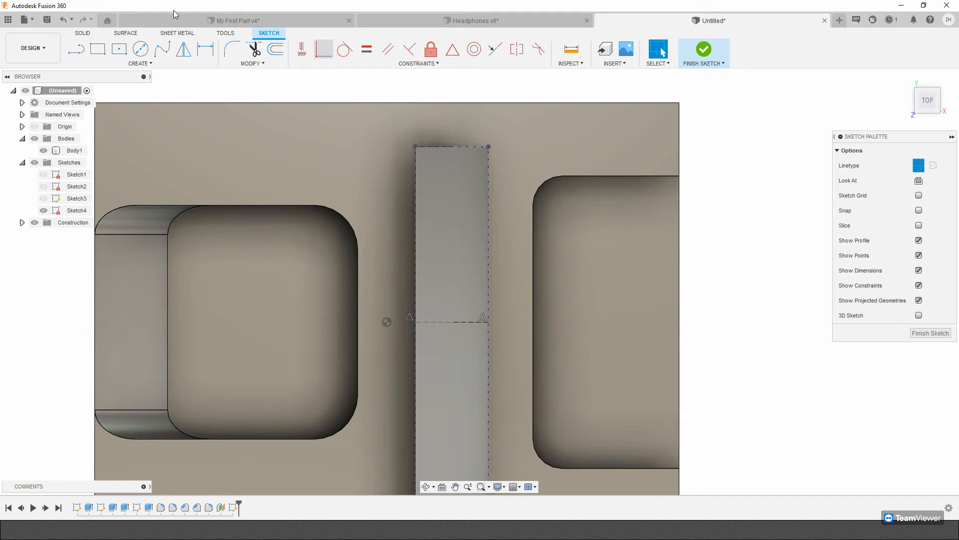
Draw a center-to-center slot along the bar within its projected outline, about 65 mm between centers and 10 mm wide.
{"action": "left_click", "coordinate": [119, 64]}
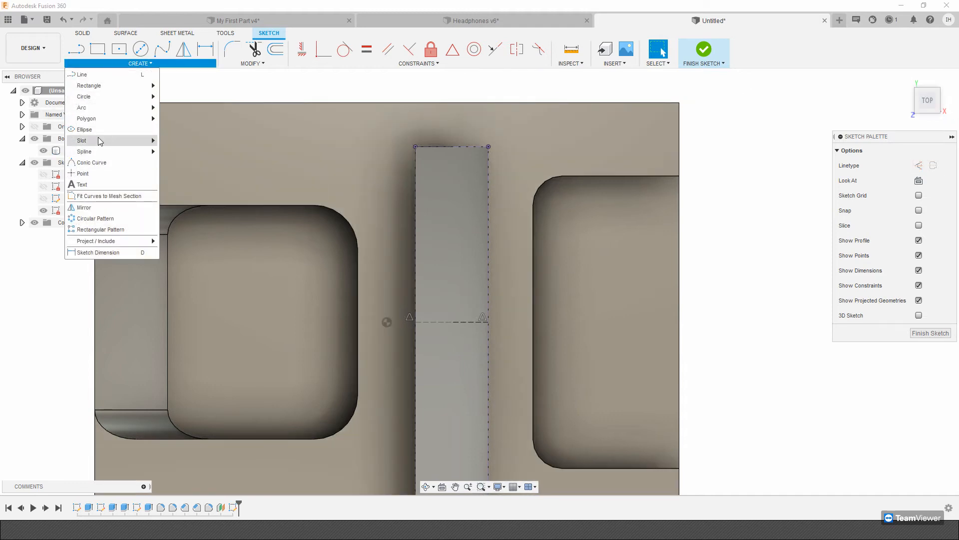
{"action": "mouse_move", "coordinate": [158, 141]}
{"action": "left_click", "coordinate": [190, 145]}
{"action": "left_click", "coordinate": [456, 317]}
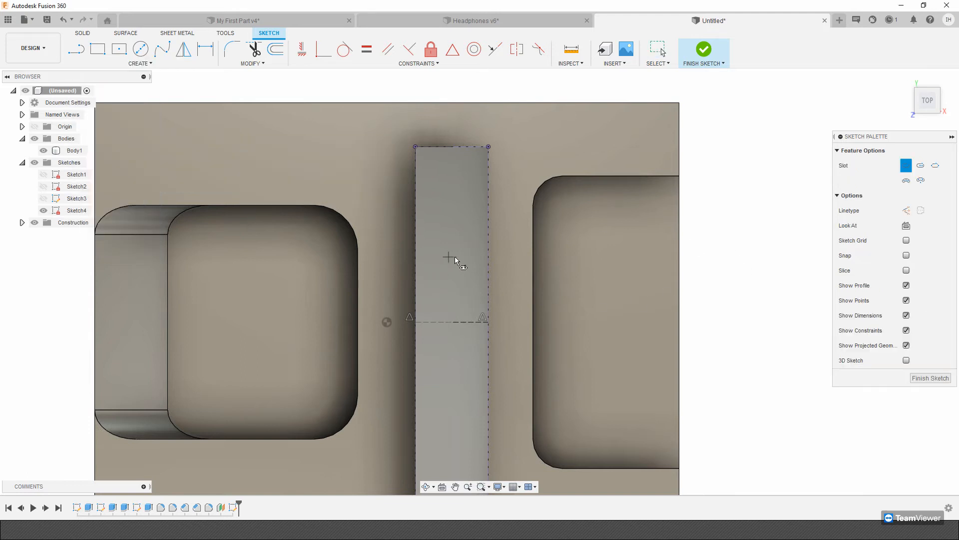
{"action": "left_click", "coordinate": [457, 425]}
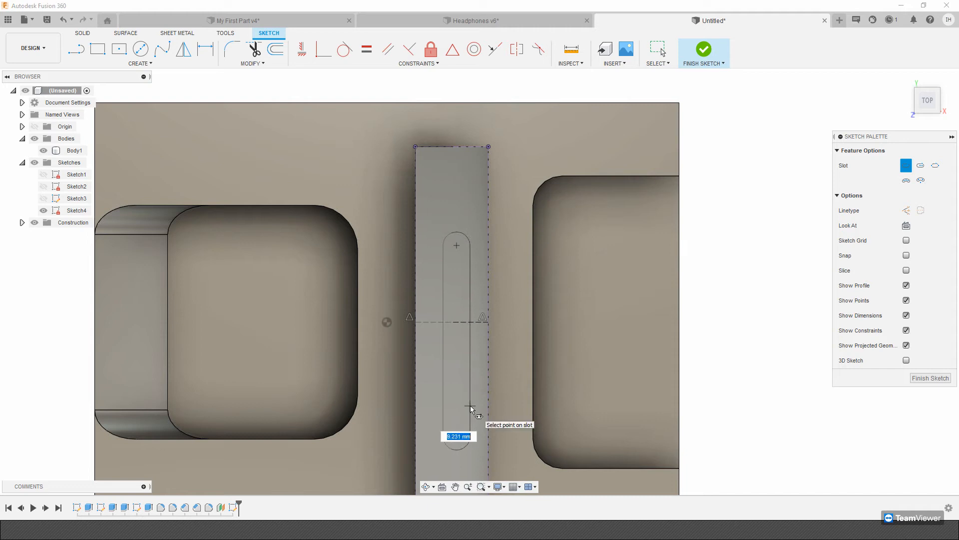
{"action": "type", "text": "10"}
{"action": "key", "text": "Return"}
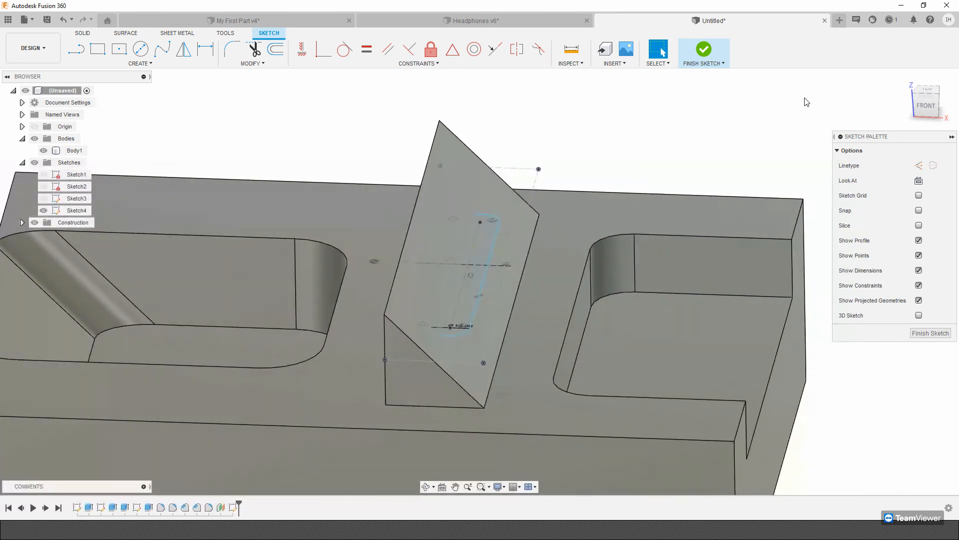
Shift the slot sideways and dimension its centerline 10 mm from the bar's long edge facing the closed pocket.
{"action": "left_click", "coordinate": [931, 95]}
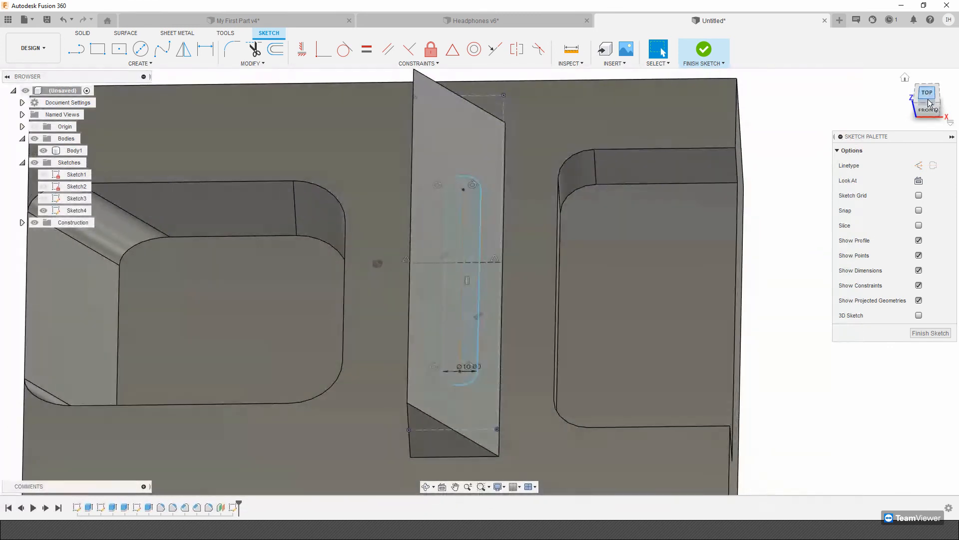
{"action": "left_click", "coordinate": [919, 180]}
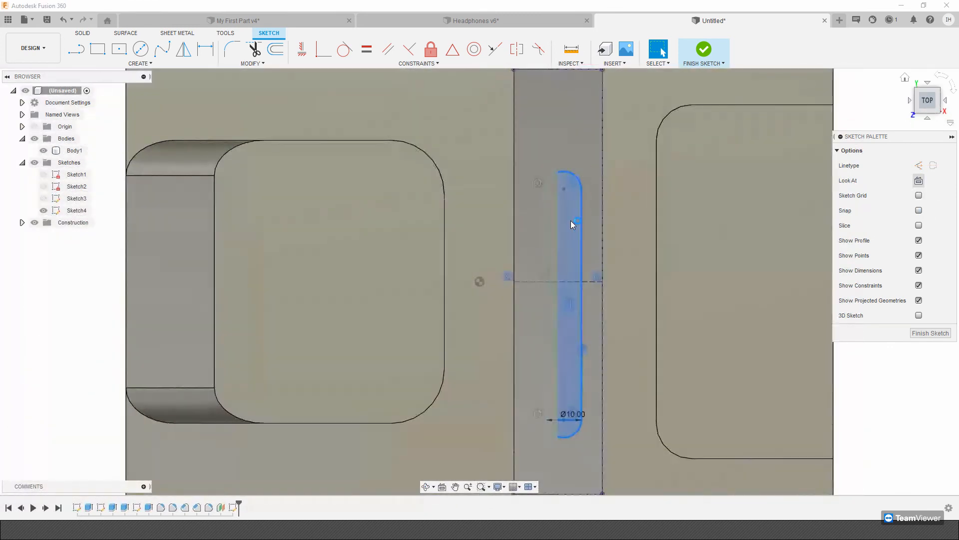
{"action": "left_click_drag", "start_coordinate": [564, 224], "coordinate": [556, 224]}
{"action": "left_click", "coordinate": [203, 52]}
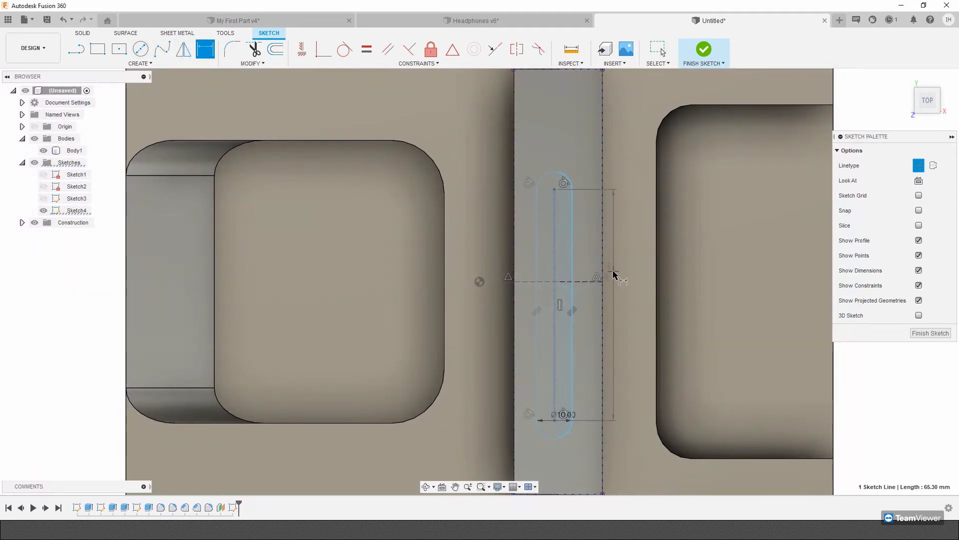
{"action": "left_click", "coordinate": [517, 250]}
{"action": "left_click", "coordinate": [553, 118]}
{"action": "type", "text": "10"}
{"action": "key", "text": "Return"}
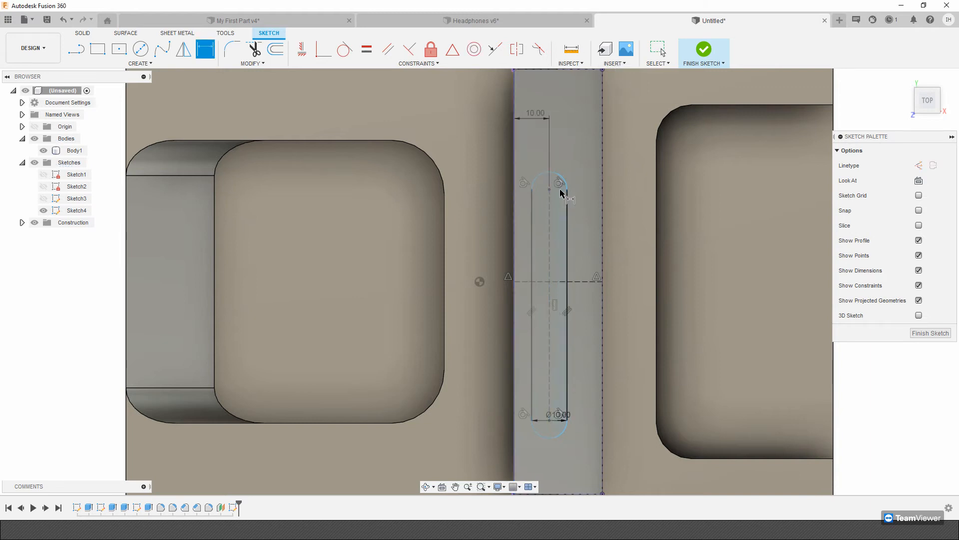
Finish the slot sketch and cut the slot symmetrically through the sloped bar face, with a whole length of 10 mm.
{"action": "left_click", "coordinate": [704, 48]}
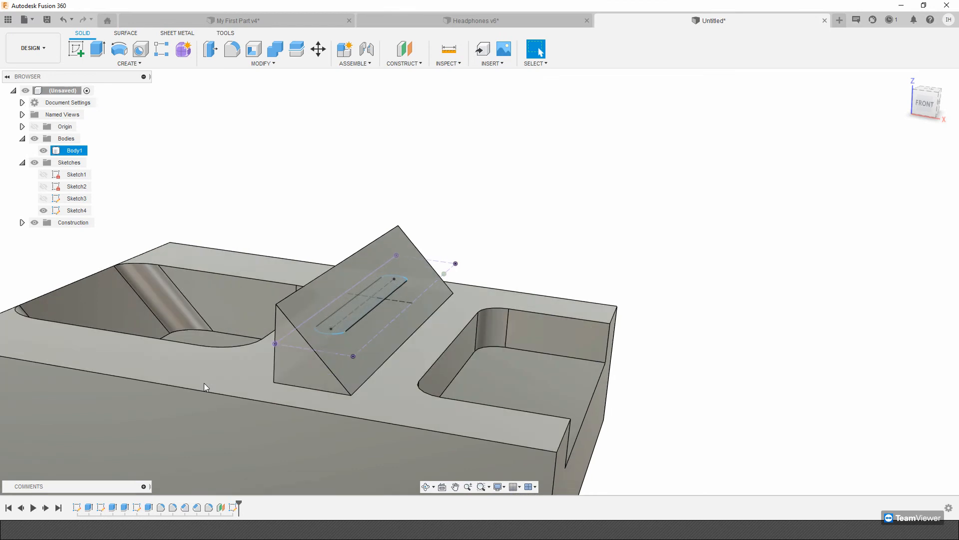
{"action": "left_click", "coordinate": [97, 49]}
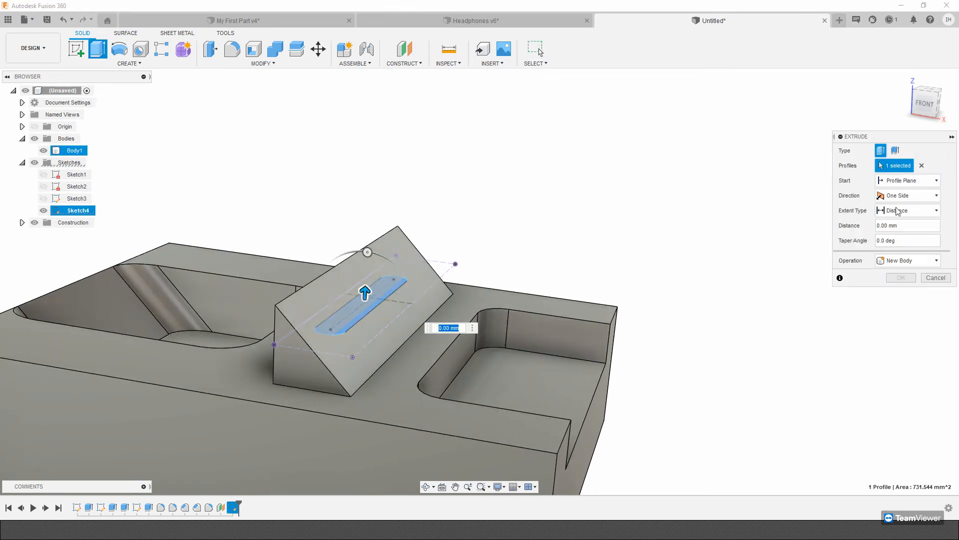
{"action": "left_click", "coordinate": [931, 195]}
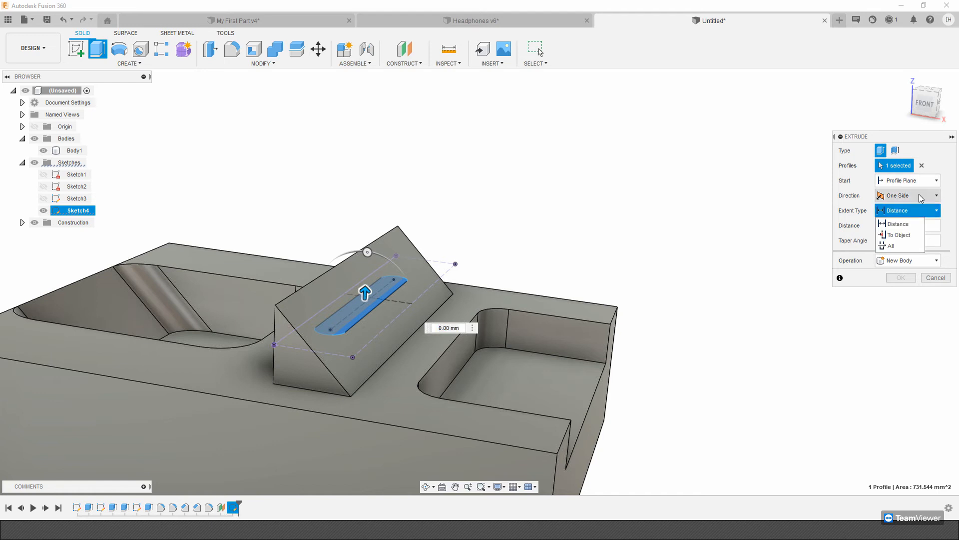
{"action": "left_click", "coordinate": [902, 231]}
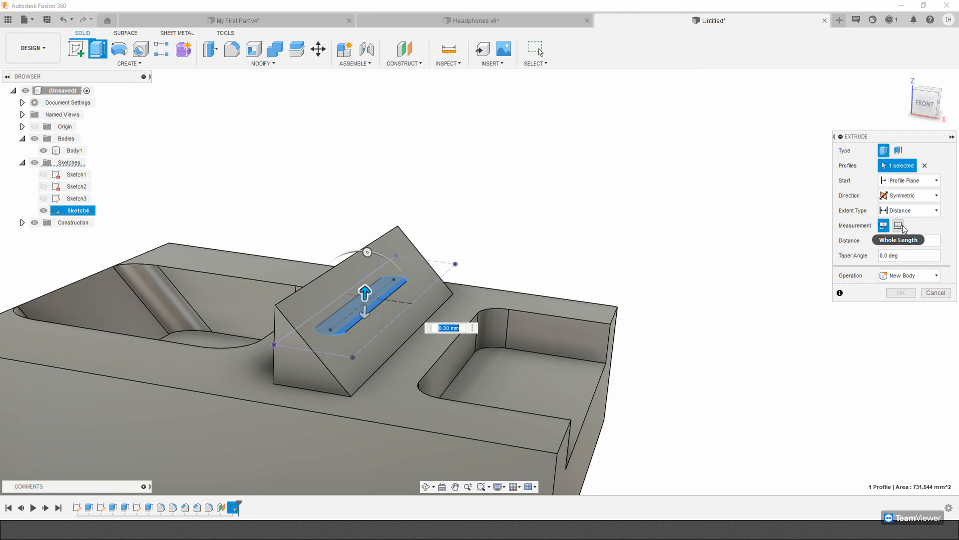
{"action": "left_click", "coordinate": [899, 225]}
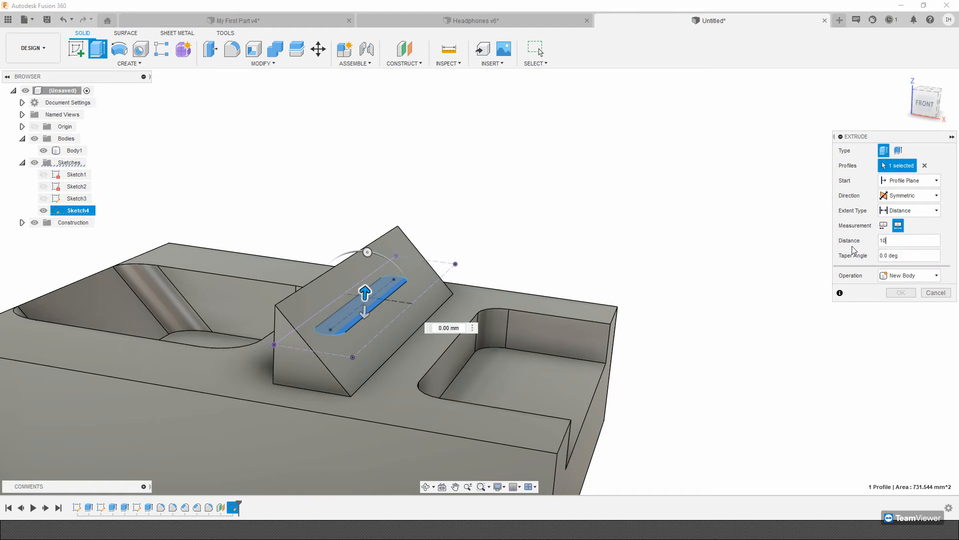
{"action": "key", "text": "Return"}
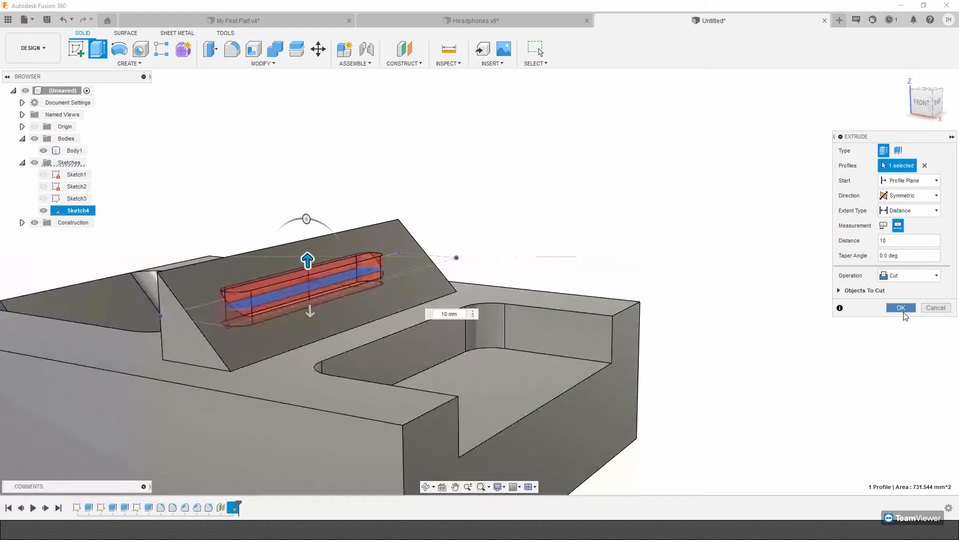
{"action": "left_click", "coordinate": [903, 309]}
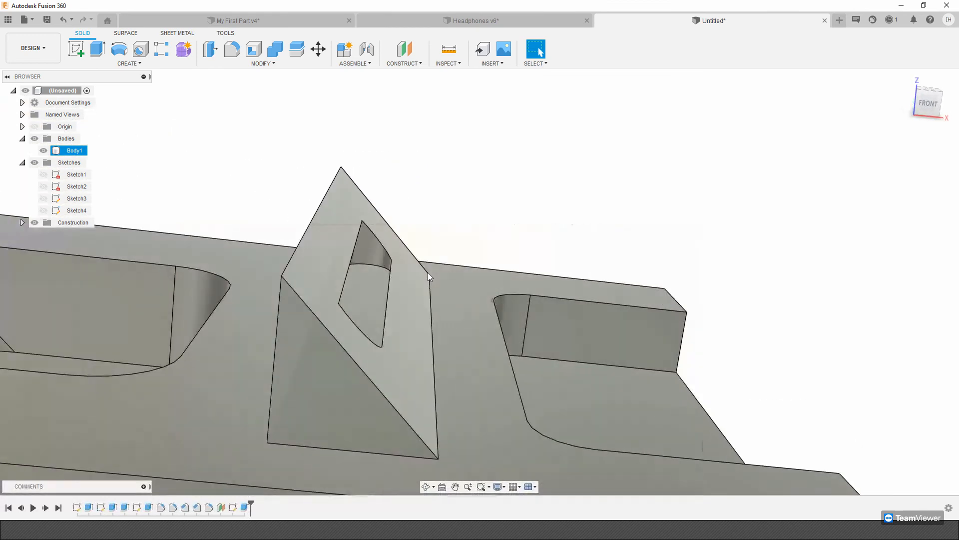
Edit the slot cut to extrude on one side only, with its extent type set to All.
{"action": "right_click", "coordinate": [245, 509]}
{"action": "left_click", "coordinate": [272, 397]}
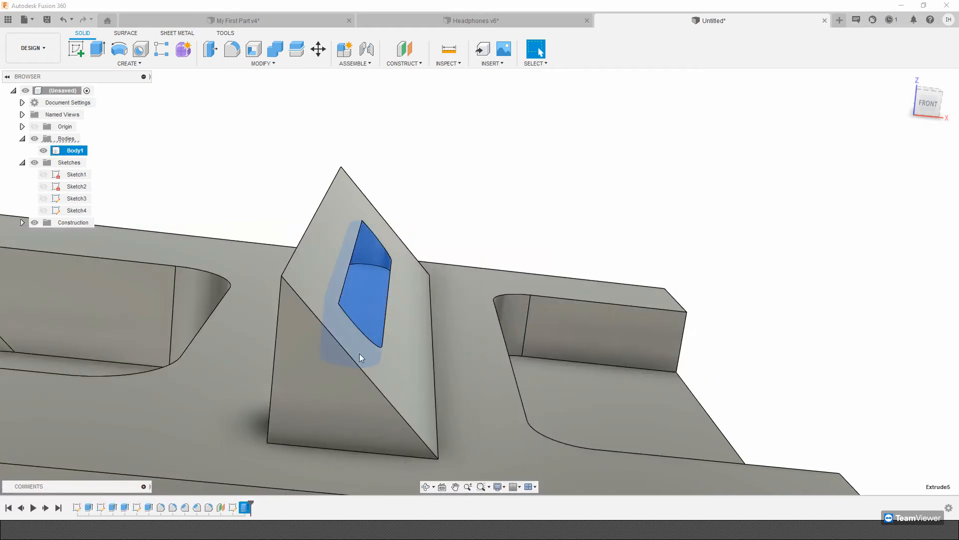
{"action": "left_click", "coordinate": [907, 196]}
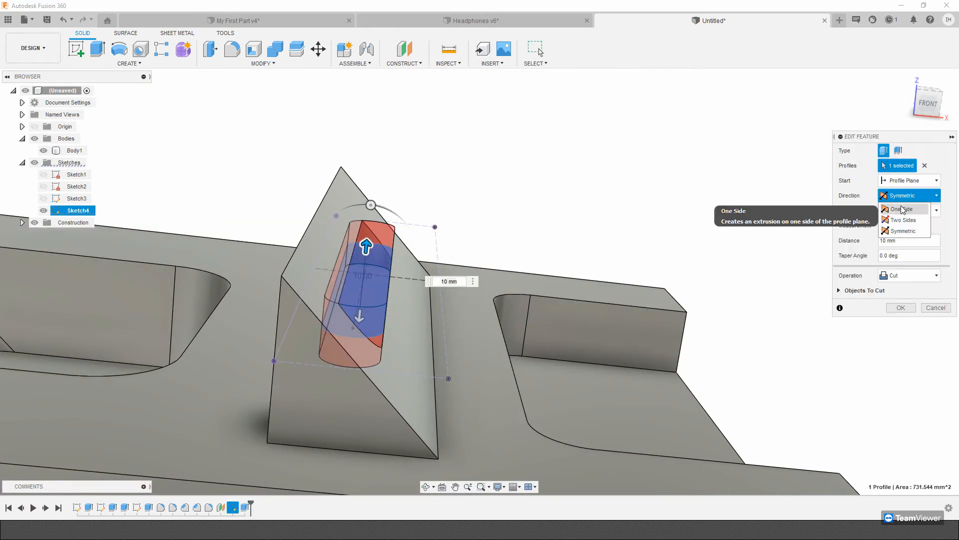
{"action": "left_click", "coordinate": [899, 206]}
{"action": "middle_click_drag", "start_coordinate": [477, 217], "coordinate": [412, 166], "text": "shift"}
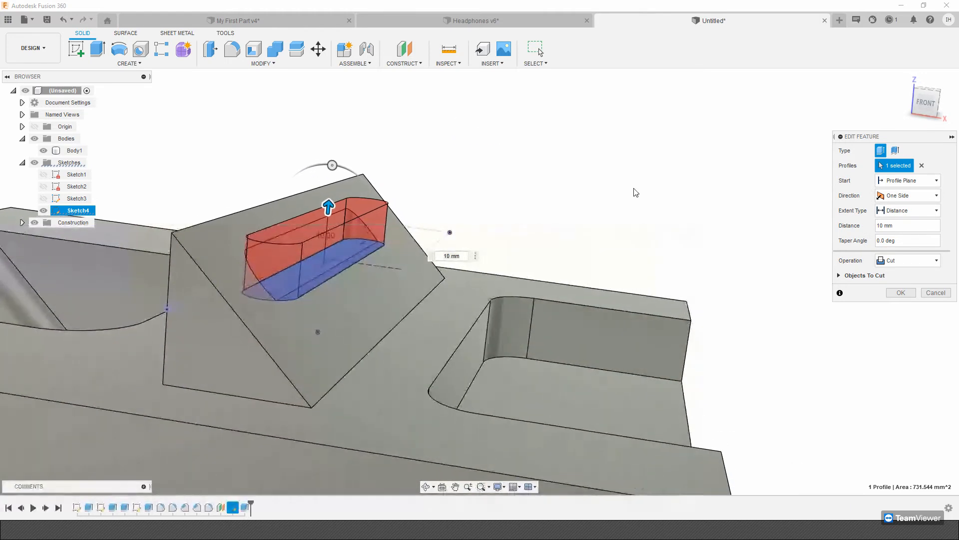
{"action": "left_click", "coordinate": [907, 210]}
{"action": "left_click", "coordinate": [903, 238]}
{"action": "left_click", "coordinate": [906, 293]}
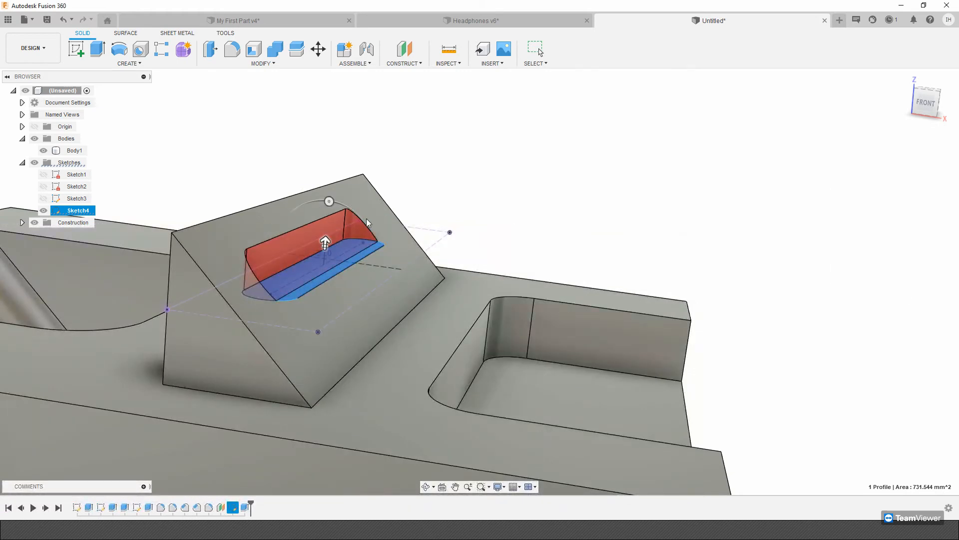
Show the project's files and save the design as My CNC part in the Live Demo folder.
{"action": "middle_click_drag", "start_coordinate": [242, 467], "coordinate": [328, 340], "text": "shift"}
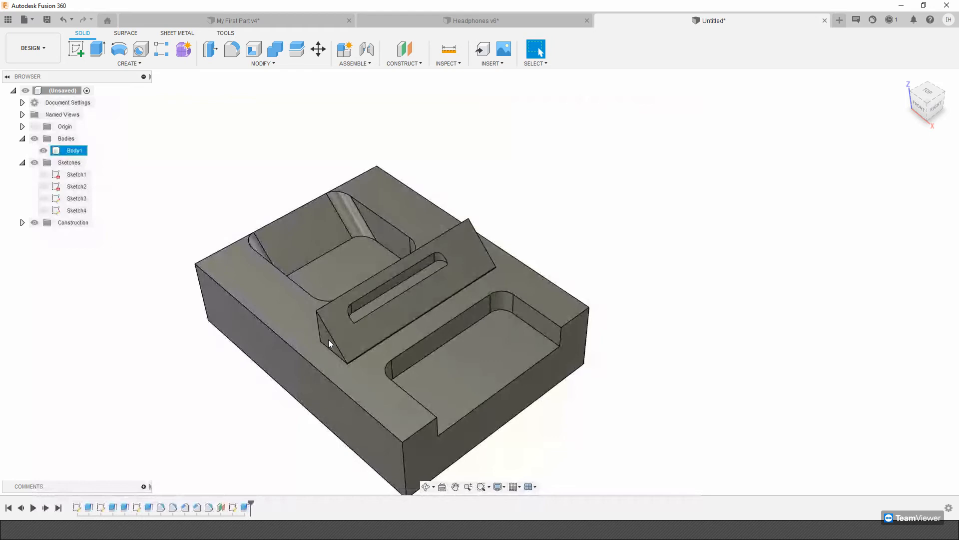
{"action": "left_click", "coordinate": [15, 24]}
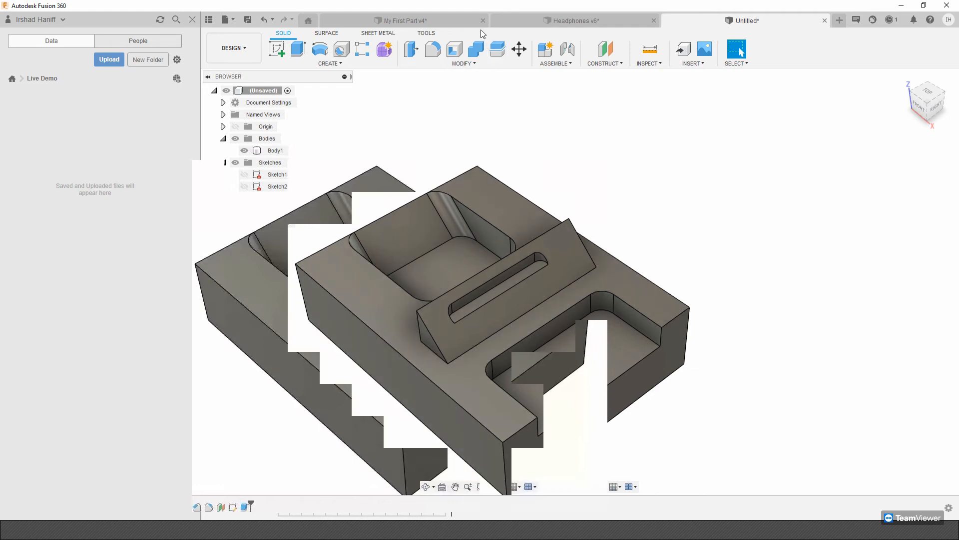
{"action": "middle_click_drag", "start_coordinate": [478, 224], "coordinate": [615, 224], "text": "shift"}
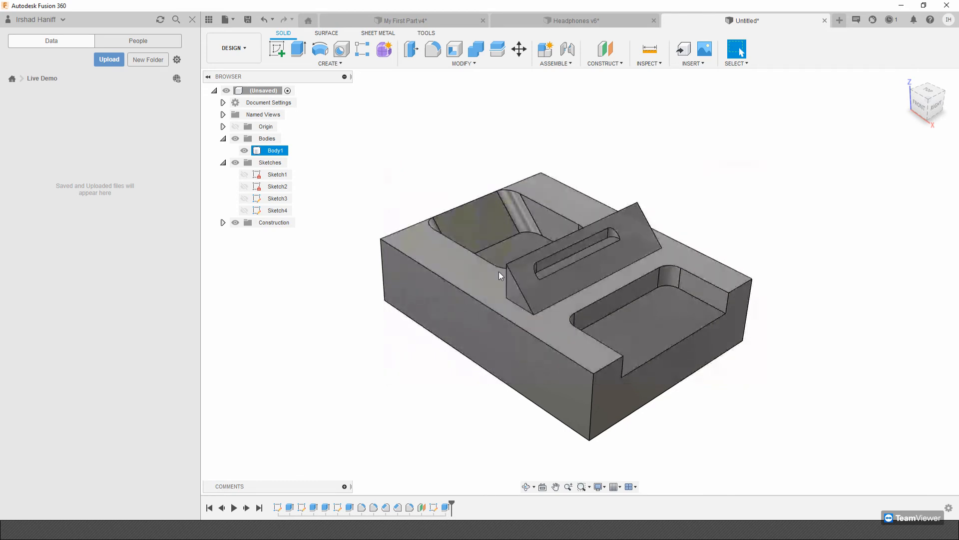
{"action": "middle_click_drag", "start_coordinate": [498, 271], "coordinate": [480, 275], "text": "shift"}
{"action": "scroll", "coordinate": [498, 271], "scroll_direction": "down", "scroll_amount": 1}
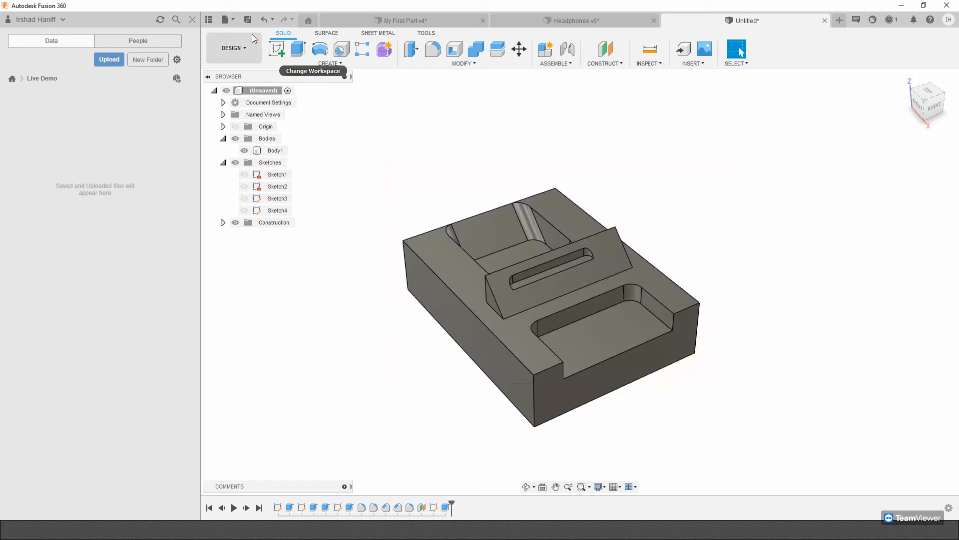
{"action": "left_click", "coordinate": [247, 20]}
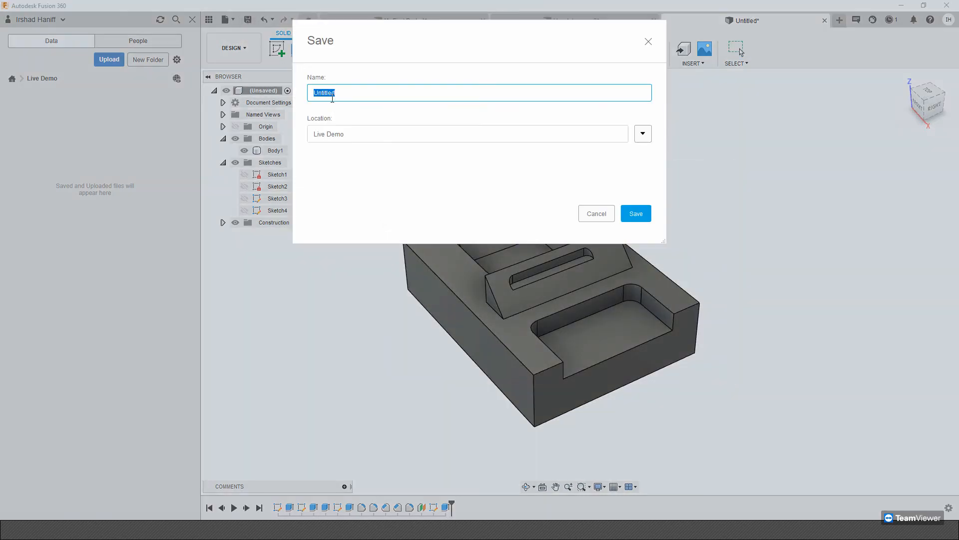
{"action": "type", "text": "My CNC part"}
{"action": "key", "text": "Return"}
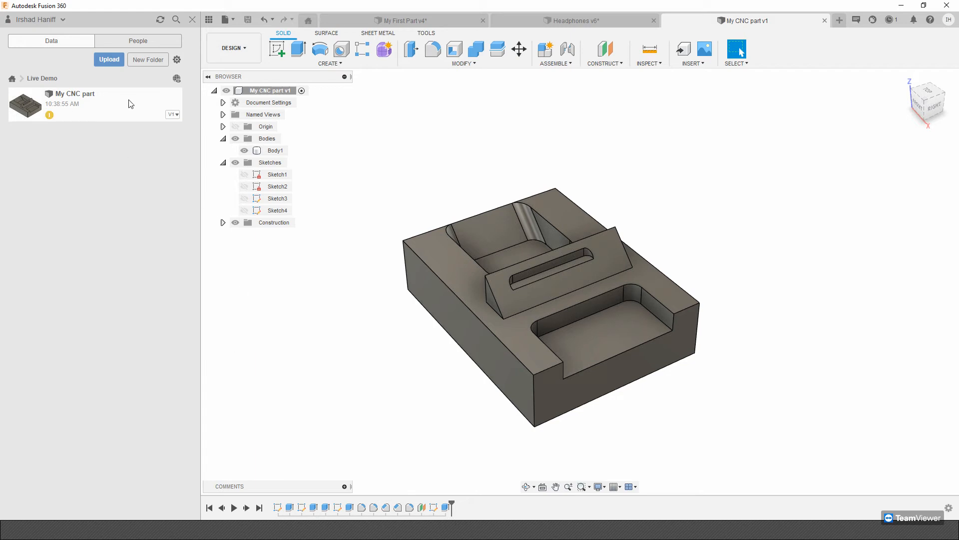
Look at the version history of the saved My CNC part and hide the project files.
{"action": "left_click", "coordinate": [650, 273]}
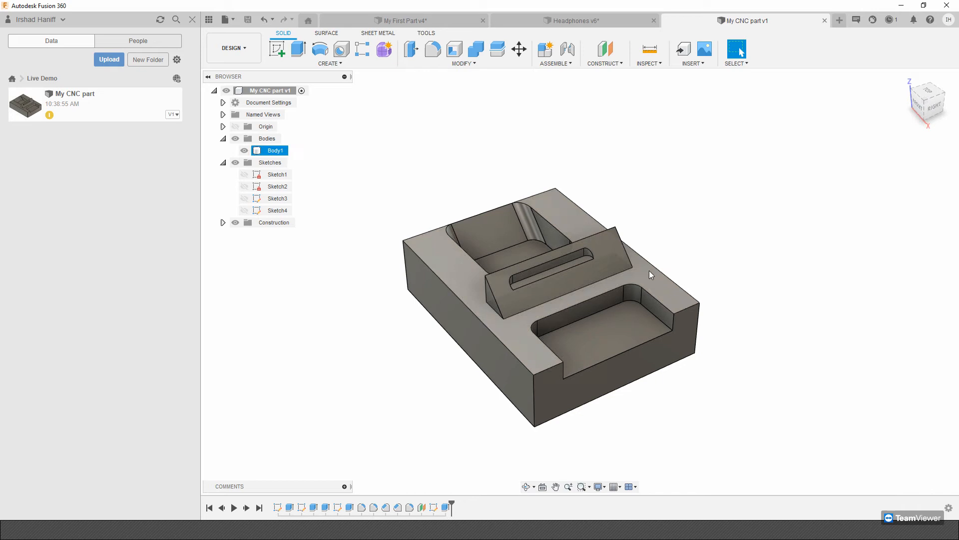
{"action": "left_click", "coordinate": [177, 117]}
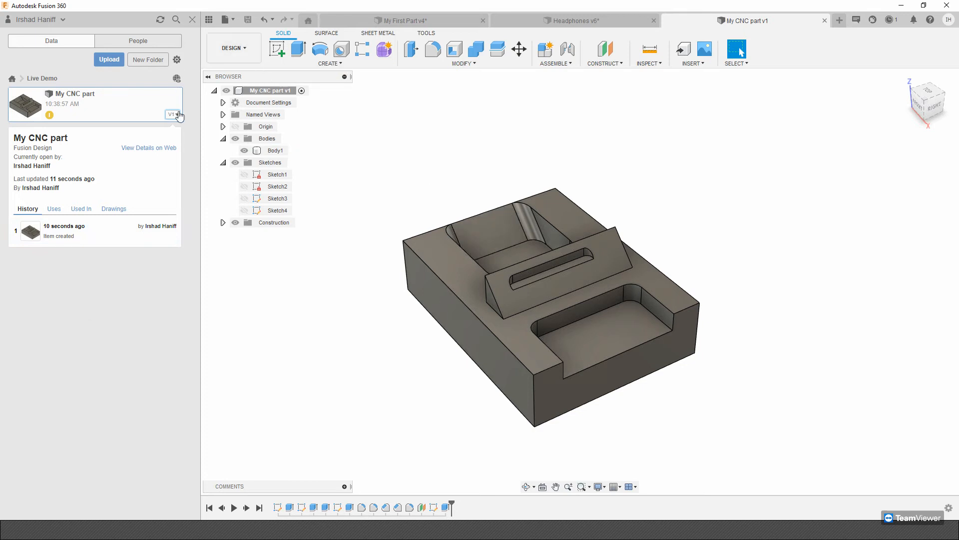
{"action": "left_click", "coordinate": [191, 19]}
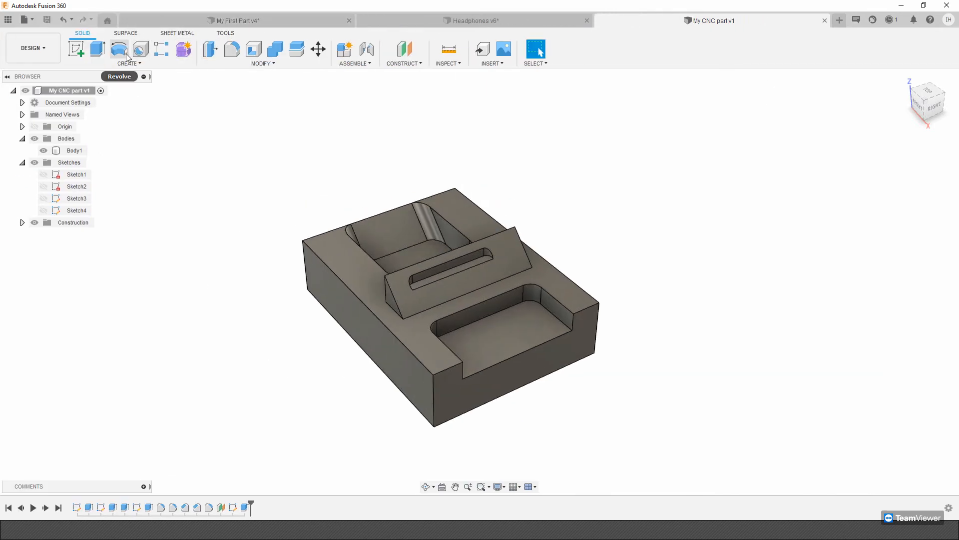
Sketch a 170 x 130 mm center rectangle in construction lines on the block's top face, centered on the origin, and finish the sketch.
{"action": "left_click", "coordinate": [75, 49]}
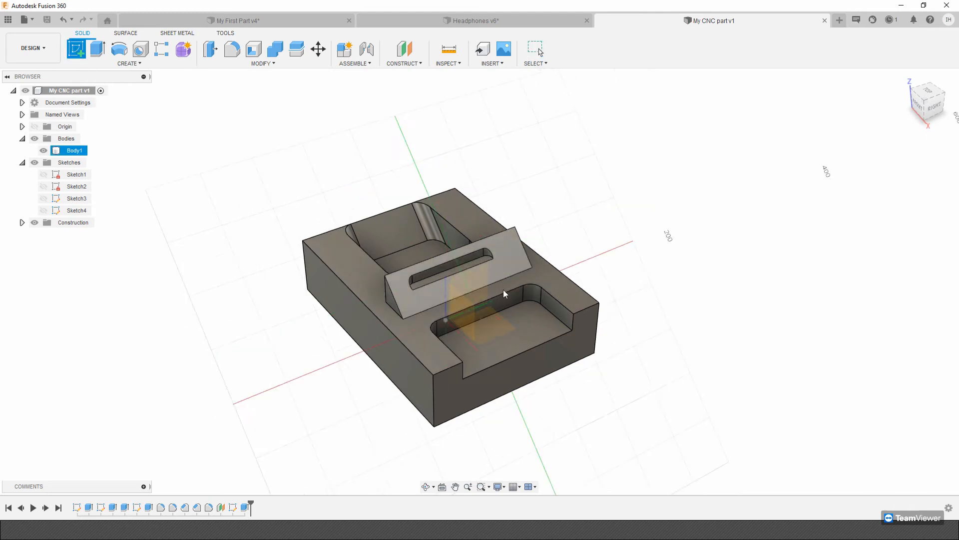
{"action": "left_click", "coordinate": [357, 277]}
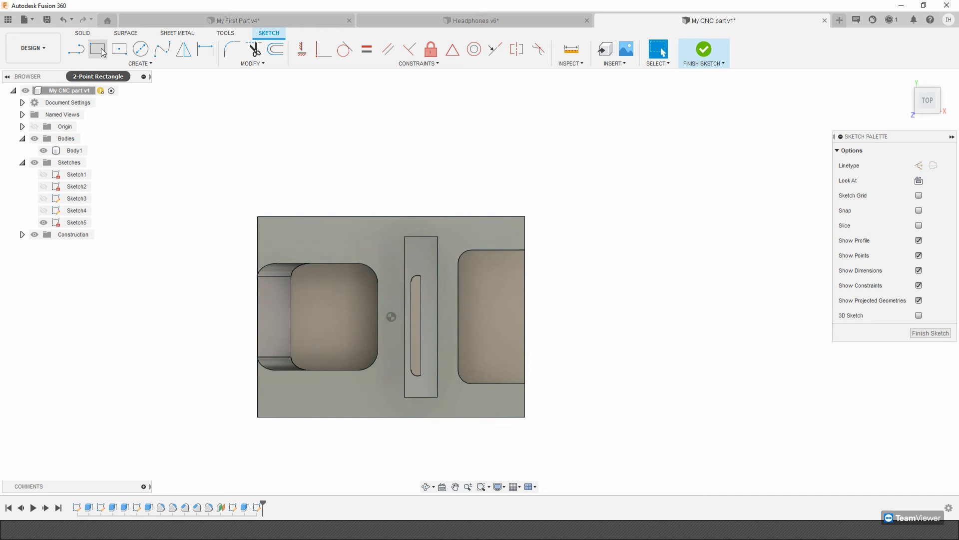
{"action": "left_click", "coordinate": [119, 49]}
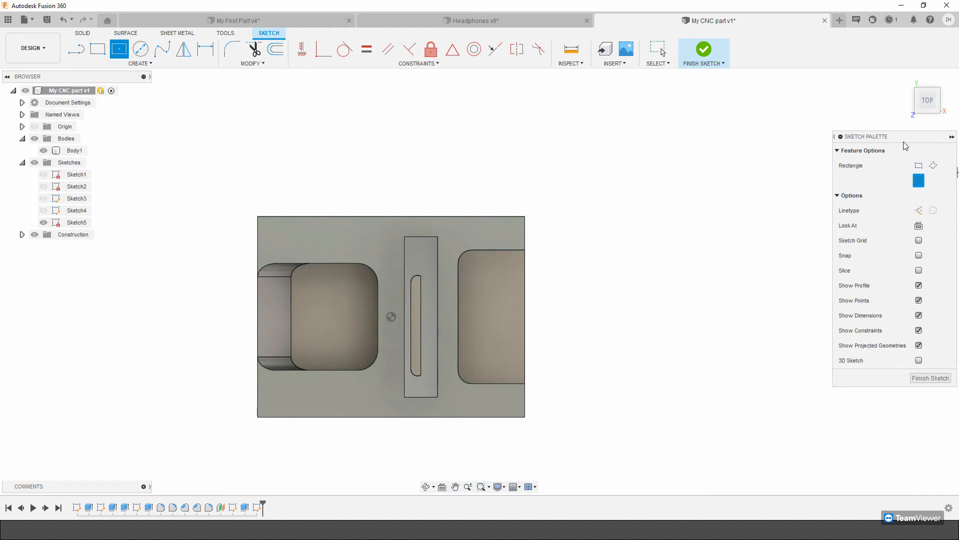
{"action": "left_click", "coordinate": [919, 210]}
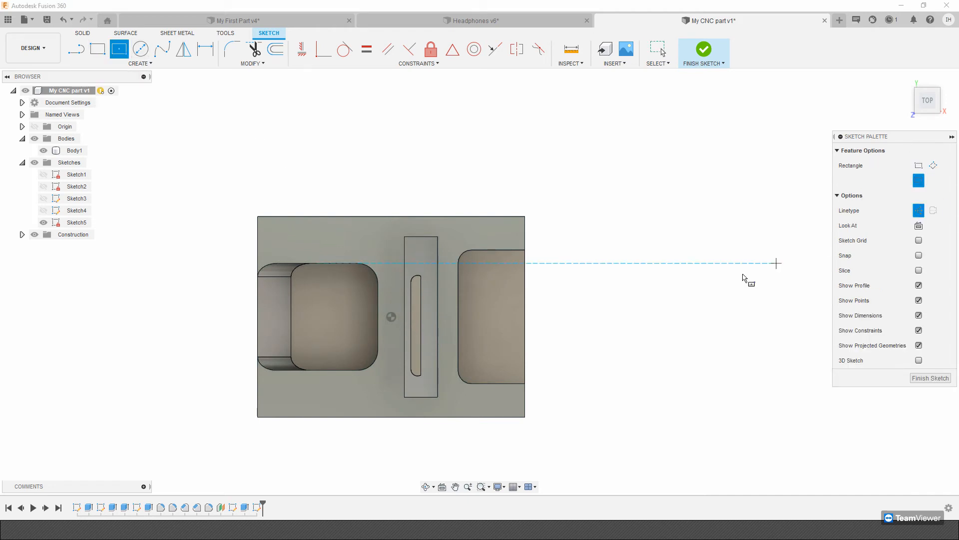
{"action": "left_click", "coordinate": [391, 316]}
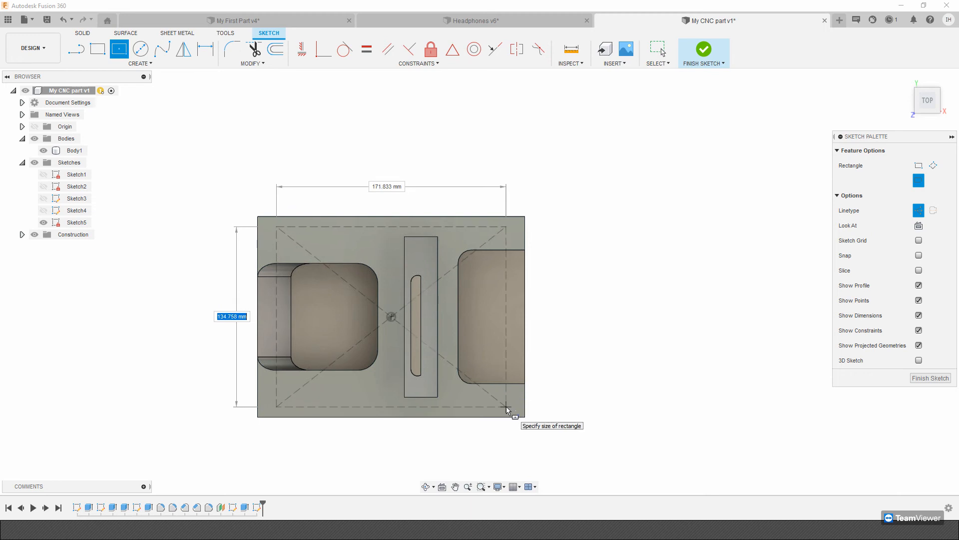
{"action": "key", "text": "Tab"}
{"action": "type", "text": "1"}
{"action": "key", "text": "Tab"}
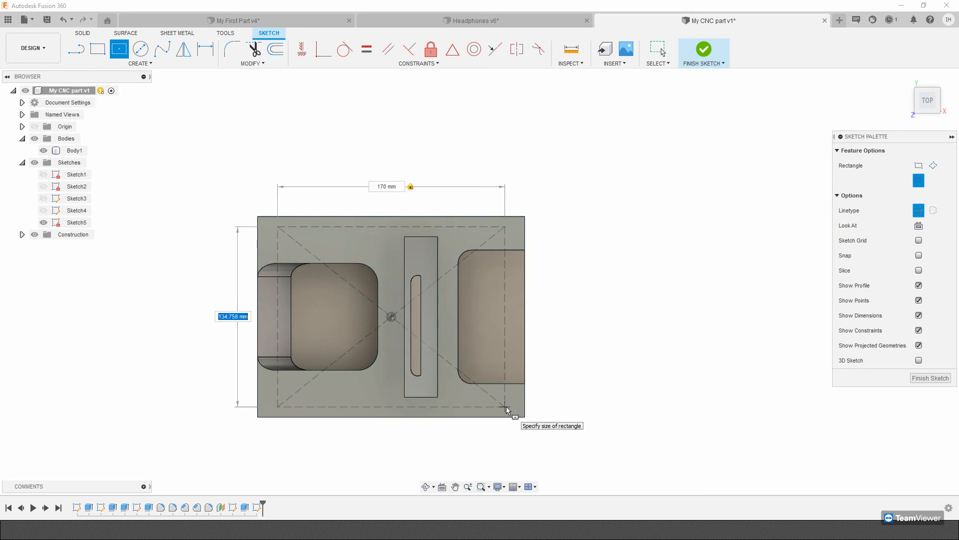
{"action": "type", "text": "0"}
{"action": "key", "text": "Return"}
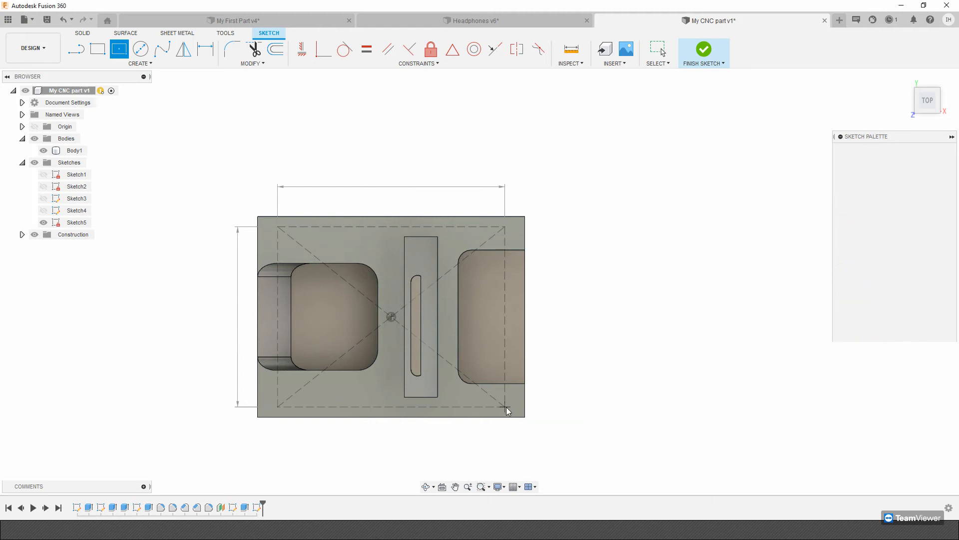
{"action": "left_click", "coordinate": [704, 50]}
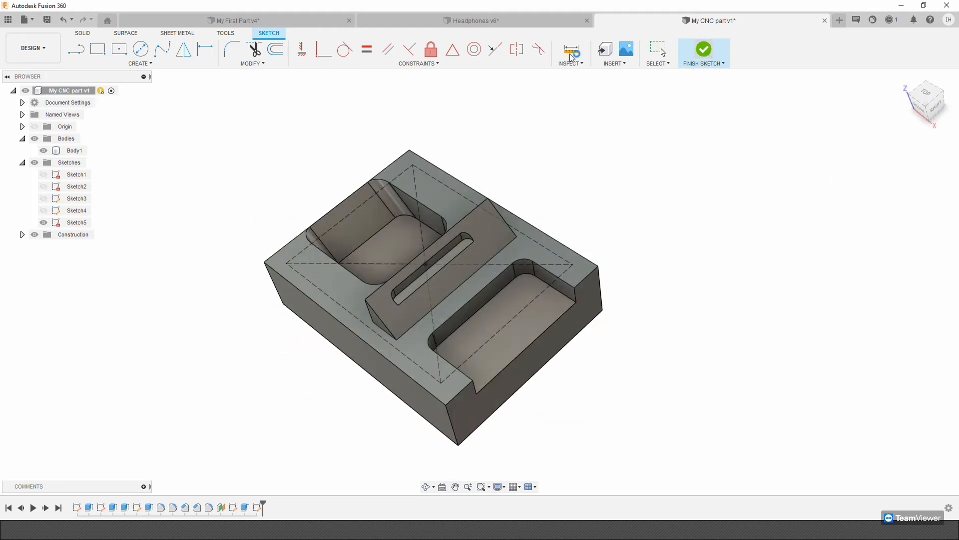
Reopen the rectangle sketch and draw a 12 mm diameter circle on its back corner beside the open pocket.
{"action": "left_click", "coordinate": [131, 63]}
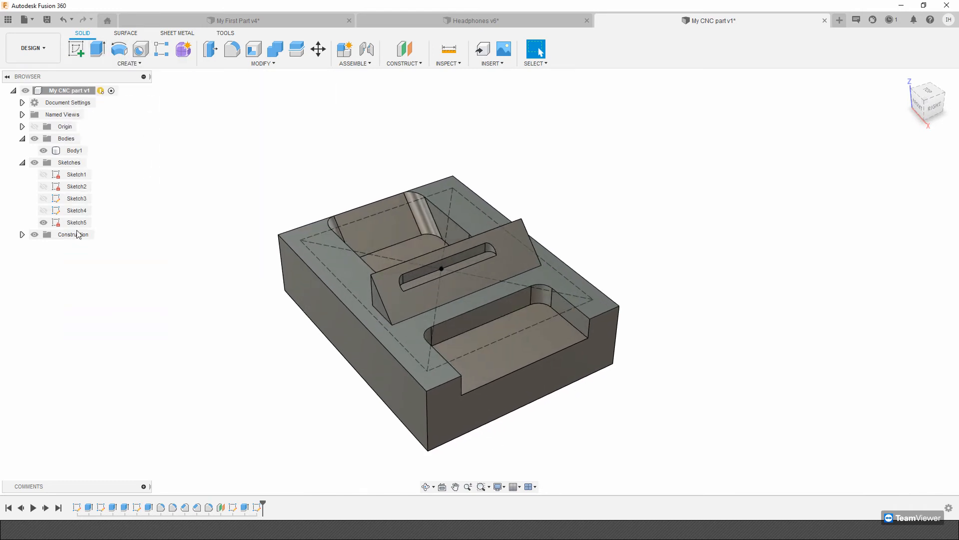
{"action": "left_click", "coordinate": [255, 507]}
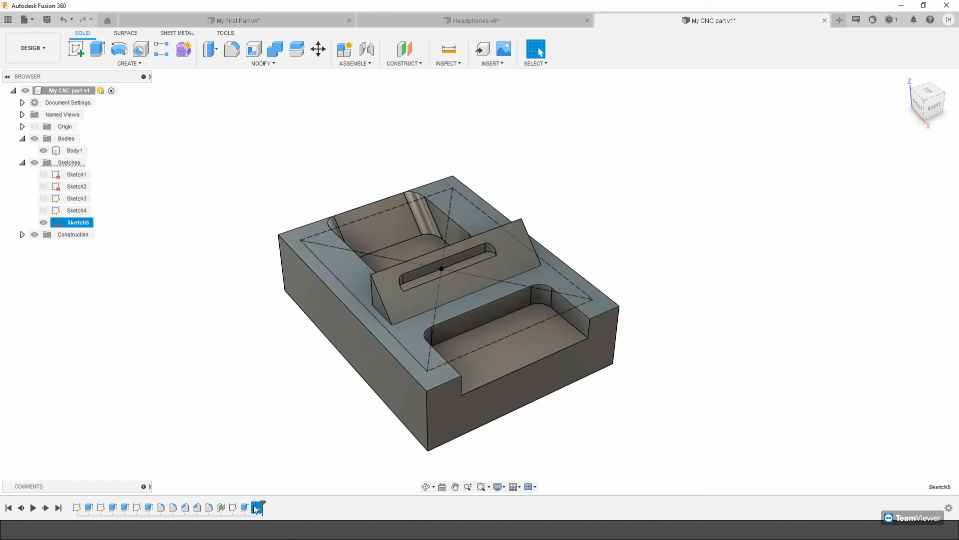
{"action": "right_click", "coordinate": [255, 508]}
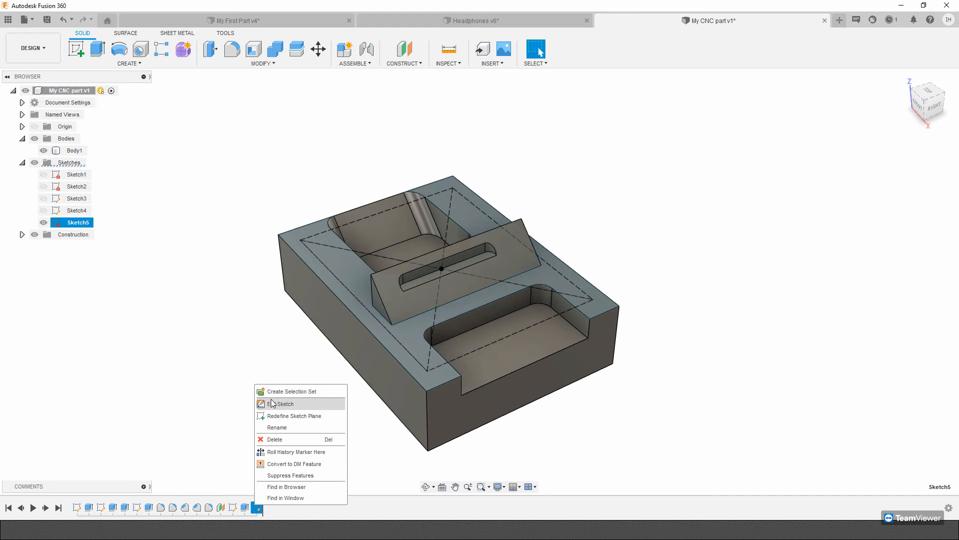
{"action": "left_click", "coordinate": [285, 401]}
{"action": "key", "text": "c"}
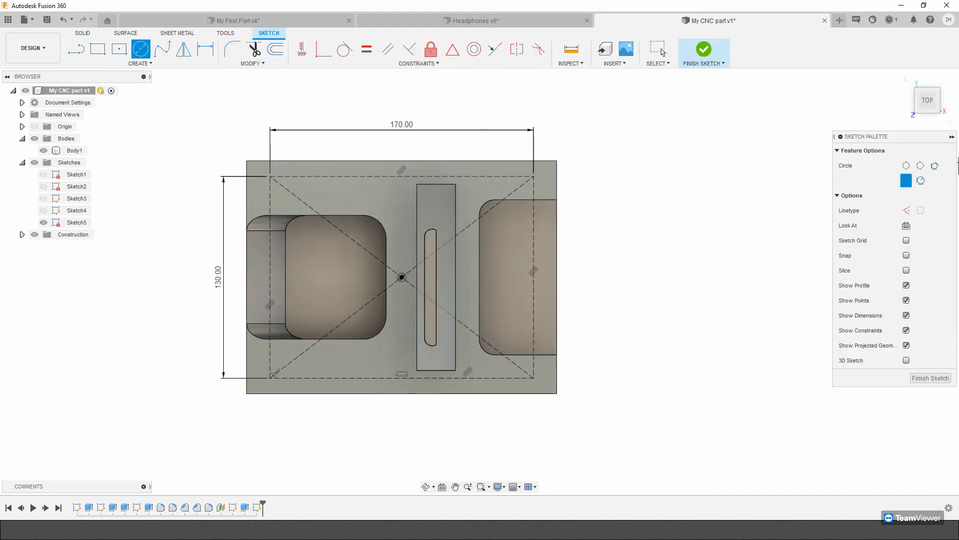
{"action": "left_click", "coordinate": [545, 185]}
{"action": "type", "text": "12"}
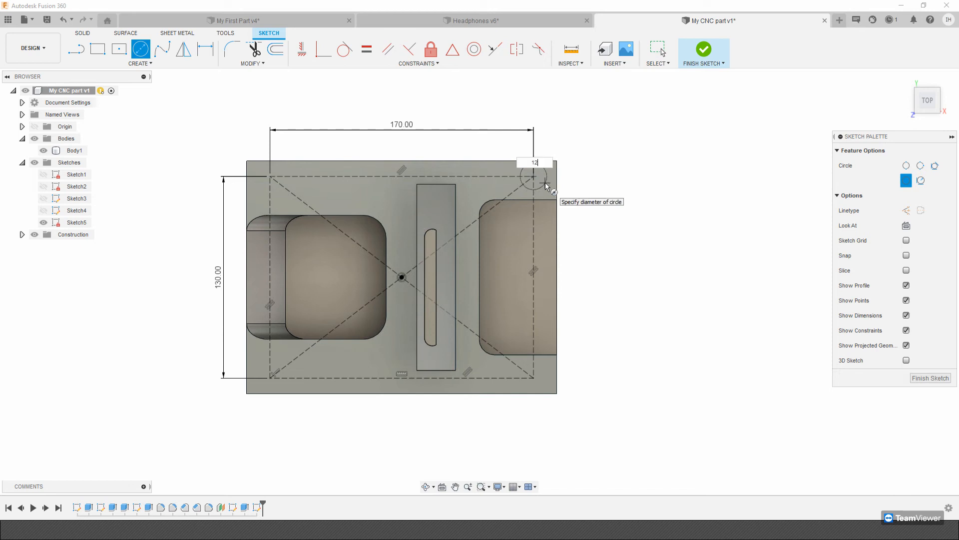
{"action": "key", "text": "Return"}
{"action": "key", "text": "Escape"}
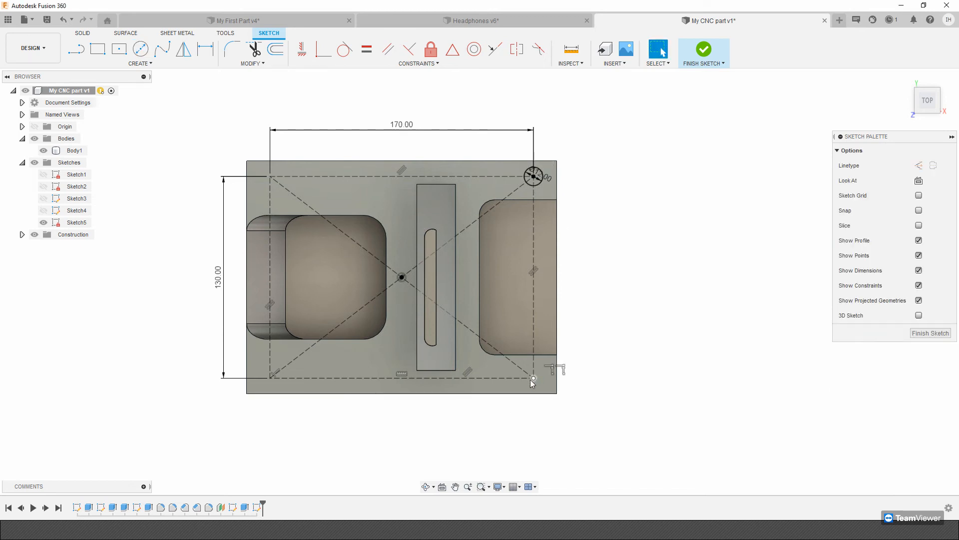
Draw a 12 mm diameter circle on the construction rectangle's front corner beside the open pocket and finish the sketch.
{"action": "key", "text": "c"}
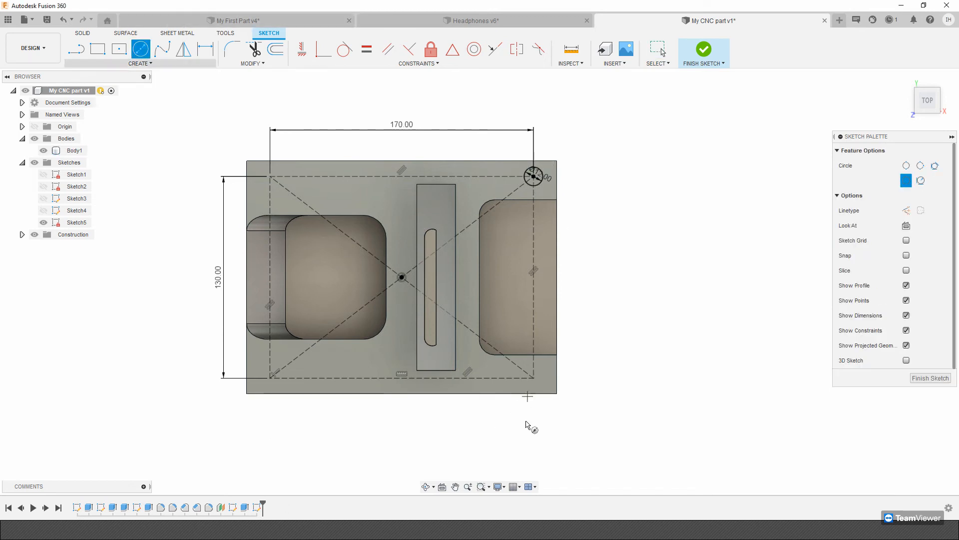
{"action": "left_click", "coordinate": [539, 385]}
{"action": "type", "text": "12"}
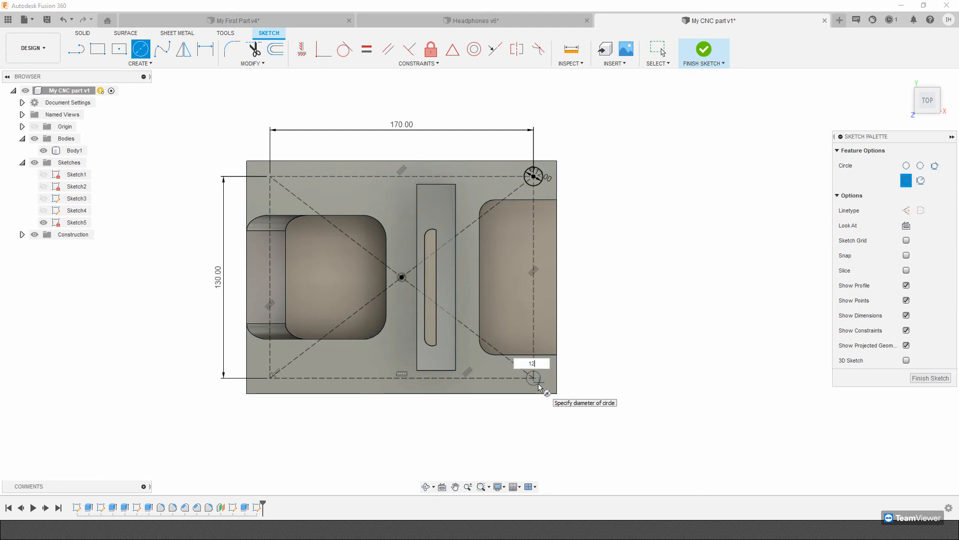
{"action": "key", "text": "Return"}
{"action": "key", "text": "Escape"}
{"action": "left_click", "coordinate": [709, 65]}
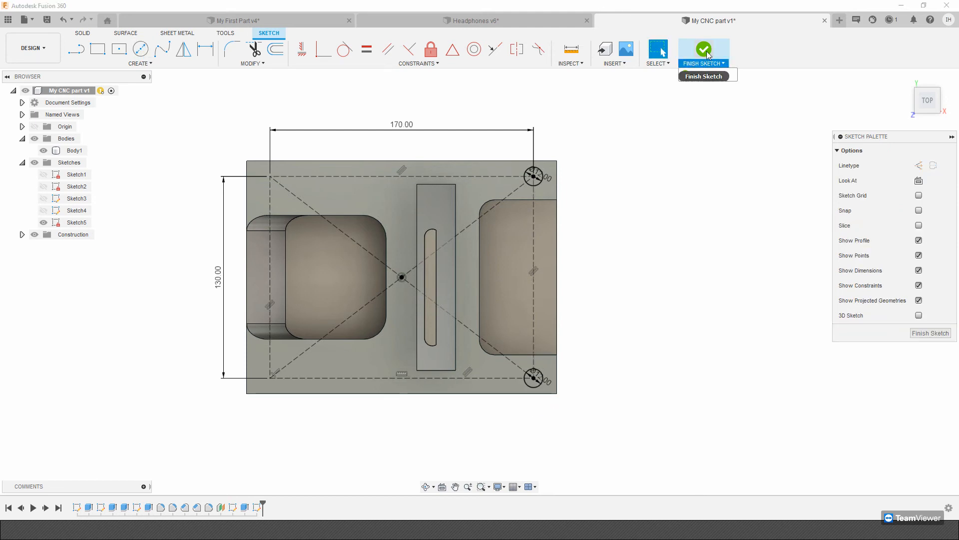
Extrude both corner circles 50 mm down into the block as a cut to make the two holes.
{"action": "left_click", "coordinate": [95, 51]}
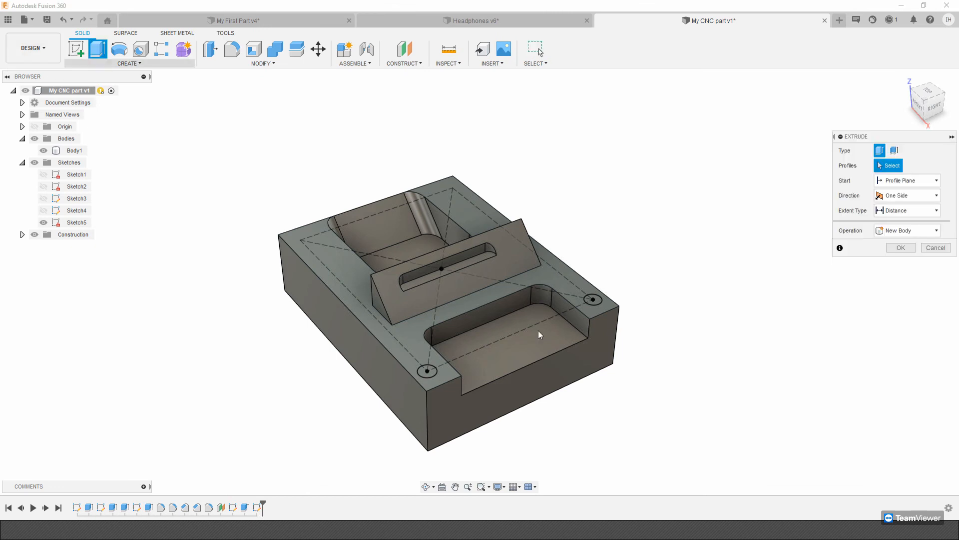
{"action": "left_click", "coordinate": [427, 371]}
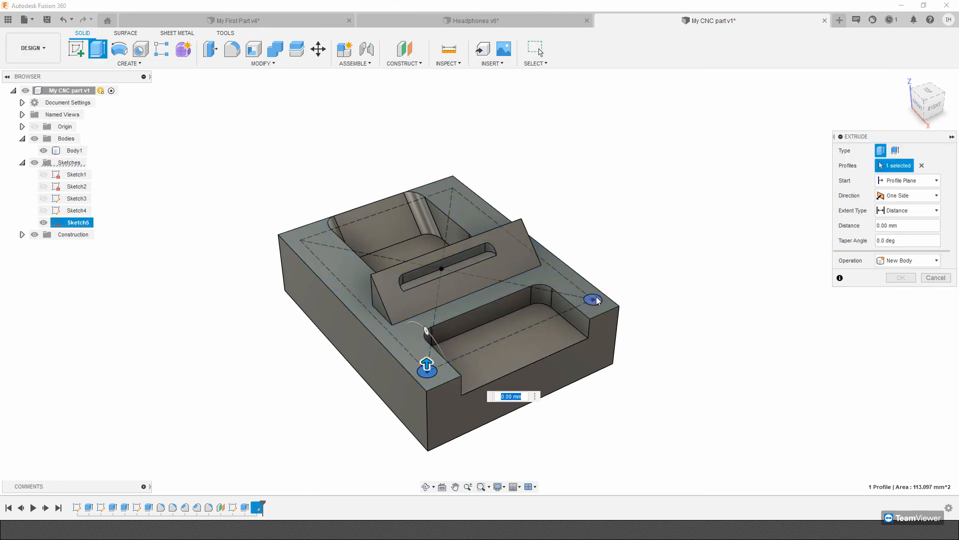
{"action": "left_click", "coordinate": [593, 300]}
{"action": "left_click_drag", "start_coordinate": [595, 321], "coordinate": [590, 343]}
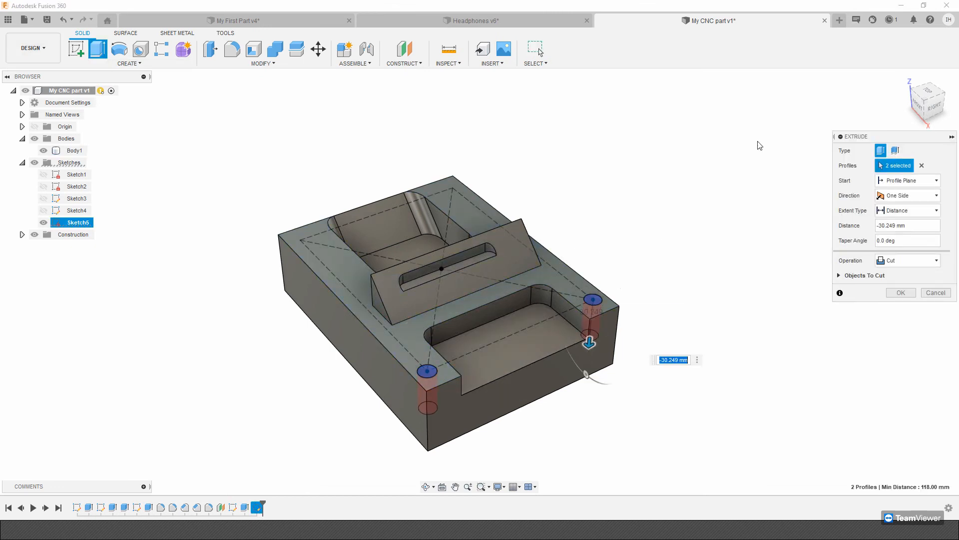
{"action": "type", "text": "-5"}
{"action": "key", "text": "Return"}
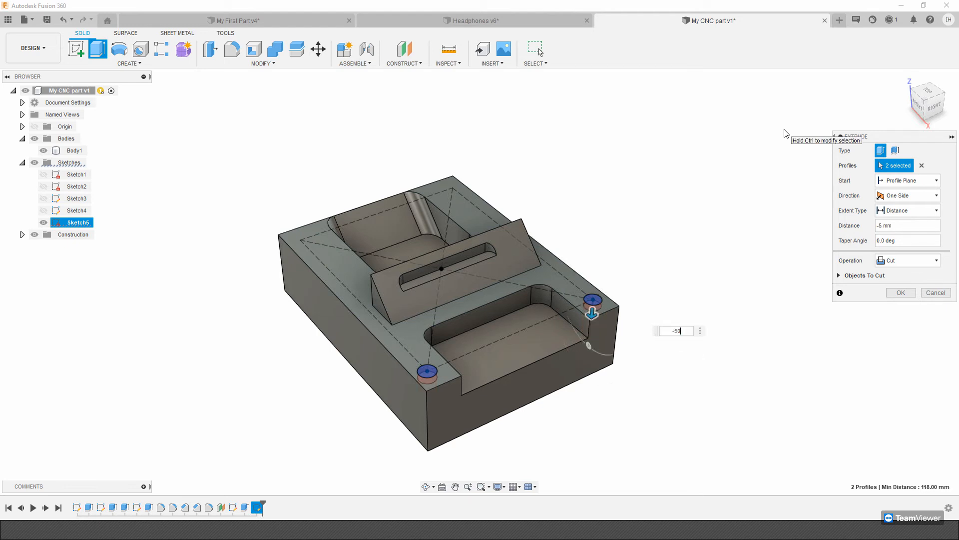
{"action": "middle_click_drag", "start_coordinate": [786, 134], "coordinate": [624, 377], "text": "shift"}
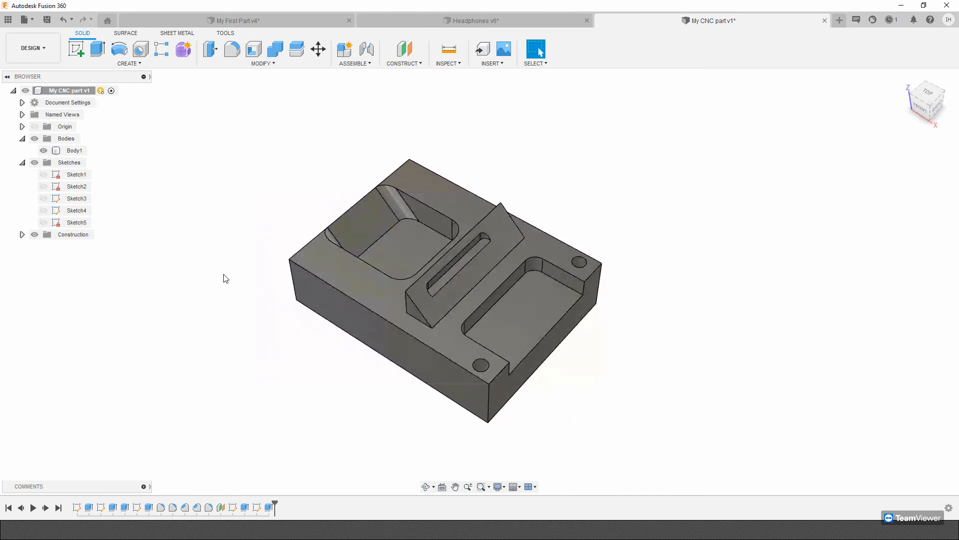
Save a new version of the design with the description "Added holes".
{"action": "left_click", "coordinate": [47, 21]}
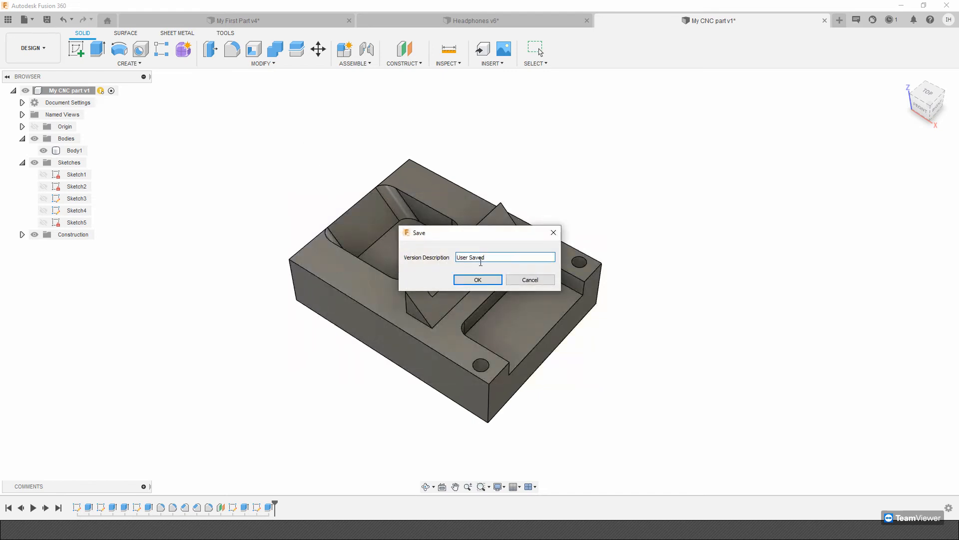
{"action": "key", "text": "ctrl+a"}
{"action": "type", "text": "A"}
{"action": "left_click", "coordinate": [470, 280]}
Look at the version history of My CNC part in the Live Demo folder and hide the project files.
{"action": "left_click", "coordinate": [8, 20]}
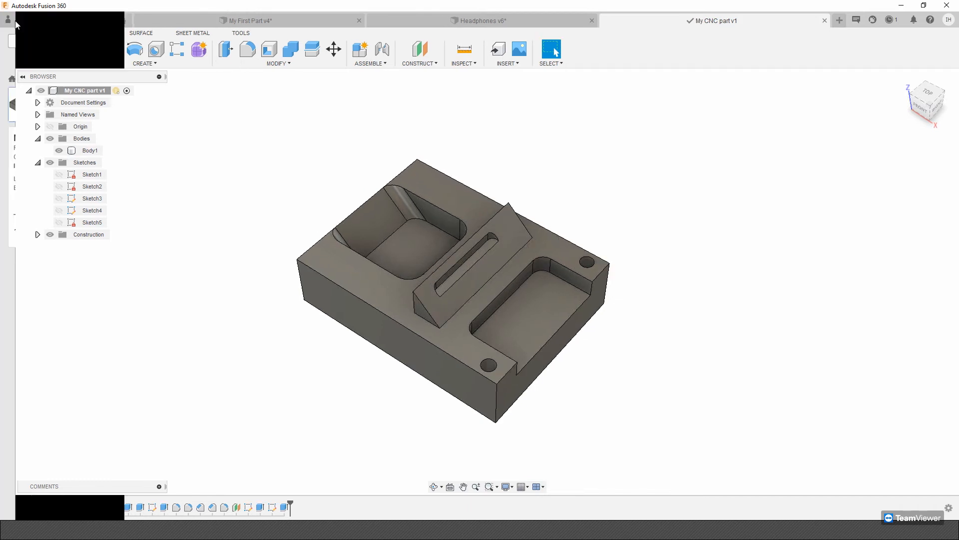
{"action": "left_click", "coordinate": [145, 357]}
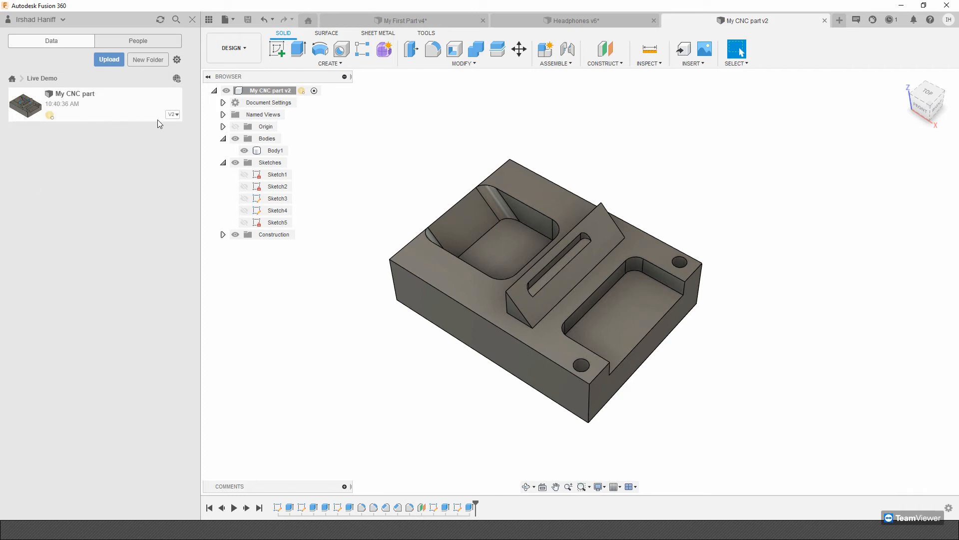
{"action": "left_click", "coordinate": [173, 120]}
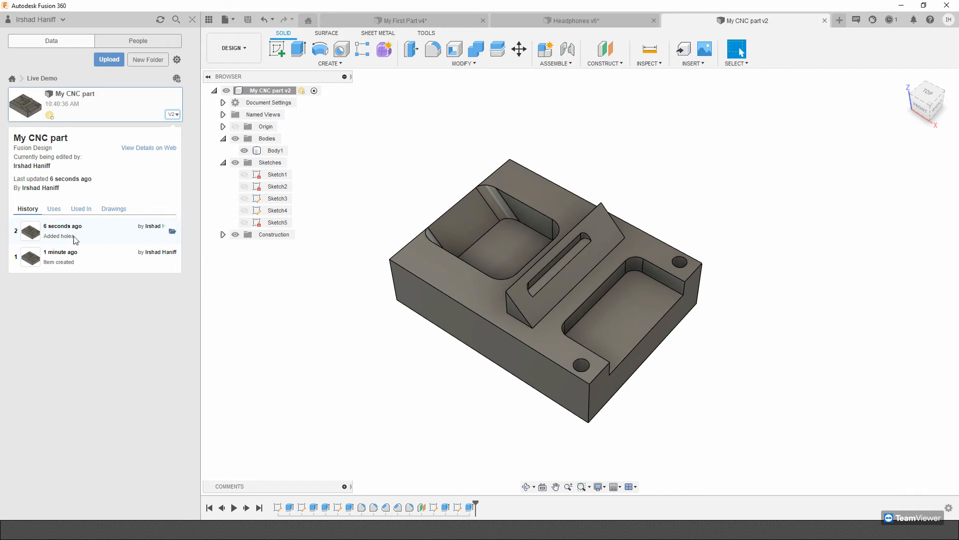
{"action": "left_click", "coordinate": [193, 20]}
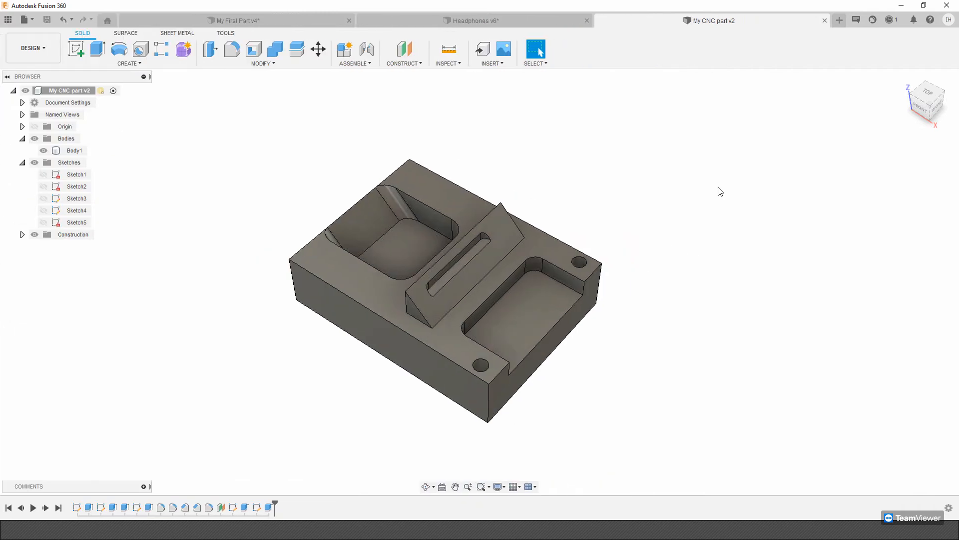
{"action": "left_click", "coordinate": [433, 248]}
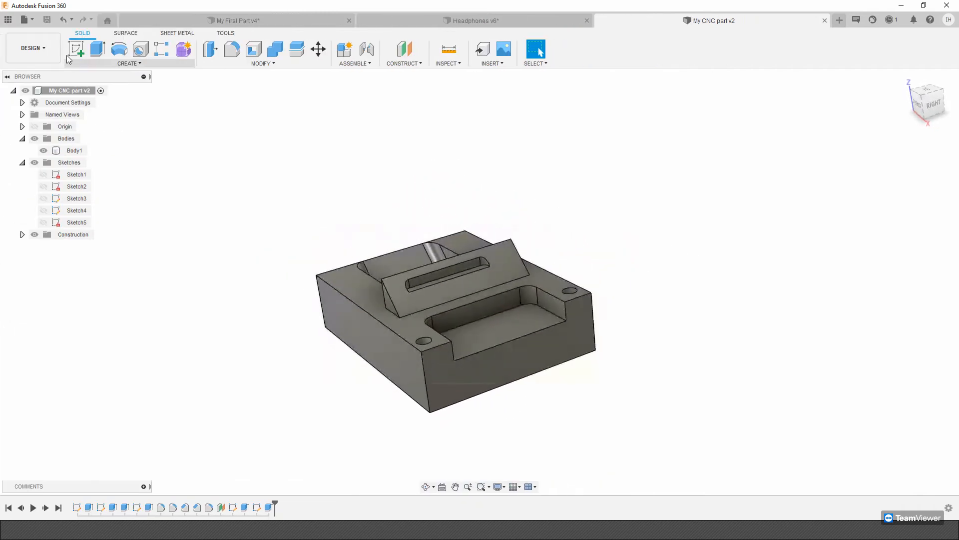
{"action": "left_click", "coordinate": [52, 51]}
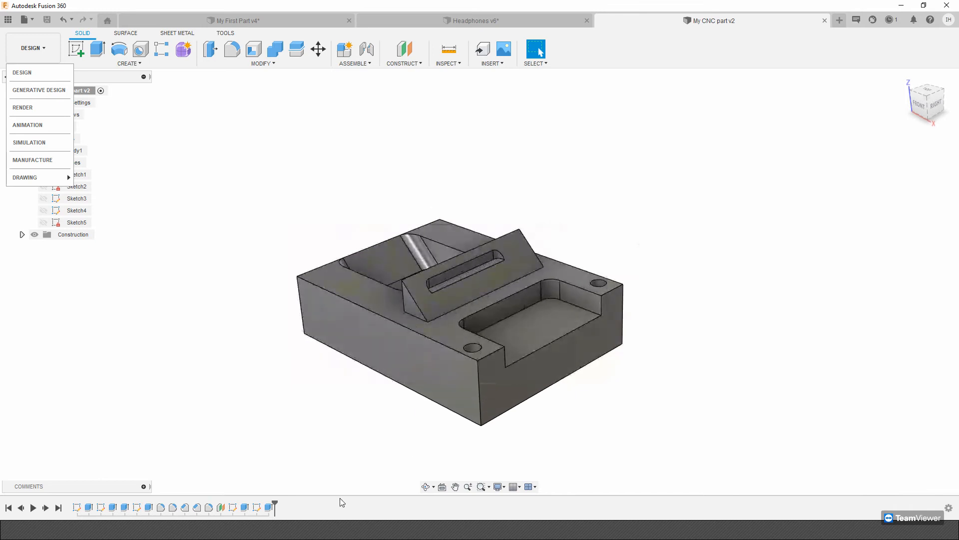
{"action": "left_click", "coordinate": [439, 172]}
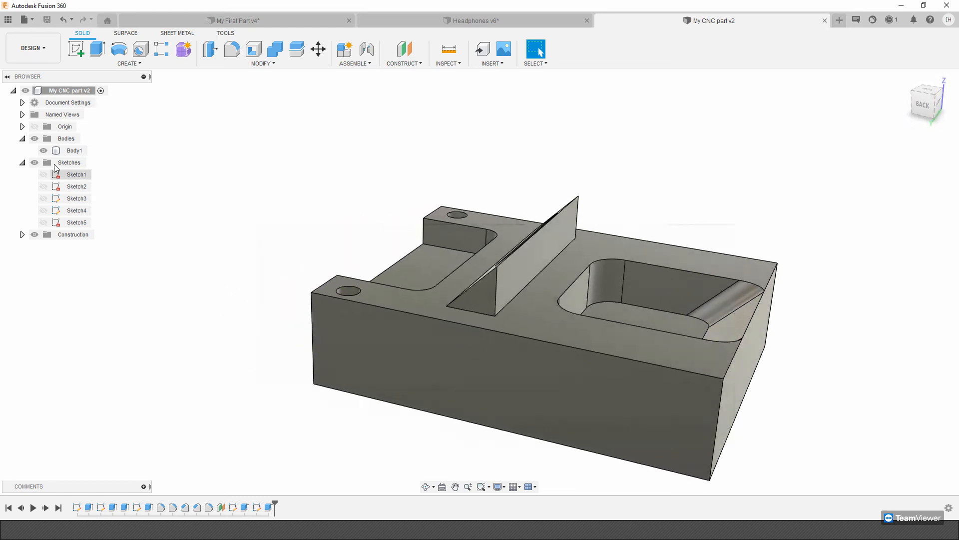
{"action": "left_click", "coordinate": [74, 151]}
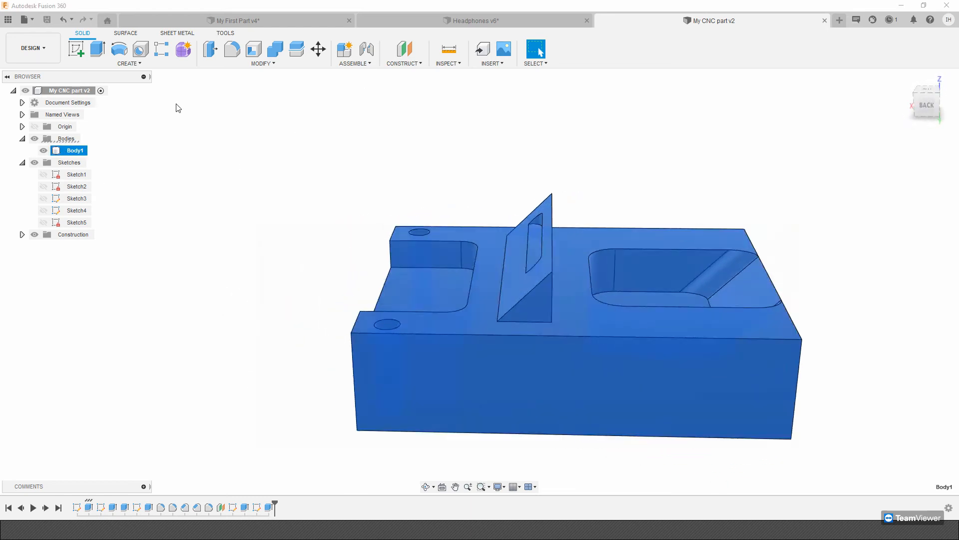
{"action": "left_click", "coordinate": [70, 91]}
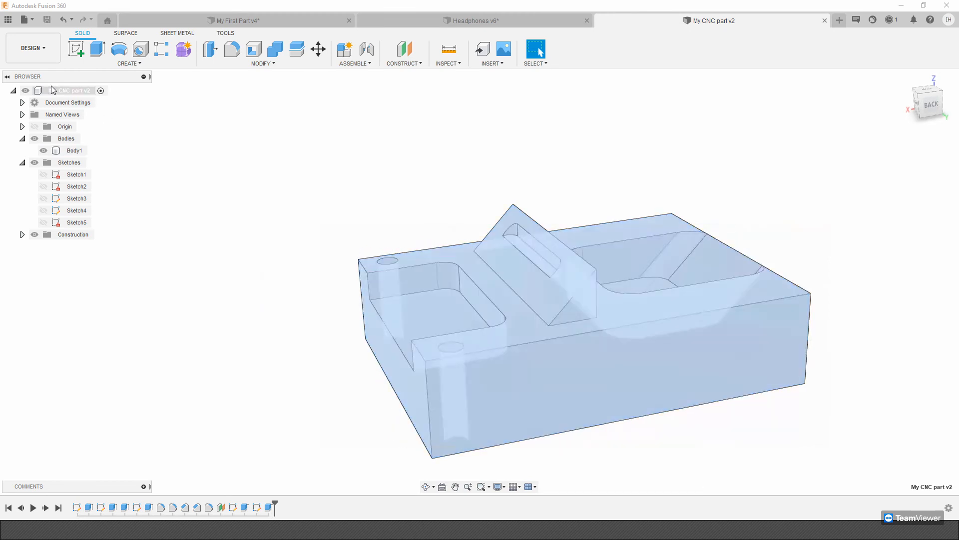
{"action": "left_click", "coordinate": [214, 126]}
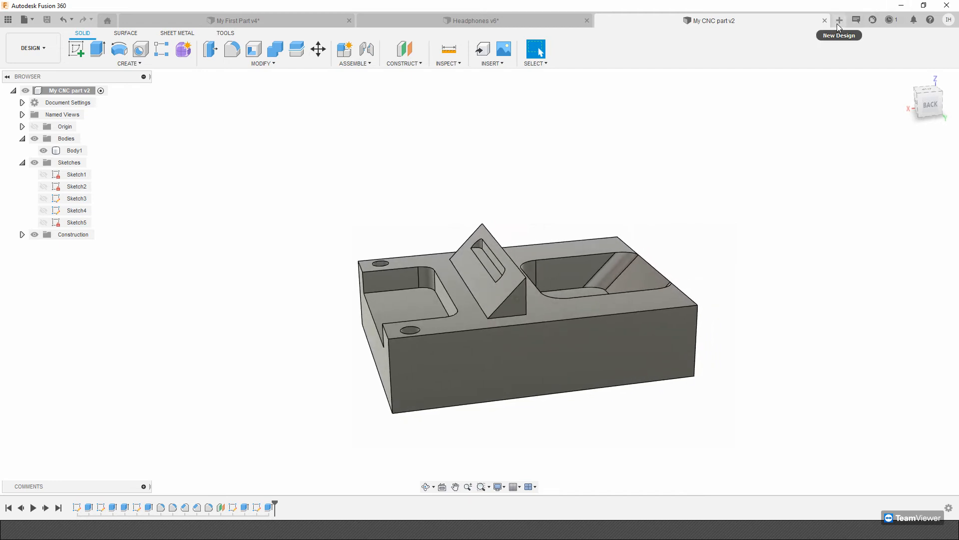
{"action": "left_click", "coordinate": [625, 265]}
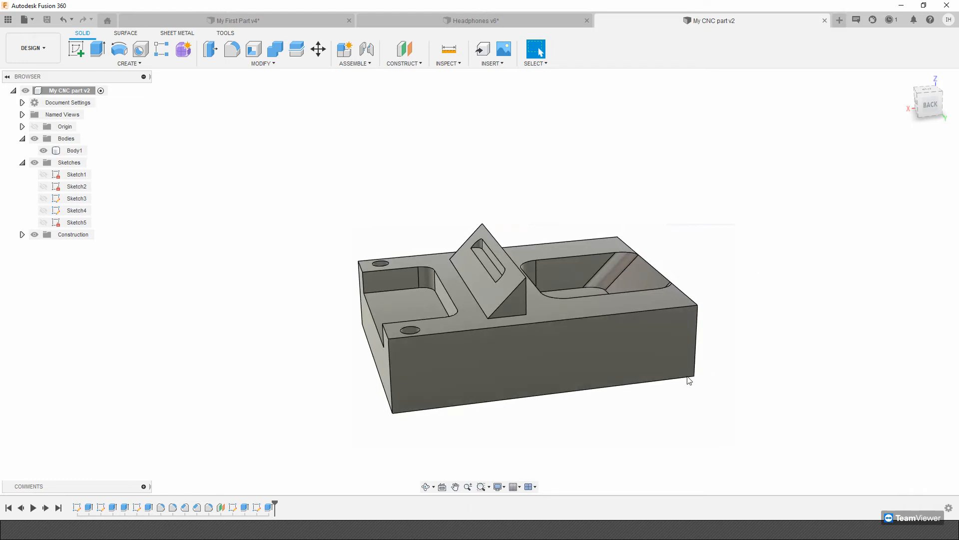
{"action": "left_click", "coordinate": [720, 275]}
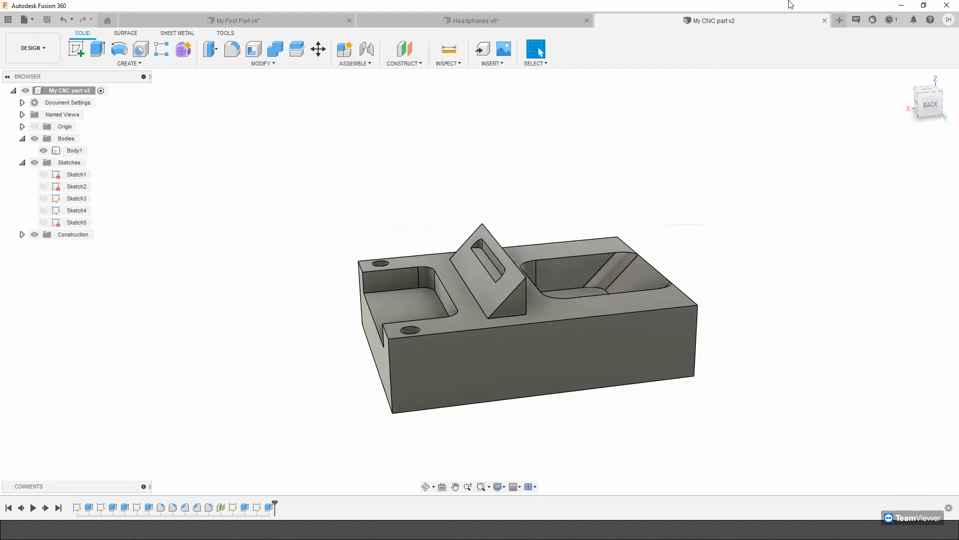
Start a new design, sketch a 200 x 150 mm center rectangle on the top plane at the origin, and finish the sketch.
{"action": "left_click", "coordinate": [842, 22]}
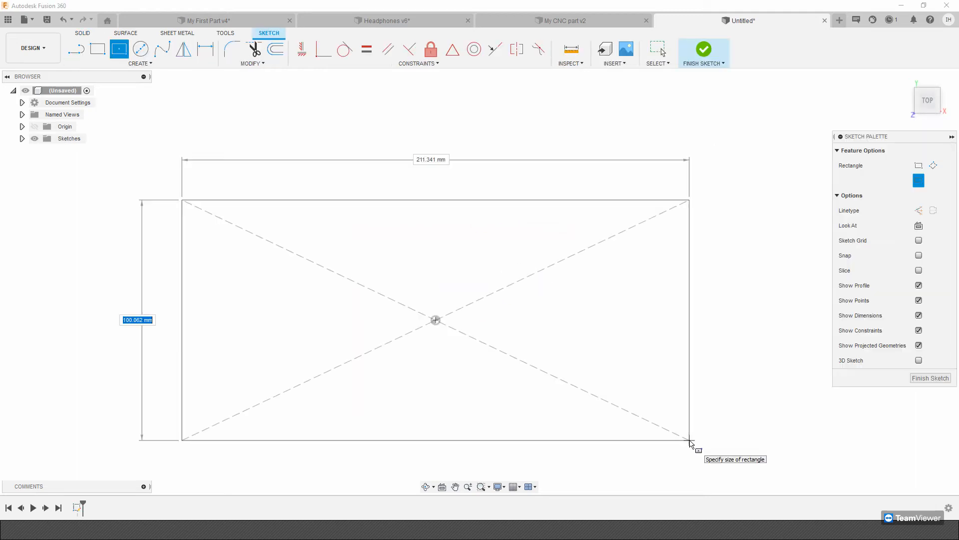
{"action": "key", "text": "Tab"}
{"action": "type", "text": "200"}
{"action": "key", "text": "Tab"}
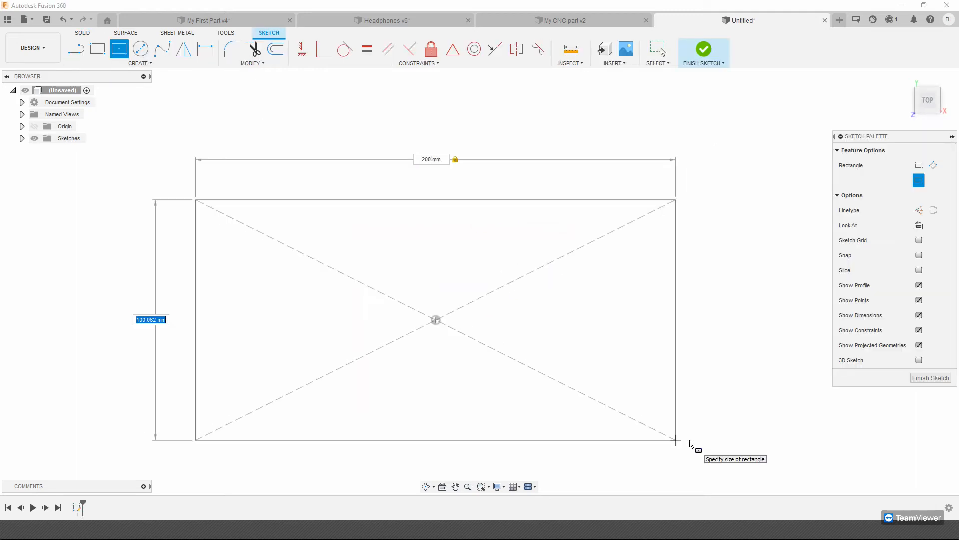
{"action": "type", "text": "150"}
{"action": "key", "text": "Return"}
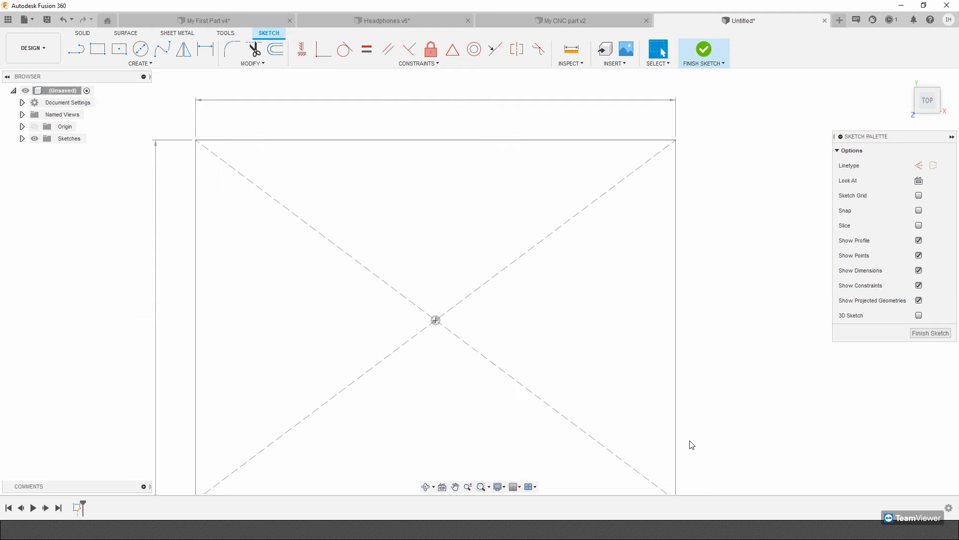
{"action": "left_click", "coordinate": [690, 49]}
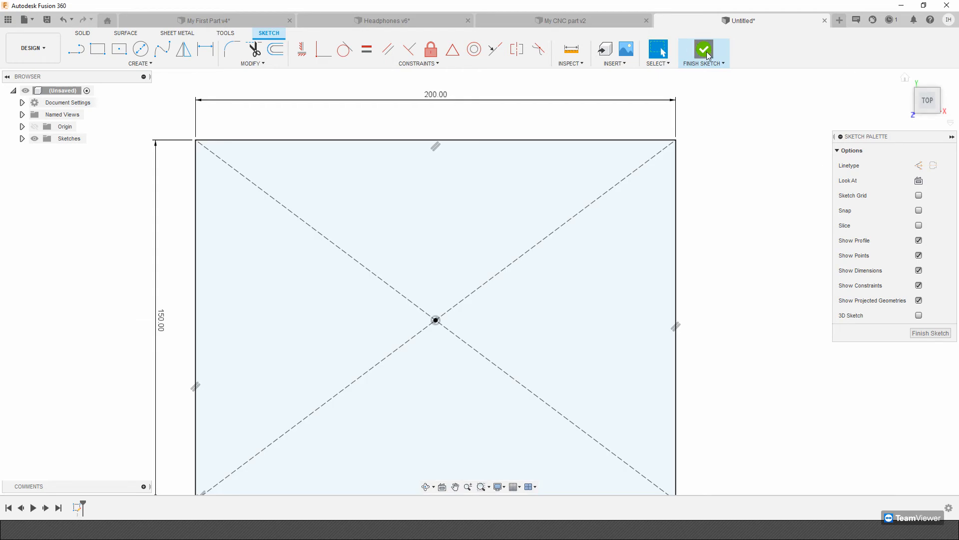
Extrude the rectangle 10 mm into a flat plate.
{"action": "left_click", "coordinate": [82, 45]}
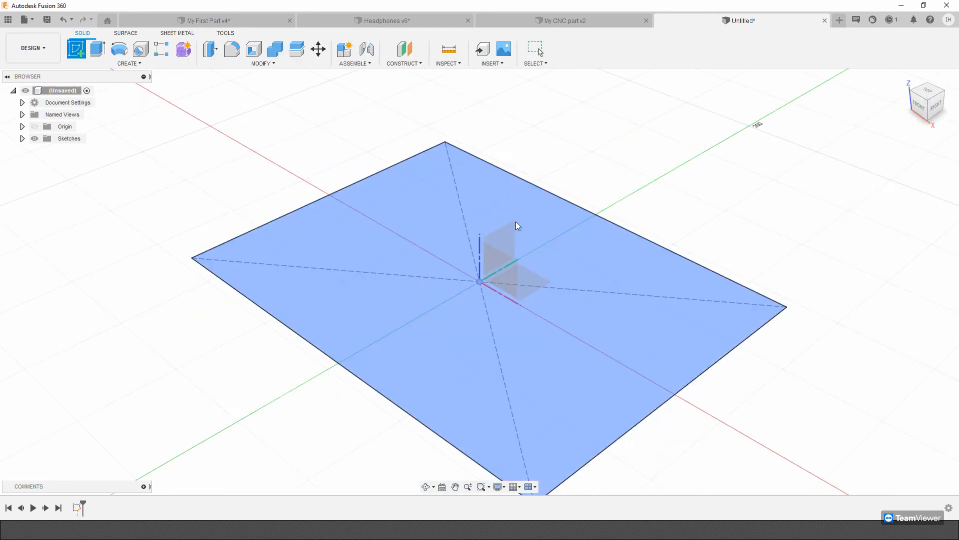
{"action": "left_click", "coordinate": [97, 49]}
{"action": "type", "text": "10"}
{"action": "key", "text": "Return"}
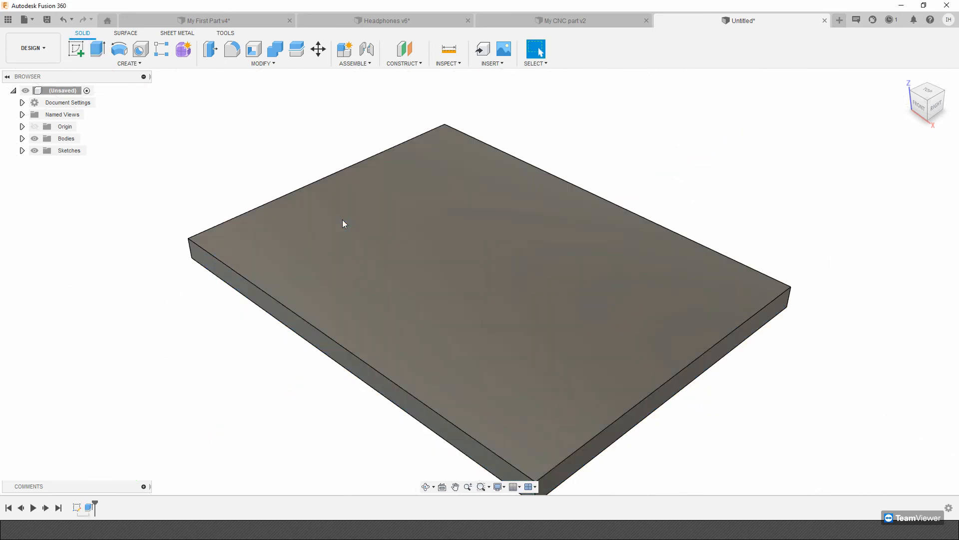
Show the project's files and save the plate design as Lid in the Live Demo folder.
{"action": "left_click", "coordinate": [8, 19]}
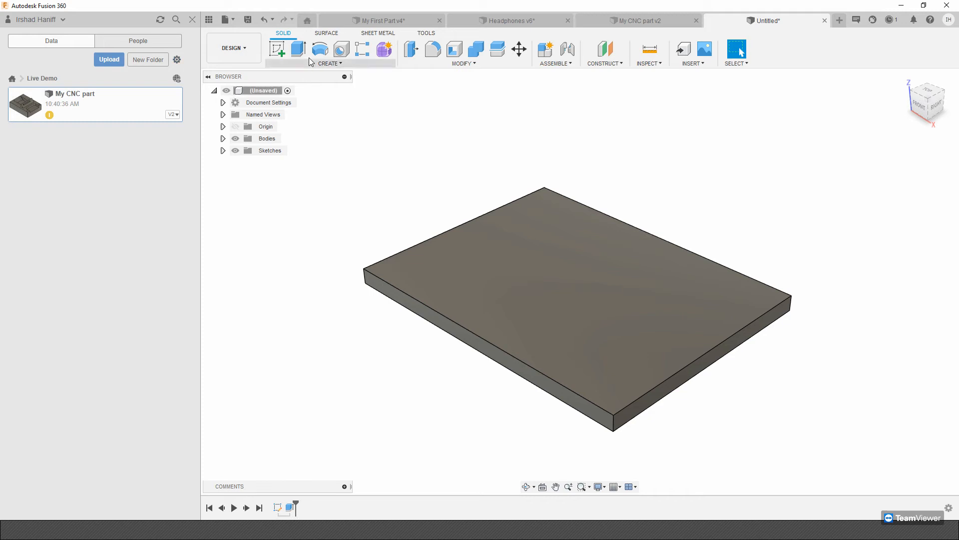
{"action": "left_click", "coordinate": [248, 21]}
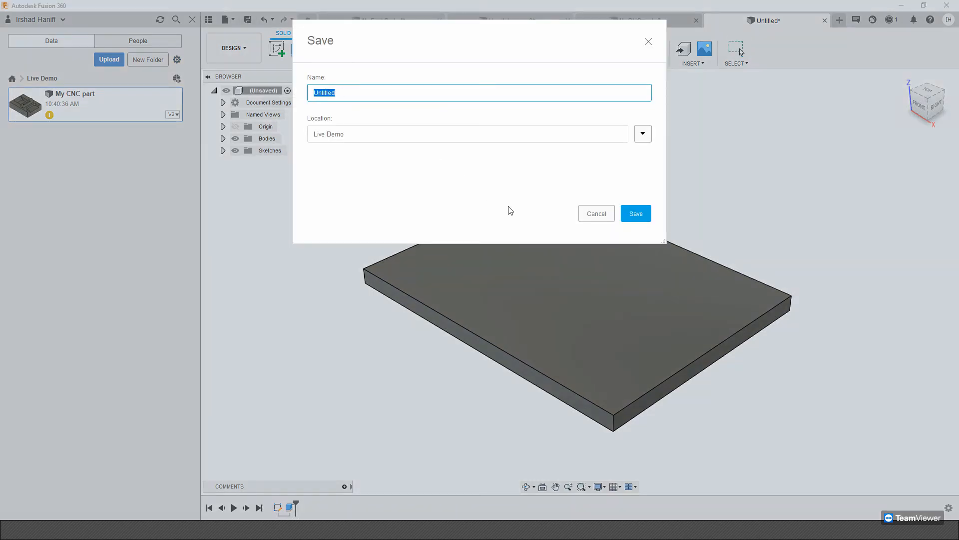
{"action": "type", "text": "Liu"}
{"action": "left_click", "coordinate": [638, 220]}
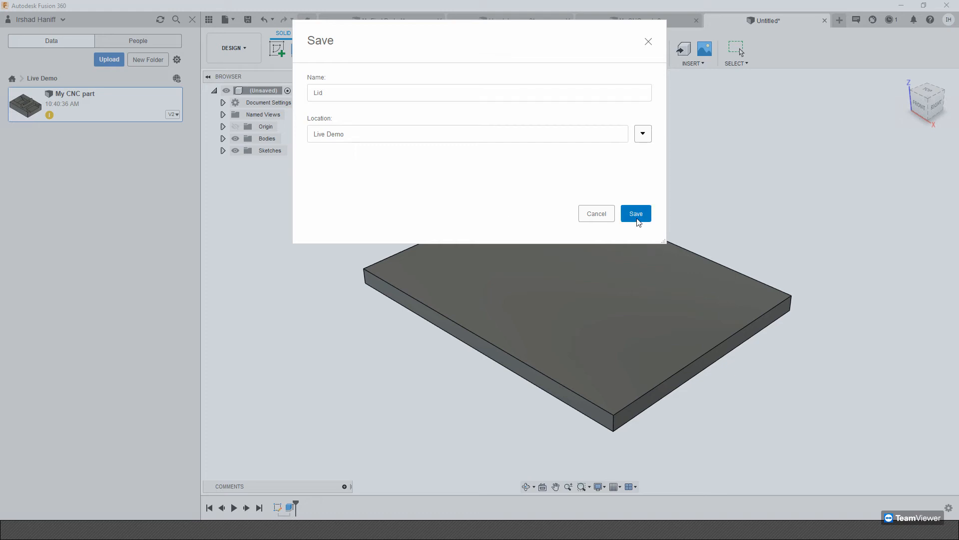
{"action": "left_click", "coordinate": [636, 212]}
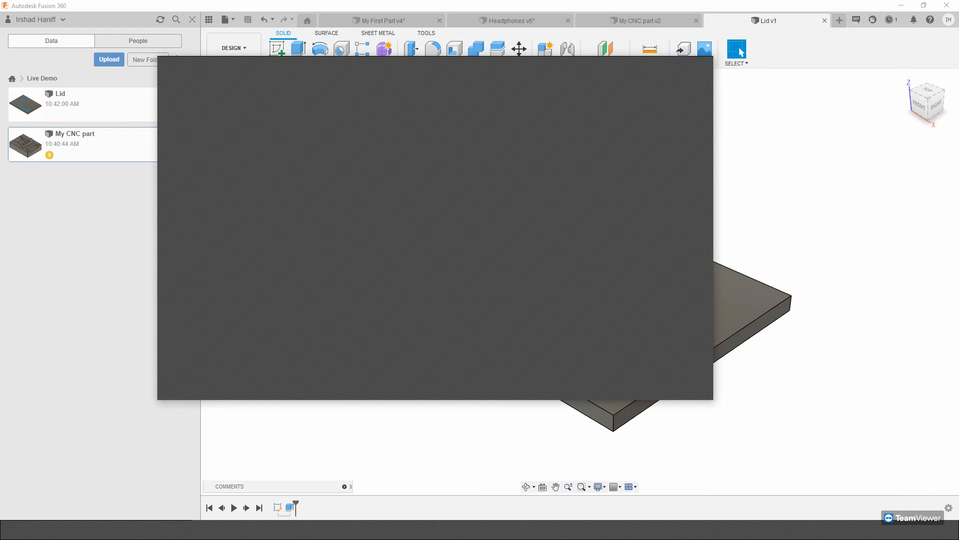
{"action": "left_click", "coordinate": [683, 538]}
{"action": "left_click", "coordinate": [679, 538]}
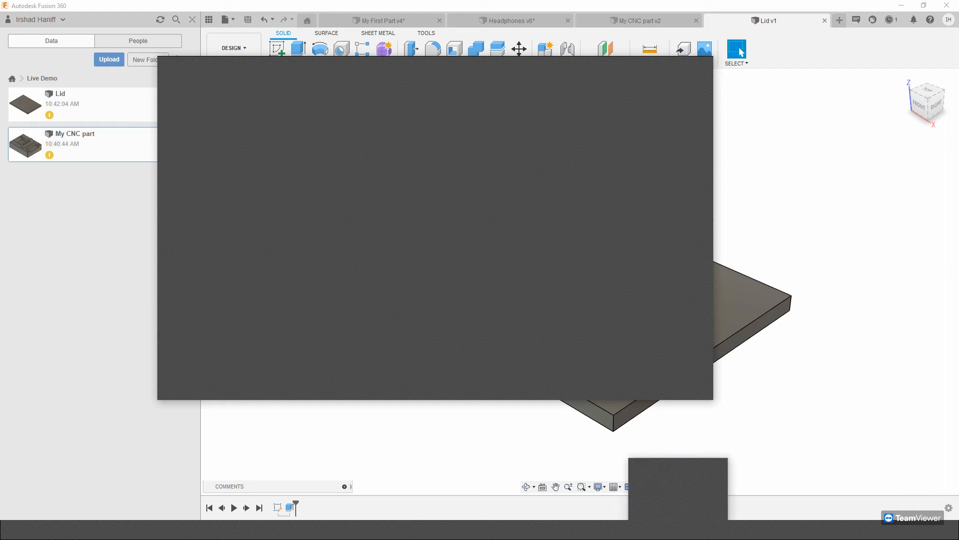
{"action": "left_click", "coordinate": [679, 538]}
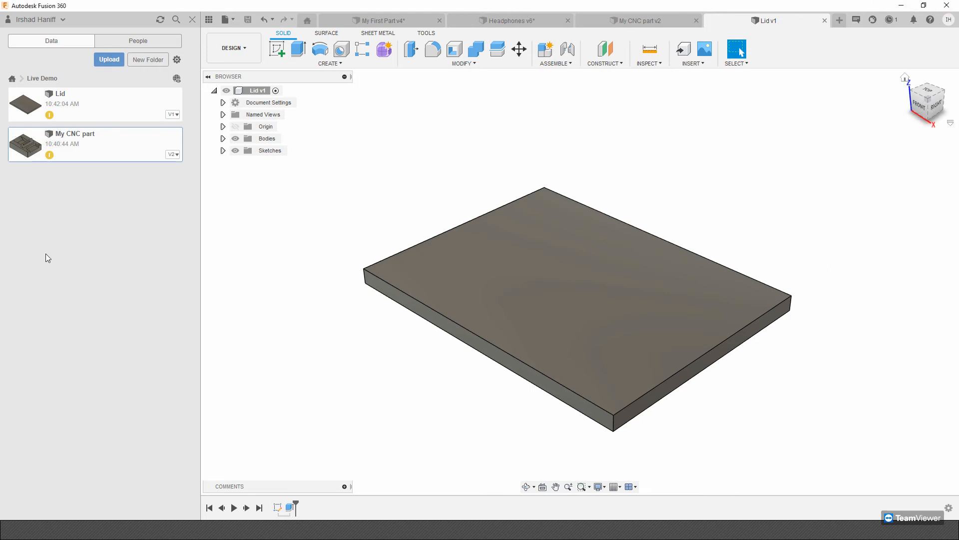
{"action": "left_click", "coordinate": [99, 105]}
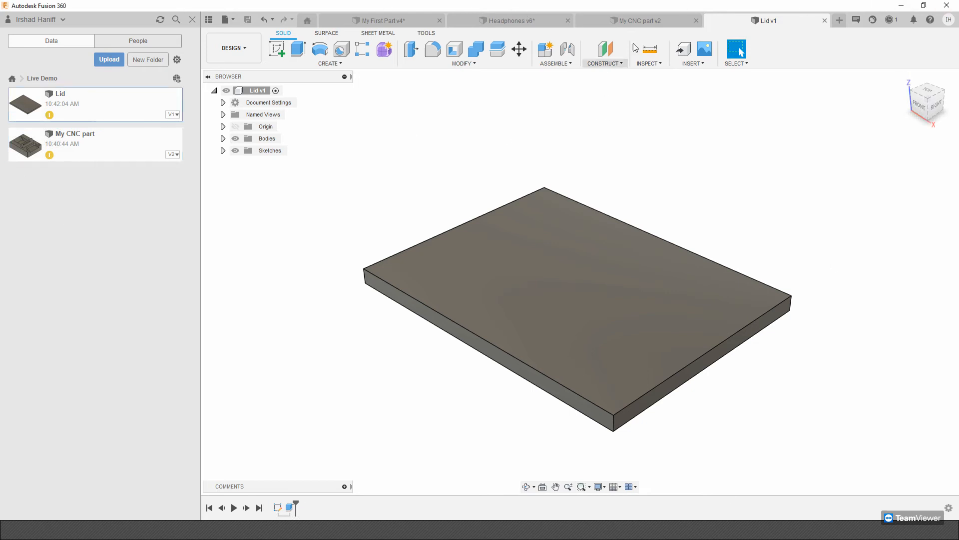
Switch to the My CNC part design and insert the saved Lid design from the Live Demo folder into it.
{"action": "left_click", "coordinate": [657, 21]}
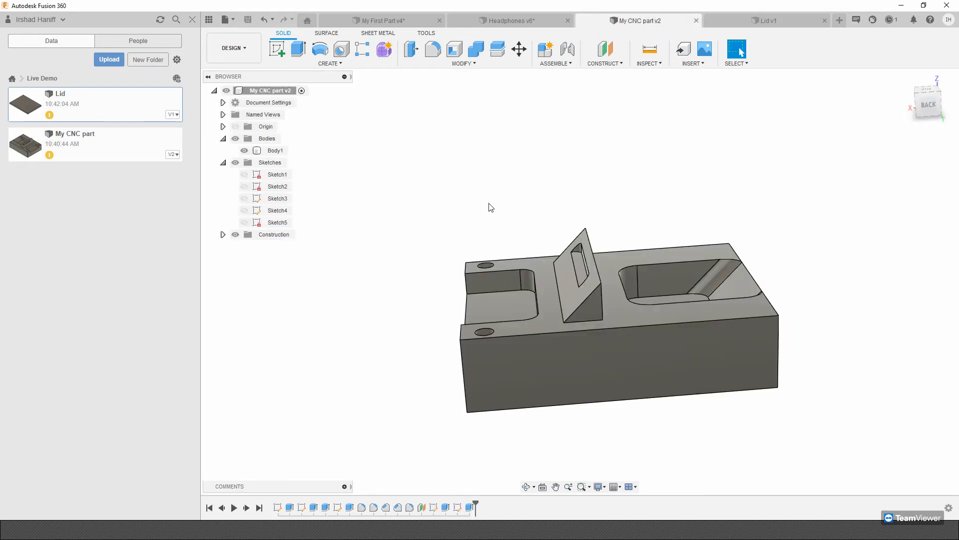
{"action": "middle_click_drag", "start_coordinate": [576, 229], "coordinate": [531, 231], "text": "shift"}
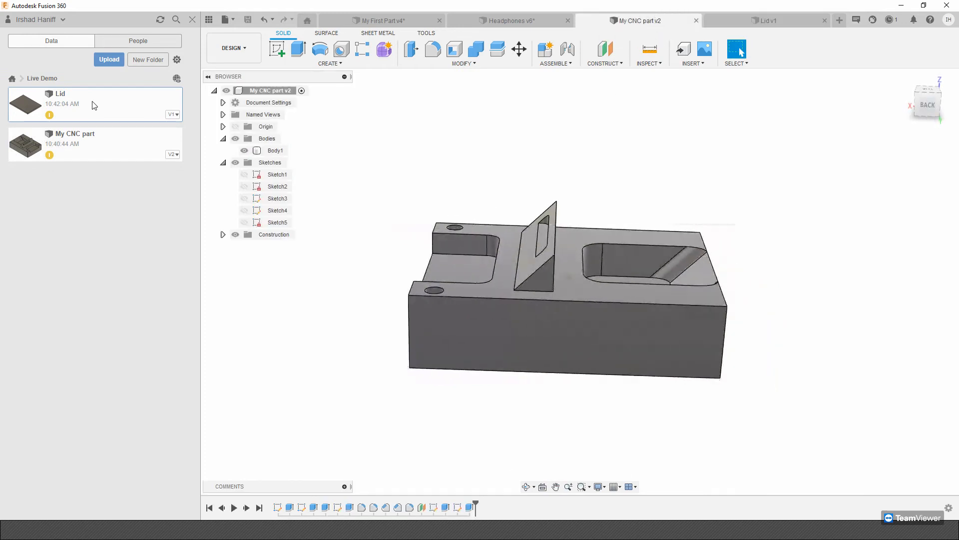
{"action": "left_click_drag", "start_coordinate": [93, 105], "coordinate": [644, 168]}
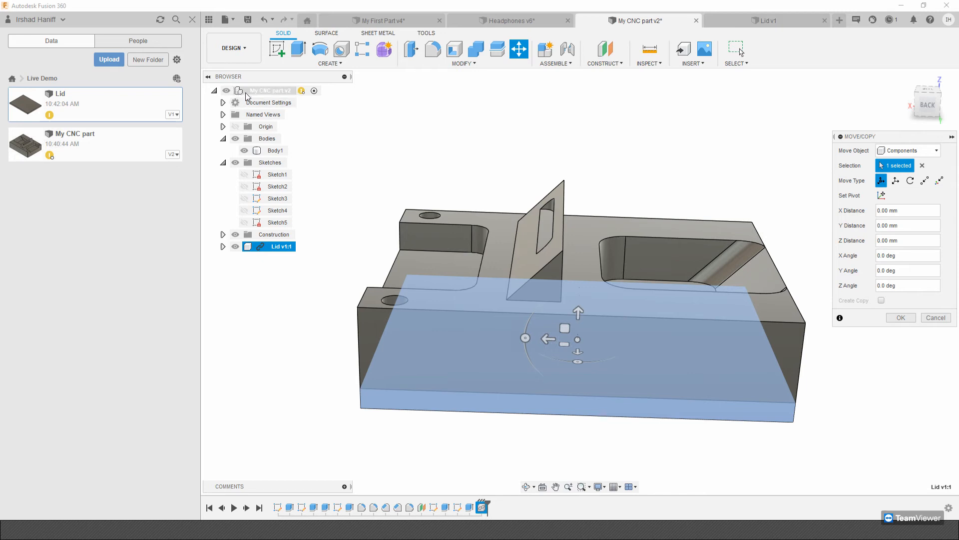
Move the inserted lid up about 98 mm along Z so it floats above the block.
{"action": "left_click_drag", "start_coordinate": [578, 313], "coordinate": [580, 148]}
{"action": "mouse_move", "coordinate": [580, 149]}
{"action": "middle_mouse_down", "text": "shift"}
{"action": "mouse_move", "coordinate": [535, 135]}
{"action": "mouse_move", "coordinate": [500, 150]}
{"action": "mouse_move", "coordinate": [555, 162]}
{"action": "mouse_move", "coordinate": [564, 155]}
{"action": "middle_mouse_up", "text": "shift"}
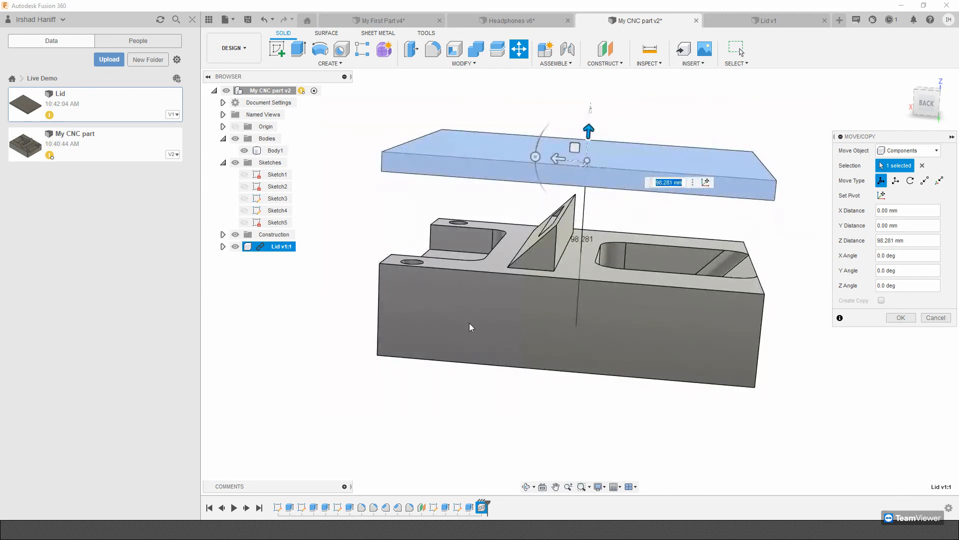
{"action": "middle_click_drag", "start_coordinate": [820, 280], "coordinate": [520, 113], "text": "shift"}
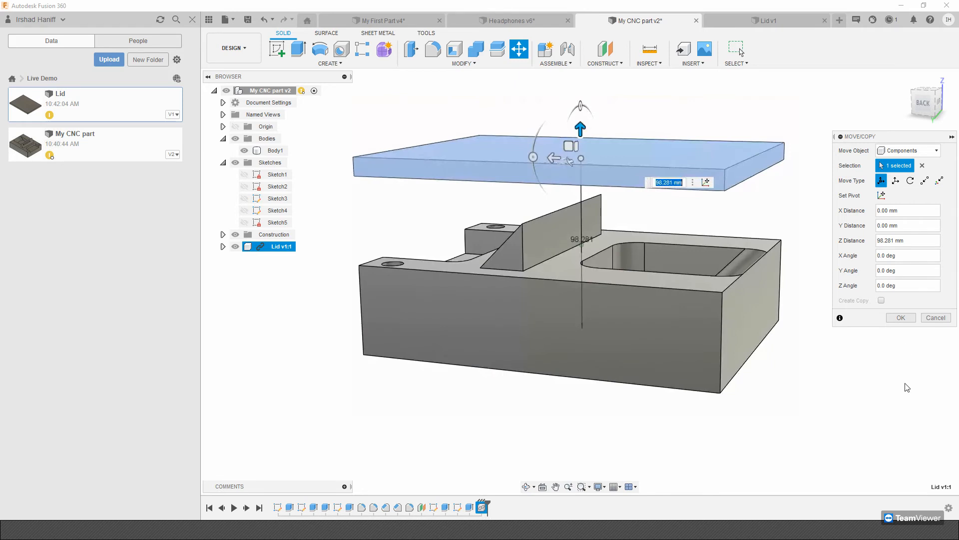
{"action": "left_click", "coordinate": [913, 320]}
{"action": "middle_click_drag", "start_coordinate": [820, 280], "coordinate": [630, 195], "text": "shift"}
{"action": "left_click", "coordinate": [719, 322]}
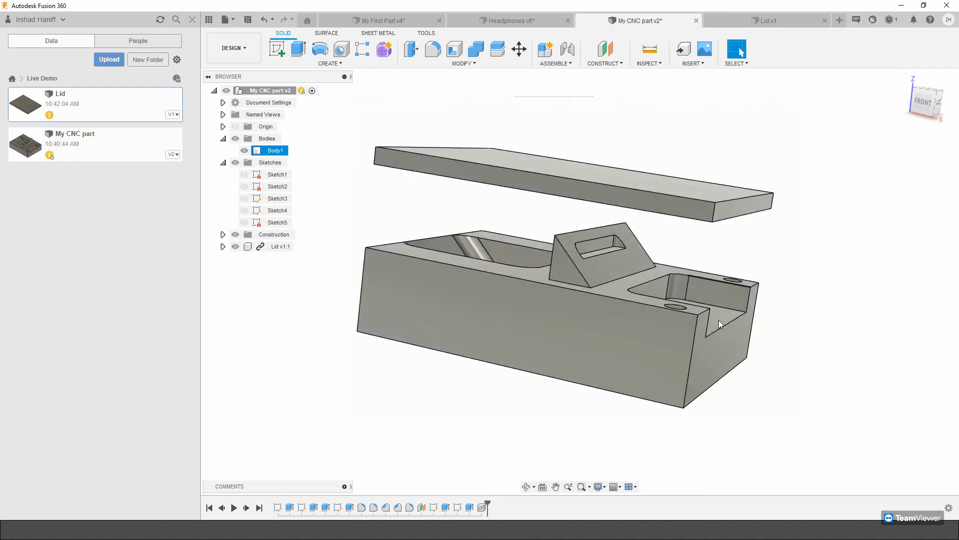
{"action": "middle_click_drag", "start_coordinate": [693, 321], "coordinate": [504, 364], "text": "shift"}
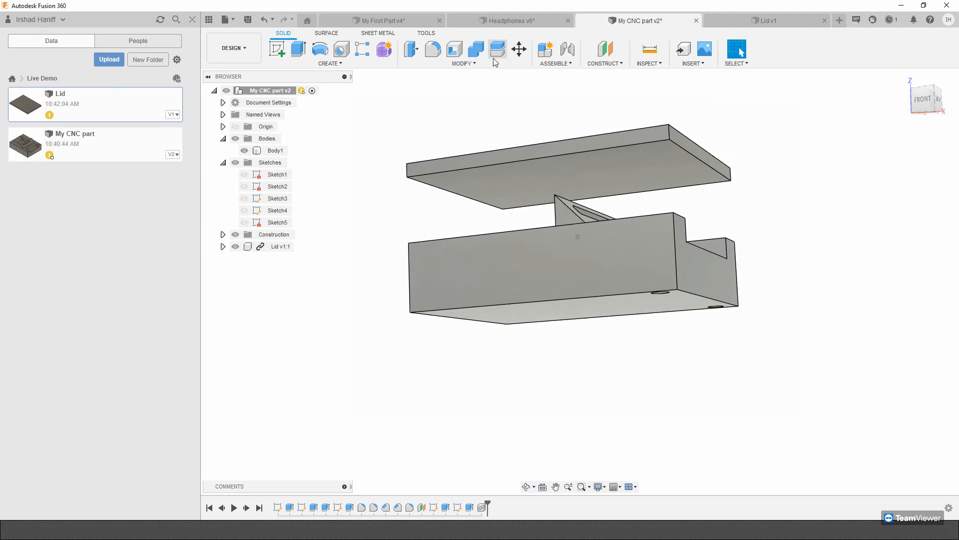
Create a joint that attaches a top corner of the lid to the matching bottom corner of the block.
{"action": "left_click", "coordinate": [556, 64]}
{"action": "left_click", "coordinate": [544, 86]}
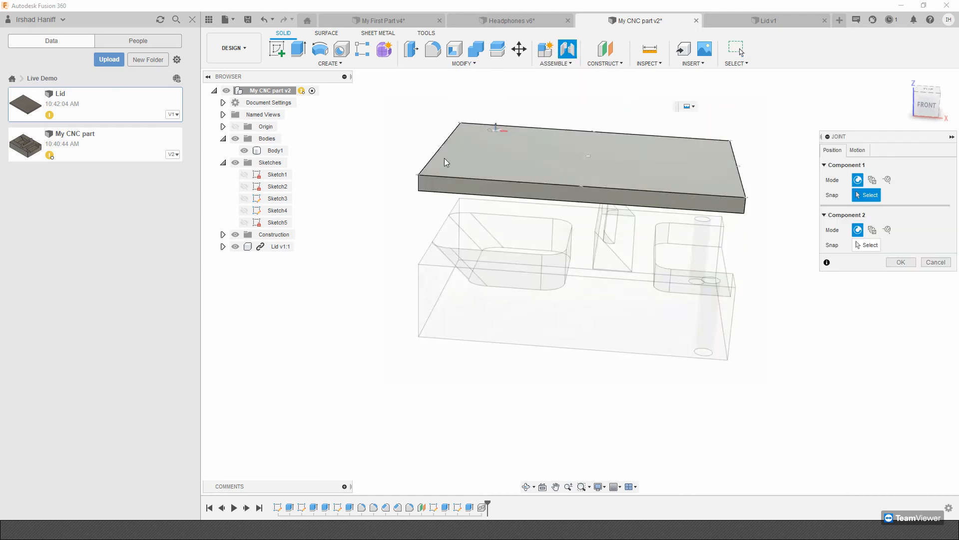
{"action": "left_click", "coordinate": [422, 175]}
{"action": "middle_click_drag", "start_coordinate": [440, 387], "coordinate": [482, 231], "text": "shift"}
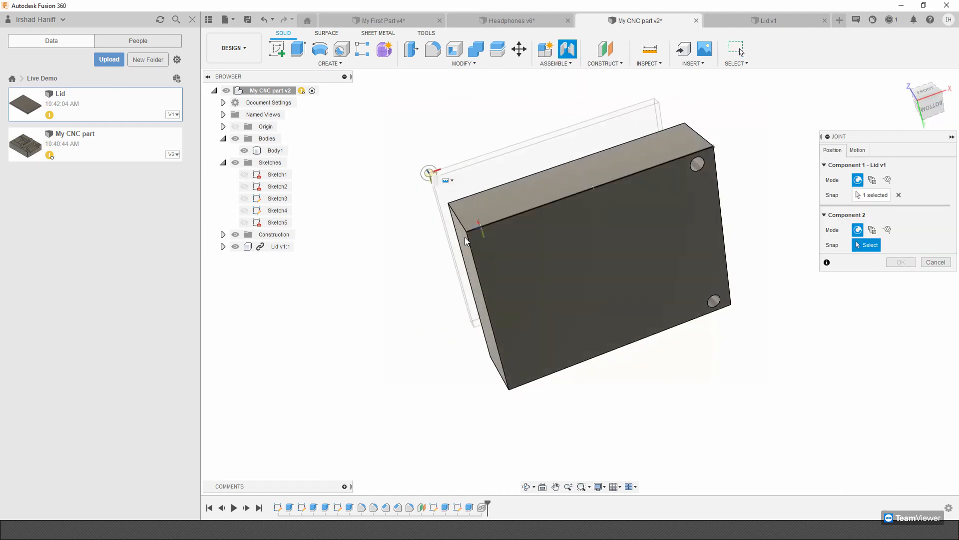
{"action": "left_click", "coordinate": [466, 234]}
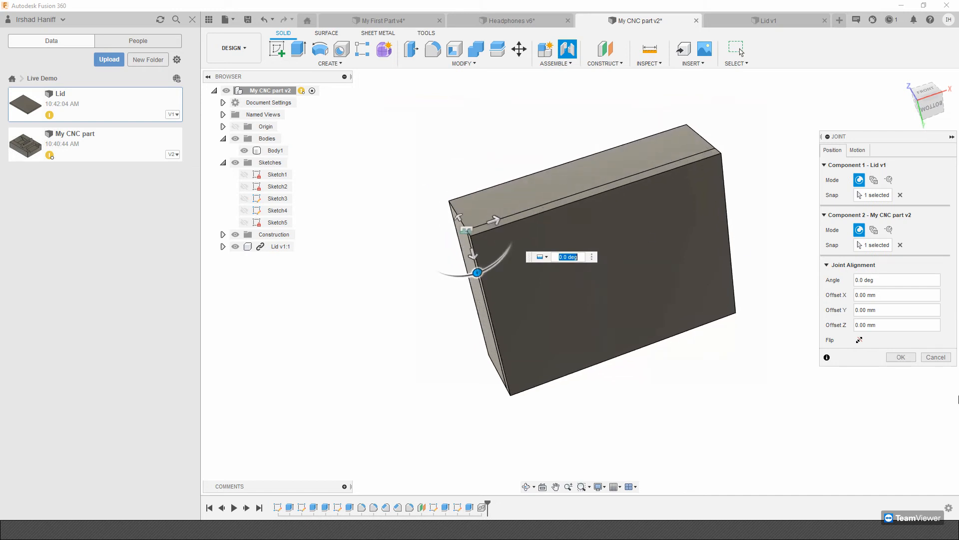
{"action": "left_click", "coordinate": [901, 357]}
{"action": "middle_click_drag", "start_coordinate": [662, 217], "coordinate": [682, 262], "text": "shift"}
{"action": "middle_click_drag", "start_coordinate": [711, 347], "coordinate": [745, 207], "text": "shift"}
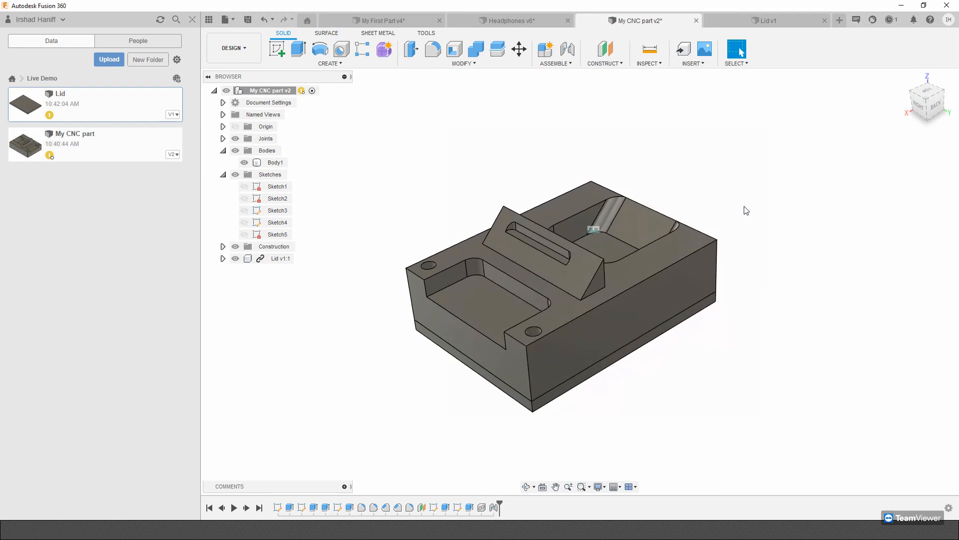
Highlight the linked Lid component in the block design, collapse the design tree's folders and hide the project files.
{"action": "left_click", "coordinate": [264, 261]}
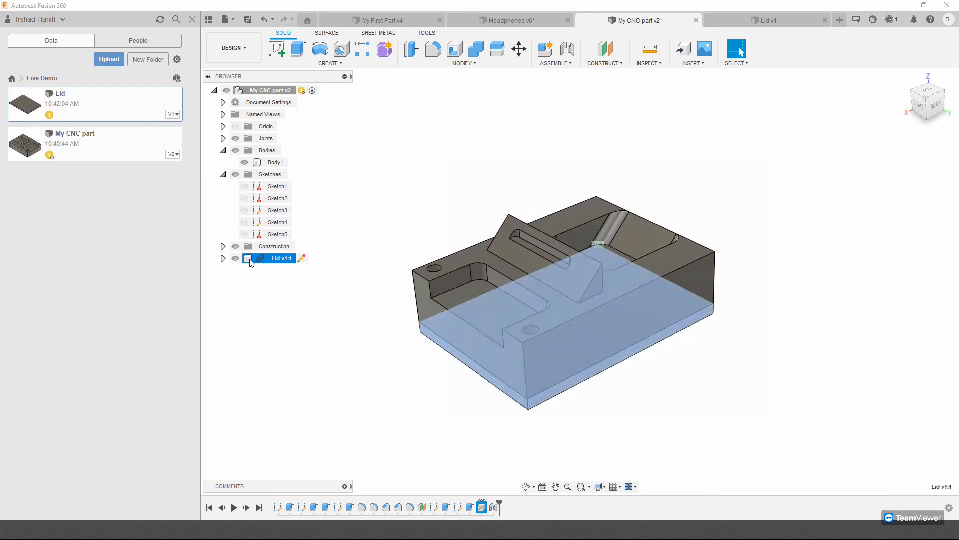
{"action": "double_click", "coordinate": [261, 91]}
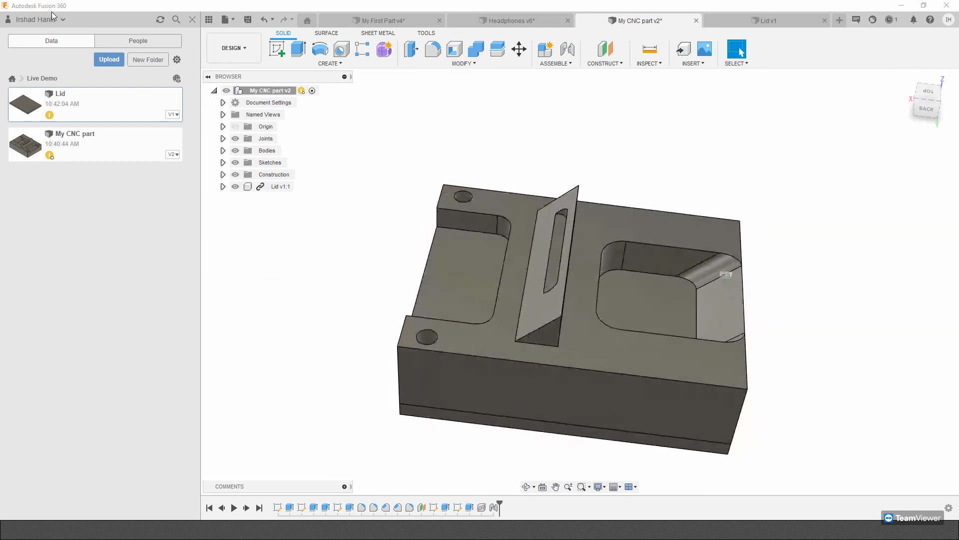
{"action": "left_click", "coordinate": [192, 19]}
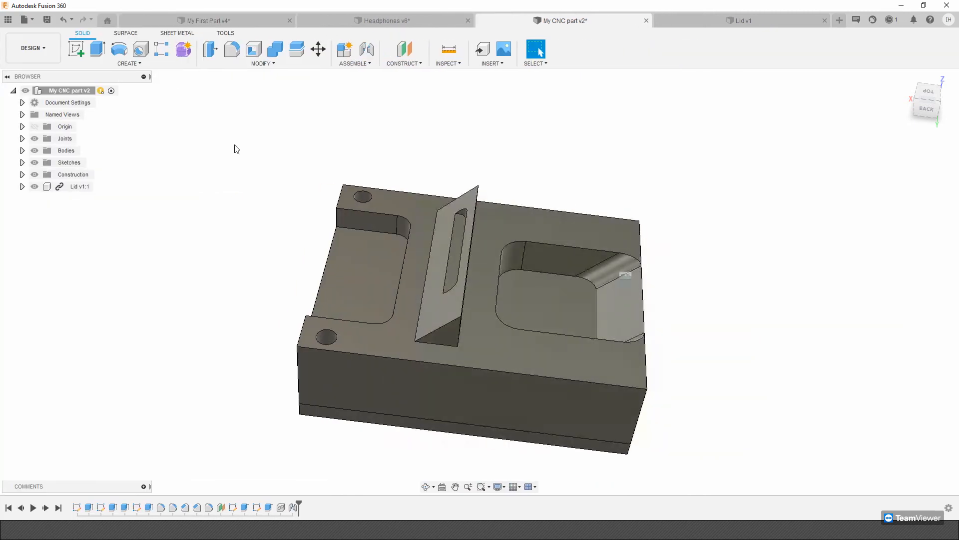
Start a sketch on the block's top face, project that face's outlines into it and finish the sketch.
{"action": "left_click", "coordinate": [76, 49]}
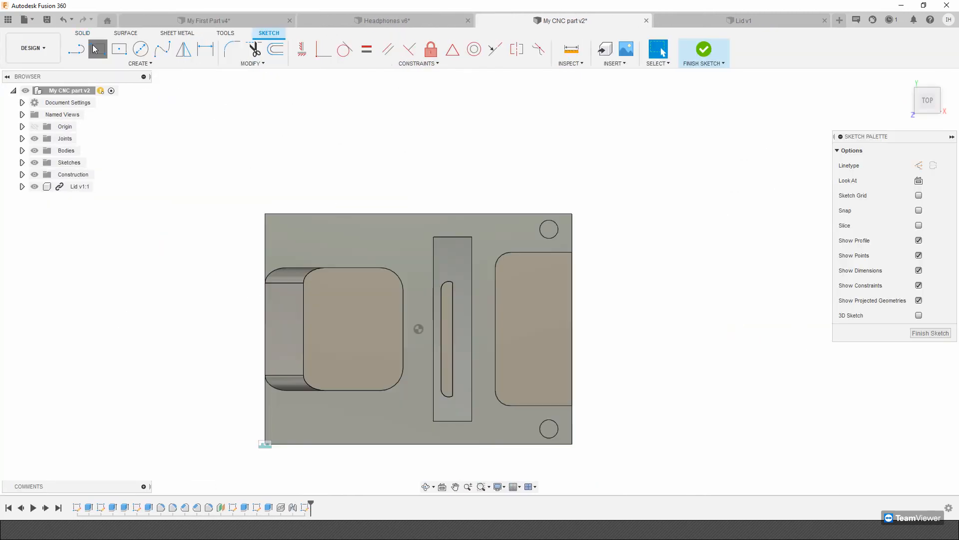
{"action": "left_click", "coordinate": [93, 45]}
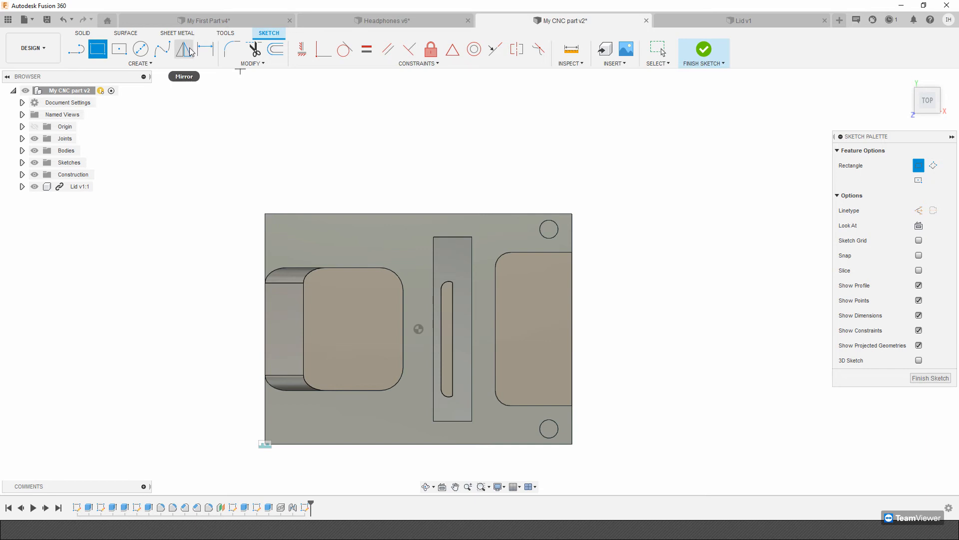
{"action": "left_click", "coordinate": [203, 66]}
{"action": "mouse_move", "coordinate": [149, 243]}
{"action": "left_click", "coordinate": [185, 247]}
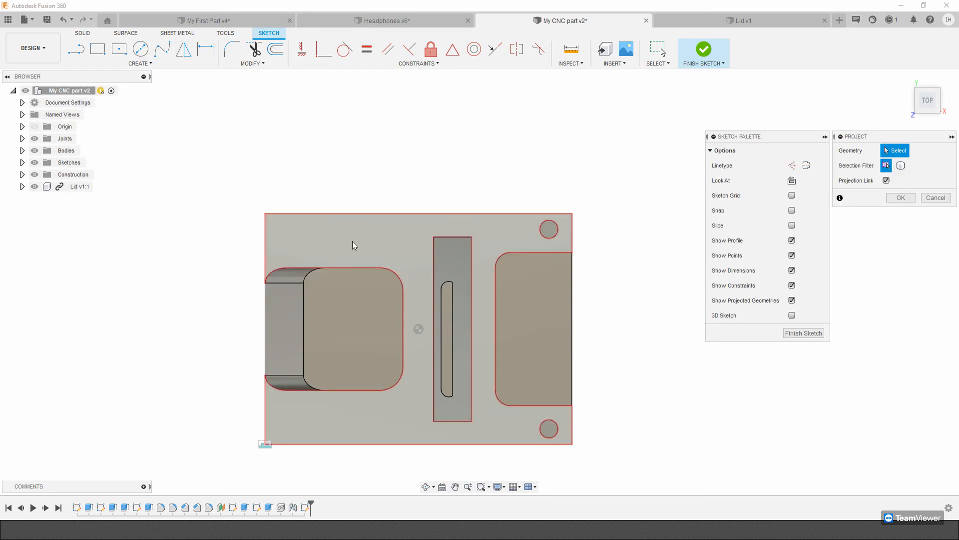
{"action": "left_click", "coordinate": [422, 424]}
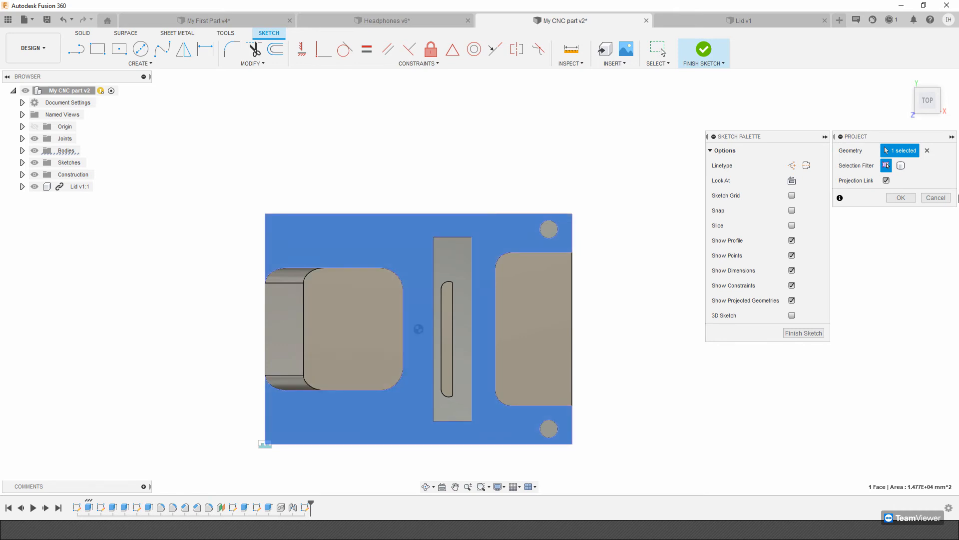
{"action": "left_click", "coordinate": [902, 198]}
{"action": "left_click", "coordinate": [928, 332]}
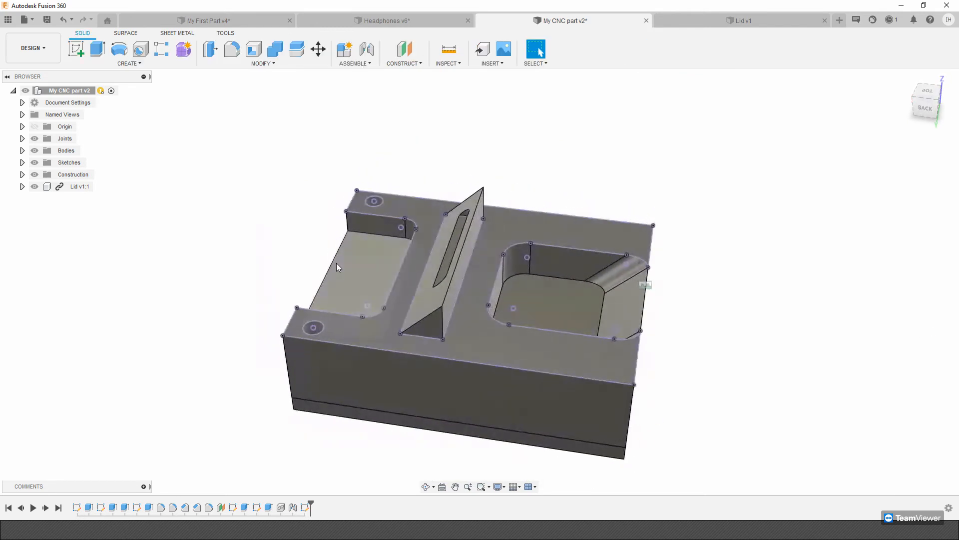
Extrude the projected top-face profile 10 mm upward as a new body.
{"action": "left_click", "coordinate": [97, 48]}
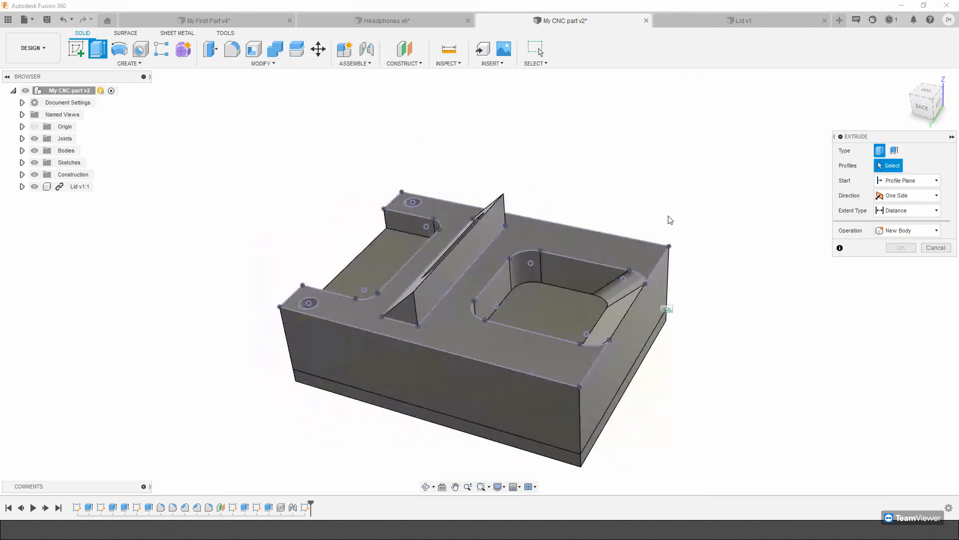
{"action": "left_click", "coordinate": [569, 244]}
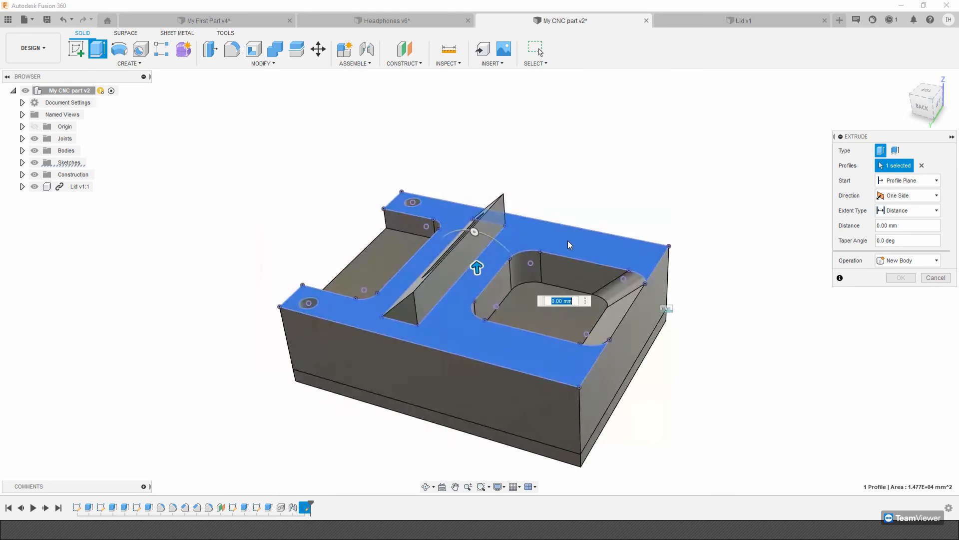
{"action": "middle_click_drag", "start_coordinate": [597, 312], "coordinate": [599, 300], "text": "shift"}
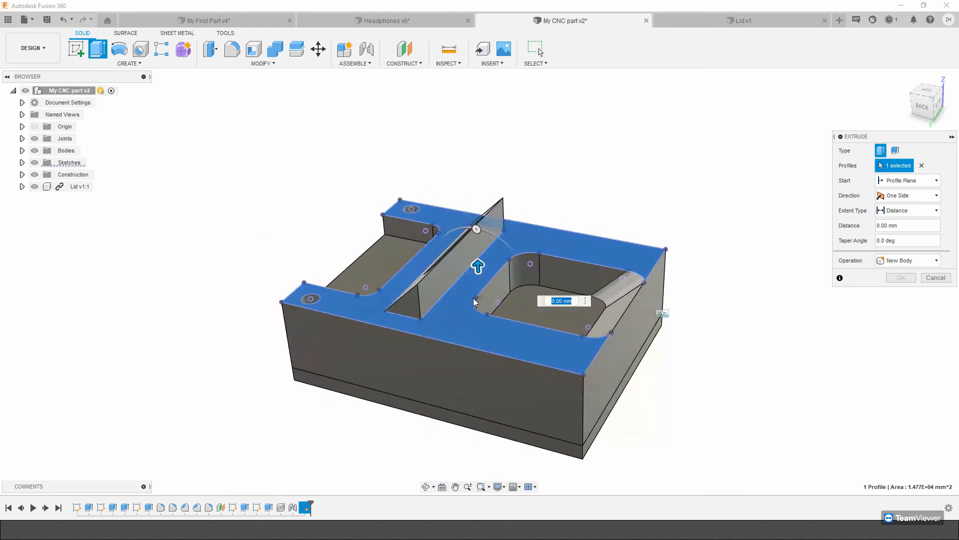
{"action": "left_click_drag", "start_coordinate": [478, 266], "coordinate": [477, 239]}
{"action": "middle_click_drag", "start_coordinate": [591, 273], "coordinate": [378, 304], "text": "shift"}
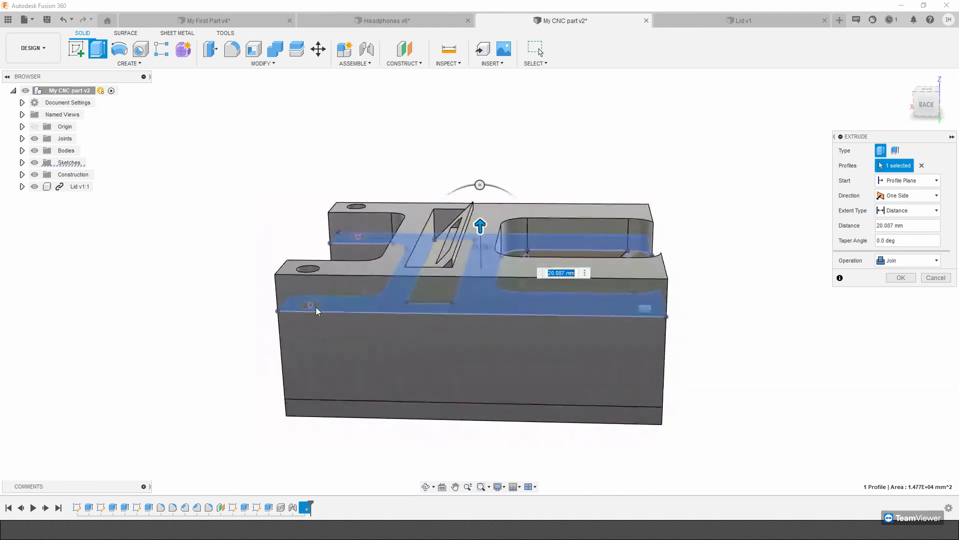
{"action": "middle_click_drag", "start_coordinate": [508, 318], "coordinate": [549, 217], "text": "shift"}
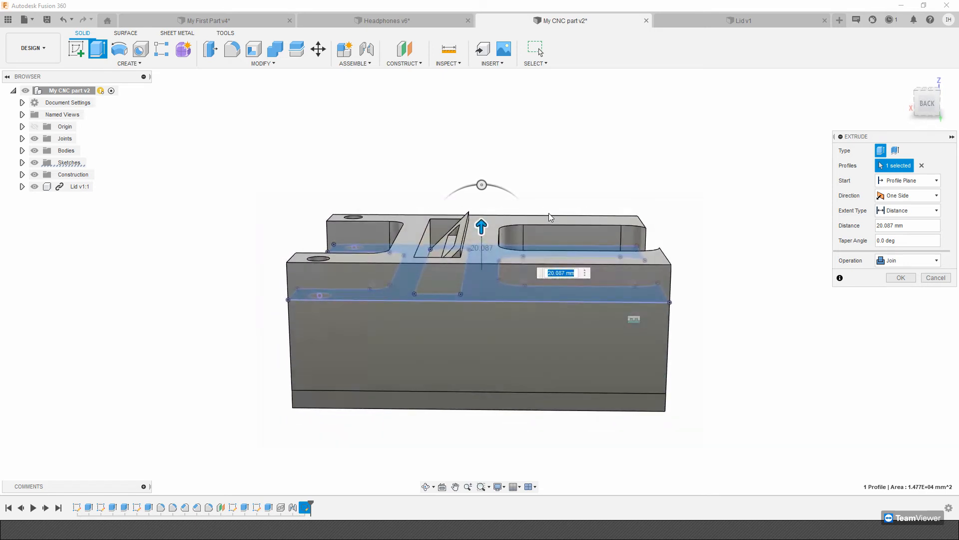
{"action": "type", "text": "10"}
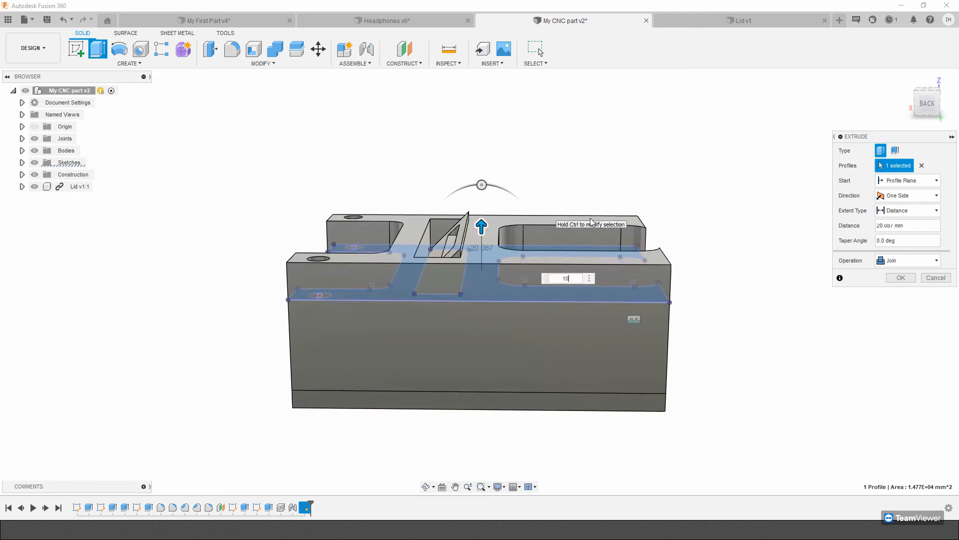
{"action": "middle_click_drag", "start_coordinate": [590, 222], "coordinate": [547, 233], "text": "shift"}
{"action": "left_click", "coordinate": [929, 261]}
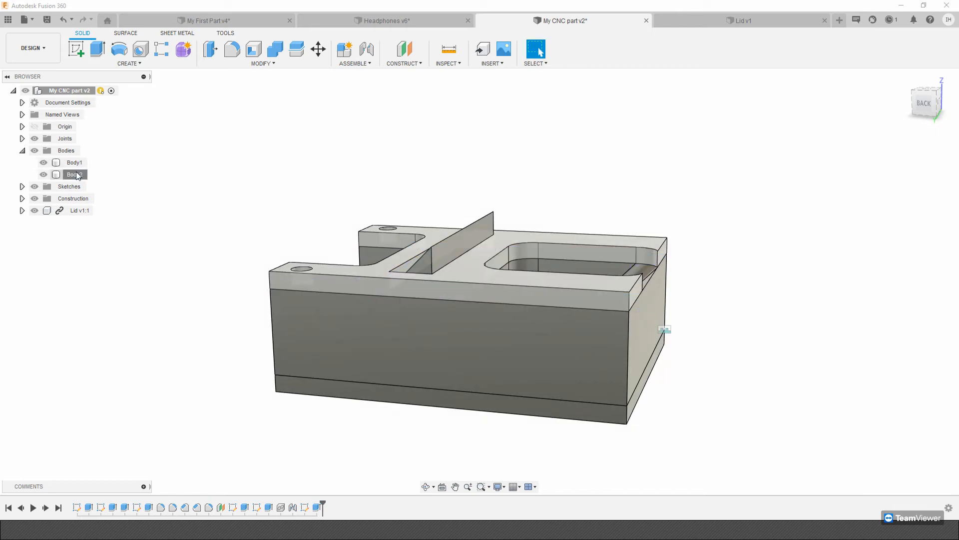
Convert the newly extruded top layer, Body2, into a component.
{"action": "left_click", "coordinate": [78, 175]}
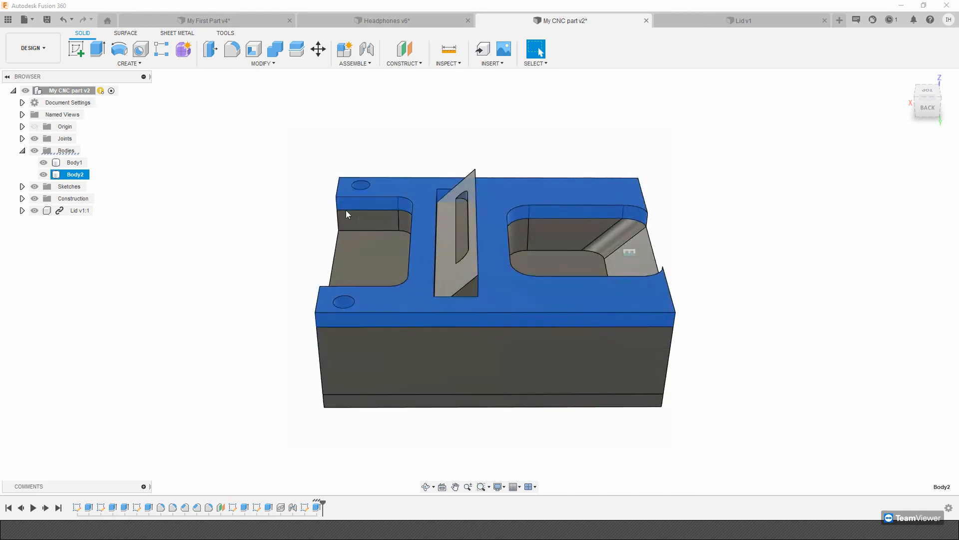
{"action": "left_click", "coordinate": [112, 175]}
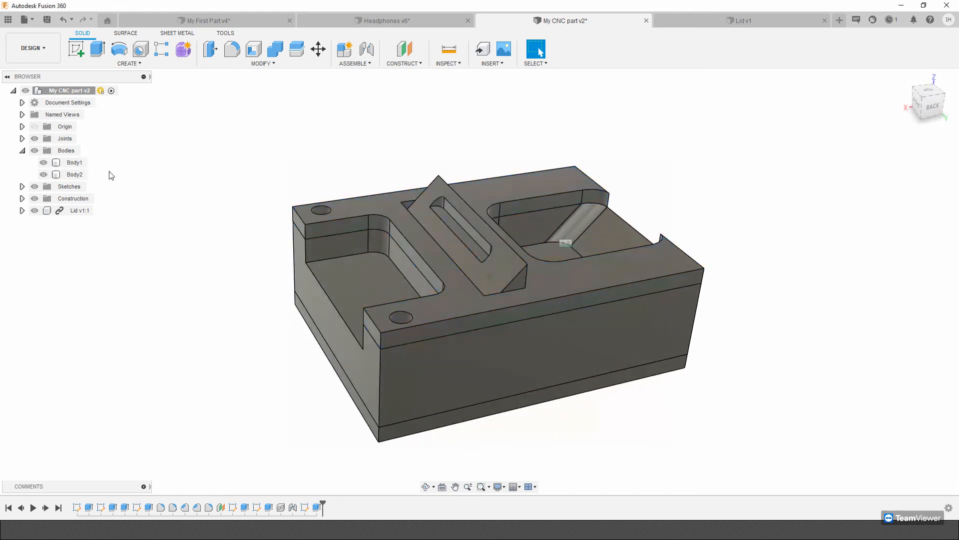
{"action": "left_click", "coordinate": [80, 175]}
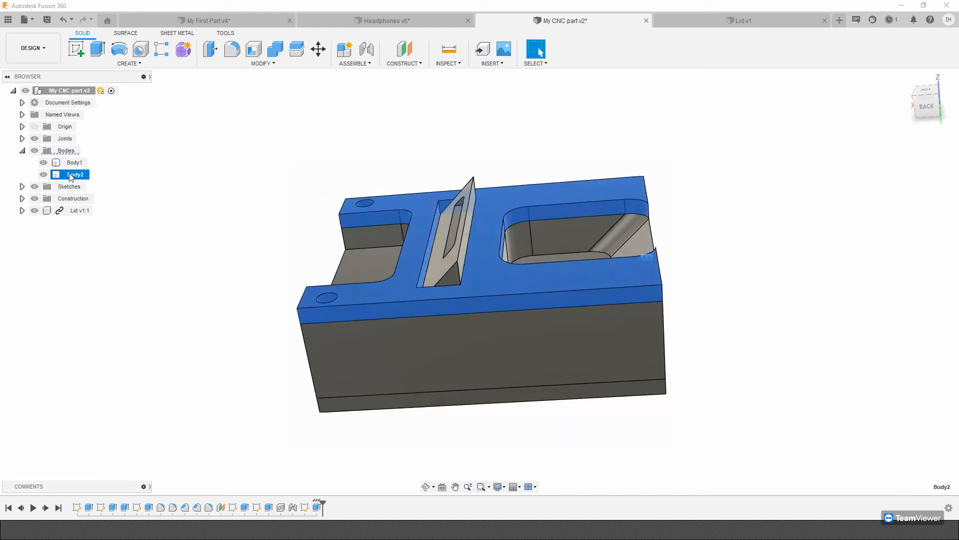
{"action": "right_click", "coordinate": [69, 174]}
{"action": "left_click", "coordinate": [97, 208]}
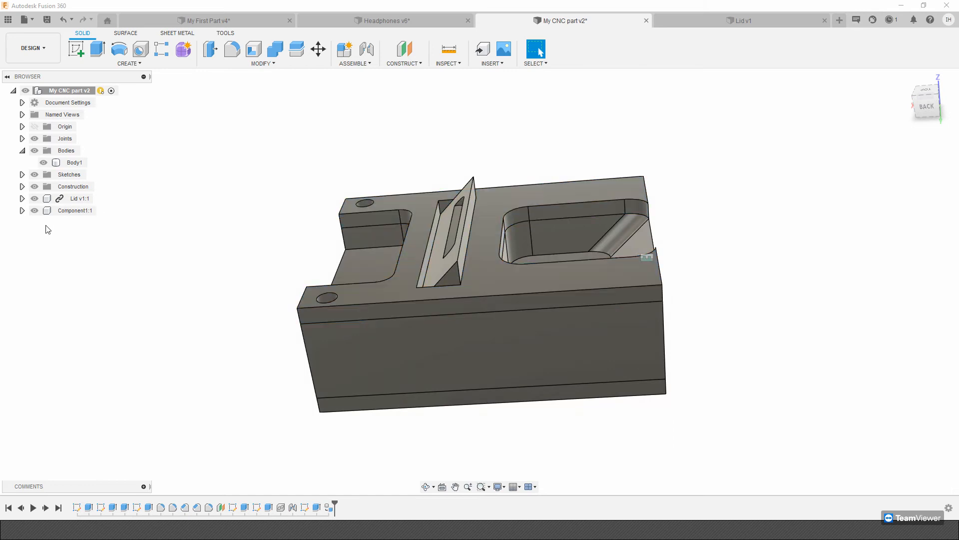
Highlight the linked lid for comparison with the new internal component and show the project's files.
{"action": "left_click", "coordinate": [59, 200]}
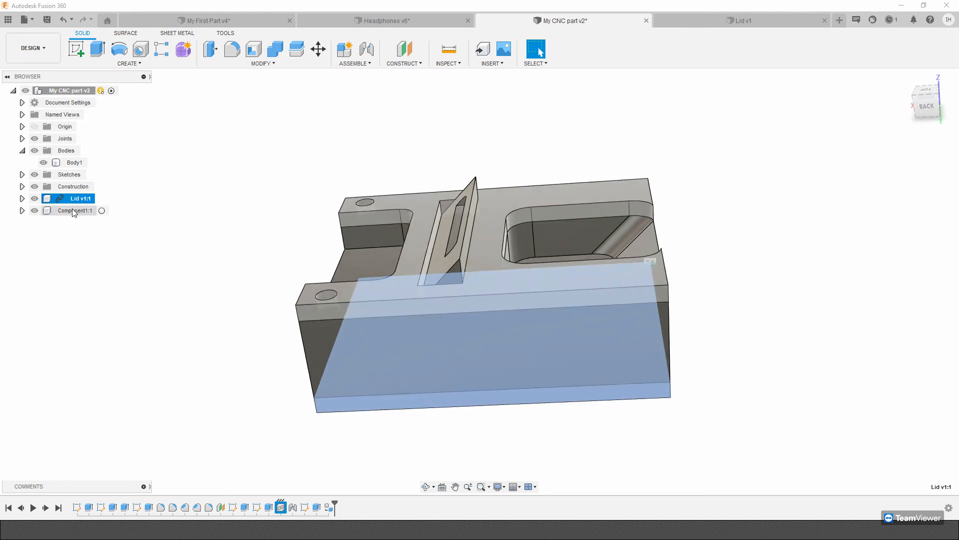
{"action": "left_click", "coordinate": [8, 25]}
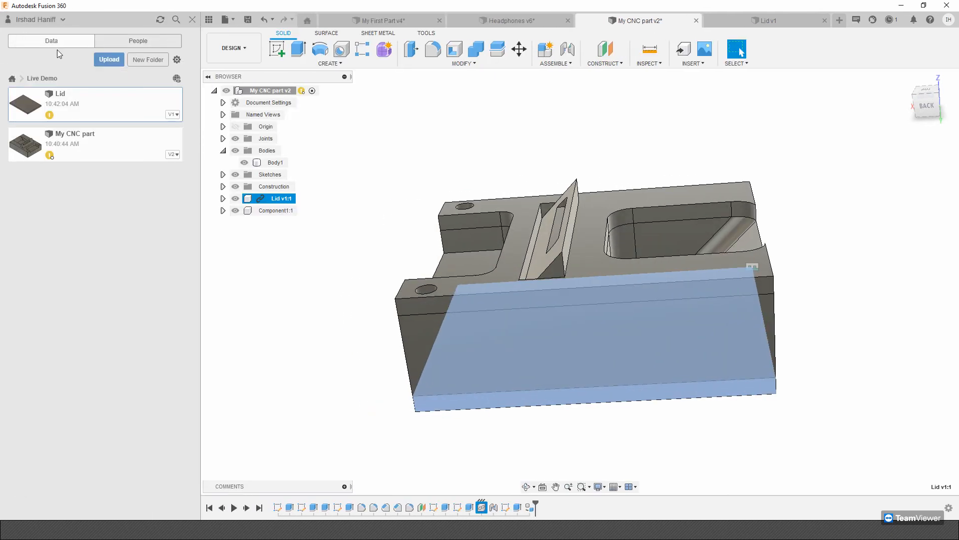
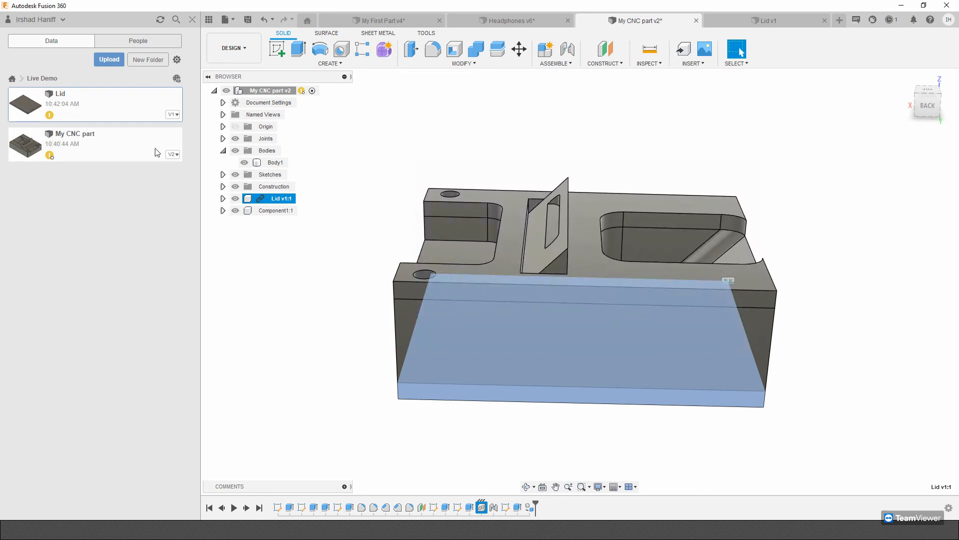
Highlight the internal component on the block and hide the project's files.
{"action": "left_click", "coordinate": [275, 211]}
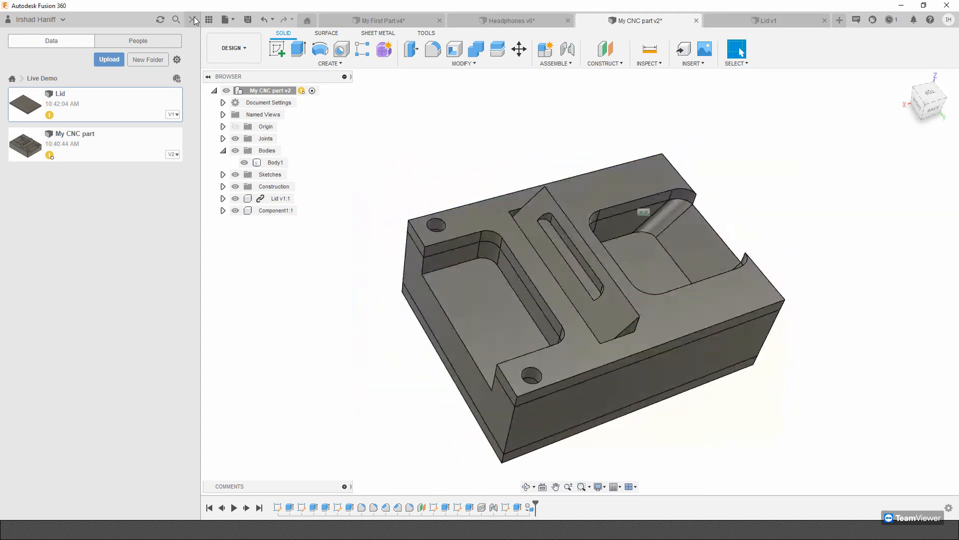
{"action": "left_click", "coordinate": [192, 19]}
{"action": "left_click", "coordinate": [160, 64]}
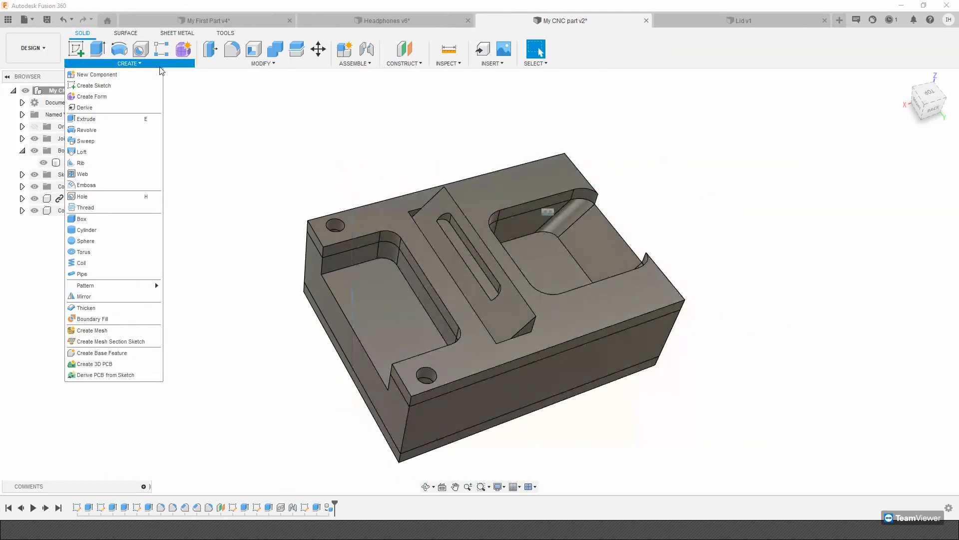
{"action": "left_click", "coordinate": [136, 73]}
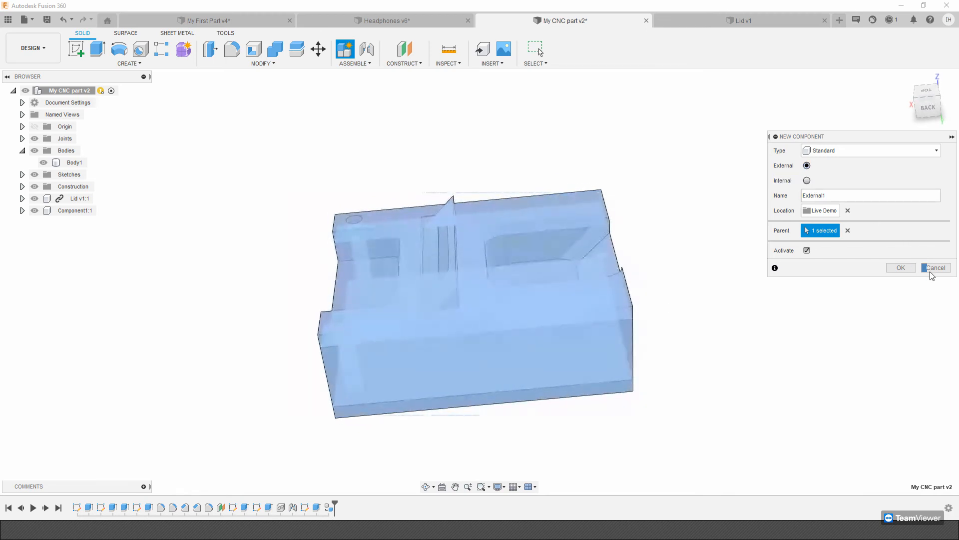
{"action": "left_click", "coordinate": [926, 267]}
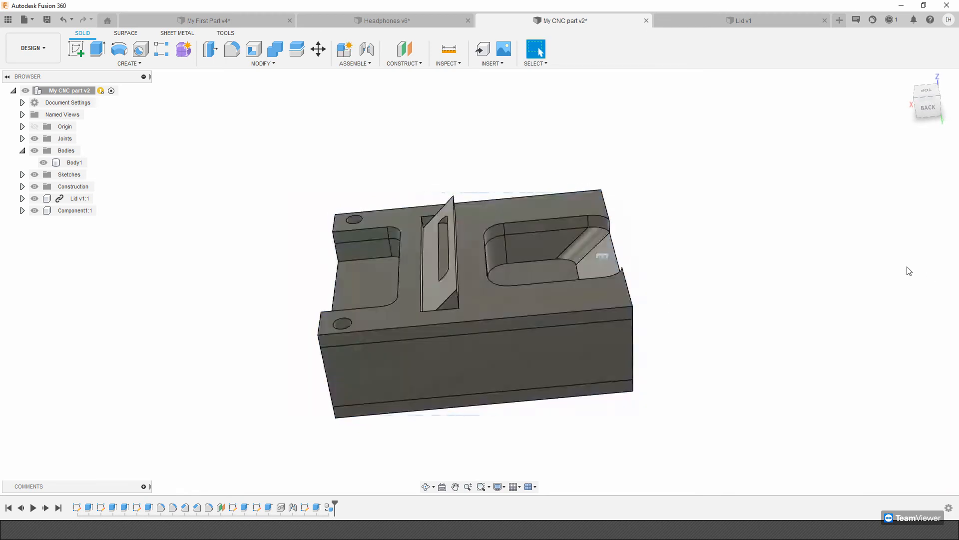
Highlight the block's body and the internal component for comparison, and clear the selection.
{"action": "left_click", "coordinate": [74, 163]}
{"action": "left_click", "coordinate": [75, 210]}
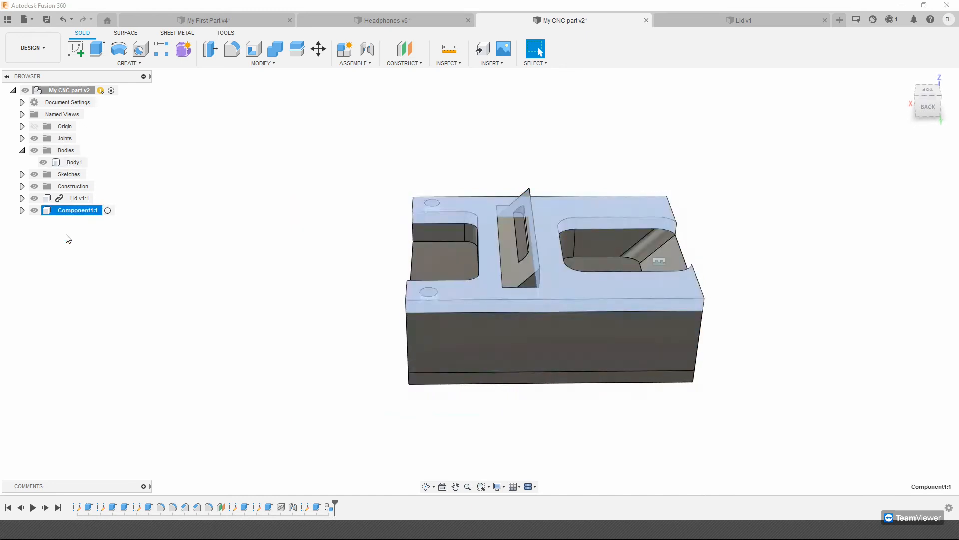
{"action": "middle_click_drag", "start_coordinate": [76, 213], "coordinate": [207, 244], "text": "shift"}
{"action": "left_click", "coordinate": [207, 245]}
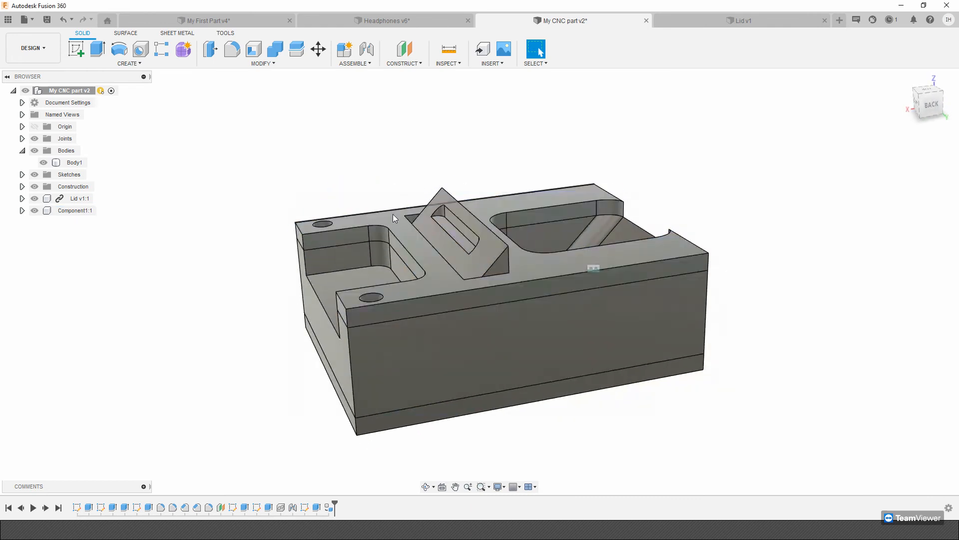
Lift the internal component off the block and set its underside corner beside the hole as the first joint snap point.
{"action": "left_click_drag", "start_coordinate": [390, 212], "coordinate": [401, 125]}
{"action": "middle_click_drag", "start_coordinate": [465, 345], "coordinate": [529, 310], "text": "shift"}
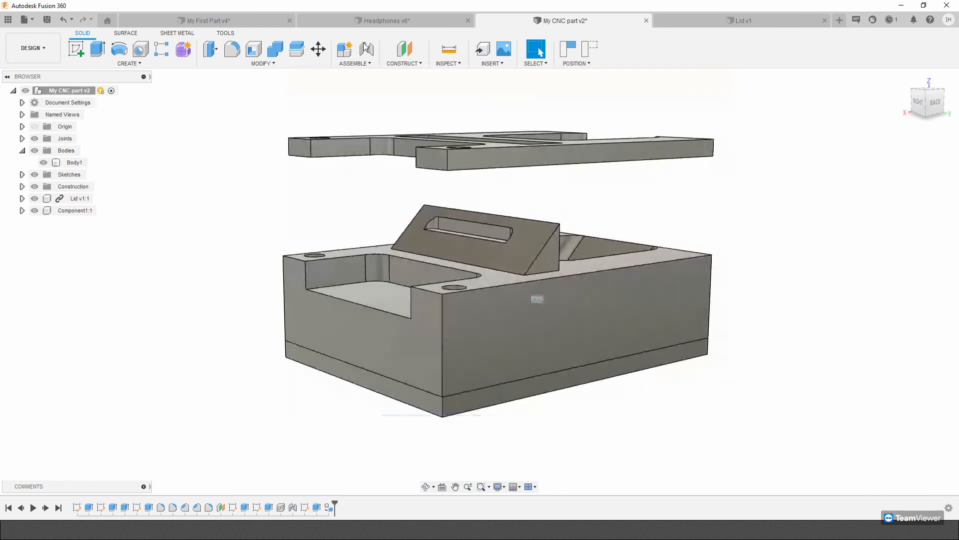
{"action": "left_click", "coordinate": [367, 48]}
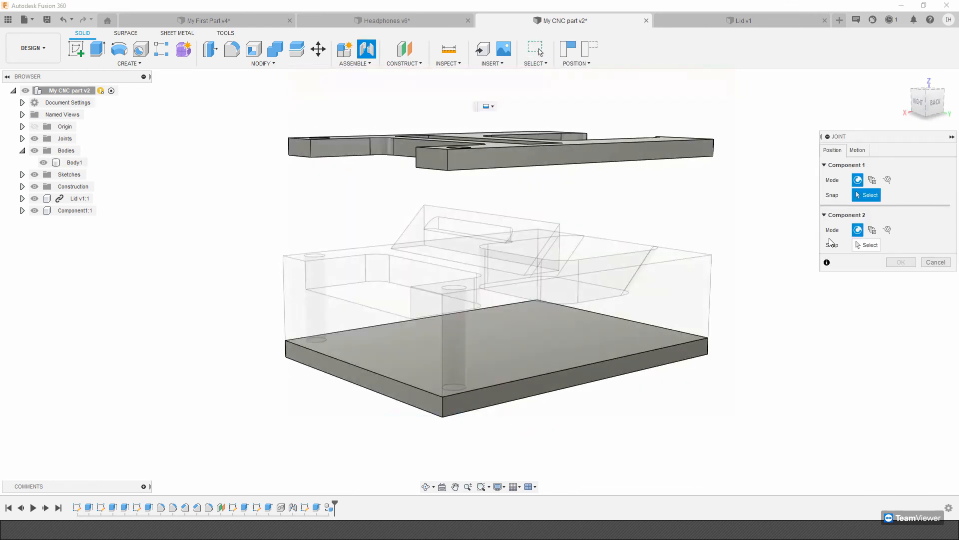
{"action": "middle_click_drag", "start_coordinate": [425, 183], "coordinate": [439, 134], "text": "shift"}
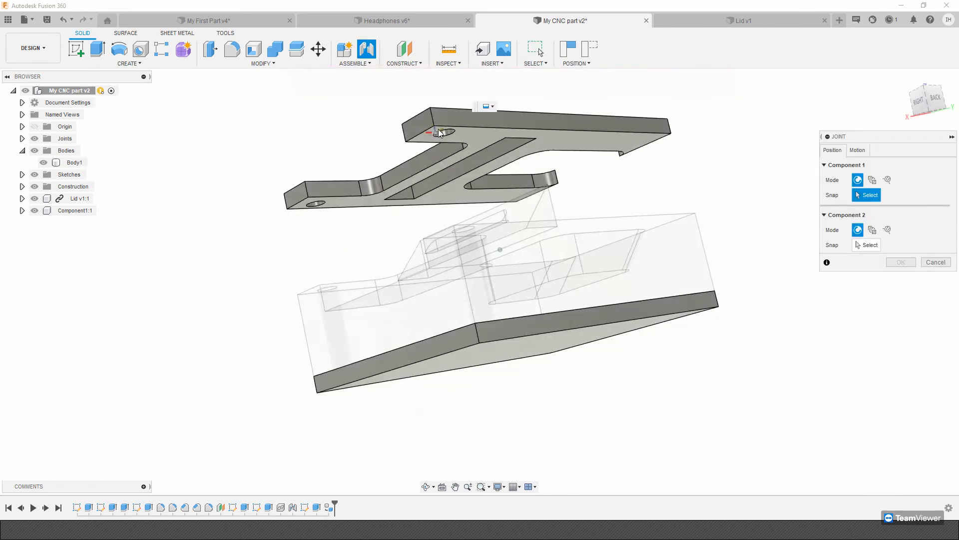
{"action": "left_click", "coordinate": [436, 131]}
{"action": "middle_click_drag", "start_coordinate": [499, 157], "coordinate": [462, 346], "text": "shift"}
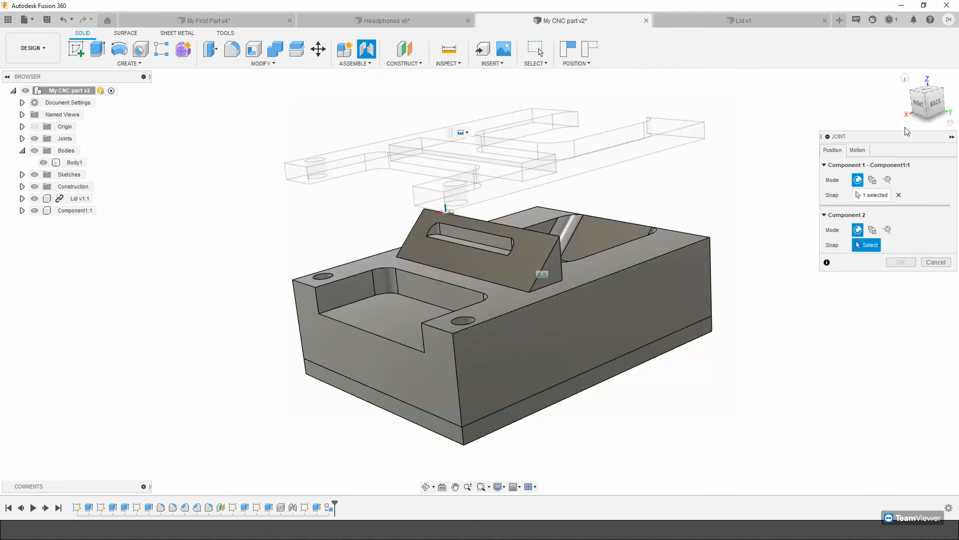
Snap the component to the block's matching top corner beside the hole and create the rigid joint.
{"action": "left_click", "coordinate": [857, 151]}
{"action": "left_click", "coordinate": [832, 150]}
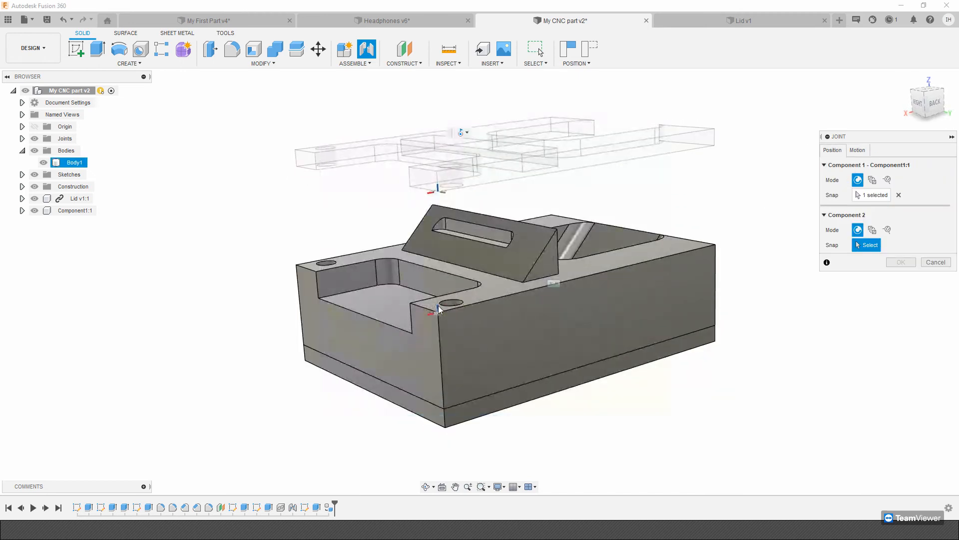
{"action": "middle_click_drag", "start_coordinate": [436, 308], "coordinate": [414, 332], "text": "shift"}
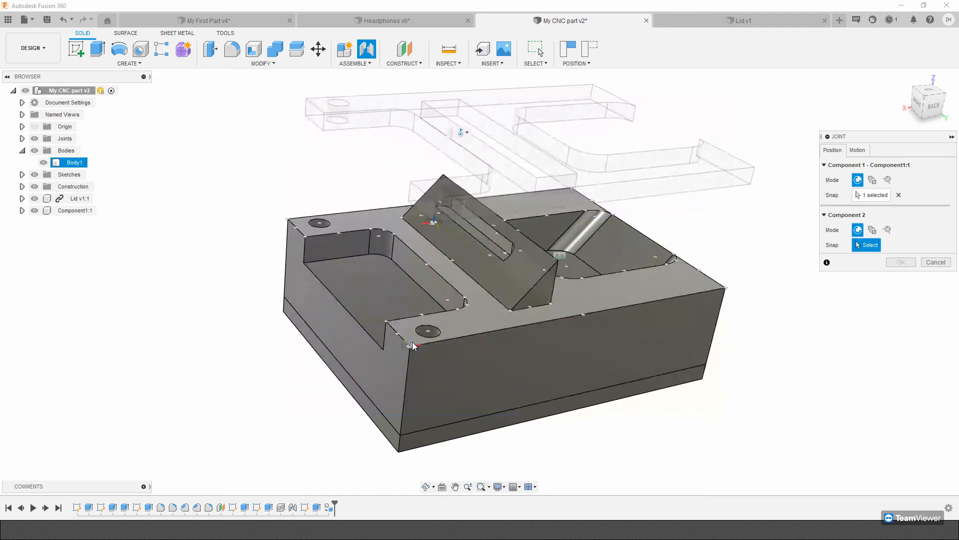
{"action": "left_click", "coordinate": [412, 345]}
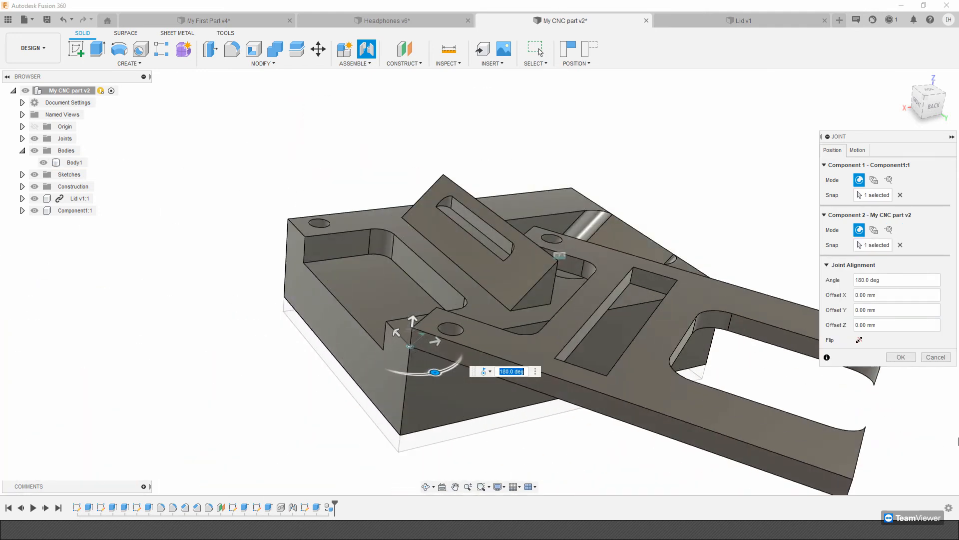
{"action": "left_click", "coordinate": [858, 150]}
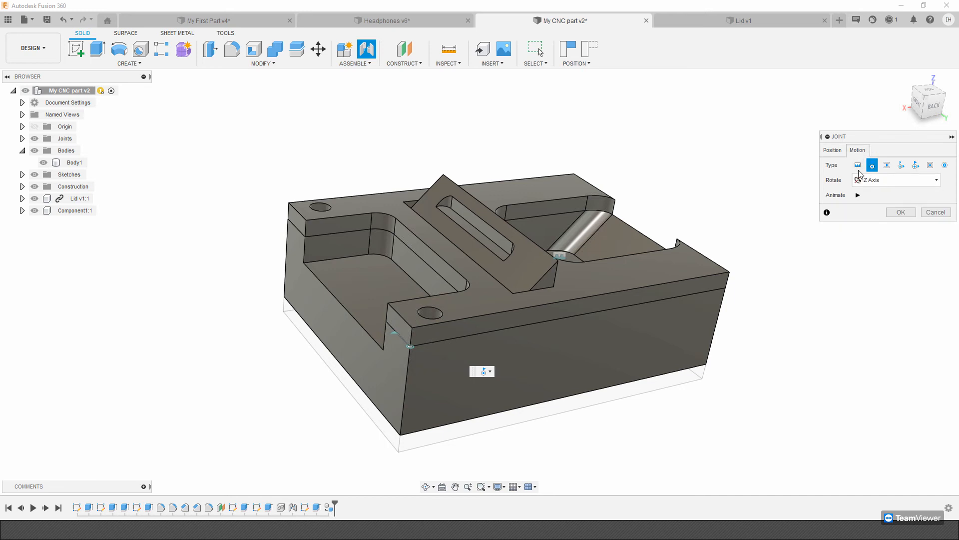
{"action": "left_click", "coordinate": [904, 198]}
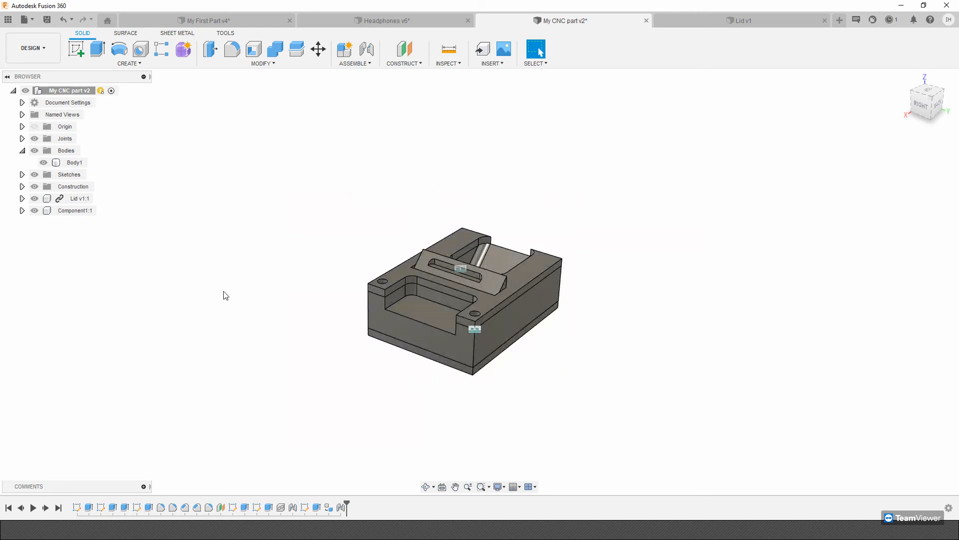
Create a new drawing from the design containing the full assembly, from scratch, with ISO standard, mm units and an A3 sheet.
{"action": "left_click", "coordinate": [52, 52]}
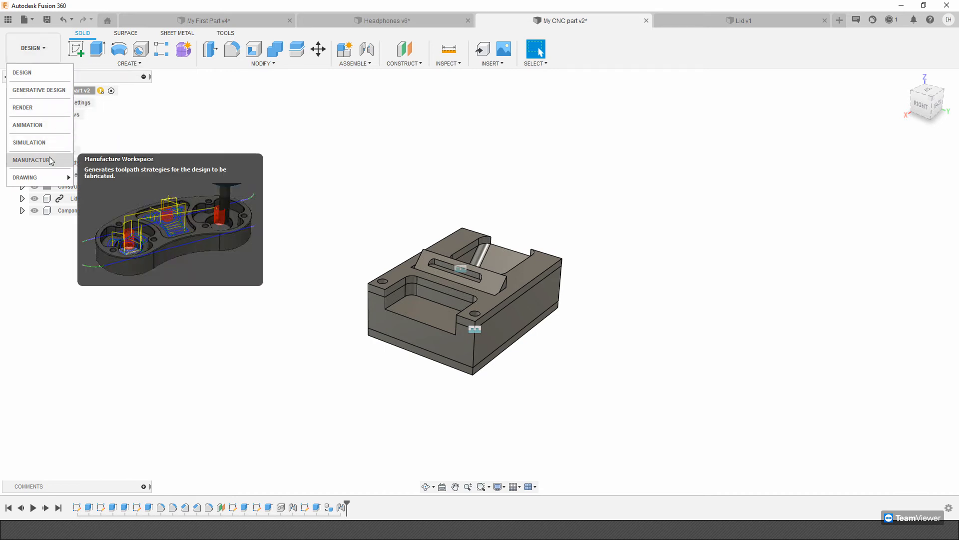
{"action": "mouse_move", "coordinate": [43, 180]}
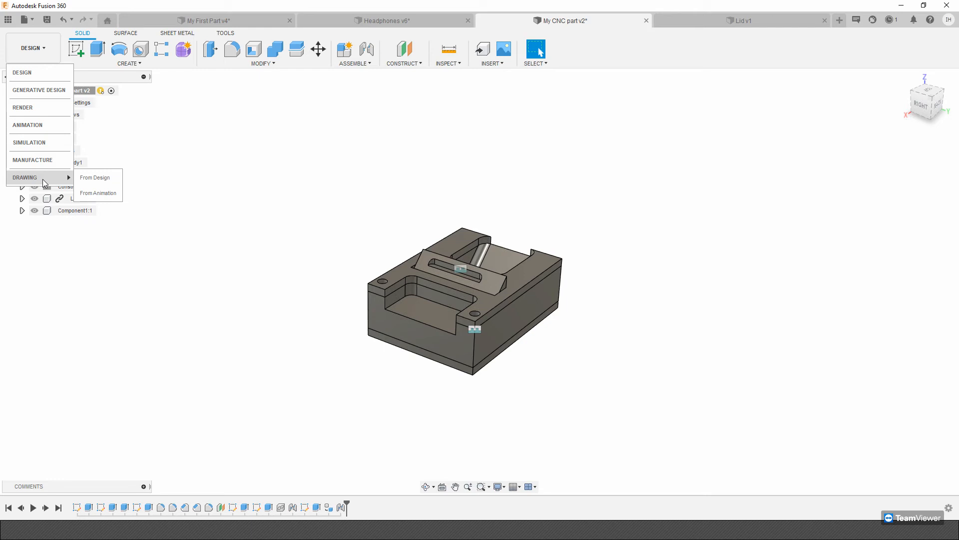
{"action": "left_click", "coordinate": [97, 180]}
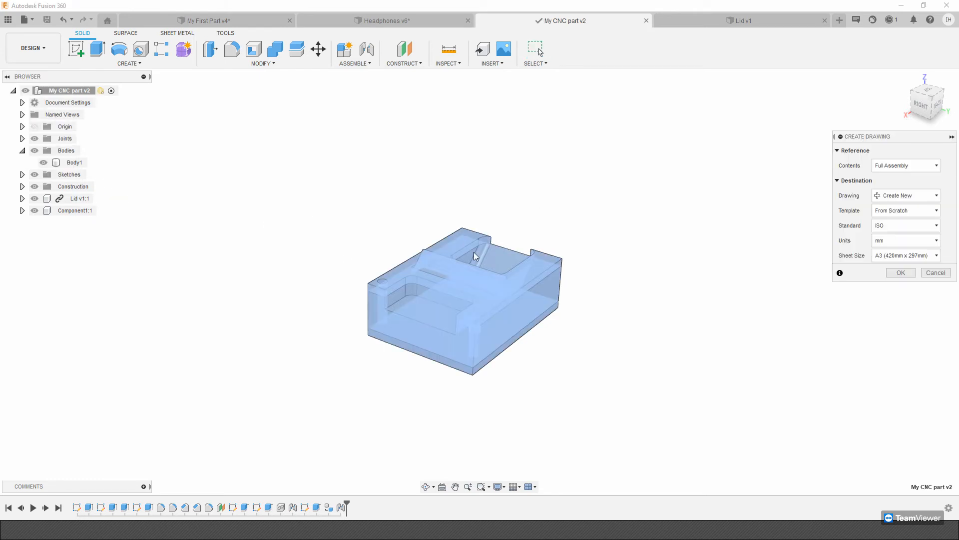
{"action": "left_click", "coordinate": [927, 166]}
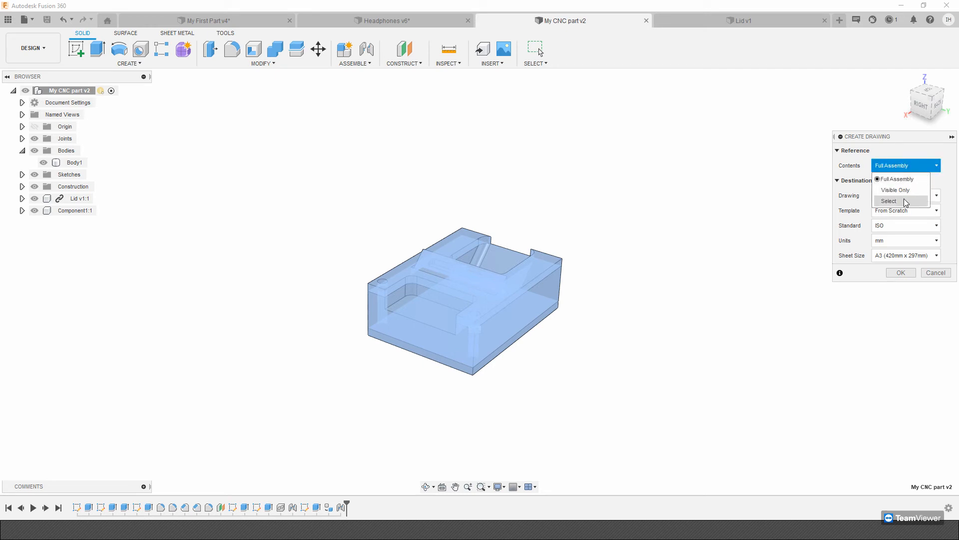
{"action": "left_click", "coordinate": [902, 202]}
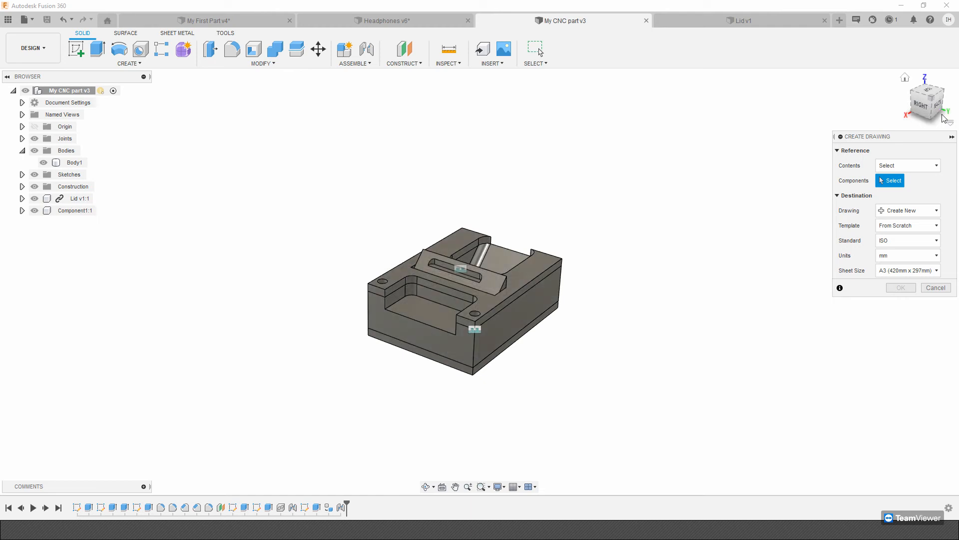
{"action": "left_click", "coordinate": [910, 170]}
{"action": "left_click", "coordinate": [905, 176]}
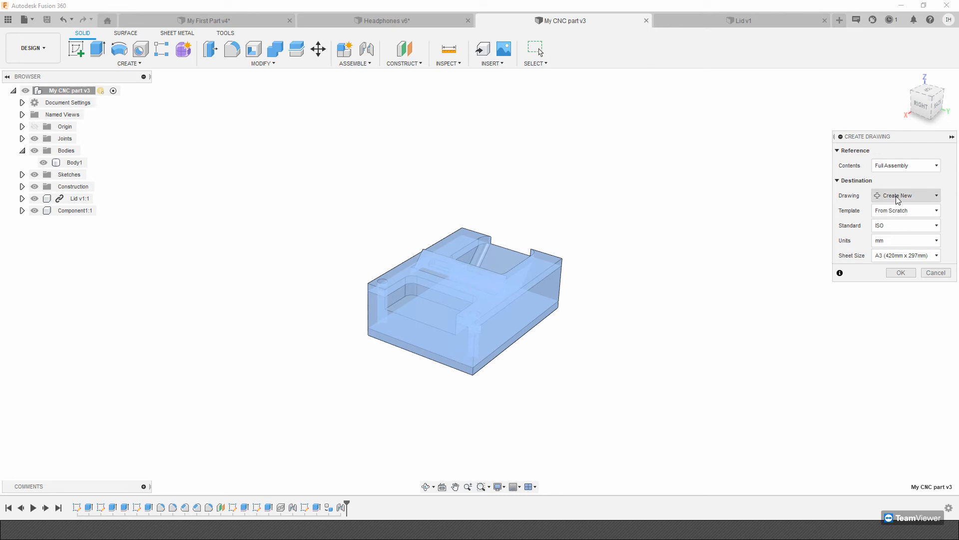
{"action": "left_click", "coordinate": [901, 273]}
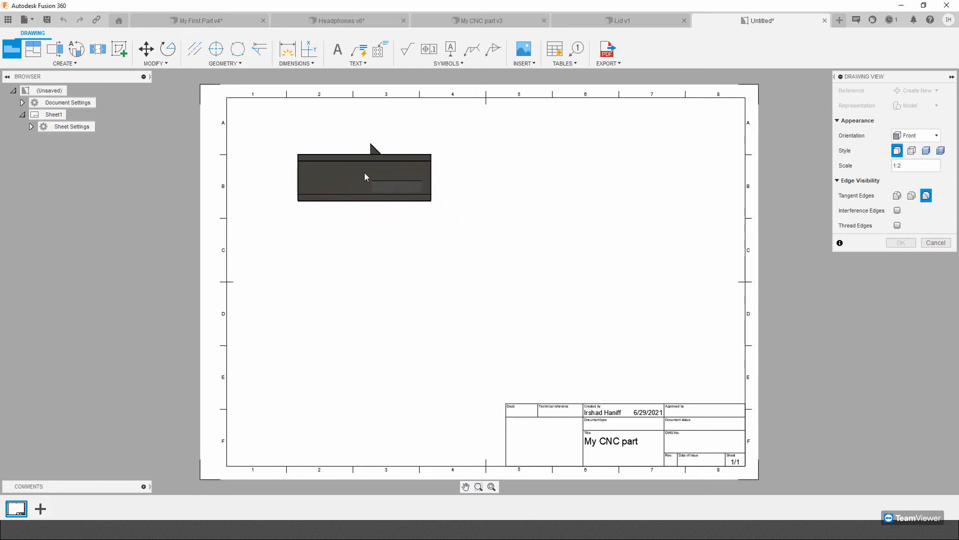
Place the front base view at 1:2 scale on the sheet and project the top, side and isometric views from it.
{"action": "left_click", "coordinate": [365, 173]}
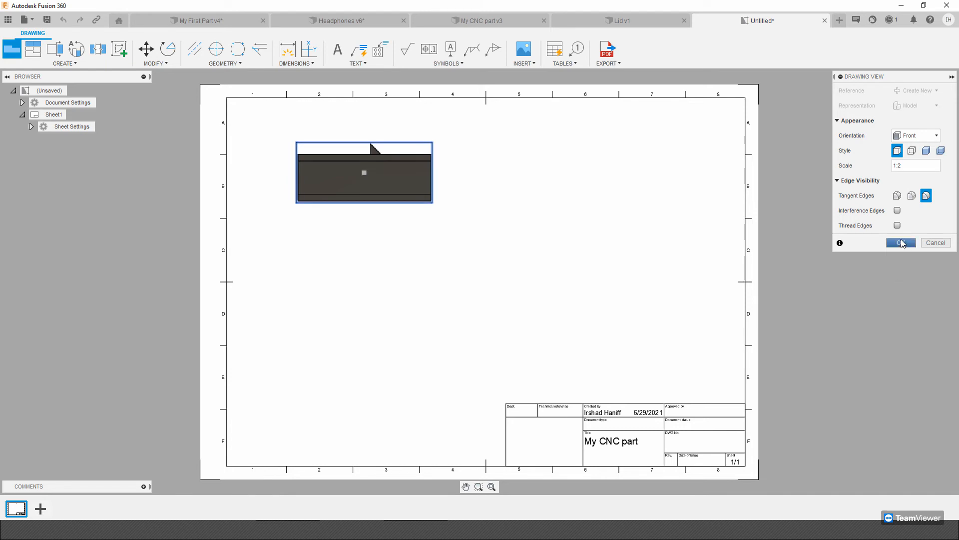
{"action": "left_click", "coordinate": [901, 242]}
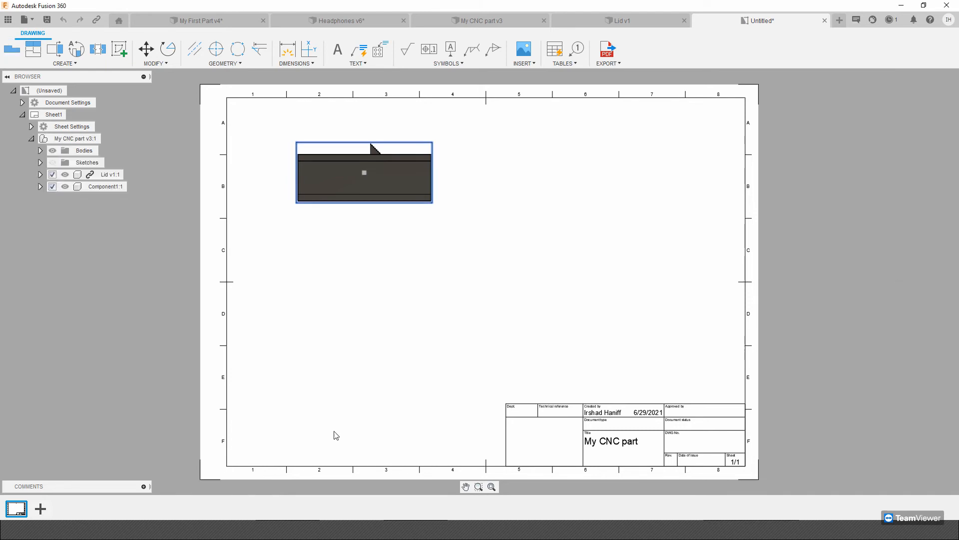
{"action": "left_click", "coordinate": [33, 48]}
{"action": "left_click", "coordinate": [369, 187]}
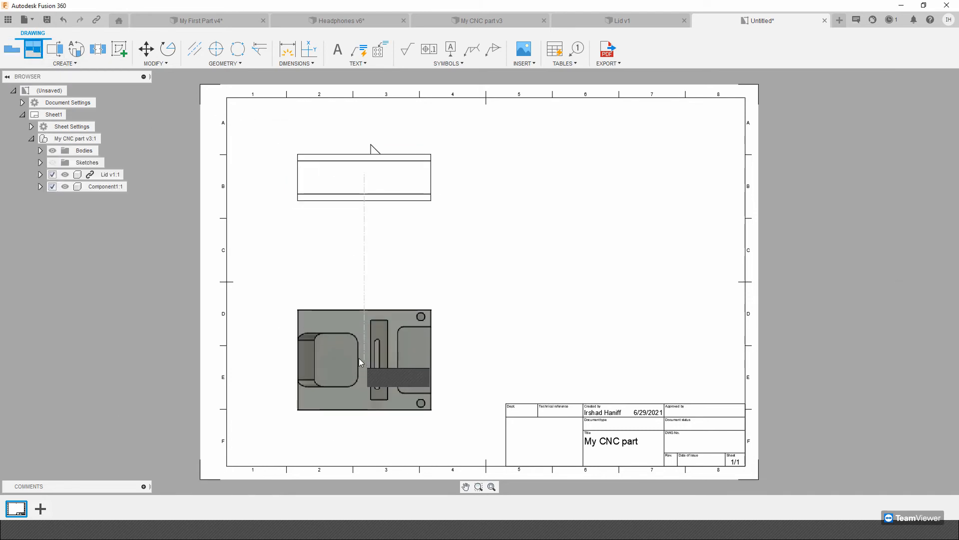
{"action": "left_click", "coordinate": [356, 319]}
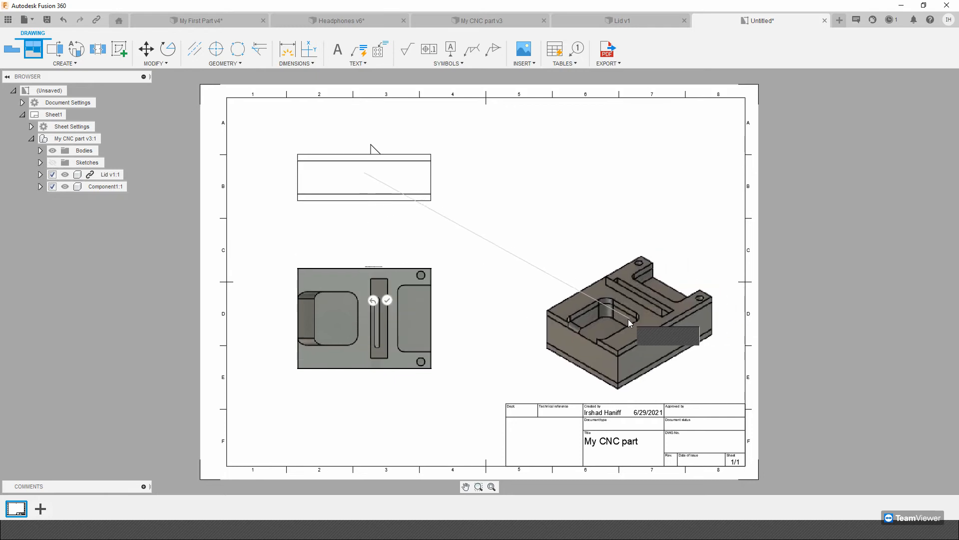
{"action": "left_click", "coordinate": [619, 319]}
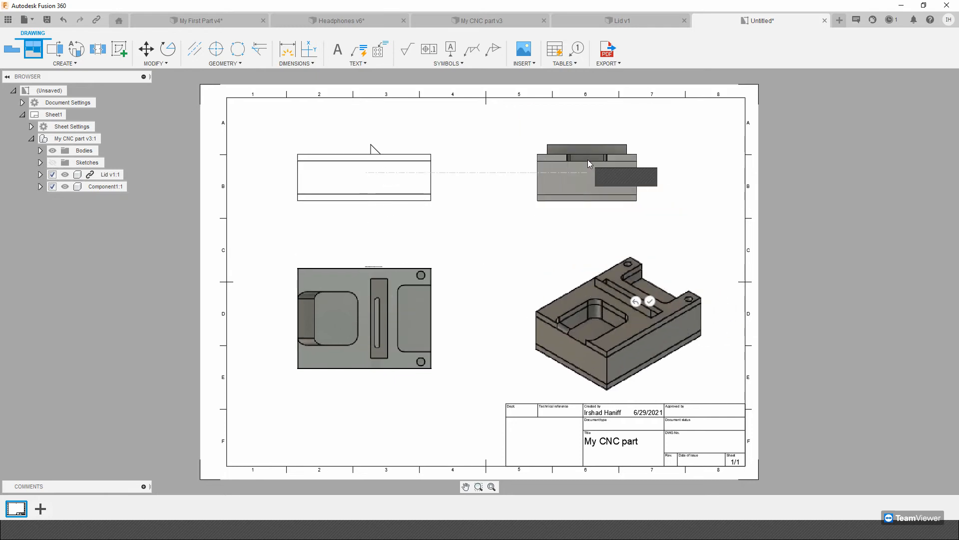
{"action": "left_click", "coordinate": [620, 168]}
{"action": "left_click", "coordinate": [624, 144]}
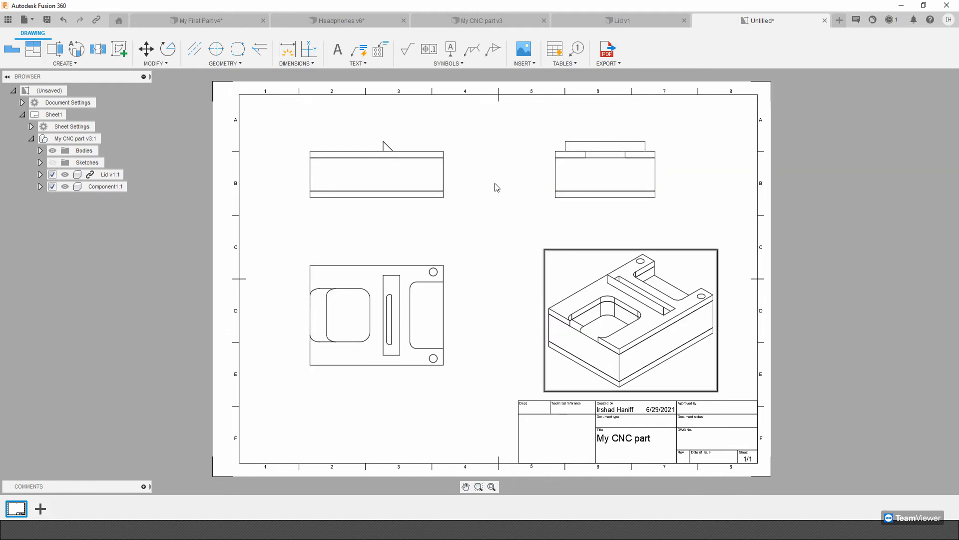
Set the front base view's style to show visible and hidden edges.
{"action": "double_click", "coordinate": [385, 148]}
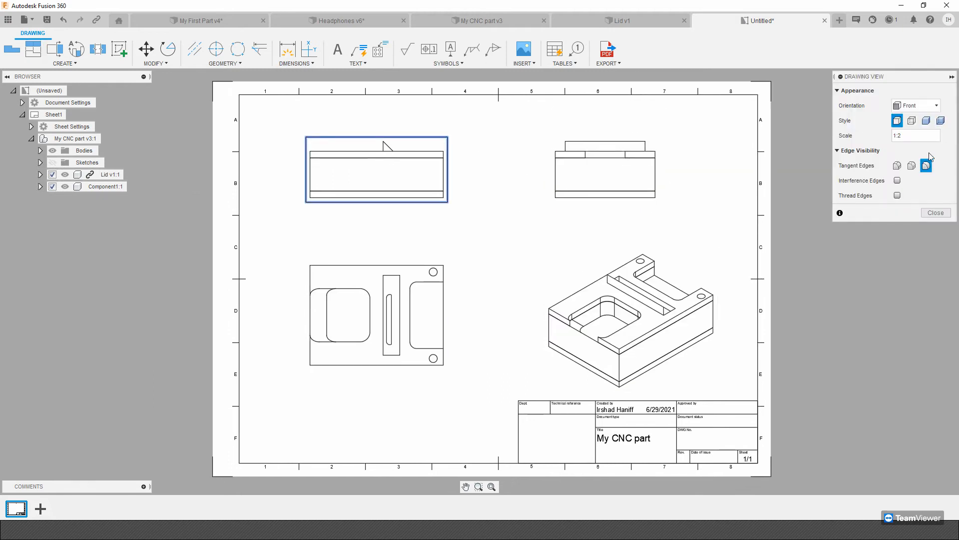
{"action": "left_click", "coordinate": [913, 122]}
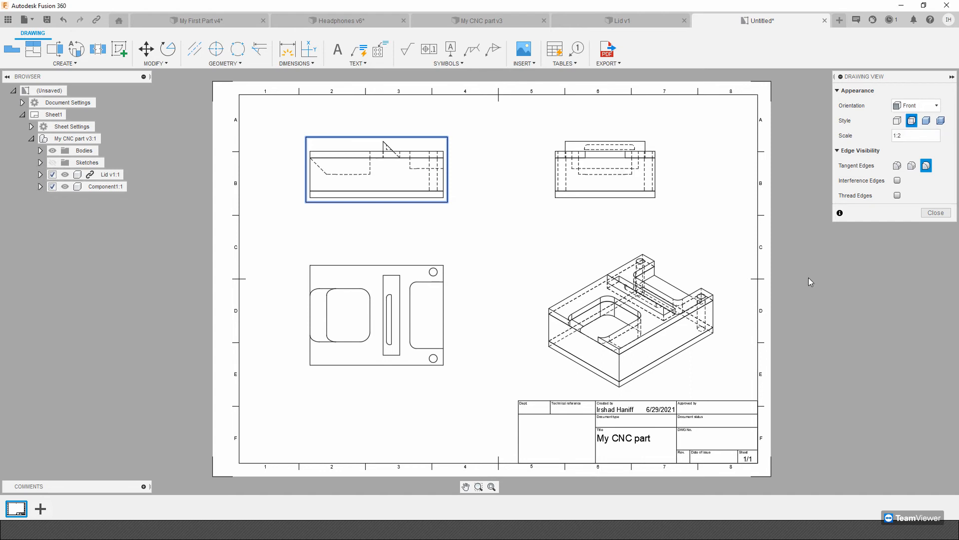
{"action": "left_click", "coordinate": [932, 213]}
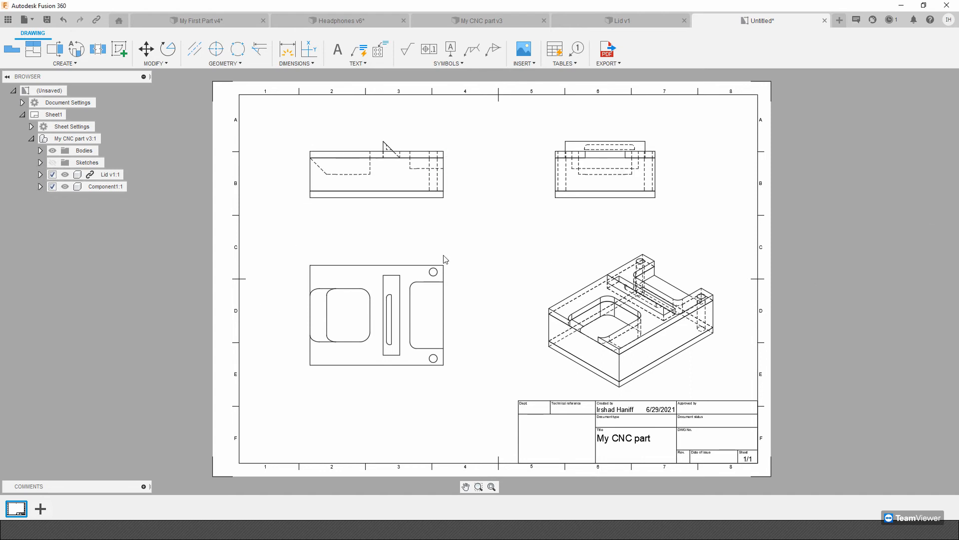
Set the projected top view's own style to visible and hidden edges instead of inheriting it from the parent.
{"action": "double_click", "coordinate": [362, 264]}
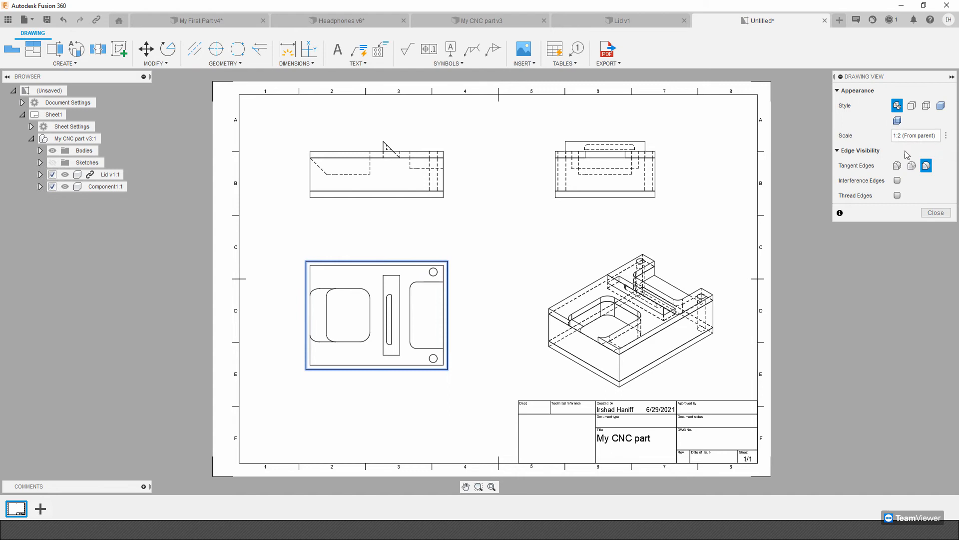
{"action": "left_click", "coordinate": [926, 105]}
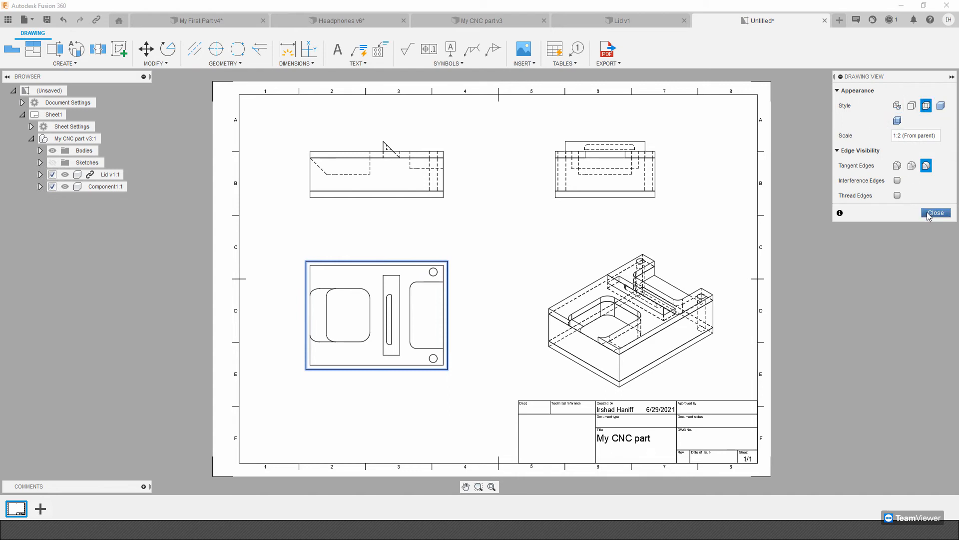
{"action": "left_click", "coordinate": [935, 213]}
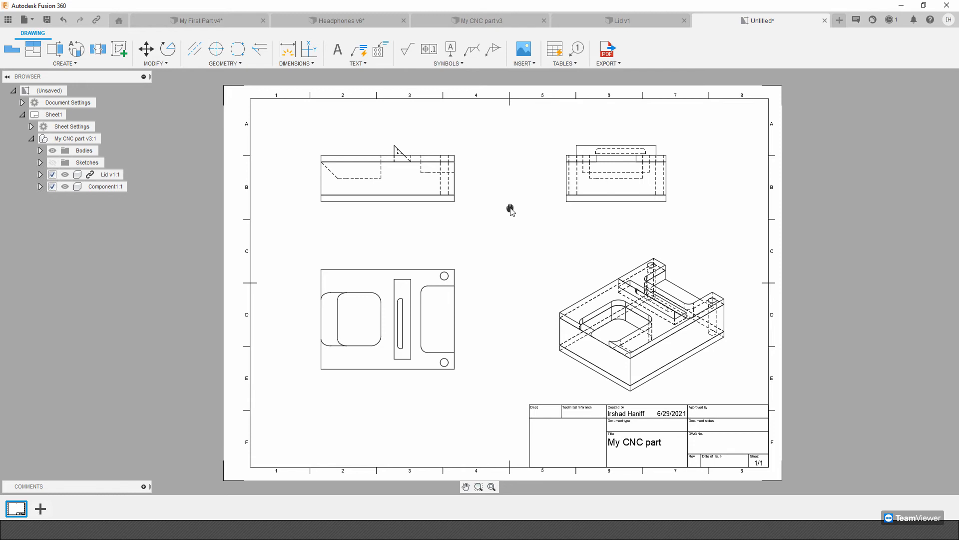
Set the isometric view's style to shaded with full-length tangent edges.
{"action": "double_click", "coordinate": [599, 257]}
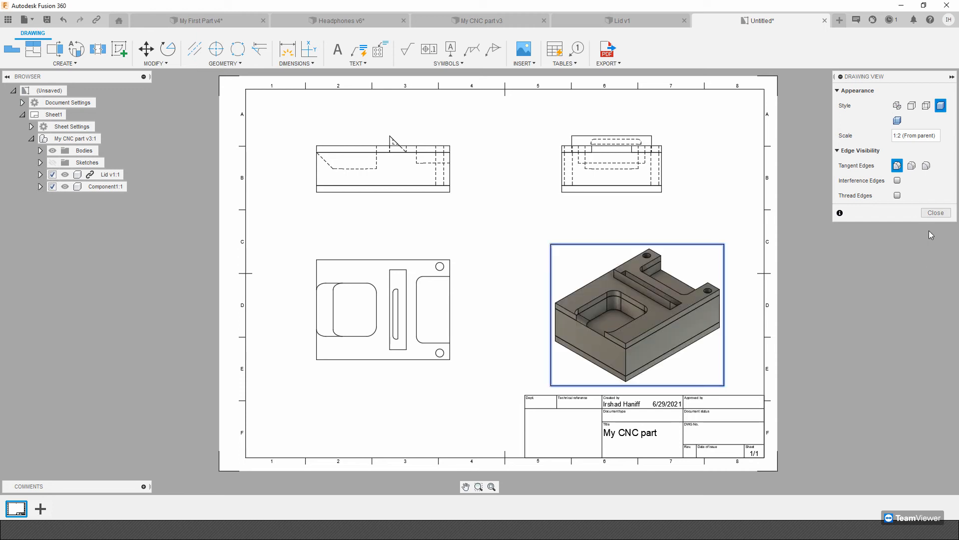
Reduce the shaded isometric view's scale so it takes up less of the sheet.
{"action": "left_click", "coordinate": [936, 213]}
{"action": "middle_click_drag", "start_coordinate": [651, 308], "coordinate": [664, 296]}
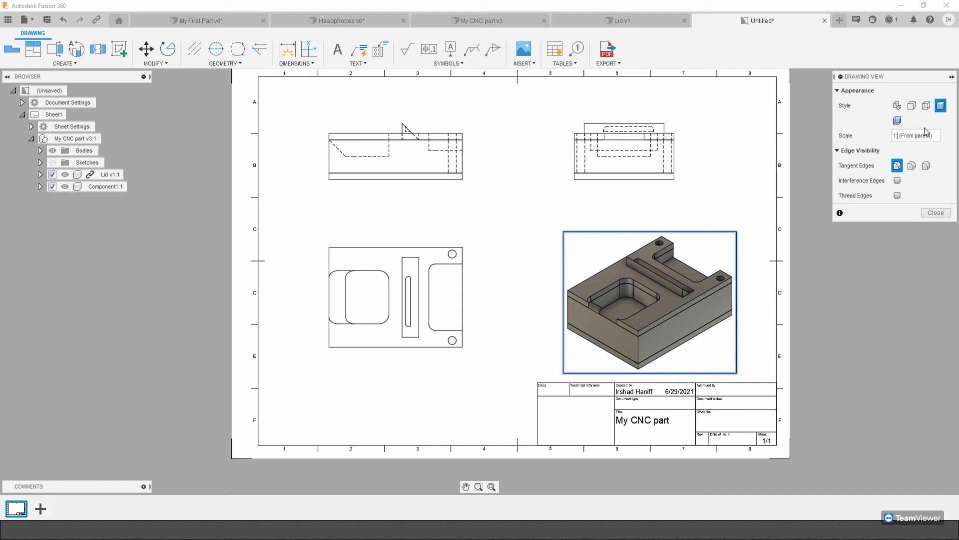
{"action": "key", "text": "Return"}
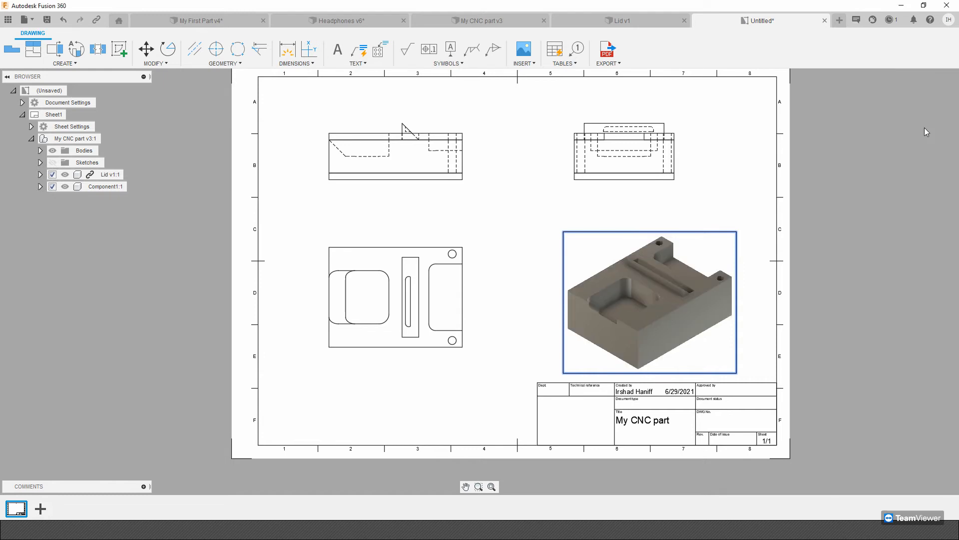
{"action": "mouse_move", "coordinate": [681, 223]}
{"action": "middle_mouse_down"}
{"action": "mouse_move", "coordinate": [718, 215]}
{"action": "mouse_move", "coordinate": [690, 237]}
{"action": "middle_mouse_up"}
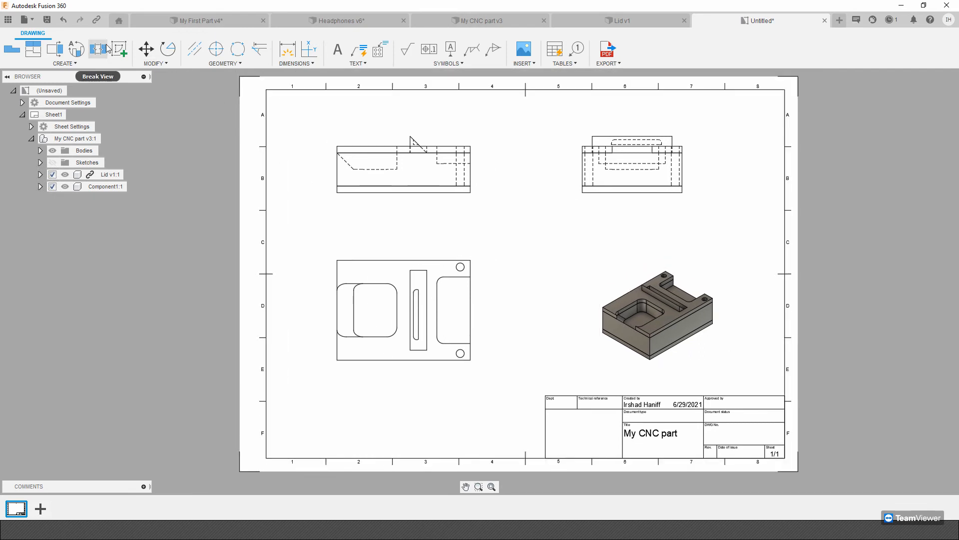
{"action": "left_click", "coordinate": [59, 54]}
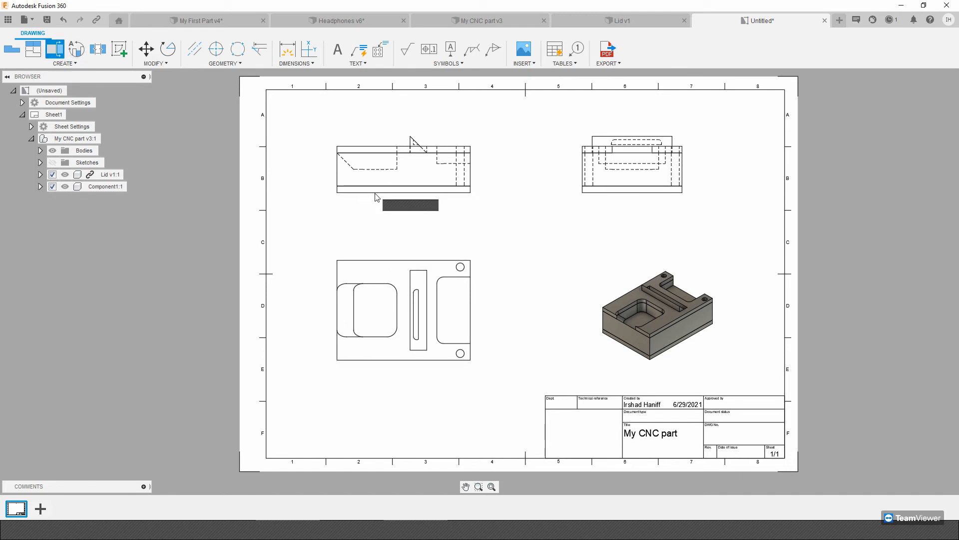
{"action": "left_click", "coordinate": [397, 270]}
{"action": "left_click", "coordinate": [404, 243]}
{"action": "key", "text": "Escape"}
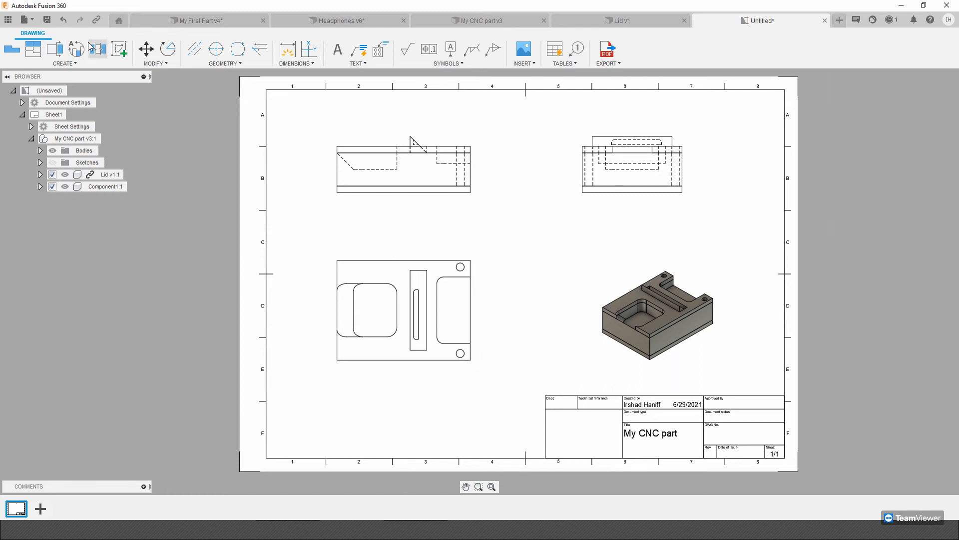
Create a full-depth section view along a vertical line through the front base view's rounded pocket, placed between the base and isometric views.
{"action": "left_click", "coordinate": [55, 48]}
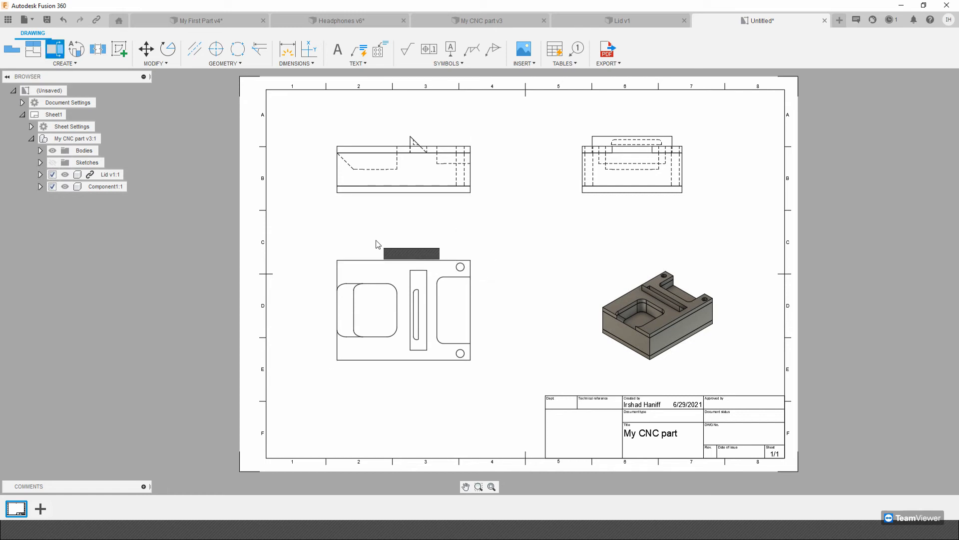
{"action": "left_click", "coordinate": [366, 269]}
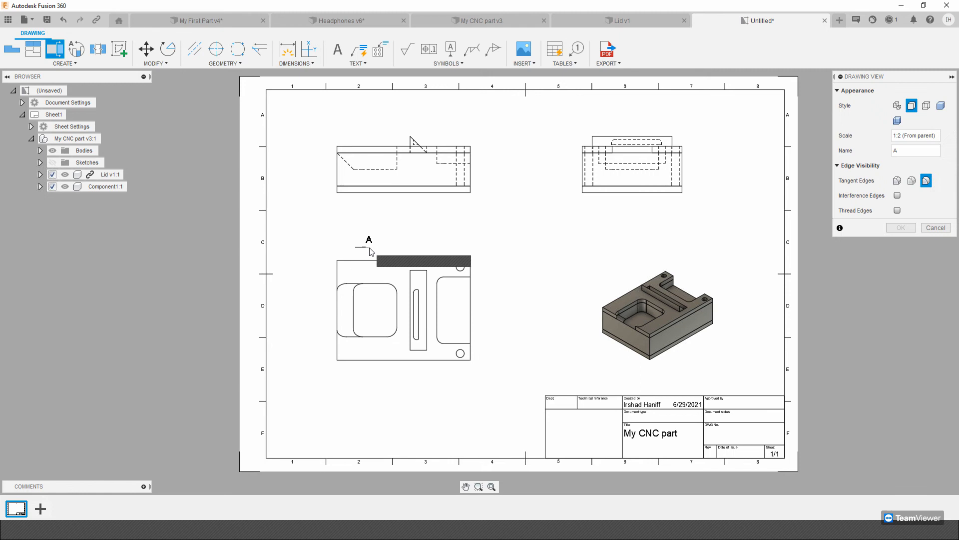
{"action": "left_click", "coordinate": [375, 390]}
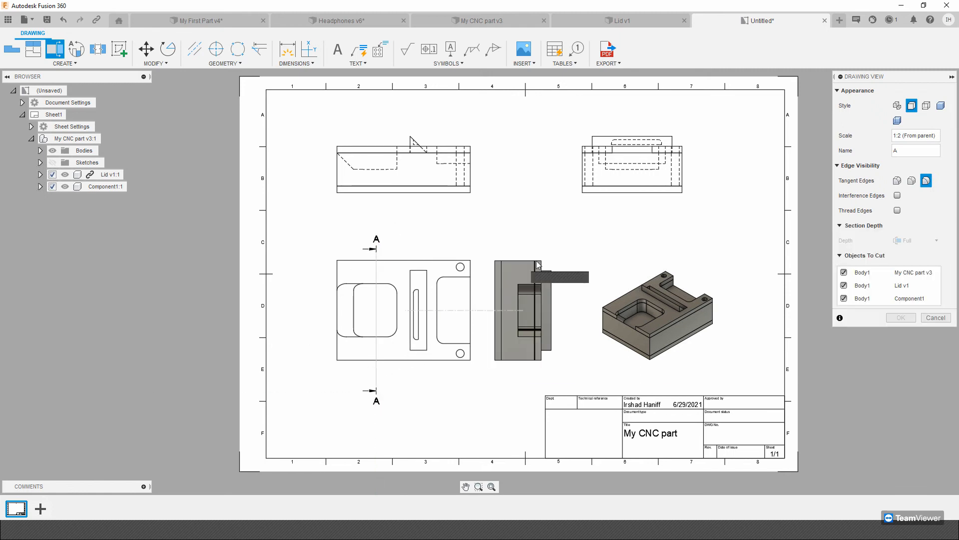
{"action": "left_click", "coordinate": [527, 258]}
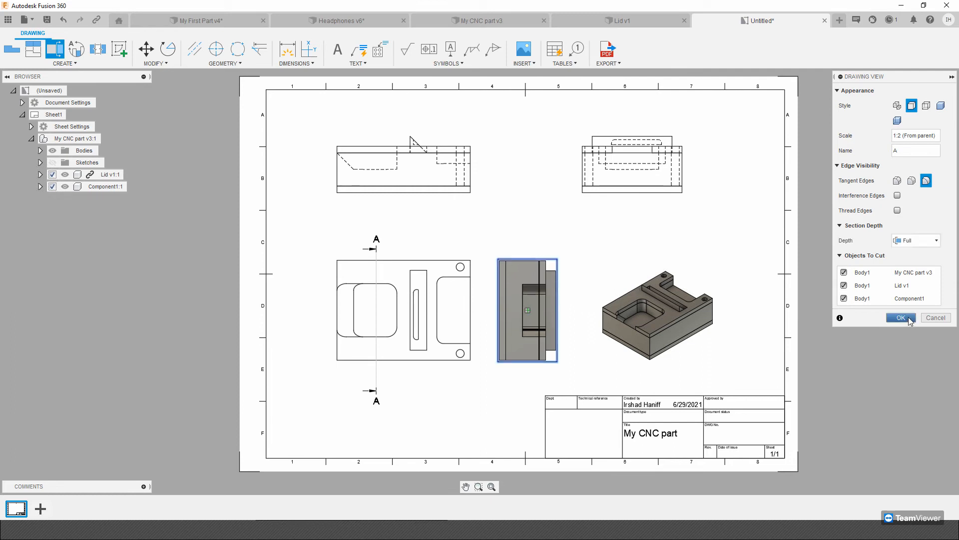
{"action": "left_click", "coordinate": [902, 318]}
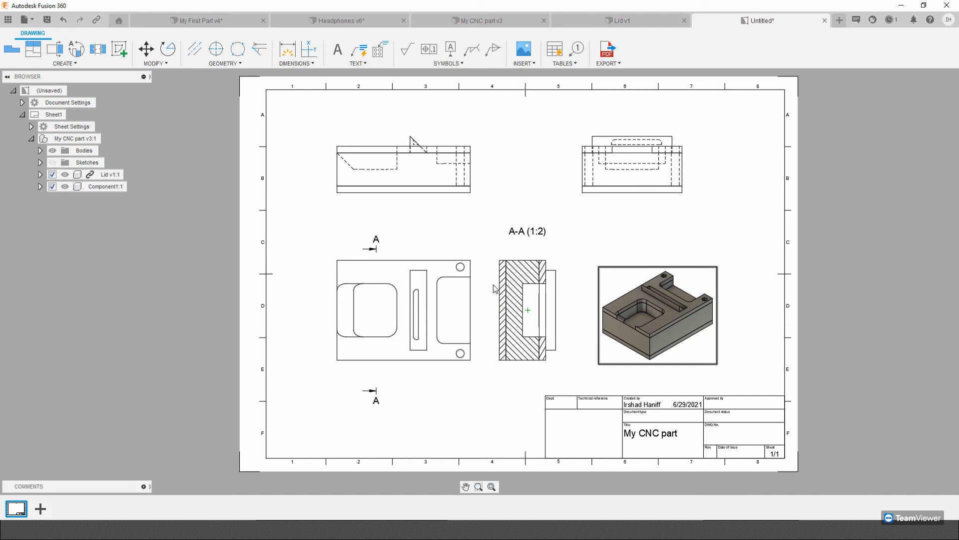
Create a 1:1 detail view of the back corner hole in the isometric view and place it above that view.
{"action": "scroll", "coordinate": [542, 289], "scroll_direction": "up", "scroll_amount": 2}
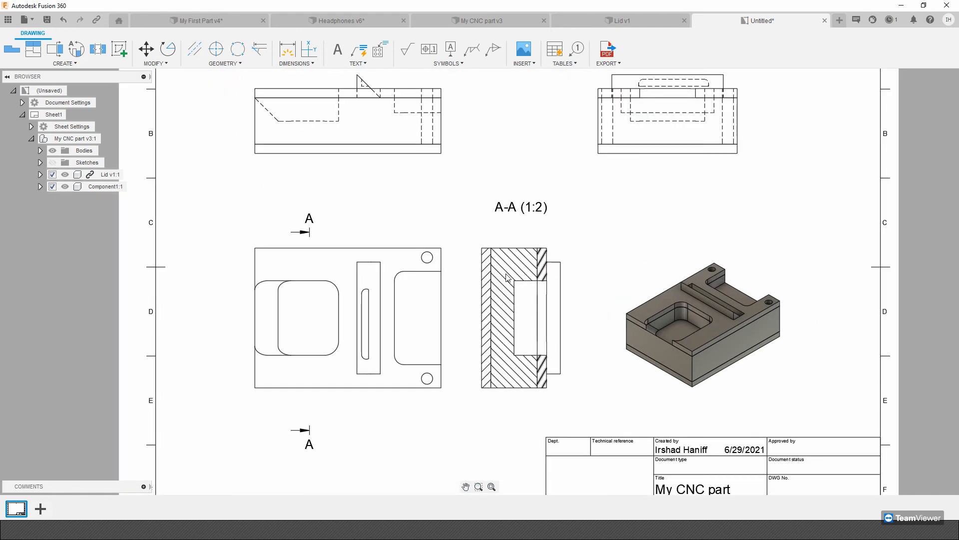
{"action": "mouse_move", "coordinate": [512, 205]}
{"action": "middle_mouse_down"}
{"action": "mouse_move", "coordinate": [520, 287]}
{"action": "mouse_move", "coordinate": [476, 273]}
{"action": "middle_mouse_up"}
{"action": "left_click", "coordinate": [76, 49]}
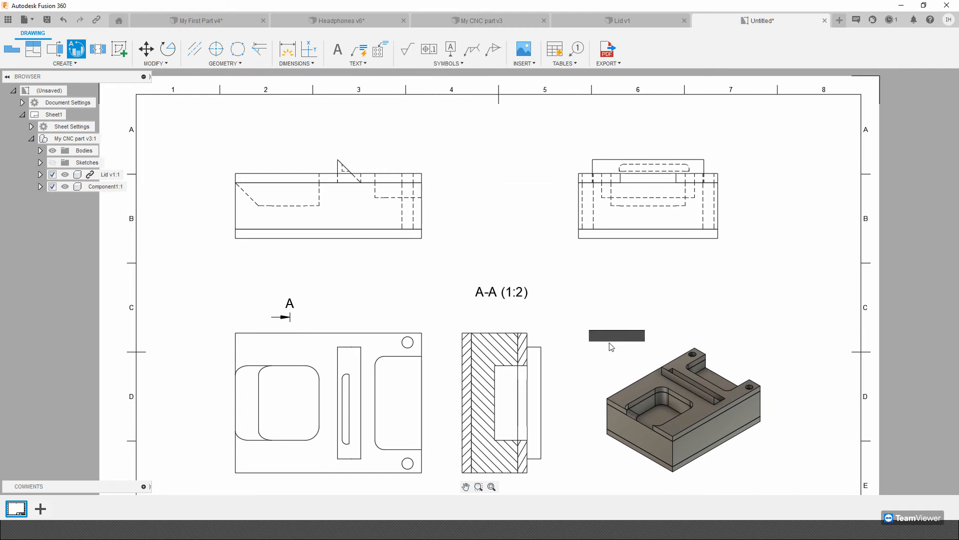
{"action": "middle_click_drag", "start_coordinate": [610, 325], "coordinate": [570, 223]}
{"action": "left_click", "coordinate": [657, 255]}
{"action": "left_click", "coordinate": [653, 252]}
{"action": "left_click", "coordinate": [670, 243]}
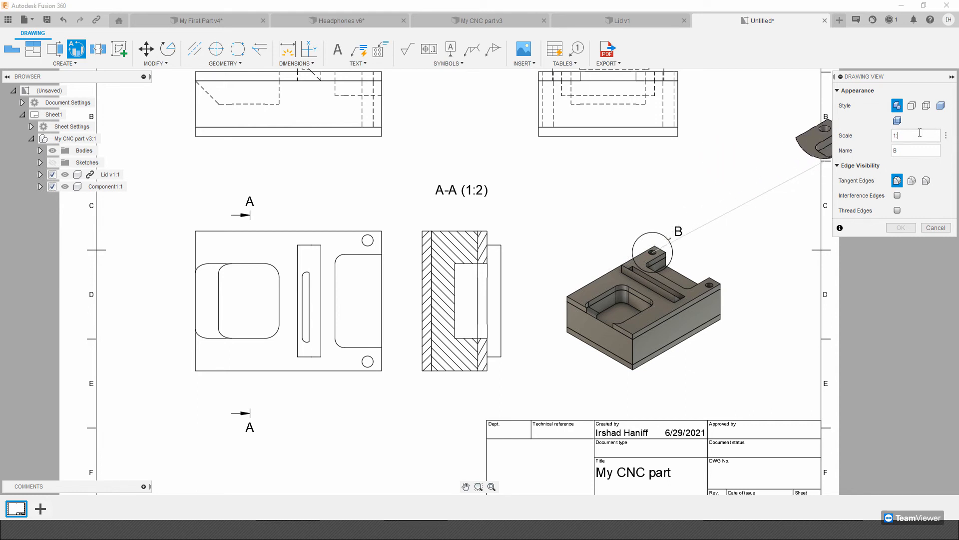
{"action": "left_click", "coordinate": [738, 218]}
{"action": "left_click", "coordinate": [916, 229]}
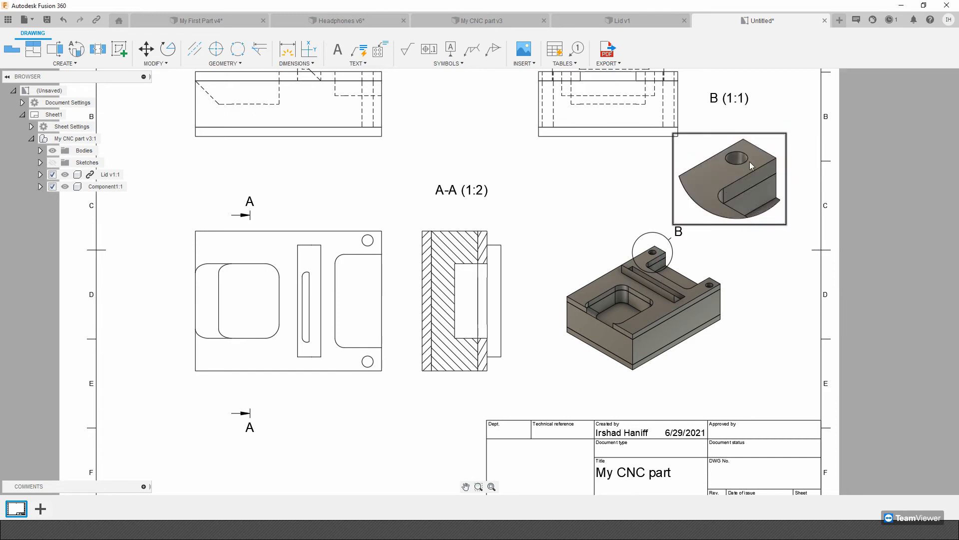
Dimension the overall height and width of the projected top view's block outline, excluding the raised triangular rib.
{"action": "middle_click_drag", "start_coordinate": [750, 161], "coordinate": [746, 244]}
{"action": "middle_click_drag", "start_coordinate": [619, 179], "coordinate": [751, 142]}
{"action": "middle_click_drag", "start_coordinate": [201, 103], "coordinate": [191, 123]}
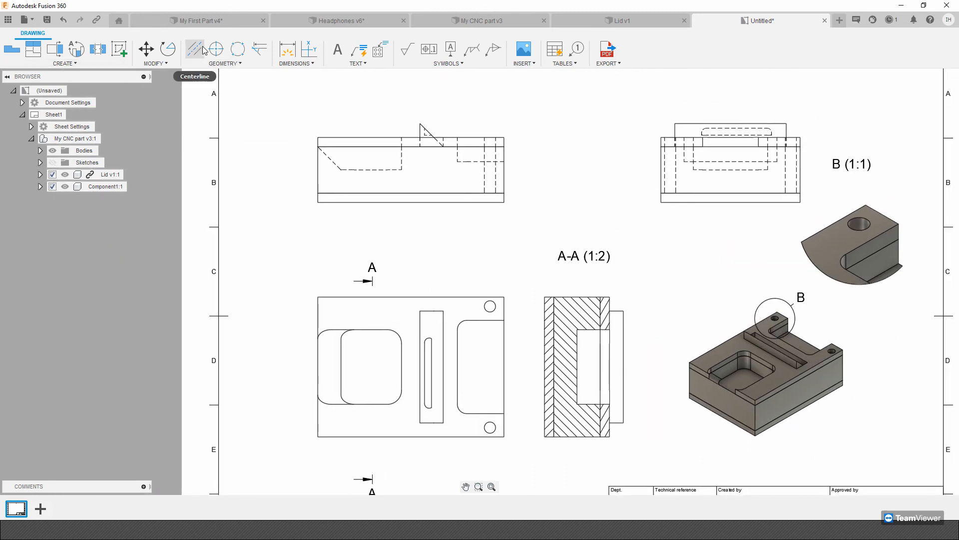
{"action": "left_click", "coordinate": [287, 52]}
{"action": "left_click", "coordinate": [318, 137]}
{"action": "left_click", "coordinate": [318, 202]}
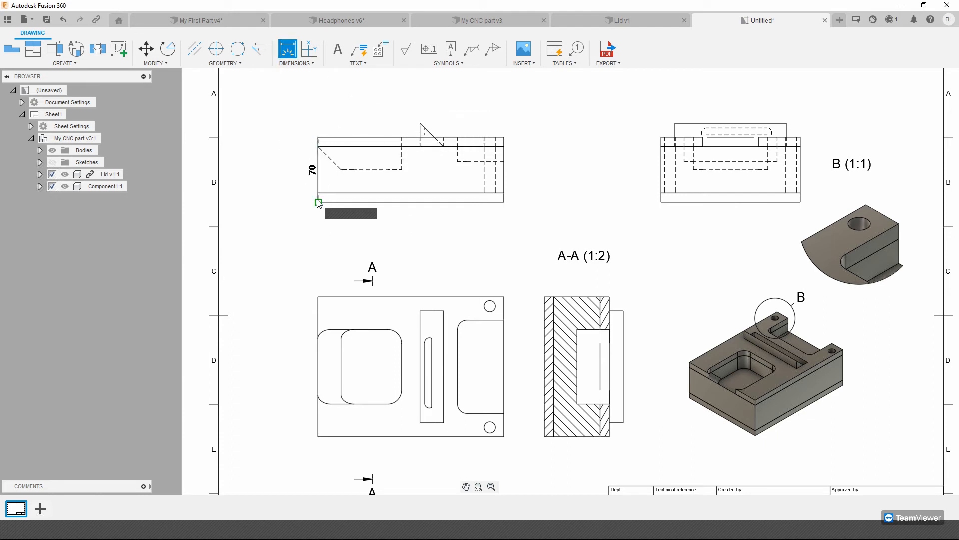
{"action": "left_click", "coordinate": [301, 203]}
{"action": "left_click", "coordinate": [352, 141]}
{"action": "left_click", "coordinate": [368, 103]}
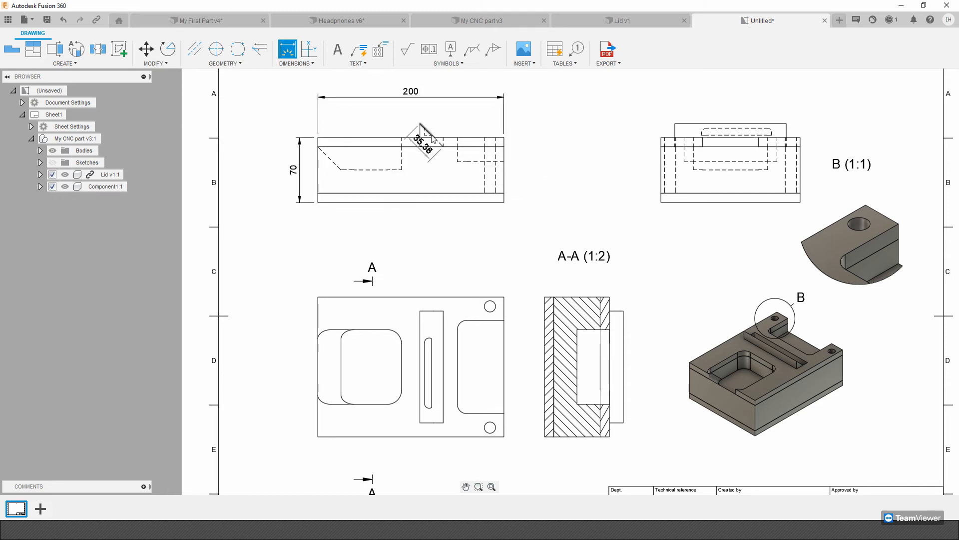
Add an angle dimension between the triangular rib's slanted edge and the horizontal edge at its base in the projected top view.
{"action": "scroll", "coordinate": [423, 127], "scroll_direction": "up", "scroll_amount": 5}
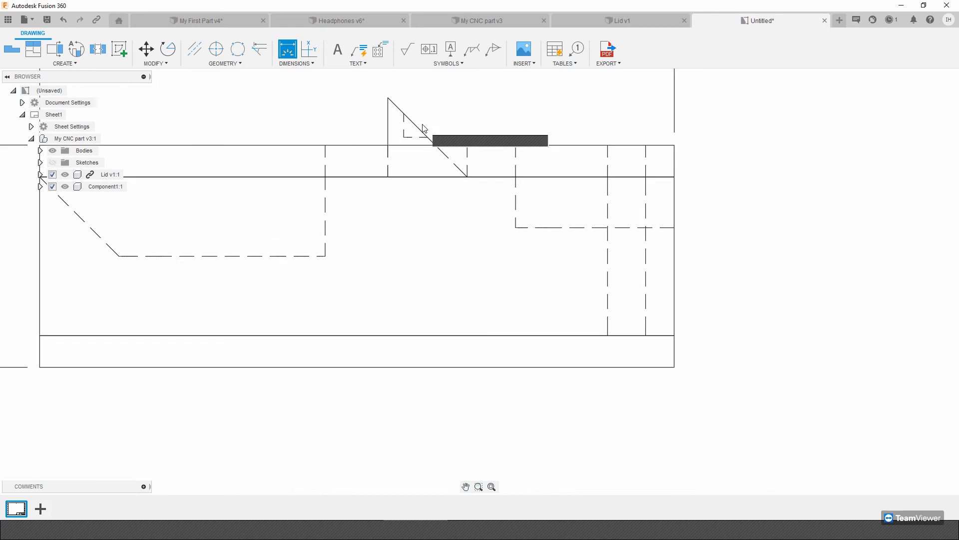
{"action": "scroll", "coordinate": [423, 125], "scroll_direction": "up", "scroll_amount": 2}
{"action": "left_click", "coordinate": [411, 124]}
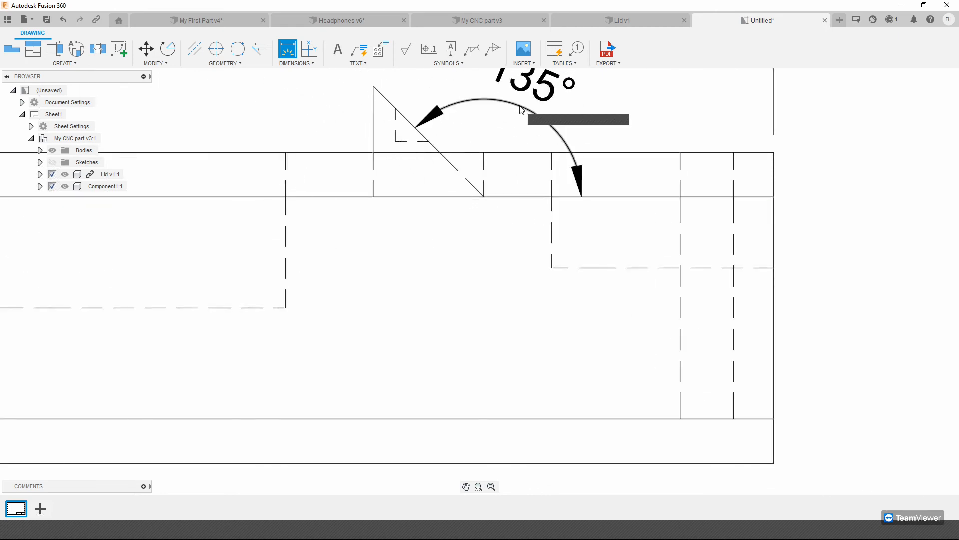
Dimension the aligned distance between the two hidden pockets' facing-left bottom corners in the projected top view, placing it below the view.
{"action": "scroll", "coordinate": [473, 223], "scroll_direction": "down", "scroll_amount": 6}
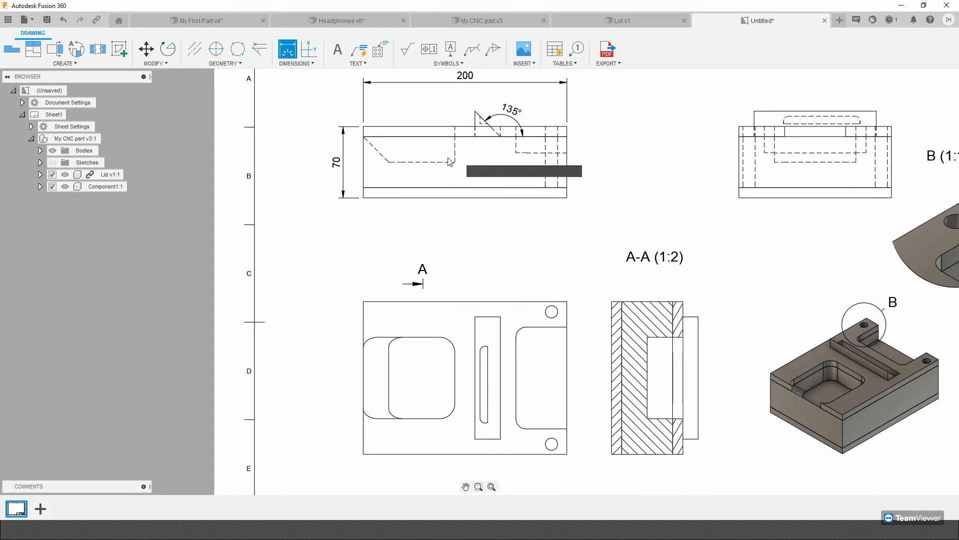
{"action": "left_click", "coordinate": [389, 161]}
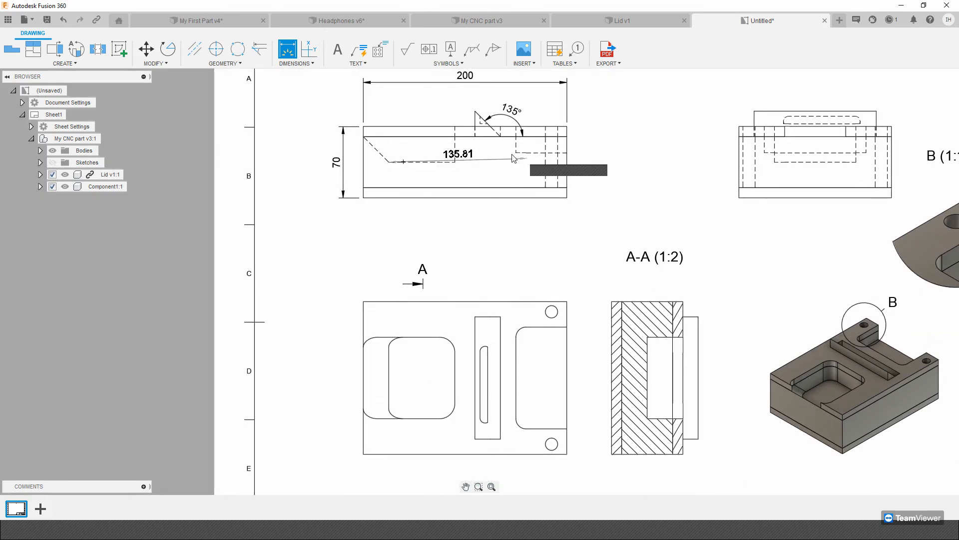
{"action": "left_click", "coordinate": [516, 153]}
{"action": "left_click", "coordinate": [396, 242]}
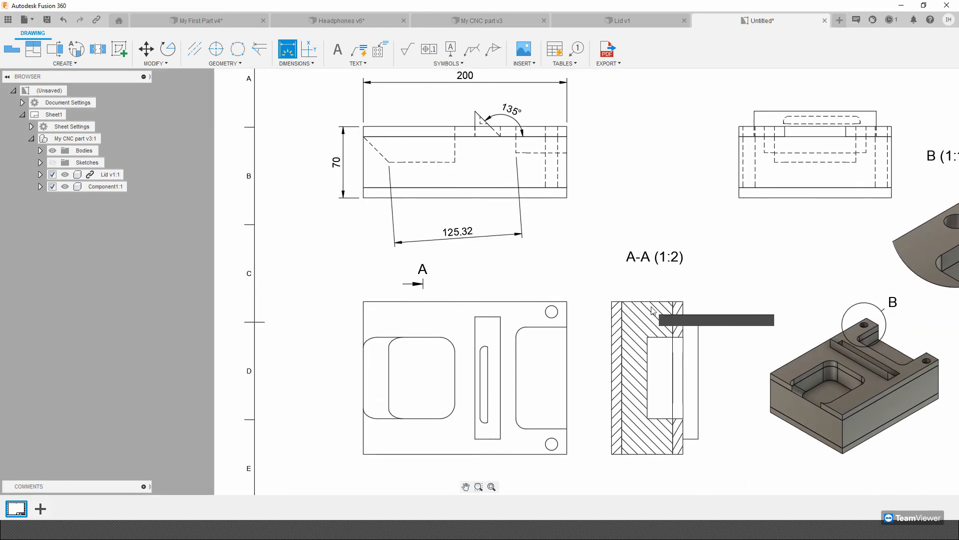
Dimension the diameter of the upper corner hole in the front base view.
{"action": "middle_click_drag", "start_coordinate": [545, 157], "coordinate": [542, 95]}
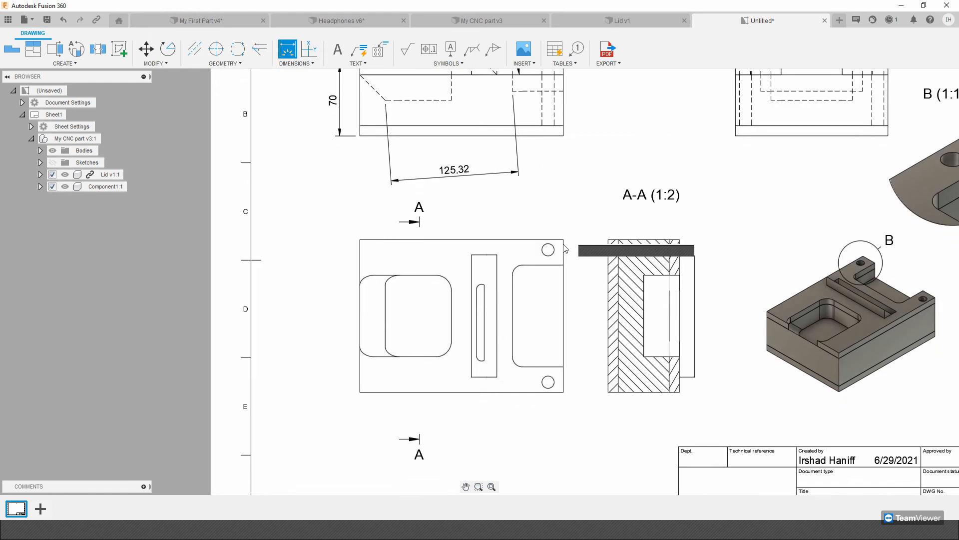
{"action": "scroll", "coordinate": [565, 248], "scroll_direction": "up", "scroll_amount": 5}
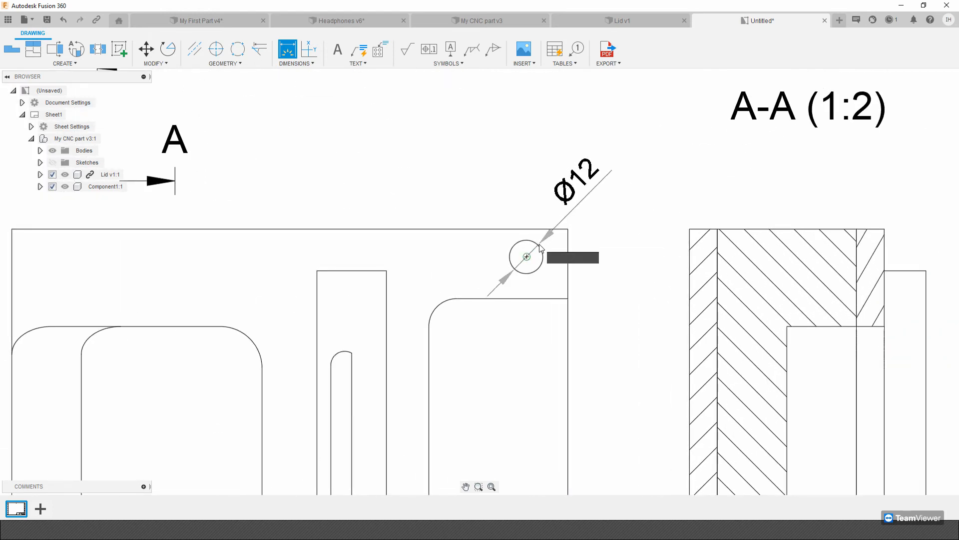
{"action": "left_click", "coordinate": [603, 258]}
Dimension the radius of the large rounded pocket's upper right corner in the front base view.
{"action": "scroll", "coordinate": [530, 303], "scroll_direction": "down", "scroll_amount": 1}
{"action": "middle_click_drag", "start_coordinate": [516, 321], "coordinate": [580, 106]}
{"action": "scroll", "coordinate": [580, 106], "scroll_direction": "down", "scroll_amount": 1}
{"action": "middle_click_drag", "start_coordinate": [566, 150], "coordinate": [529, 388]}
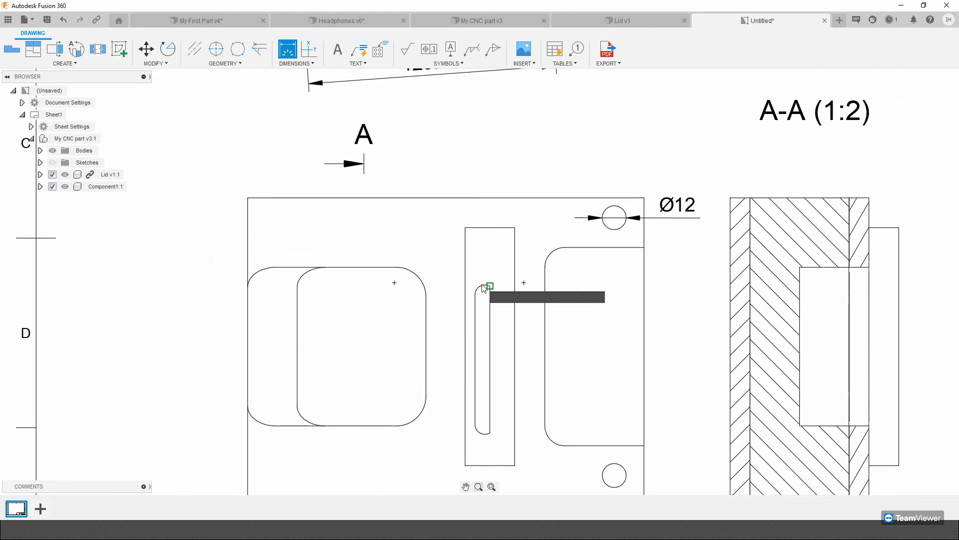
{"action": "left_click", "coordinate": [423, 283]}
{"action": "left_click", "coordinate": [474, 231]}
Dimension the projected side view's full height from the top of the rib to the base, placing it beside the view.
{"action": "scroll", "coordinate": [506, 358], "scroll_direction": "down", "scroll_amount": 1}
{"action": "scroll", "coordinate": [506, 356], "scroll_direction": "down", "scroll_amount": 1}
{"action": "scroll", "coordinate": [542, 311], "scroll_direction": "down", "scroll_amount": 1}
{"action": "middle_click_drag", "start_coordinate": [598, 285], "coordinate": [300, 391]}
{"action": "middle_click_drag", "start_coordinate": [477, 284], "coordinate": [485, 271]}
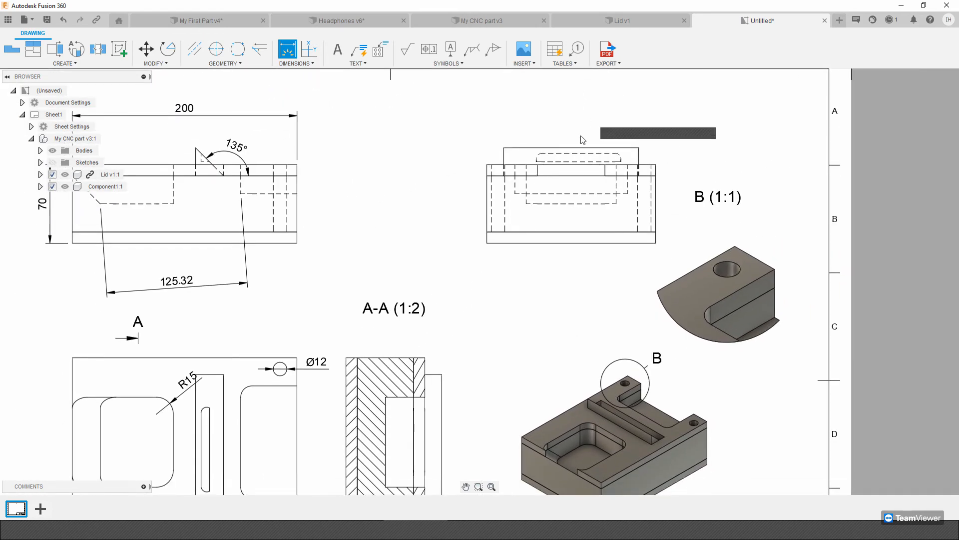
{"action": "left_click", "coordinate": [575, 148]}
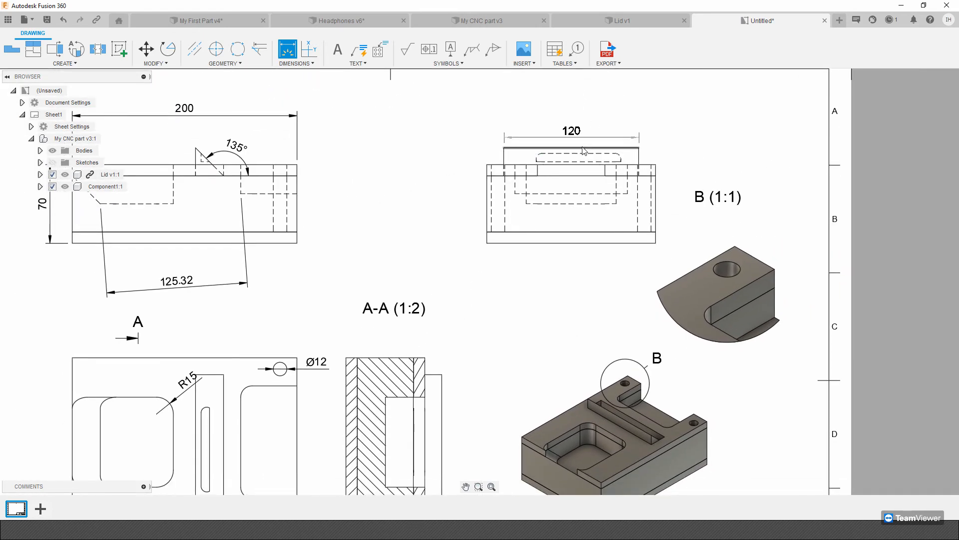
{"action": "left_click", "coordinate": [558, 243]}
{"action": "left_click", "coordinate": [460, 196]}
Finish dimensioning and move the isometric view higher on the sheet, shifting the corner detail view up and outward to clear it.
{"action": "scroll", "coordinate": [509, 372], "scroll_direction": "down", "scroll_amount": 1}
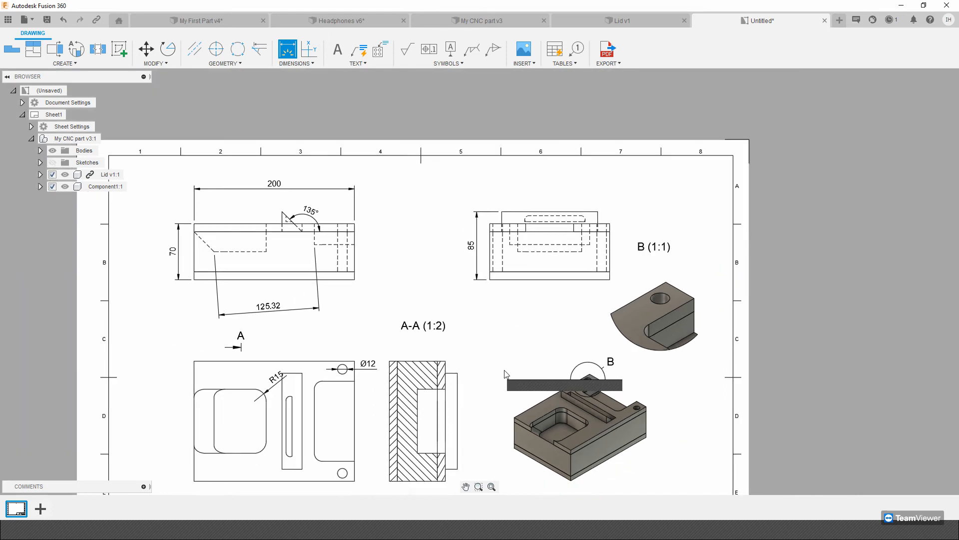
{"action": "scroll", "coordinate": [506, 371], "scroll_direction": "down", "scroll_amount": 1}
{"action": "middle_click_drag", "start_coordinate": [506, 371], "coordinate": [590, 254]}
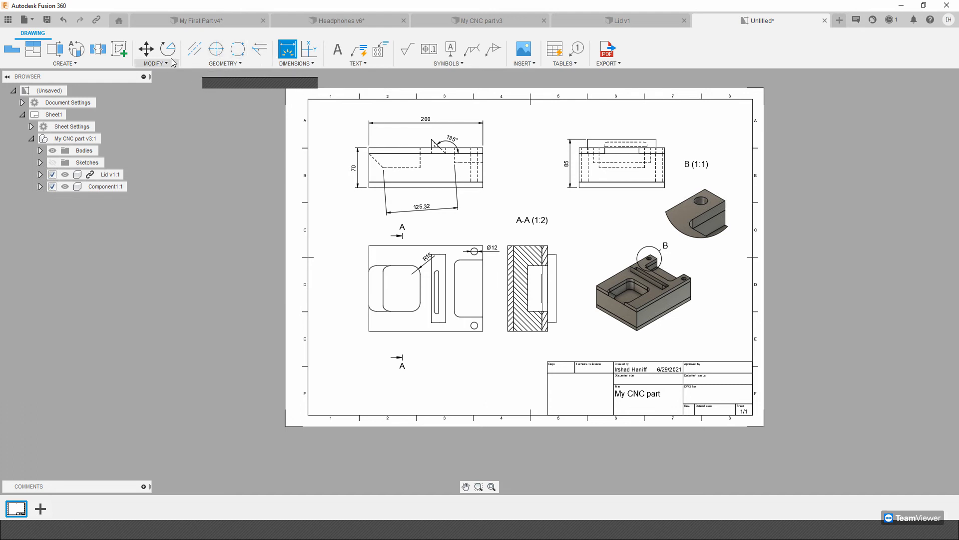
{"action": "middle_click_drag", "start_coordinate": [570, 187], "coordinate": [601, 204]}
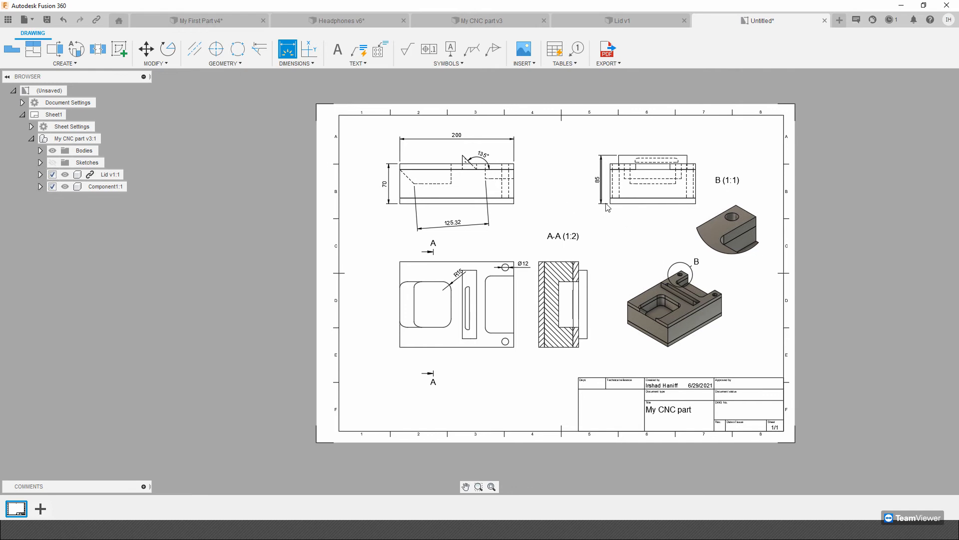
{"action": "key", "text": "Escape"}
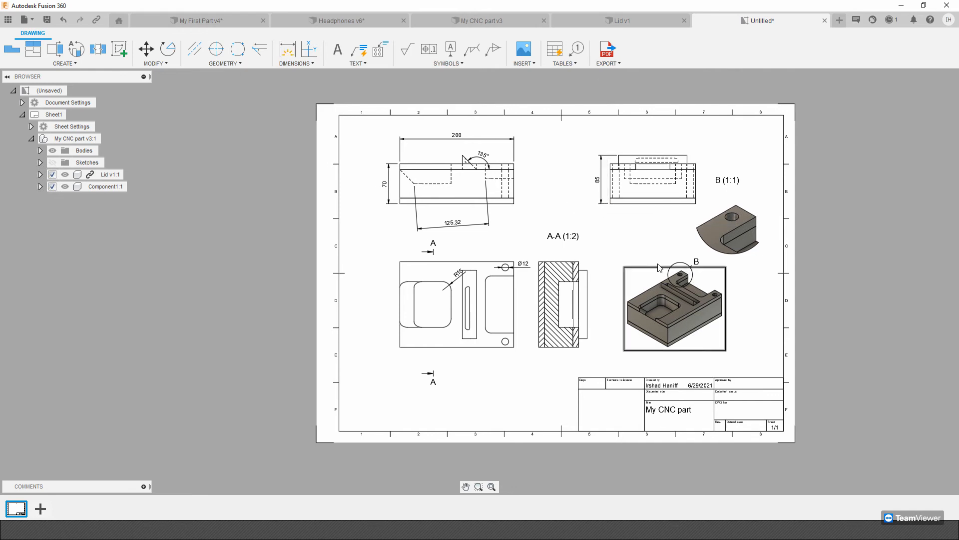
{"action": "left_click_drag", "start_coordinate": [652, 288], "coordinate": [646, 241]}
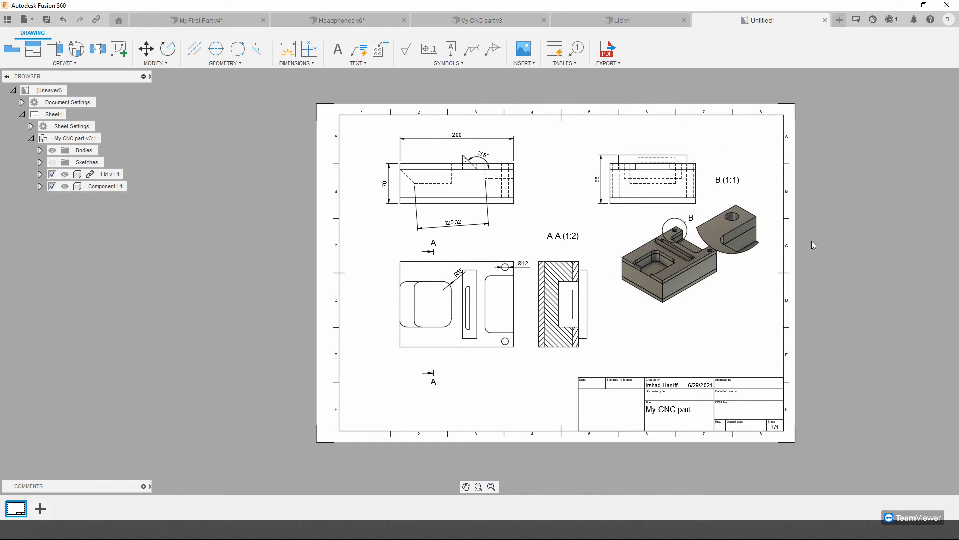
{"action": "left_click_drag", "start_coordinate": [741, 221], "coordinate": [750, 203]}
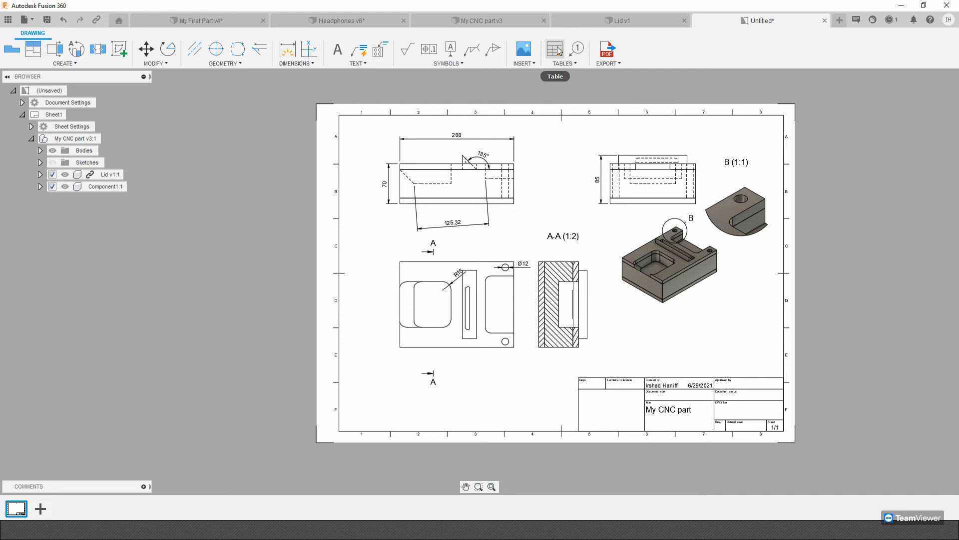
Attach a standard item balloon to the top plate's edge in the isometric view and place it above and left of the part.
{"action": "left_click", "coordinate": [577, 49]}
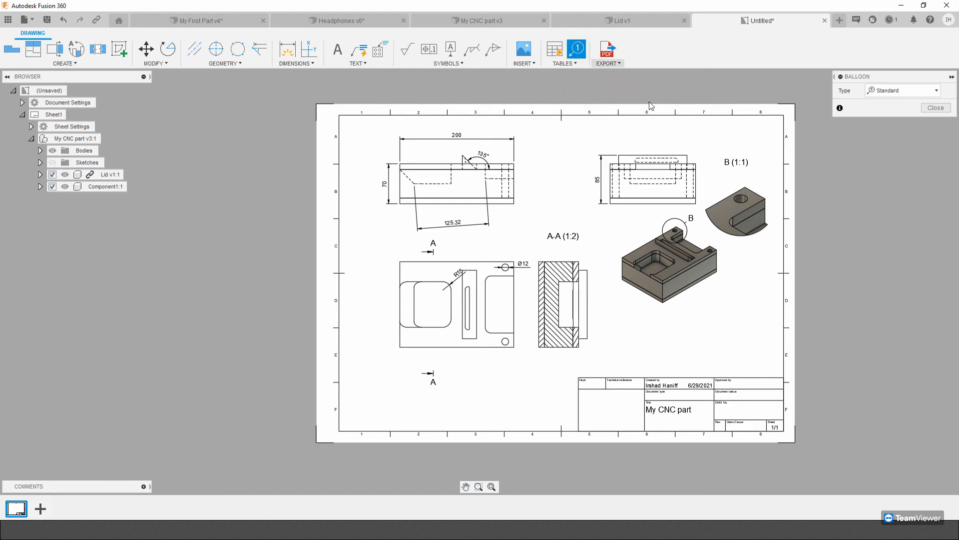
{"action": "left_click", "coordinate": [638, 247]}
{"action": "left_click", "coordinate": [604, 218]}
{"action": "scroll", "coordinate": [634, 267], "scroll_direction": "up", "scroll_amount": 5}
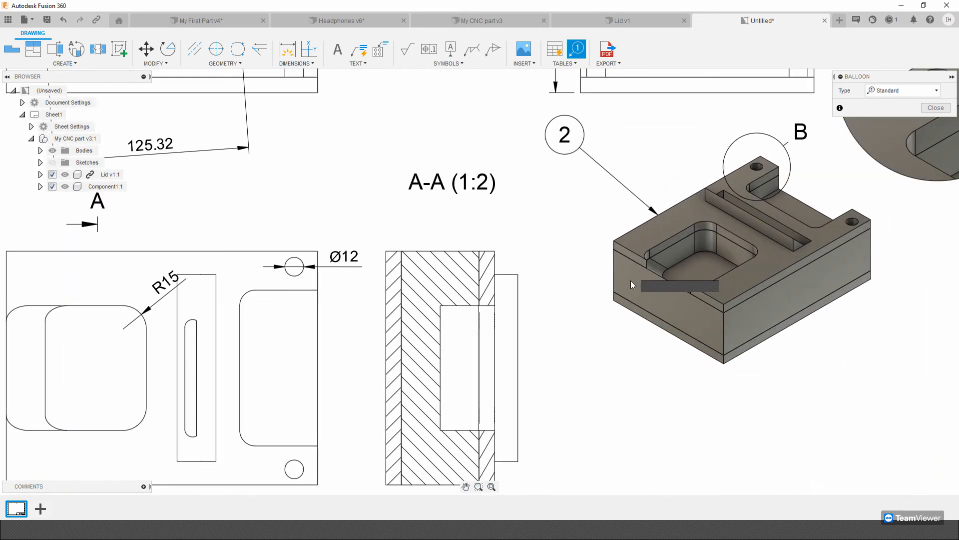
Place a second standard item balloon beside the lower block in the isometric view, attached to its outer corner edge.
{"action": "left_click", "coordinate": [583, 274]}
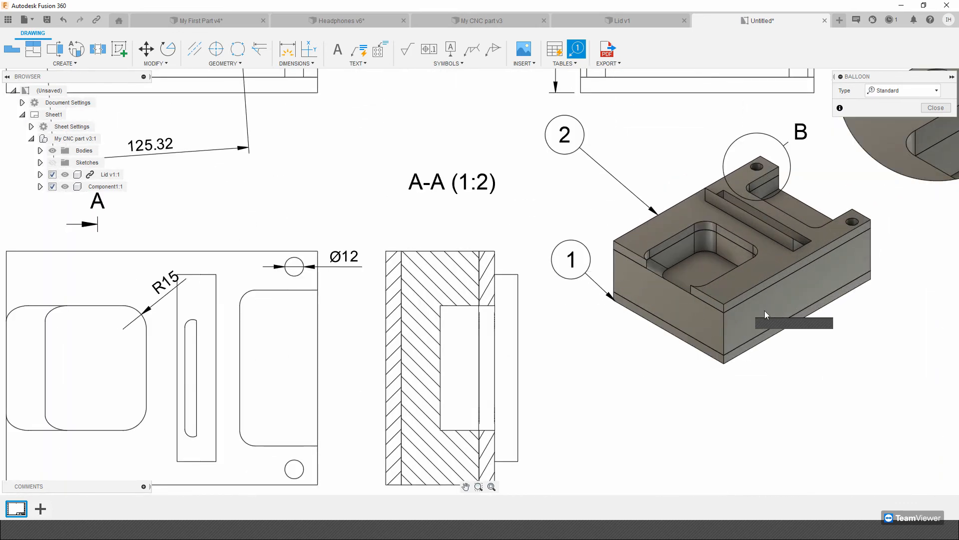
{"action": "middle_click_drag", "start_coordinate": [807, 314], "coordinate": [593, 355]}
{"action": "scroll", "coordinate": [592, 356], "scroll_direction": "down", "scroll_amount": 2}
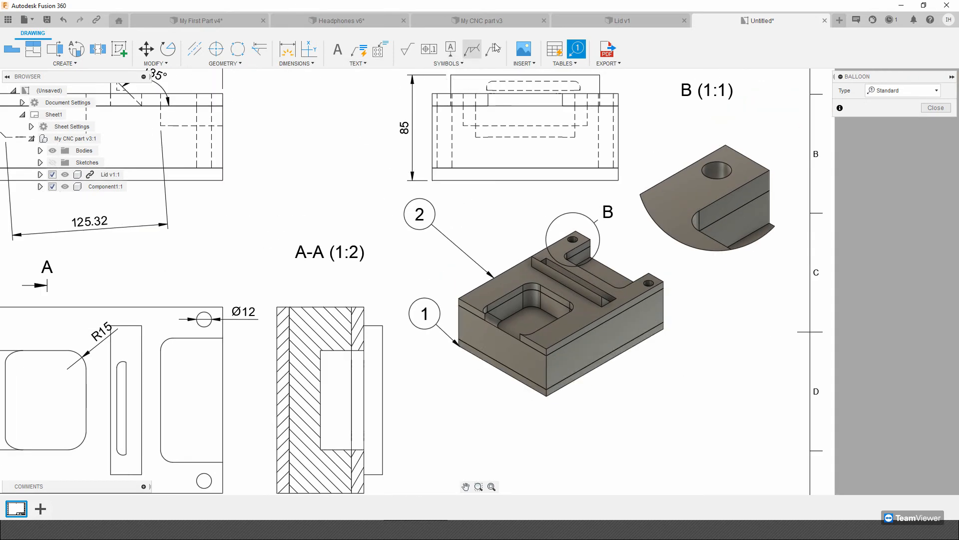
Insert an automatic parts list table directly above the title block.
{"action": "left_click", "coordinate": [555, 49]}
{"action": "scroll", "coordinate": [598, 288], "scroll_direction": "down", "scroll_amount": 3}
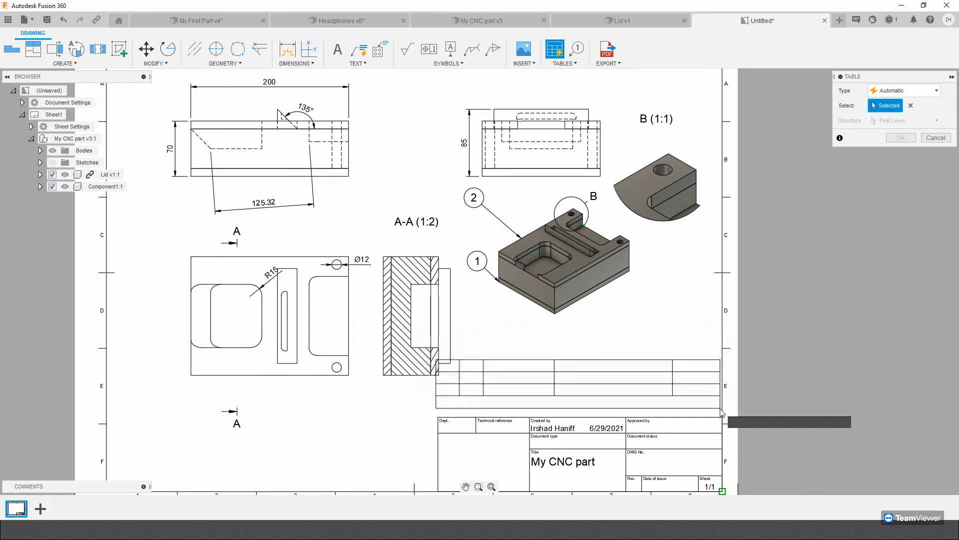
{"action": "left_click", "coordinate": [722, 418]}
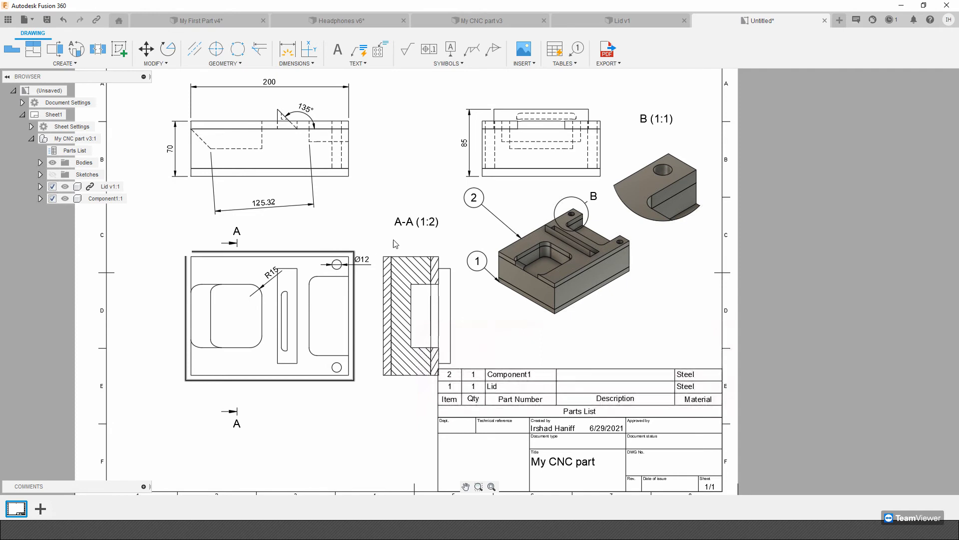
{"action": "left_click", "coordinate": [314, 291]}
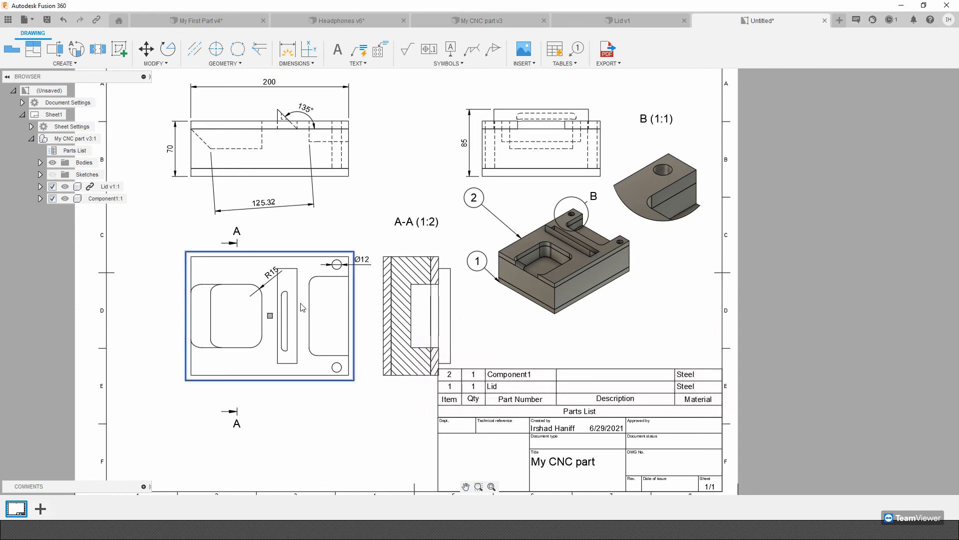
{"action": "left_click", "coordinate": [584, 357]}
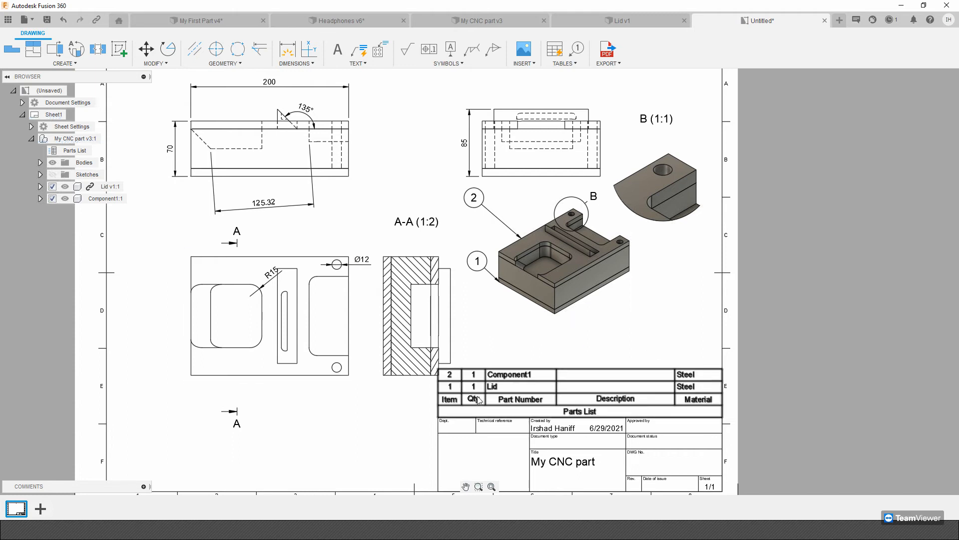
Renumber the balloons automatically, making the top plate's balloon item 1 and the lower block's balloon item 2.
{"action": "middle_click_drag", "start_coordinate": [497, 387], "coordinate": [465, 263]}
{"action": "scroll", "coordinate": [453, 180], "scroll_direction": "up", "scroll_amount": 1}
{"action": "middle_click_drag", "start_coordinate": [454, 181], "coordinate": [461, 200]}
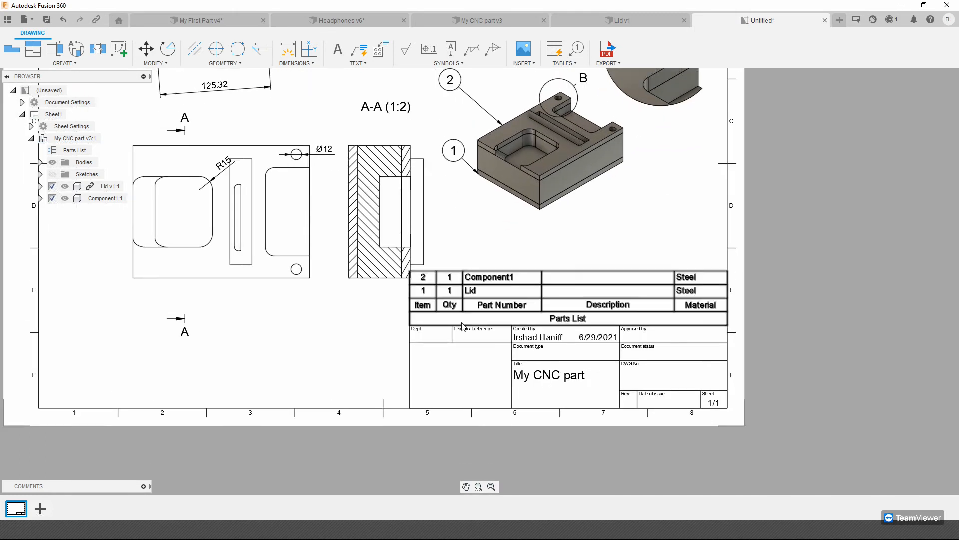
{"action": "scroll", "coordinate": [462, 326], "scroll_direction": "up", "scroll_amount": 2}
{"action": "middle_click_drag", "start_coordinate": [519, 253], "coordinate": [491, 448]}
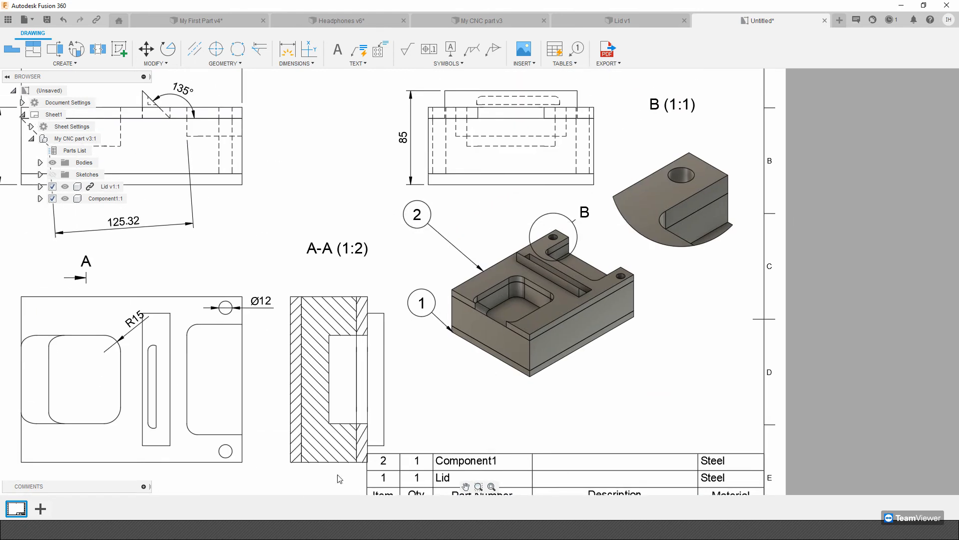
{"action": "left_click", "coordinate": [563, 62]}
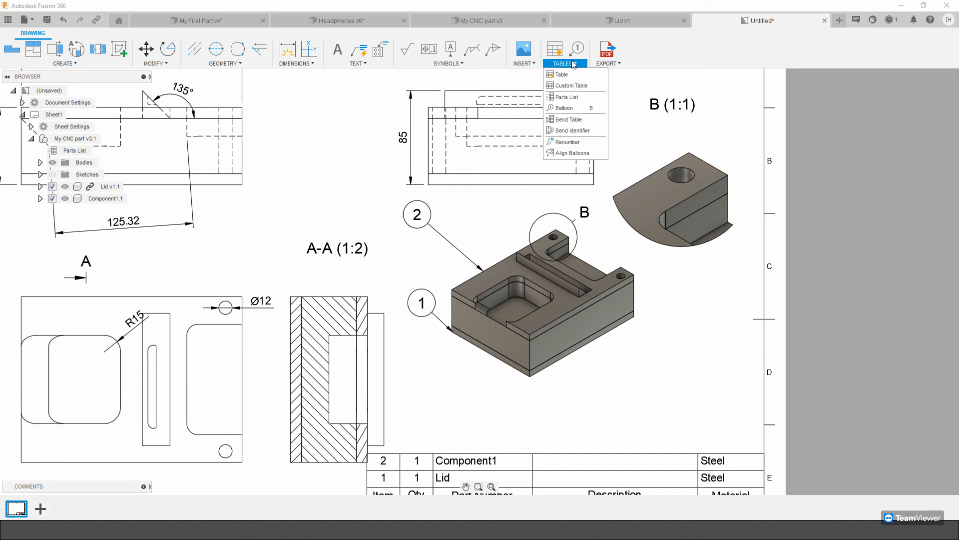
{"action": "left_click", "coordinate": [568, 142]}
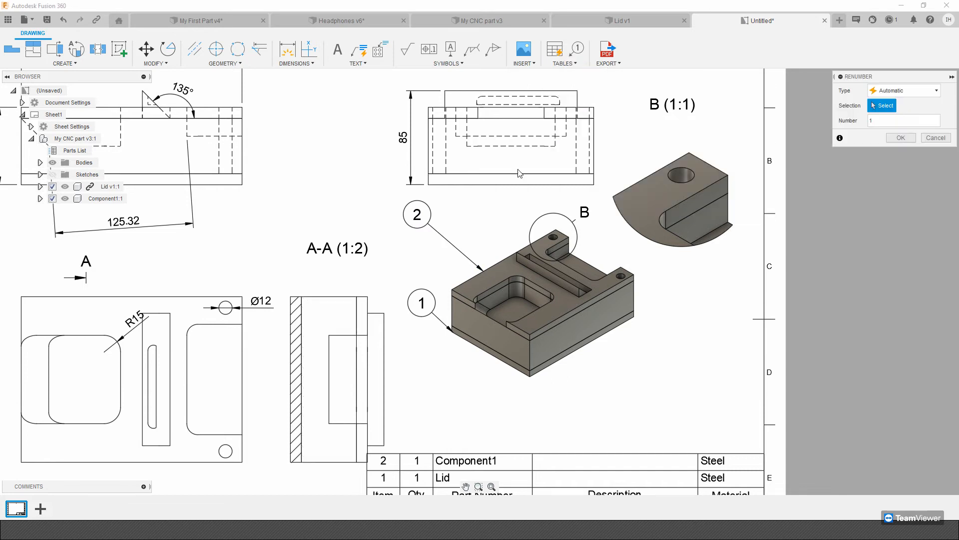
{"action": "left_click", "coordinate": [417, 214]}
{"action": "scroll", "coordinate": [463, 358], "scroll_direction": "down", "scroll_amount": 5}
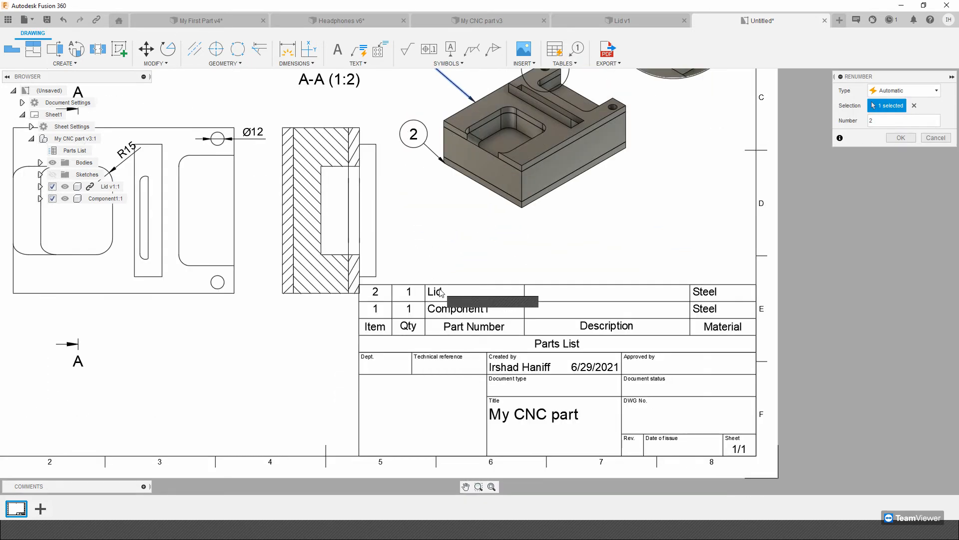
{"action": "left_click", "coordinate": [896, 138]}
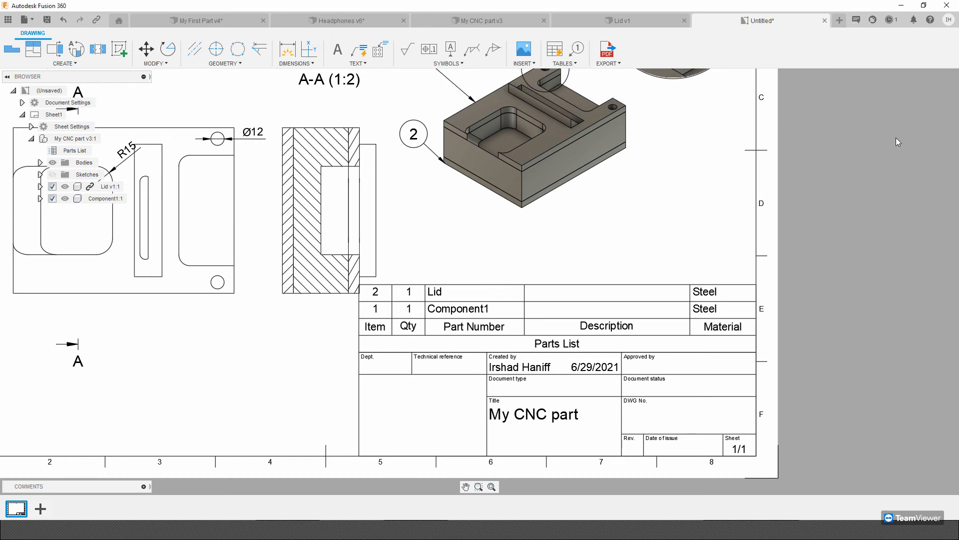
Examine the complete drawing sheet and the available export formats.
{"action": "scroll", "coordinate": [532, 236], "scroll_direction": "down", "scroll_amount": 2}
{"action": "mouse_move", "coordinate": [533, 235]}
{"action": "middle_mouse_down"}
{"action": "mouse_move", "coordinate": [583, 307]}
{"action": "mouse_move", "coordinate": [666, 282]}
{"action": "middle_mouse_up"}
{"action": "scroll", "coordinate": [582, 307], "scroll_direction": "down", "scroll_amount": 2}
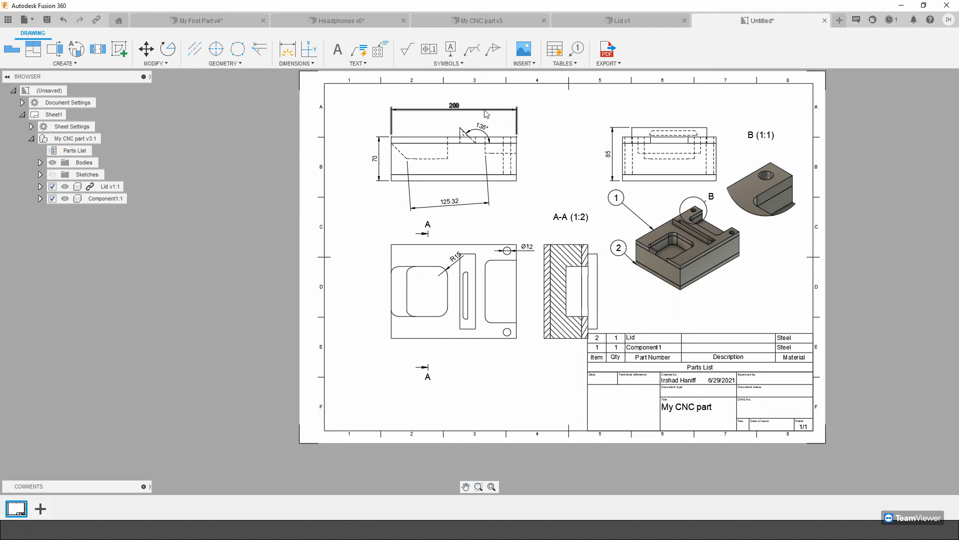
{"action": "middle_click_drag", "start_coordinate": [329, 176], "coordinate": [283, 242]}
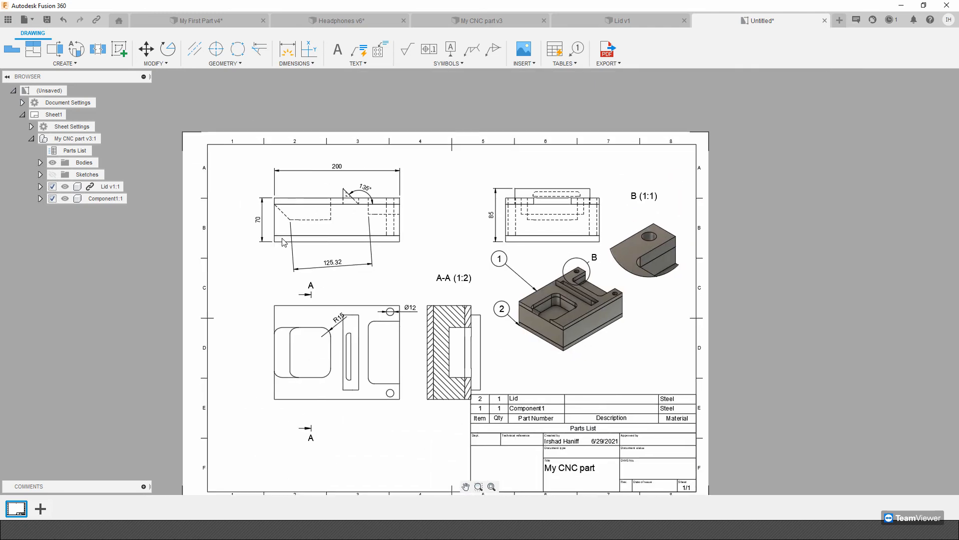
{"action": "left_click", "coordinate": [616, 64]}
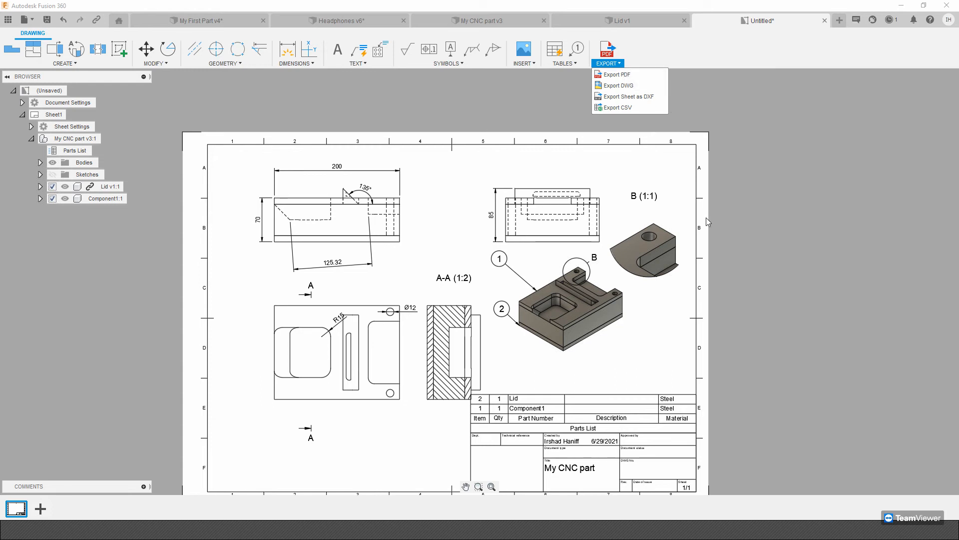
{"action": "left_click", "coordinate": [810, 333]}
{"action": "scroll", "coordinate": [809, 331], "scroll_direction": "down", "scroll_amount": 1}
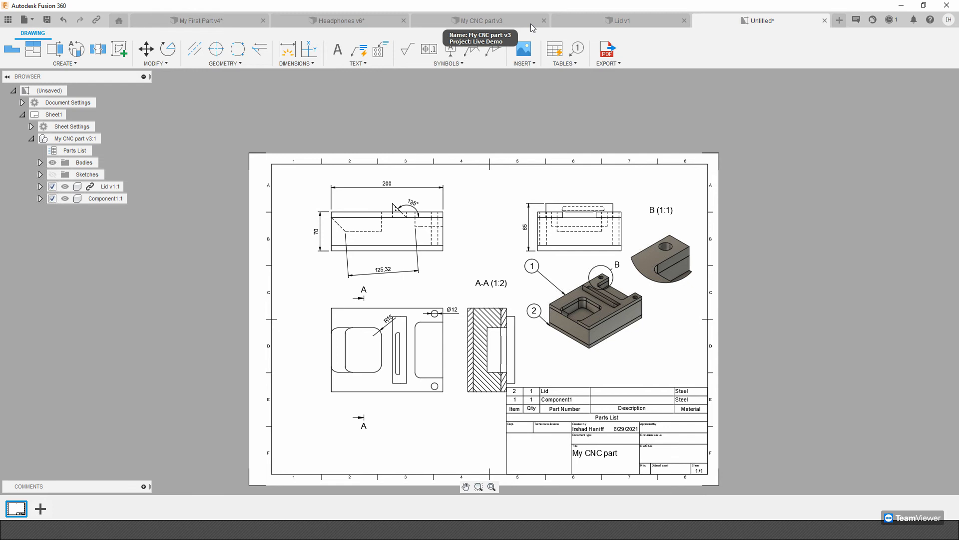
Switch to the open Headphones design and change it to the Render workspace.
{"action": "left_click", "coordinate": [345, 20]}
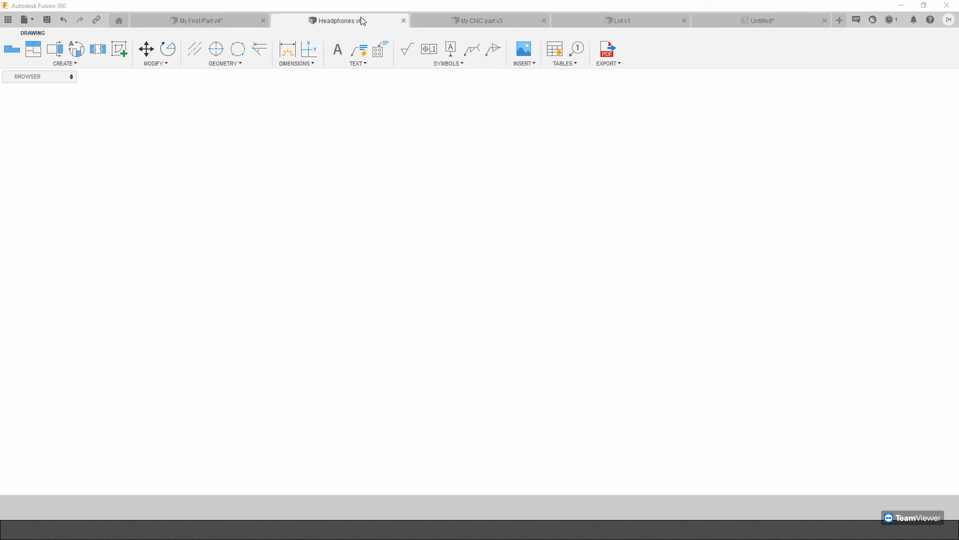
{"action": "middle_click_drag", "start_coordinate": [465, 206], "coordinate": [488, 198], "text": "shift"}
{"action": "middle_click_drag", "start_coordinate": [447, 250], "coordinate": [474, 284], "text": "shift"}
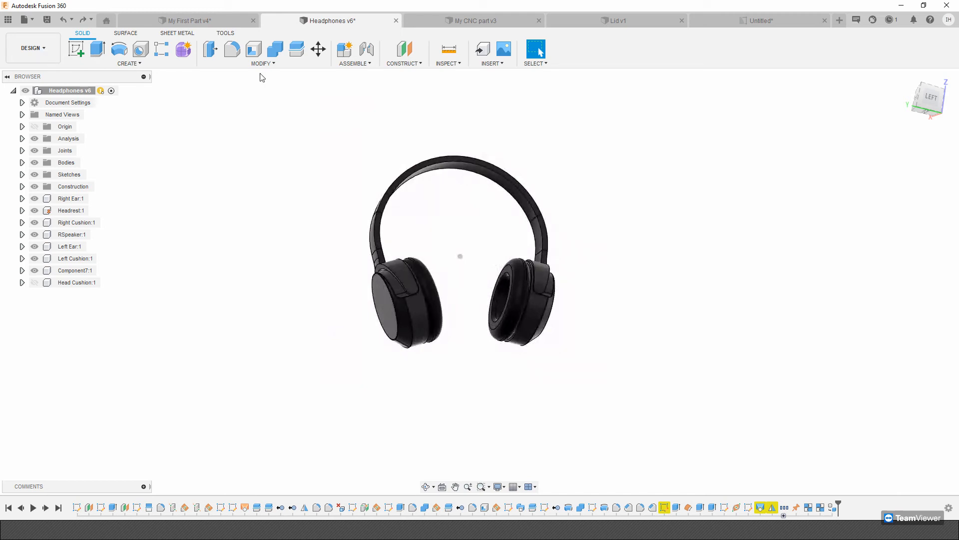
{"action": "middle_click_drag", "start_coordinate": [377, 92], "coordinate": [428, 116]}
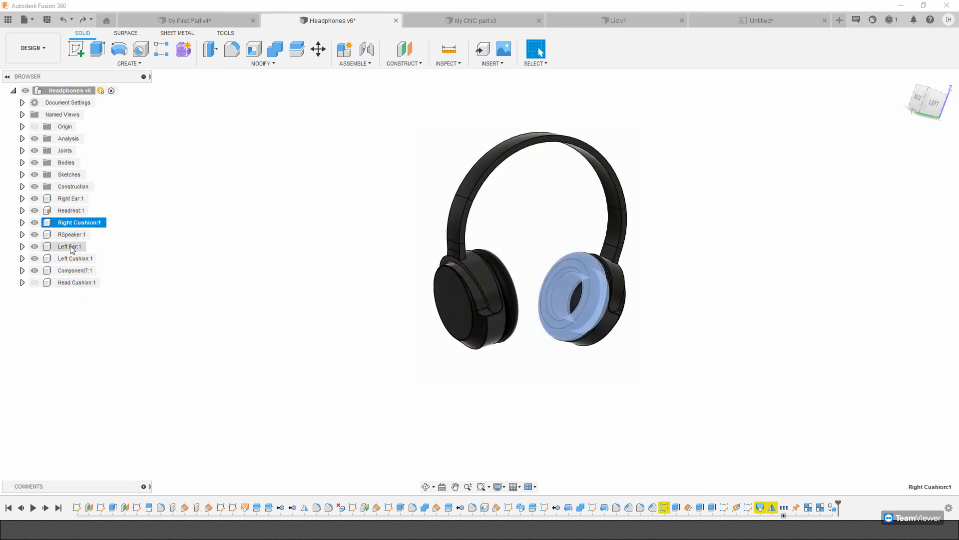
{"action": "left_click", "coordinate": [78, 283]}
{"action": "left_click", "coordinate": [32, 47]}
{"action": "left_click", "coordinate": [27, 108]}
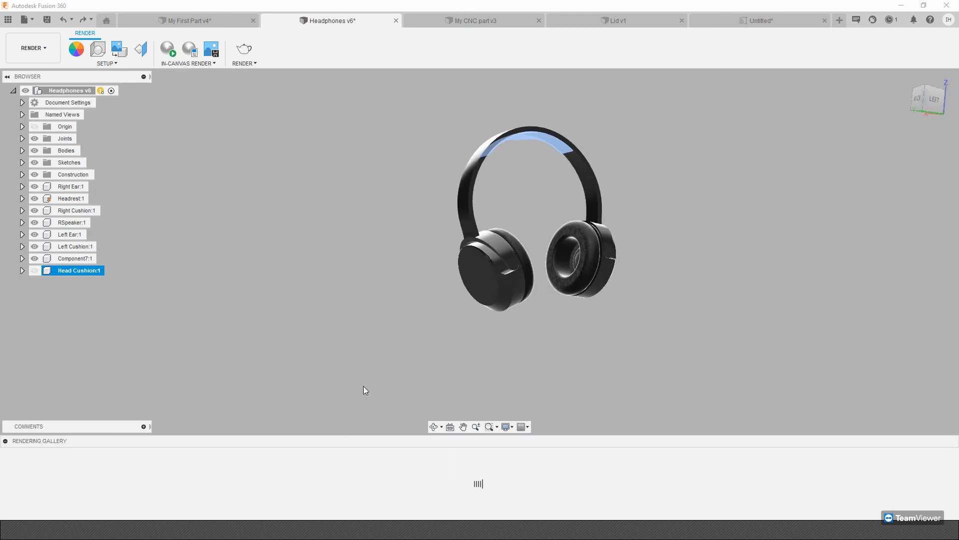
Apply the Aluminum - Anodized Glossy (Blue) library appearance to the headphones' headband as a body/component appearance.
{"action": "scroll", "coordinate": [472, 254], "scroll_direction": "up", "scroll_amount": 1}
{"action": "middle_click_drag", "start_coordinate": [471, 254], "coordinate": [402, 283]}
{"action": "middle_click_drag", "start_coordinate": [403, 283], "coordinate": [460, 204], "text": "shift"}
{"action": "scroll", "coordinate": [501, 218], "scroll_direction": "up", "scroll_amount": 2}
{"action": "left_click", "coordinate": [501, 219]}
{"action": "scroll", "coordinate": [501, 219], "scroll_direction": "up", "scroll_amount": 3}
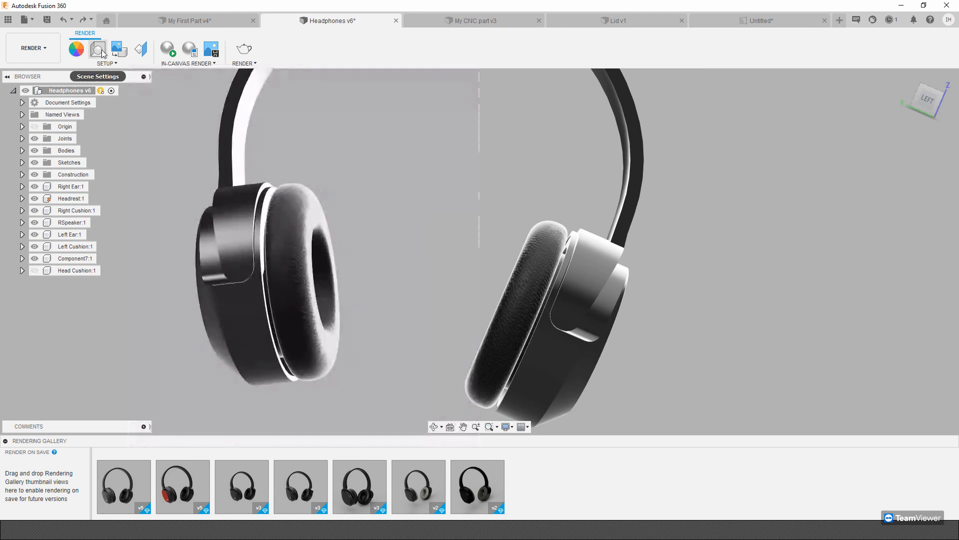
{"action": "left_click", "coordinate": [86, 52]}
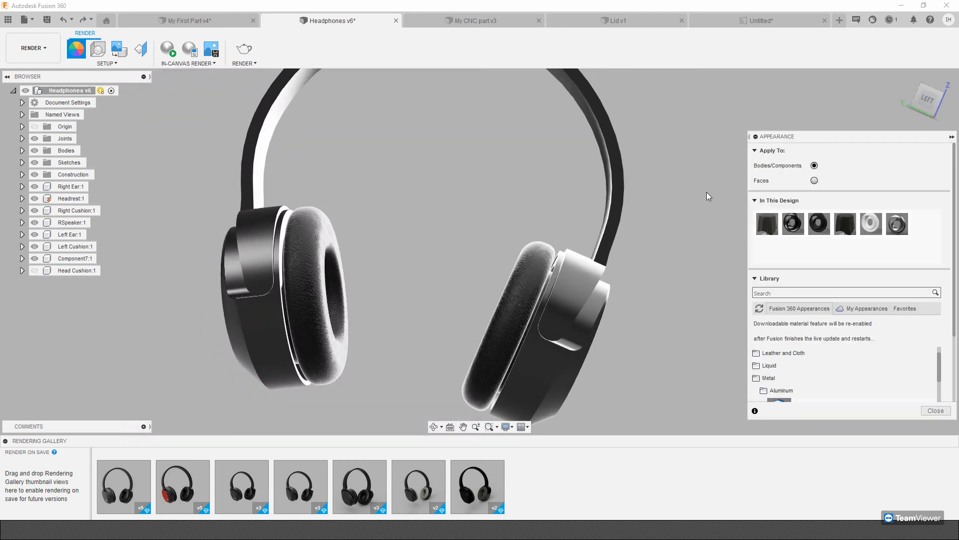
{"action": "middle_click_drag", "start_coordinate": [686, 191], "coordinate": [958, 285], "text": "shift"}
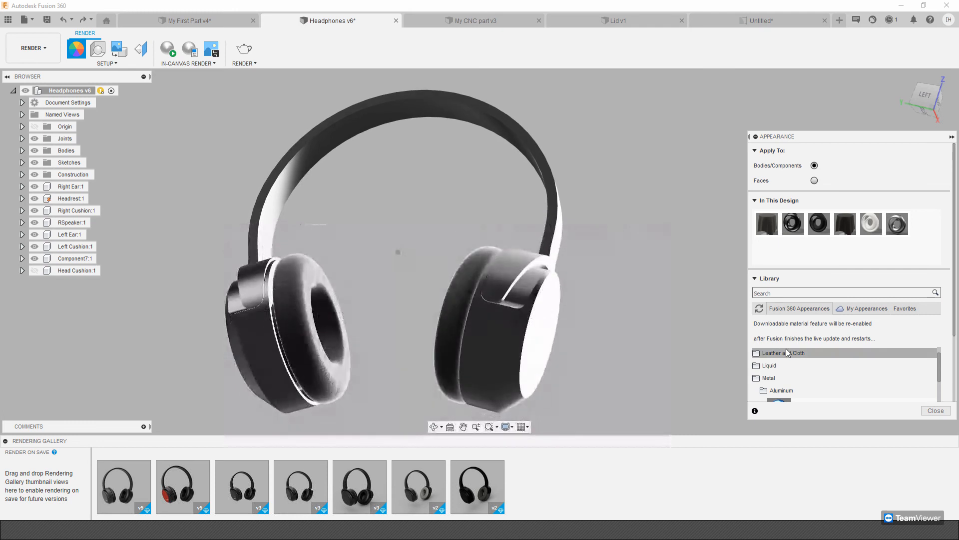
{"action": "scroll", "coordinate": [789, 353], "scroll_direction": "down", "scroll_amount": 3}
{"action": "scroll", "coordinate": [793, 362], "scroll_direction": "up", "scroll_amount": 2}
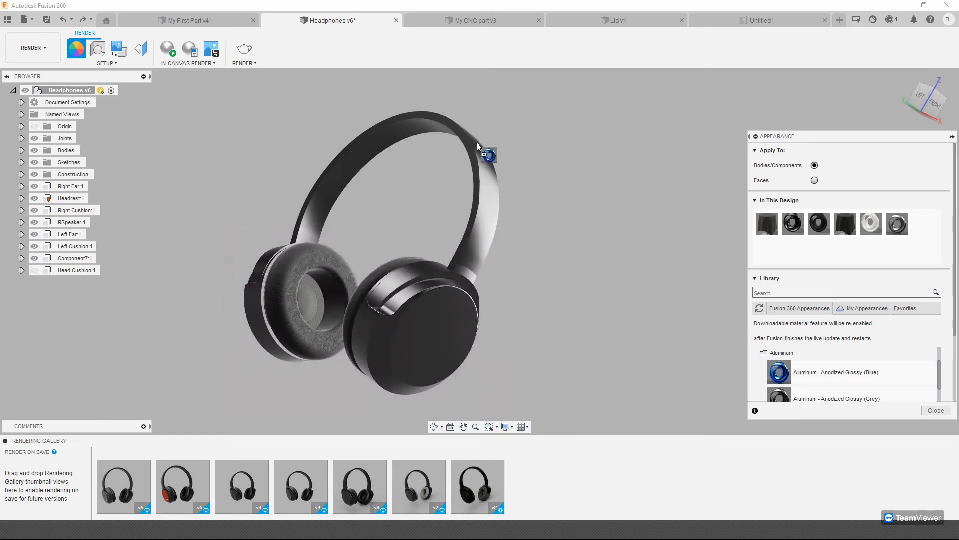
{"action": "left_click_drag", "start_coordinate": [478, 144], "coordinate": [473, 144]}
{"action": "middle_click_drag", "start_coordinate": [641, 341], "coordinate": [595, 186], "text": "shift"}
Edit the color of the blue anodized aluminum appearance used in the design.
{"action": "right_click", "coordinate": [927, 227]}
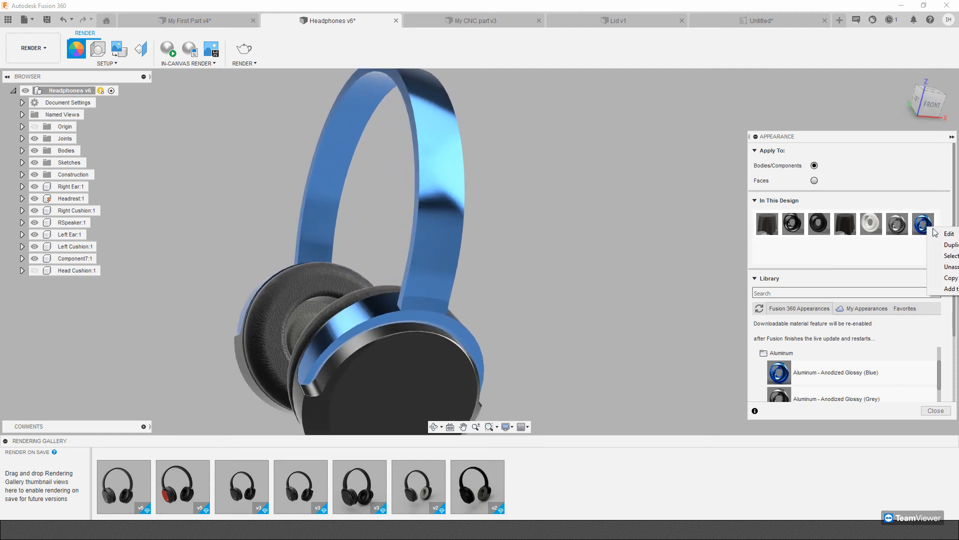
{"action": "left_click", "coordinate": [949, 233]}
{"action": "mouse_move", "coordinate": [678, 202]}
{"action": "left_mouse_down"}
{"action": "mouse_move", "coordinate": [686, 210]}
{"action": "mouse_move", "coordinate": [666, 216]}
{"action": "left_mouse_up"}
{"action": "left_click", "coordinate": [716, 313]}
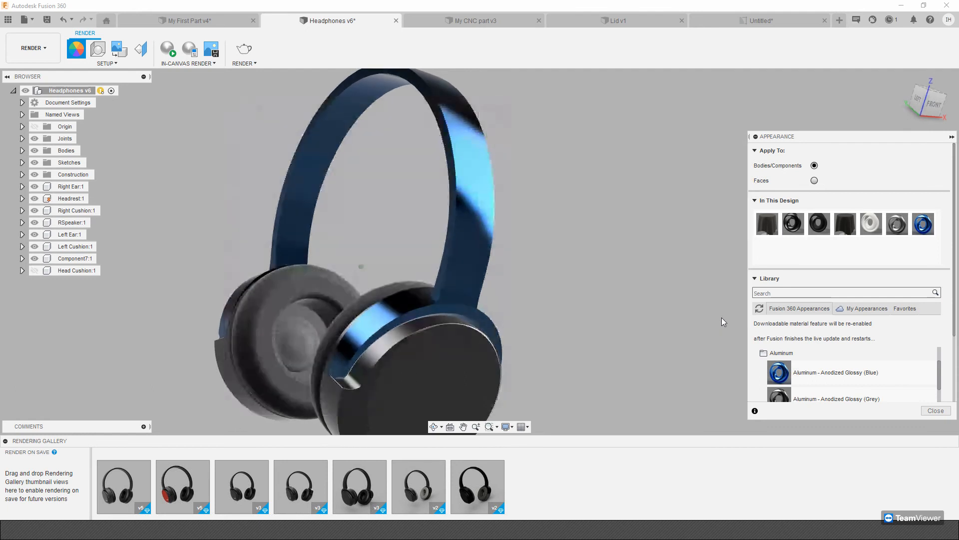
Examine the headphones' finish and the metal folders of the appearance library, and finish assigning appearances.
{"action": "middle_click_drag", "start_coordinate": [658, 316], "coordinate": [413, 254], "text": "shift"}
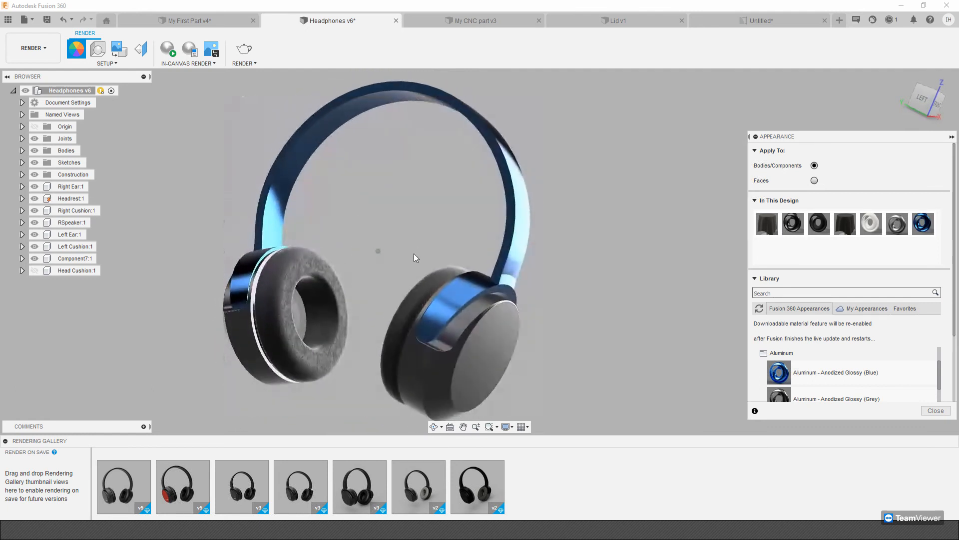
{"action": "scroll", "coordinate": [298, 284], "scroll_direction": "up", "scroll_amount": 3}
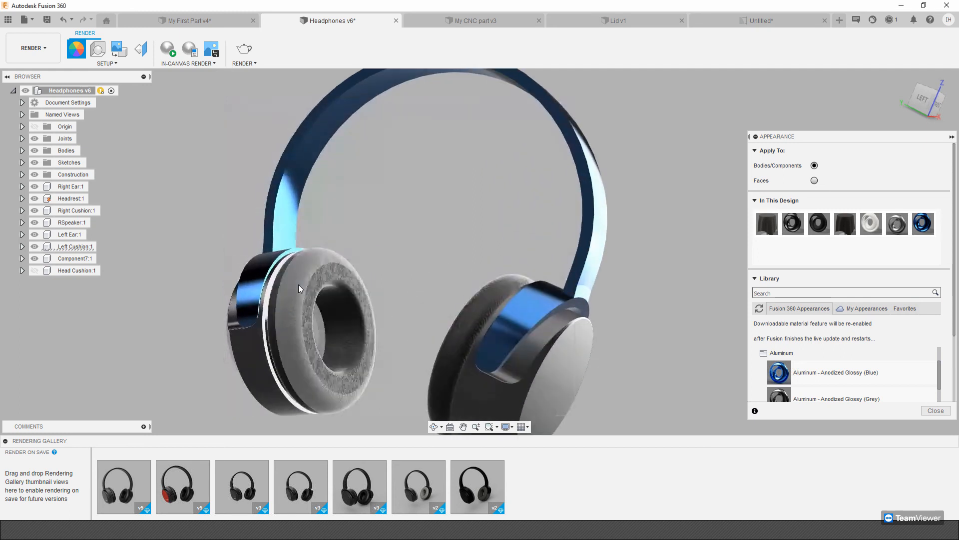
{"action": "scroll", "coordinate": [853, 289], "scroll_direction": "down", "scroll_amount": 5}
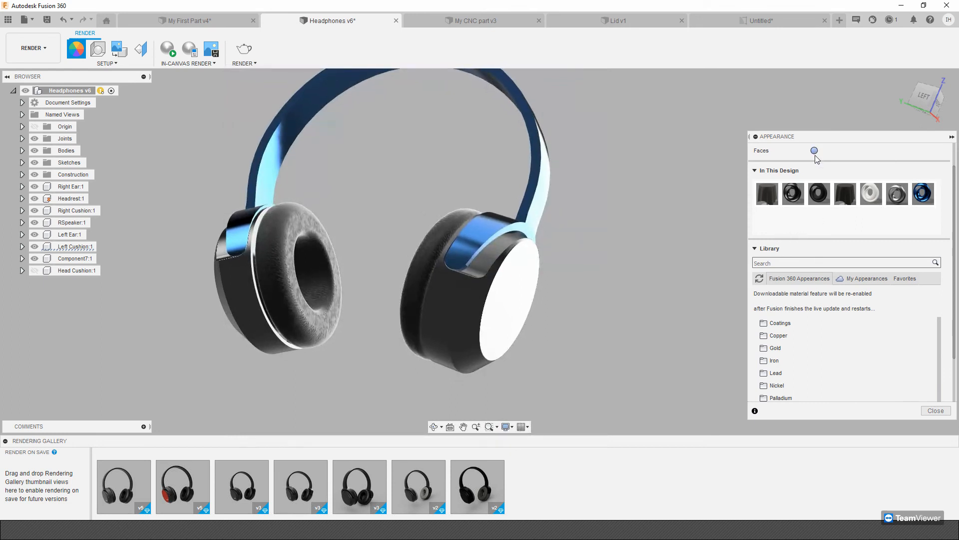
{"action": "scroll", "coordinate": [818, 161], "scroll_direction": "up", "scroll_amount": 1}
{"action": "scroll", "coordinate": [811, 244], "scroll_direction": "down", "scroll_amount": 1}
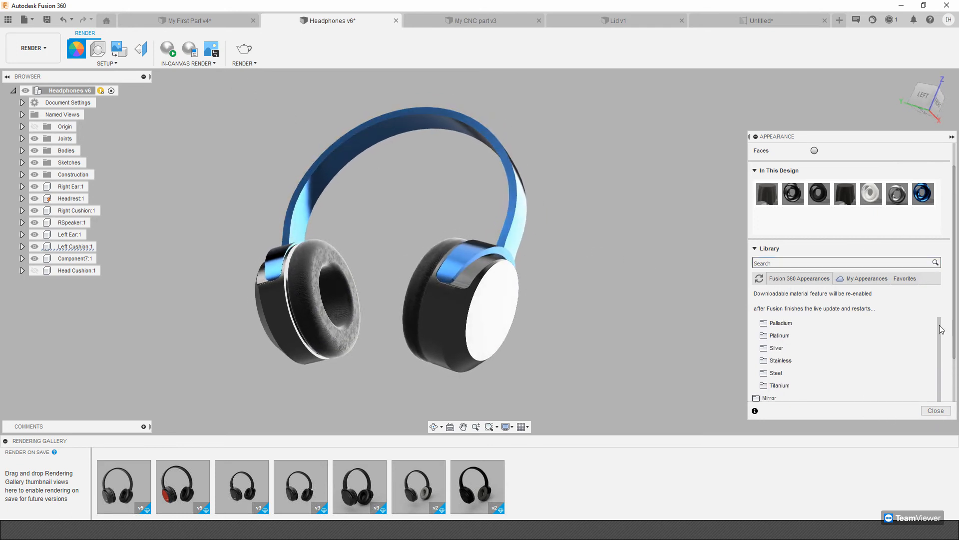
{"action": "scroll", "coordinate": [941, 328], "scroll_direction": "down", "scroll_amount": 2}
{"action": "middle_click_drag", "start_coordinate": [725, 285], "coordinate": [590, 185], "text": "shift"}
{"action": "left_click", "coordinate": [943, 412]}
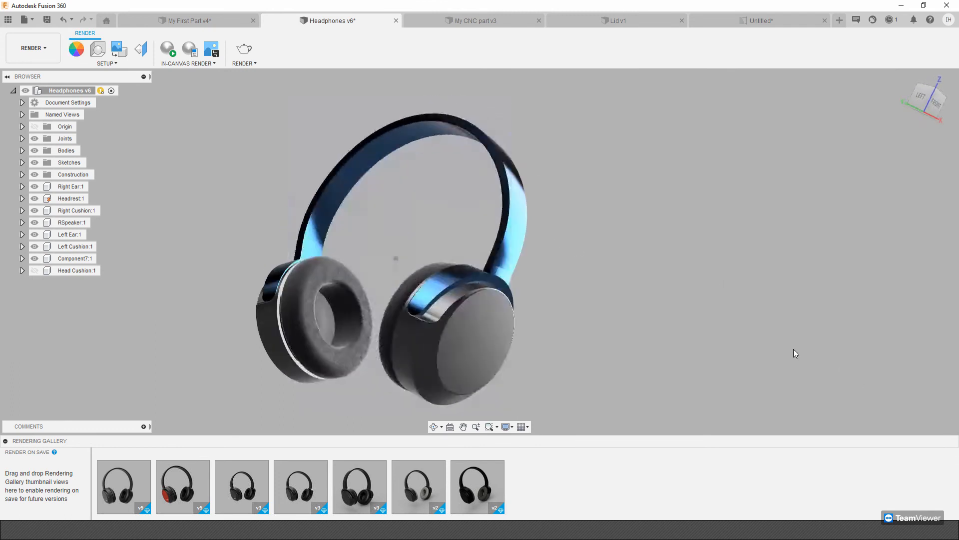
Set the render scene's environment brightness to 4500 lx and its rotation to 15.7 degrees.
{"action": "left_click", "coordinate": [98, 48]}
{"action": "left_click_drag", "start_coordinate": [892, 194], "coordinate": [889, 195]}
{"action": "left_click", "coordinate": [878, 209]}
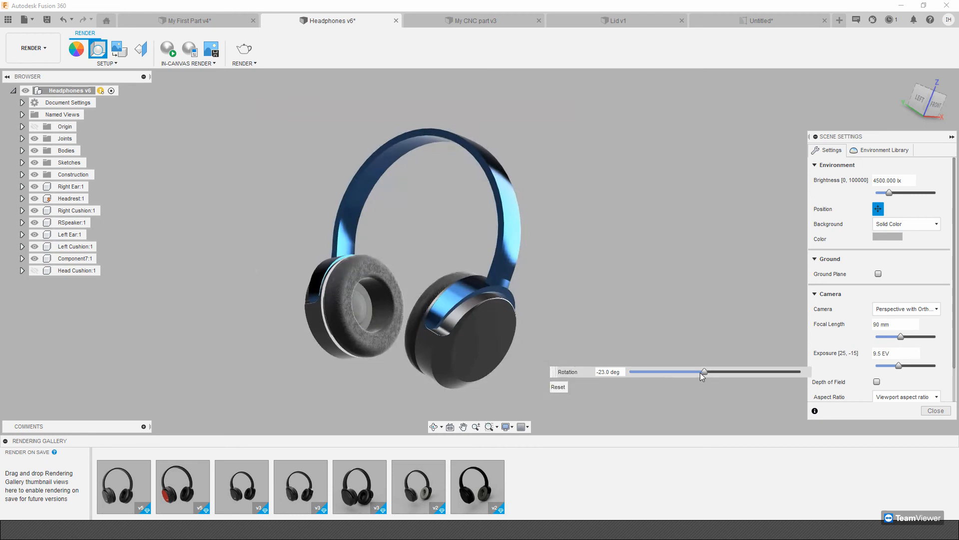
{"action": "mouse_move", "coordinate": [706, 375]}
{"action": "left_mouse_down"}
{"action": "mouse_move", "coordinate": [658, 379]}
{"action": "mouse_move", "coordinate": [728, 381]}
{"action": "mouse_move", "coordinate": [719, 382]}
{"action": "left_mouse_up"}
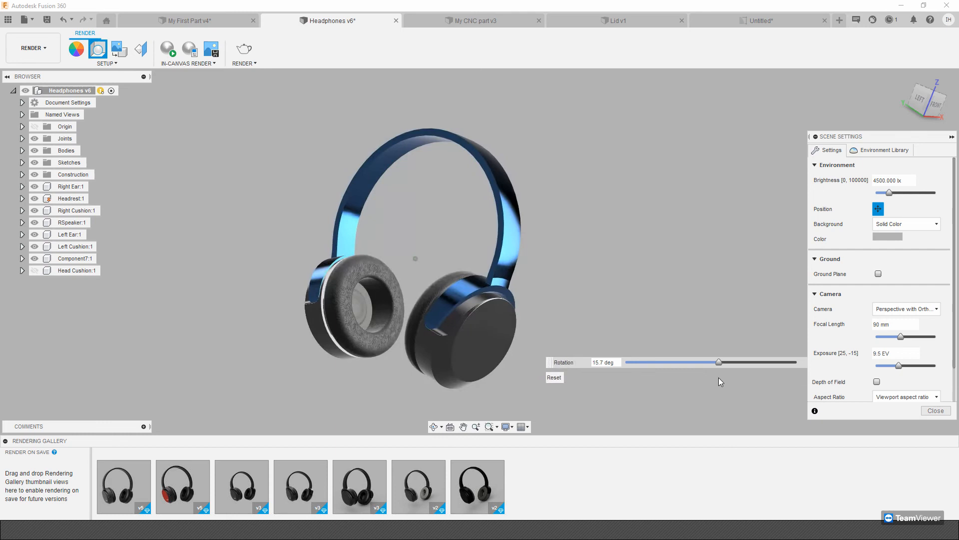
Turn on the scene's ground plane and set the camera to Perspective, trying Orthographic for comparison.
{"action": "left_click", "coordinate": [878, 274]}
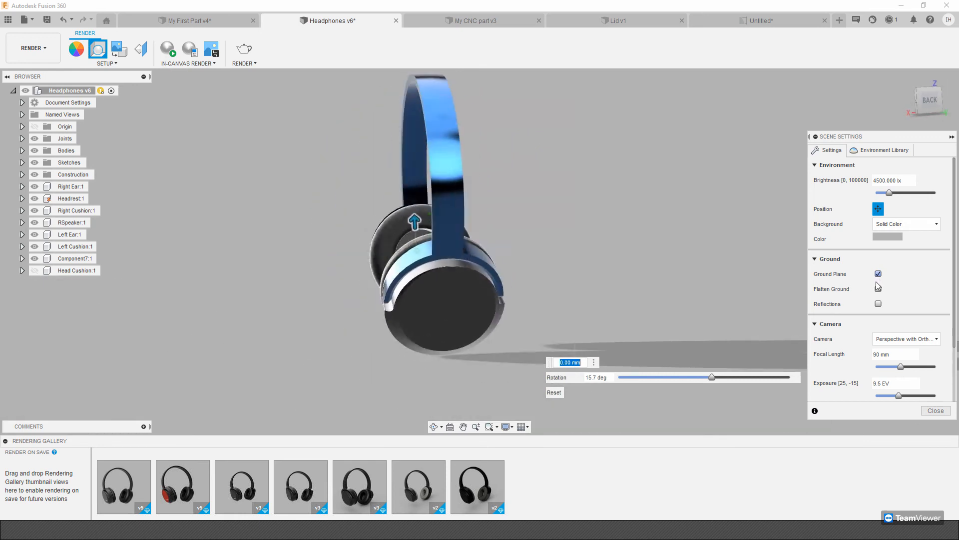
{"action": "left_click", "coordinate": [909, 340]}
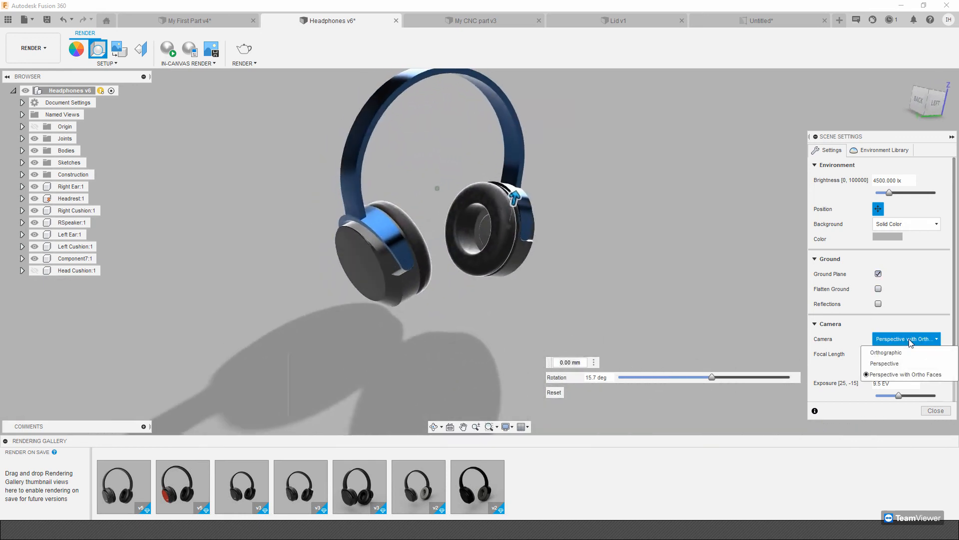
{"action": "left_click", "coordinate": [894, 363]}
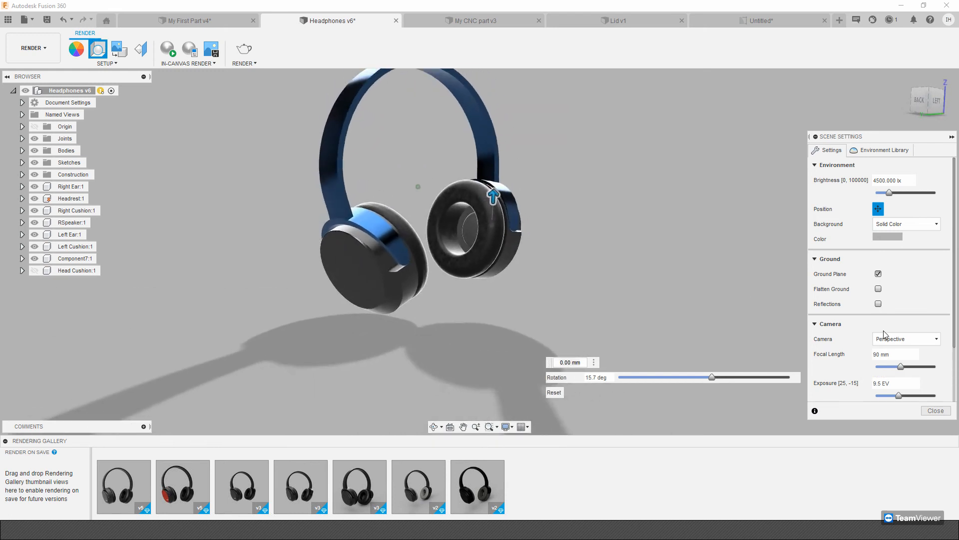
{"action": "left_click", "coordinate": [888, 339]}
{"action": "left_click", "coordinate": [896, 354]}
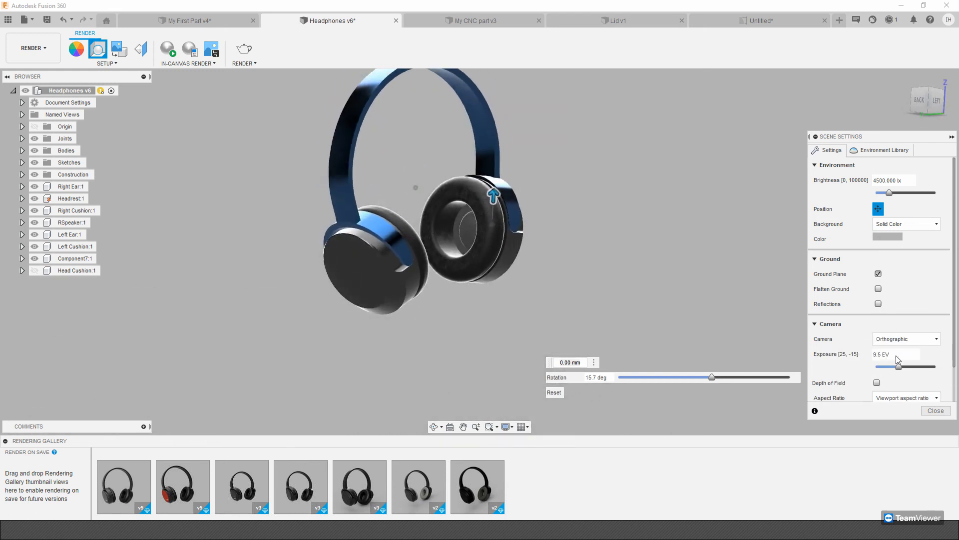
{"action": "left_click", "coordinate": [896, 342]}
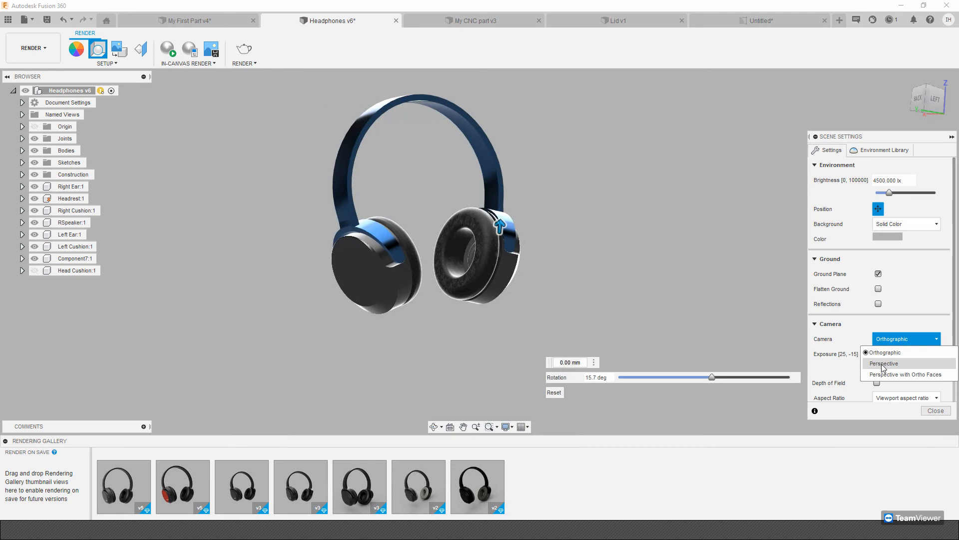
{"action": "left_click", "coordinate": [883, 365]}
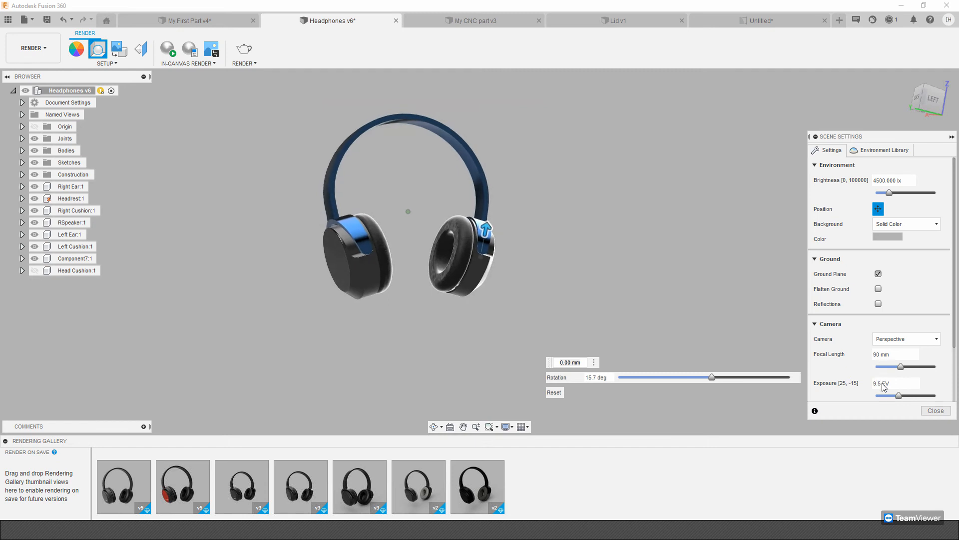
Apply the Crossroads environment from the Fusion 360 library, set the scene background to Environment, and close the scene settings.
{"action": "left_click", "coordinate": [884, 150]}
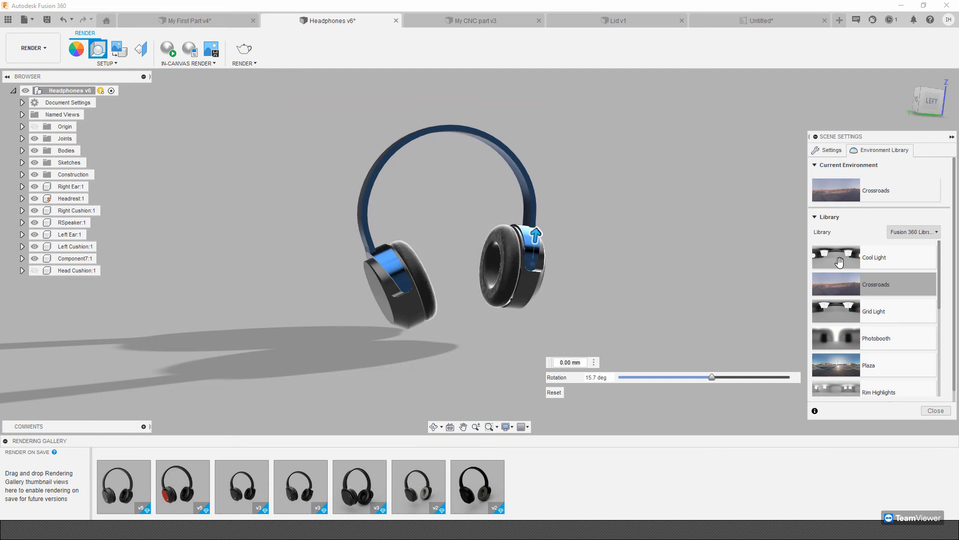
{"action": "left_click", "coordinate": [832, 149]}
{"action": "left_click", "coordinate": [905, 225]}
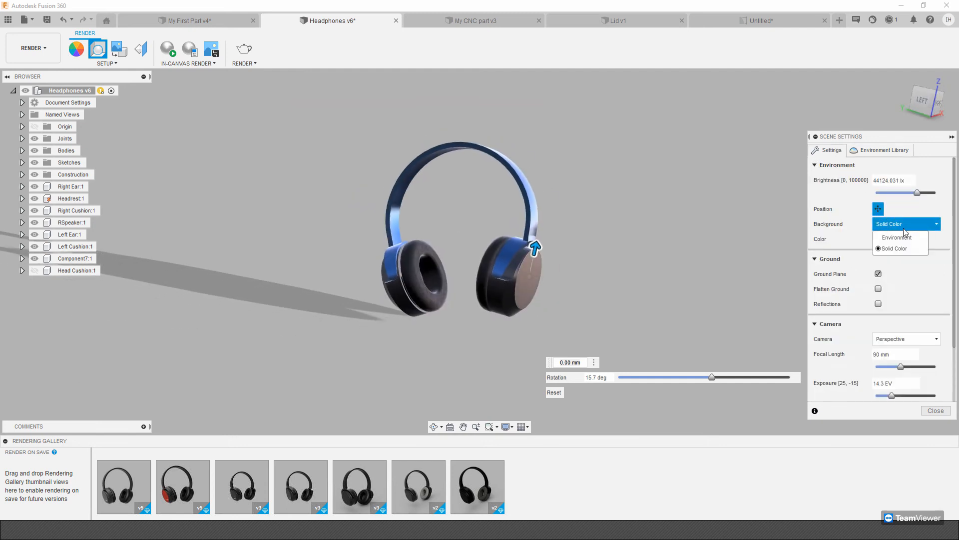
{"action": "left_click", "coordinate": [896, 238]}
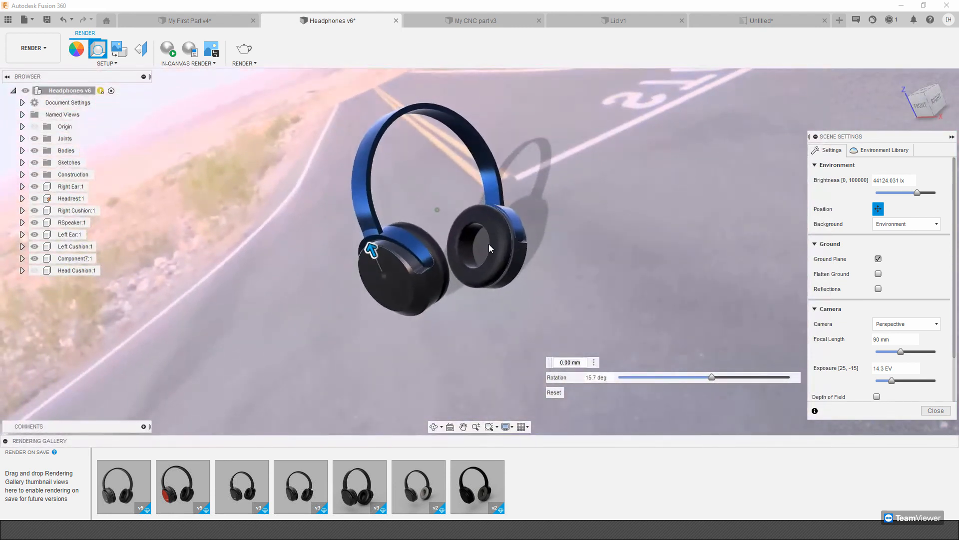
{"action": "left_click", "coordinate": [940, 413]}
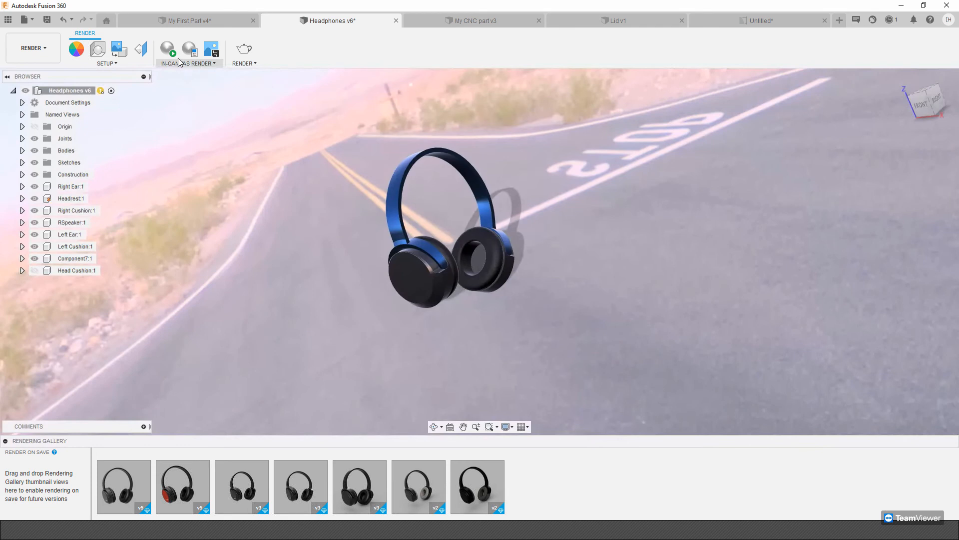
Compare the Cloud Renderer and Local Renderer options in the render settings, and view an earlier headphones rendering with light cushions.
{"action": "left_click", "coordinate": [244, 50]}
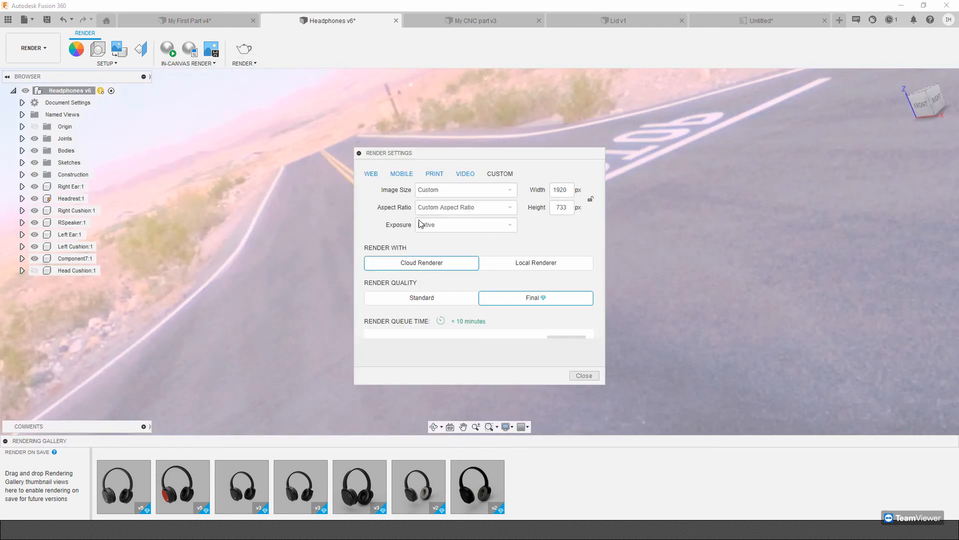
{"action": "left_click", "coordinate": [529, 266]}
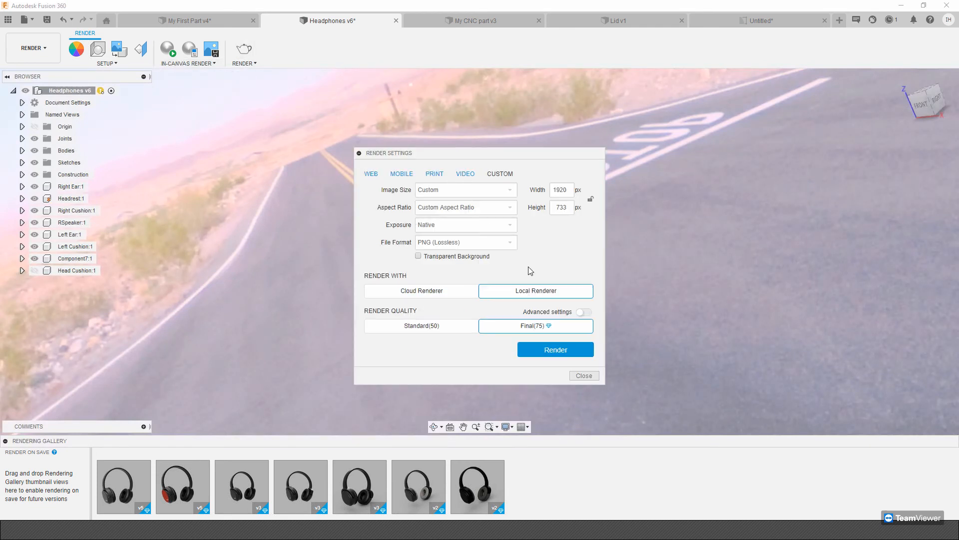
{"action": "left_click", "coordinate": [423, 291]}
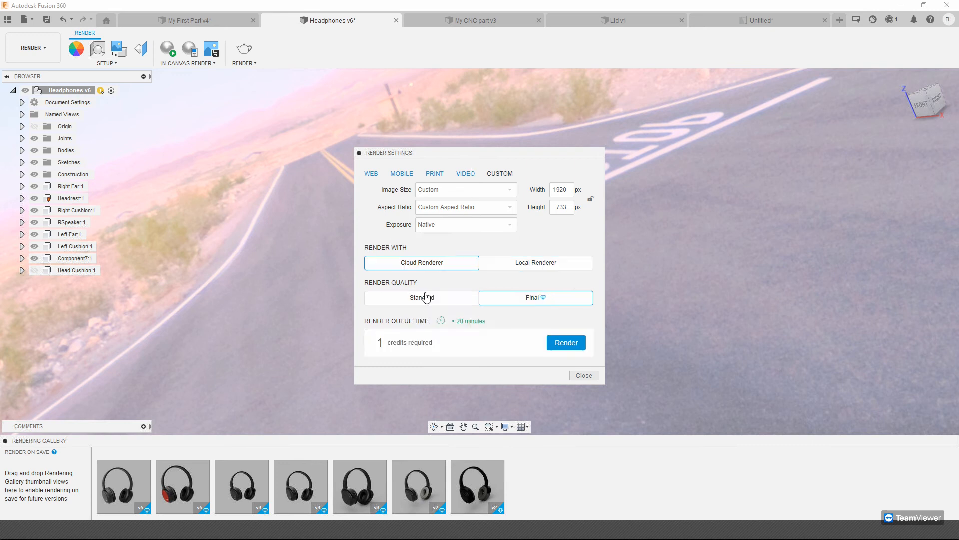
{"action": "left_click", "coordinate": [550, 261]}
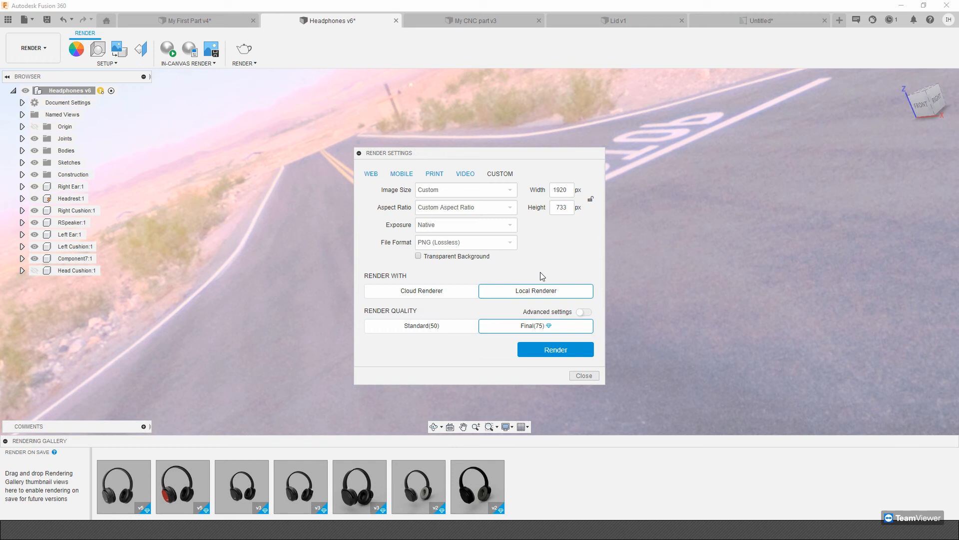
{"action": "left_click", "coordinate": [584, 375]}
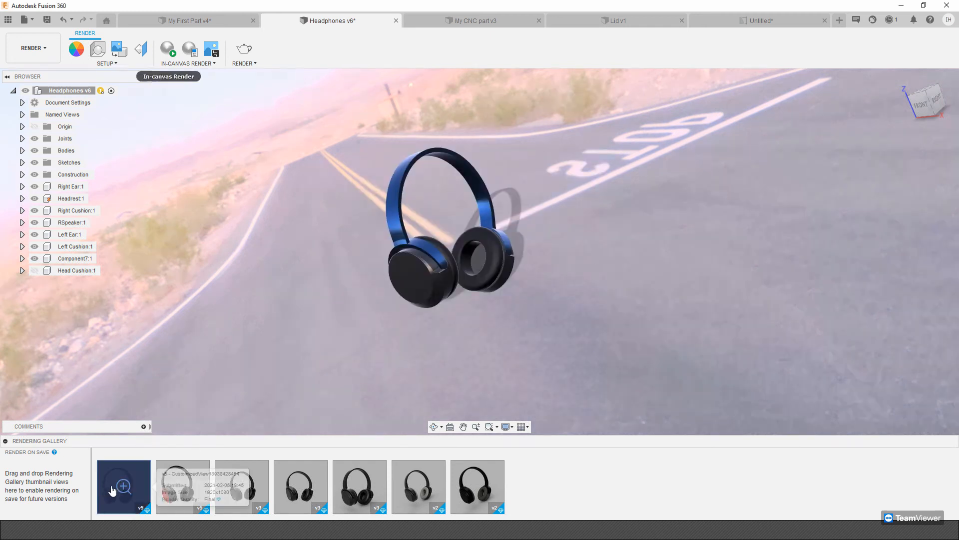
{"action": "double_click", "coordinate": [426, 496]}
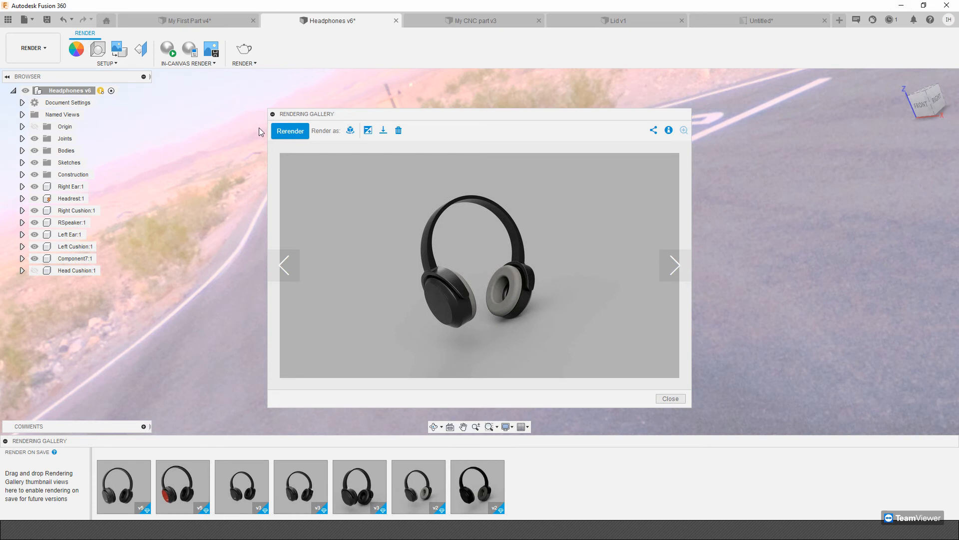
{"action": "left_click", "coordinate": [670, 398]}
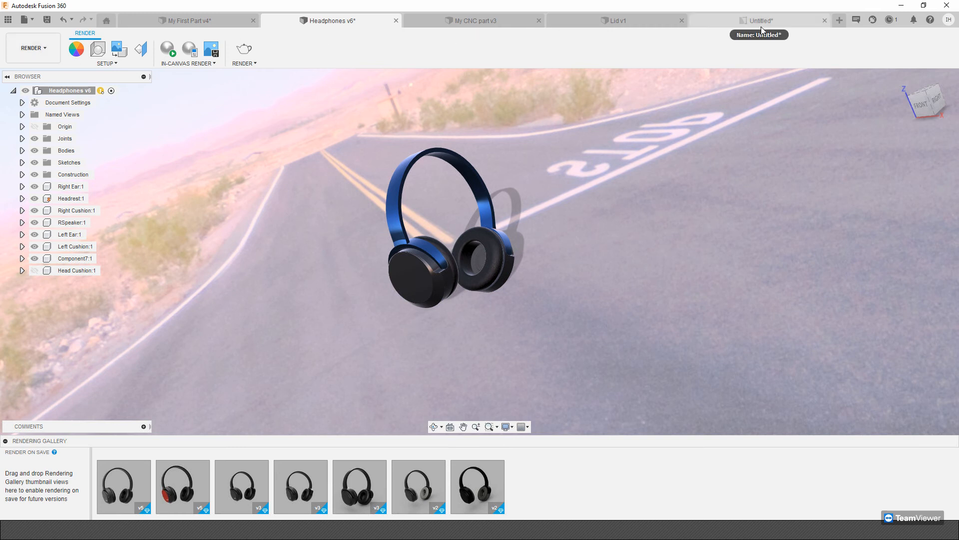
Switch to the My First Part design and open it in the Manufacture workspace.
{"action": "left_click", "coordinate": [825, 23]}
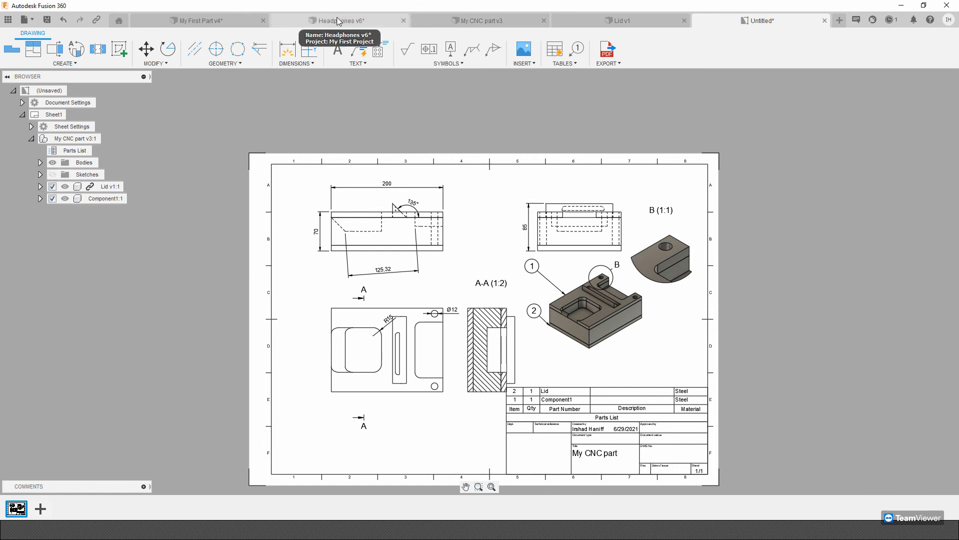
{"action": "left_click", "coordinate": [634, 23]}
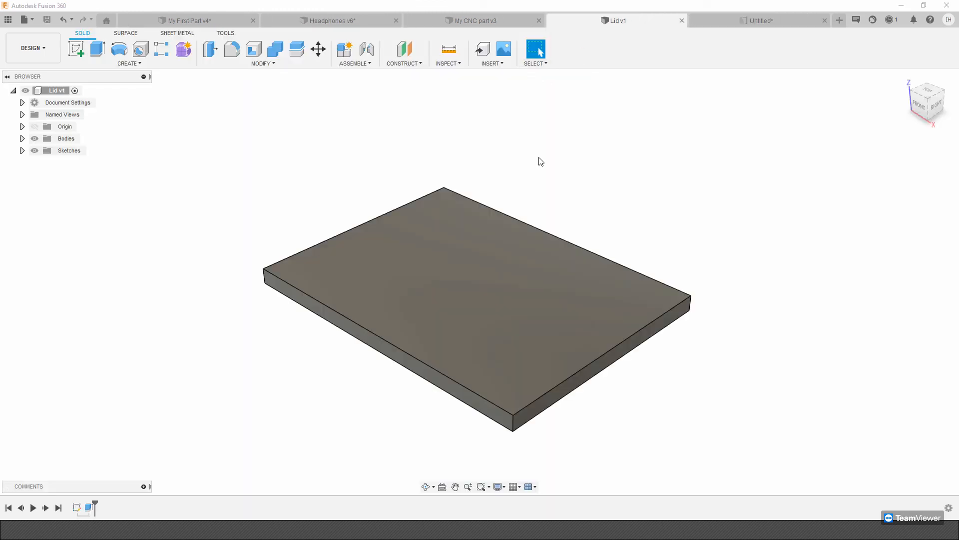
{"action": "left_click", "coordinate": [173, 20]}
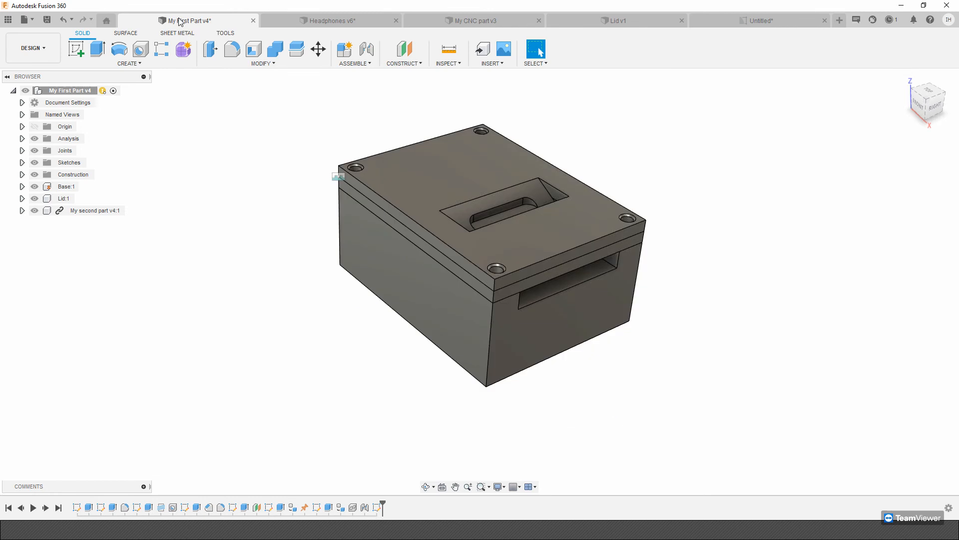
{"action": "left_click", "coordinate": [32, 48]}
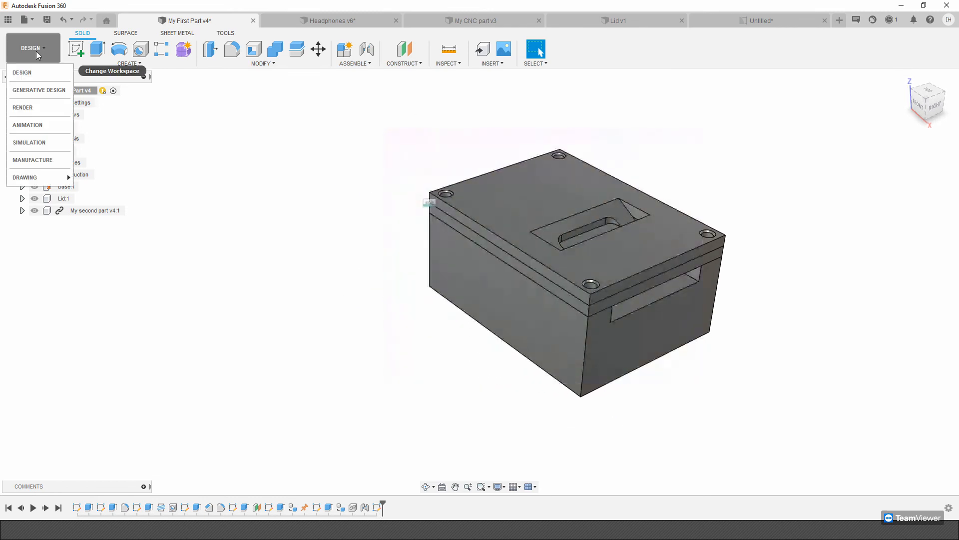
{"action": "left_click", "coordinate": [28, 160]}
{"action": "left_click", "coordinate": [580, 283]}
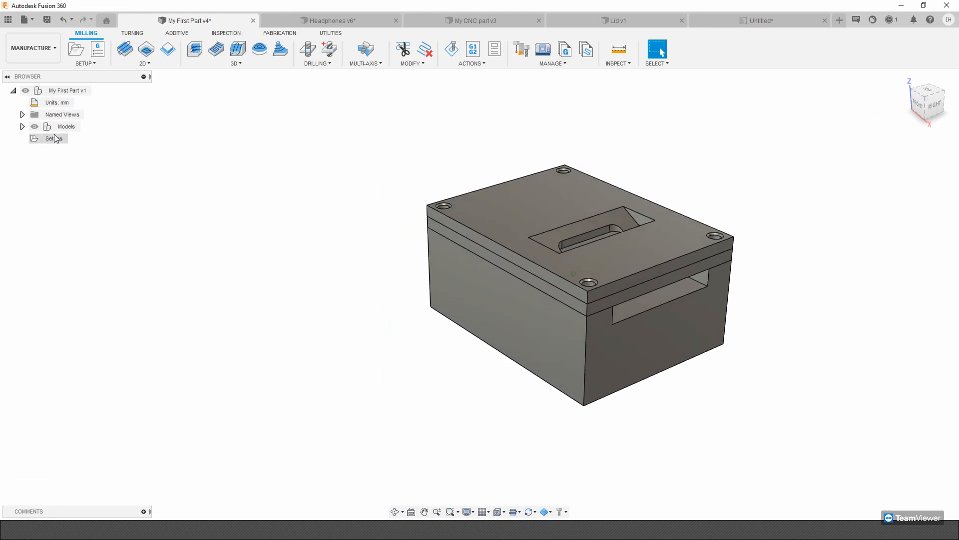
Switch to the My CNC part design and open it in the Manufacture workspace.
{"action": "left_click", "coordinate": [763, 21]}
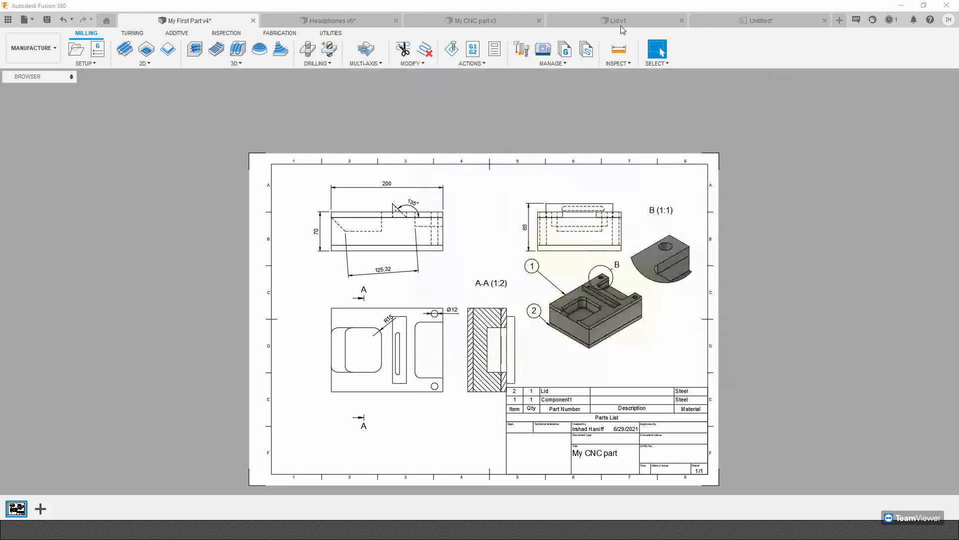
{"action": "left_click", "coordinate": [620, 23]}
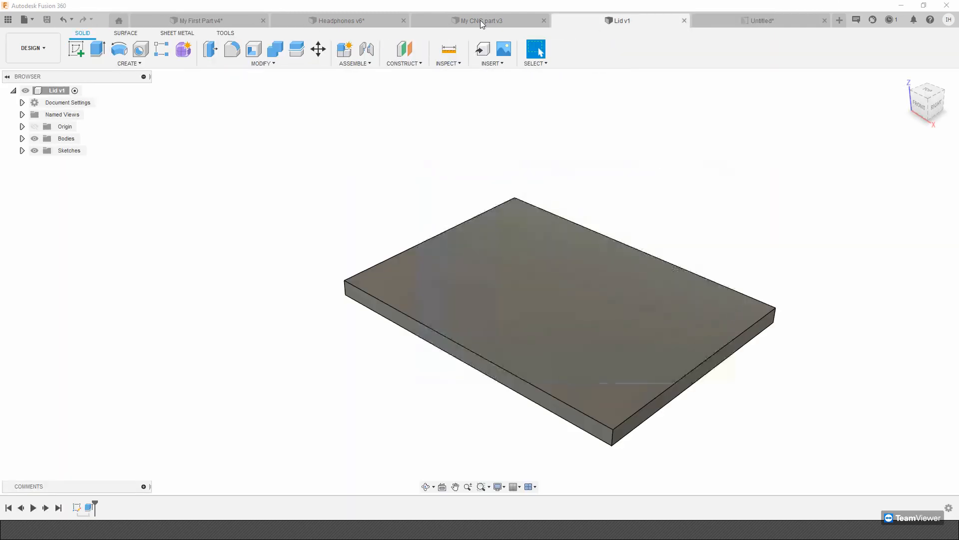
{"action": "left_click", "coordinate": [428, 22]}
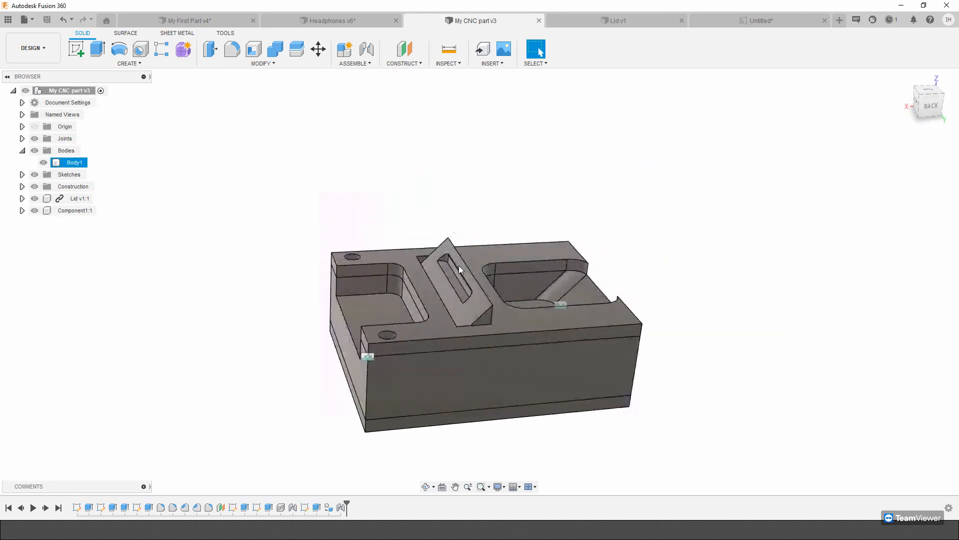
{"action": "left_click", "coordinate": [46, 46]}
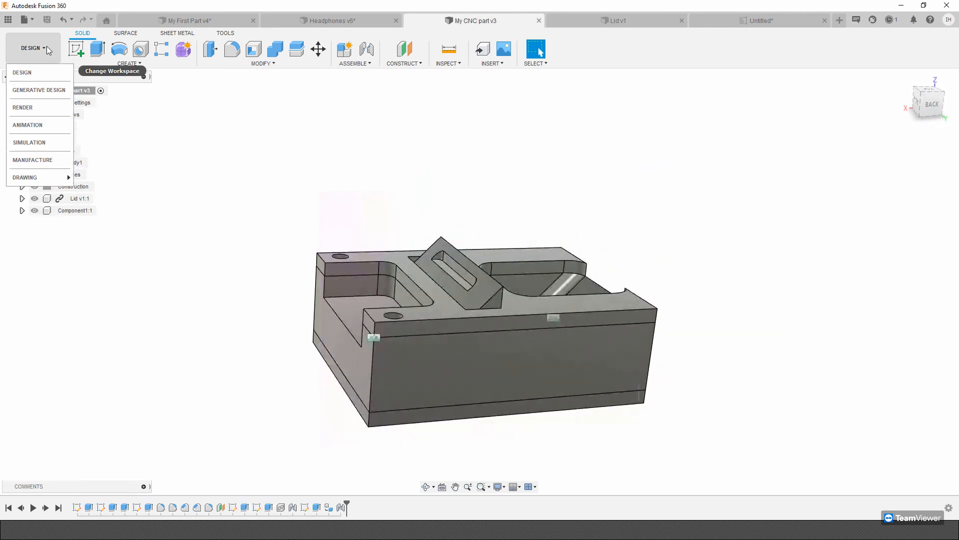
{"action": "left_click", "coordinate": [54, 160]}
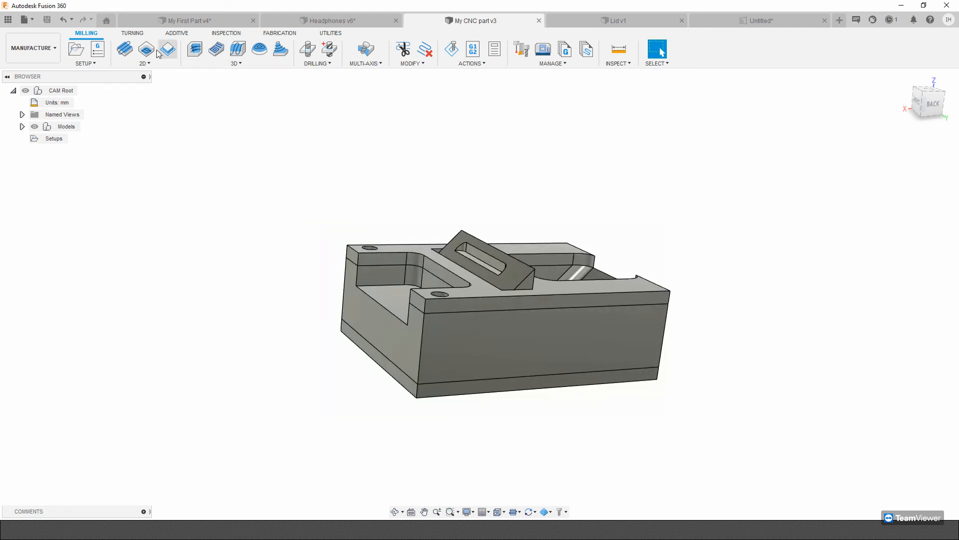
Look over the turning, additive and inspection tools available for manufacturing the CNC part.
{"action": "left_click", "coordinate": [134, 34]}
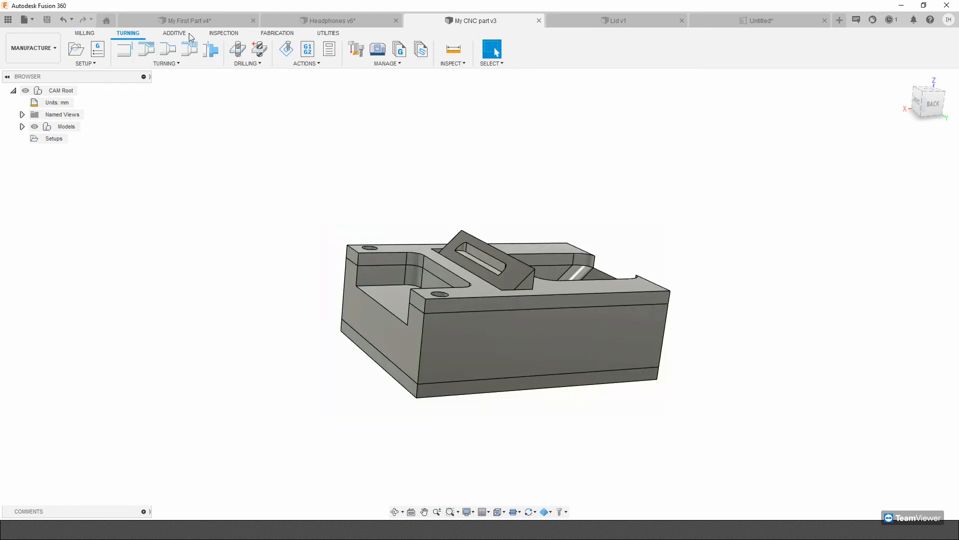
{"action": "left_click", "coordinate": [189, 20]}
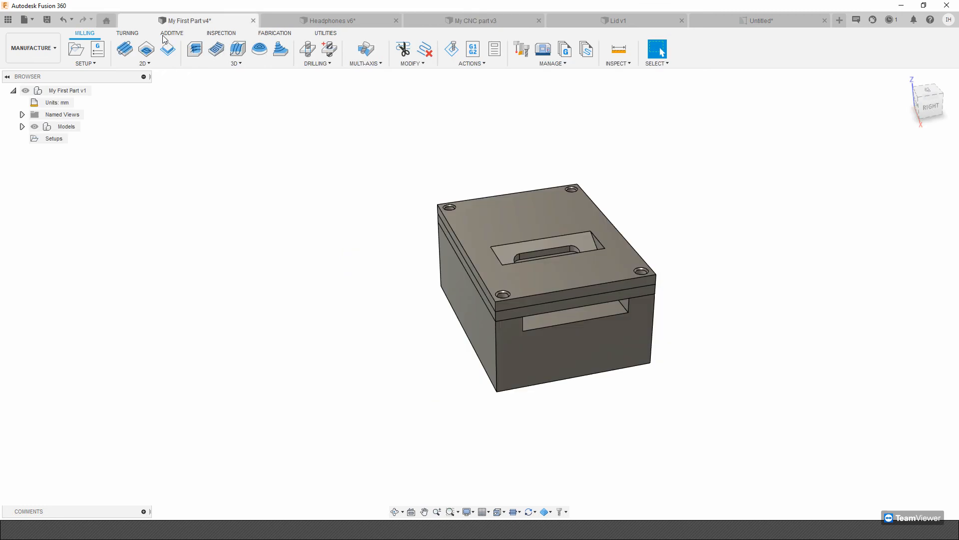
{"action": "left_click", "coordinate": [515, 23]}
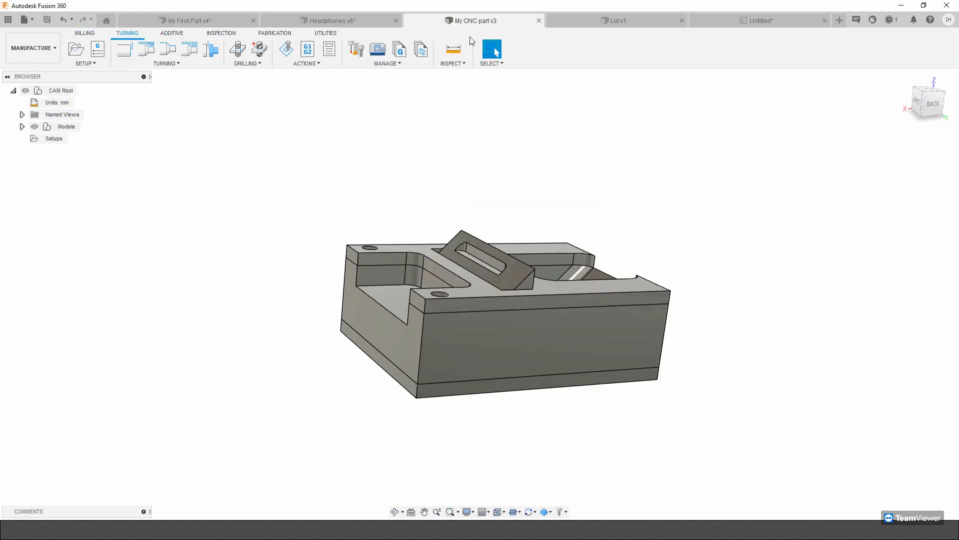
{"action": "left_click", "coordinate": [170, 33]}
{"action": "left_click", "coordinate": [223, 33]}
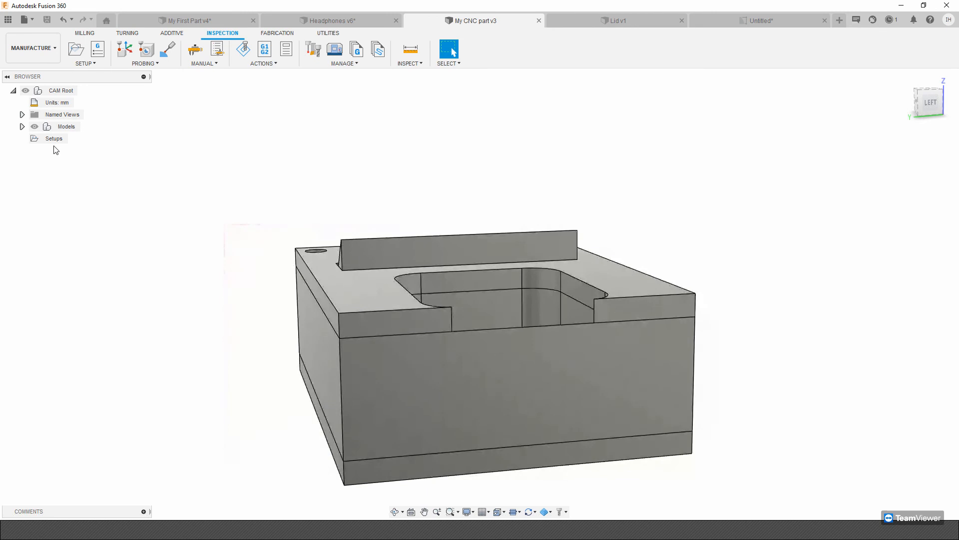
Create a milling setup for the CNC part using the main block body as the setup model.
{"action": "left_click", "coordinate": [53, 139]}
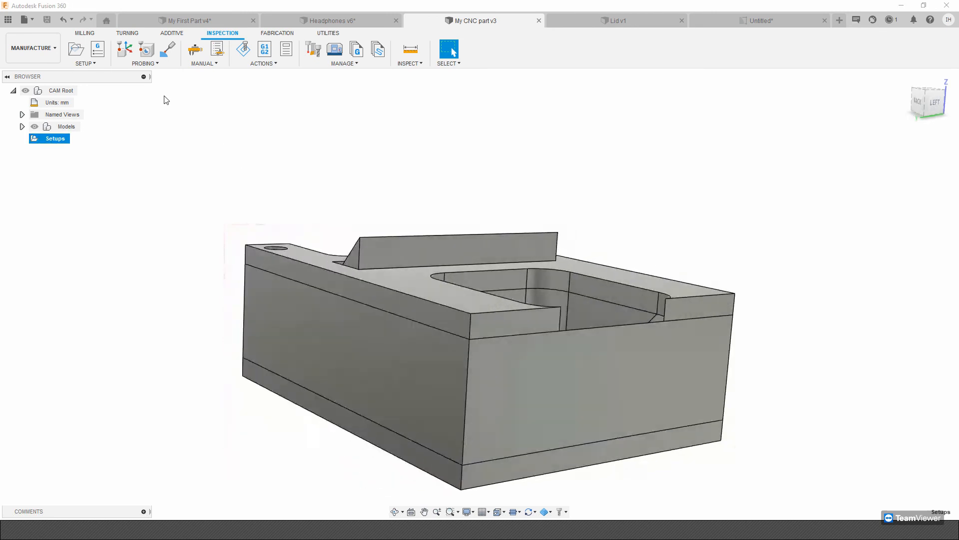
{"action": "left_click", "coordinate": [77, 50]}
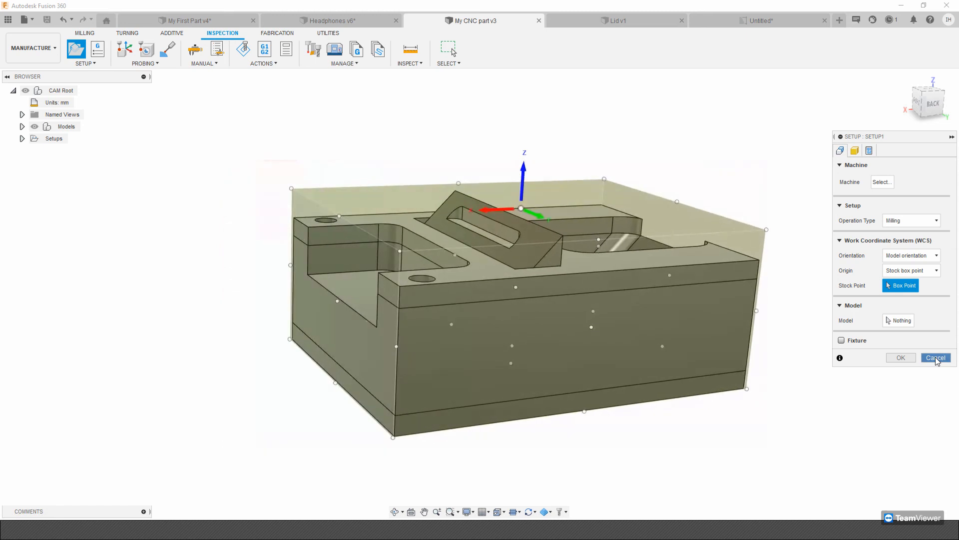
{"action": "left_click", "coordinate": [898, 321]}
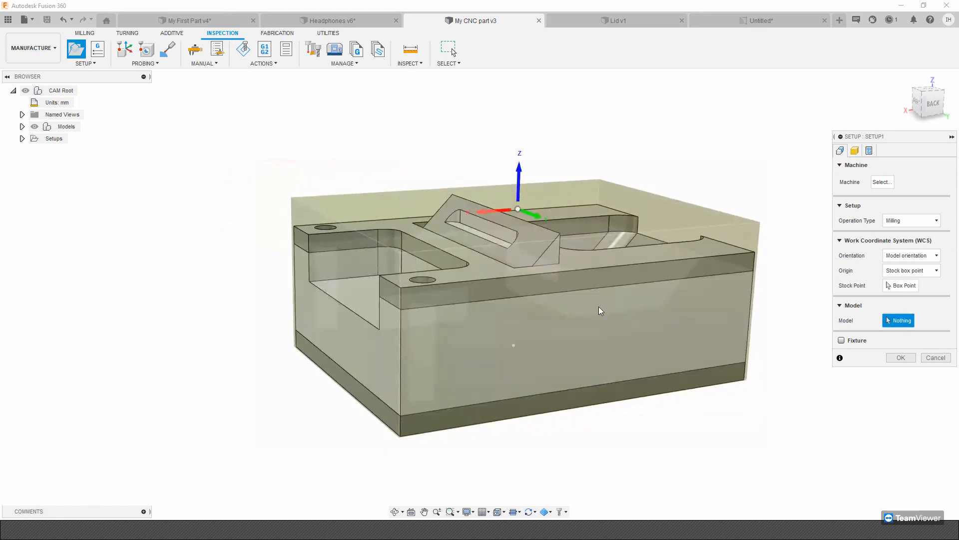
{"action": "left_click", "coordinate": [601, 310]}
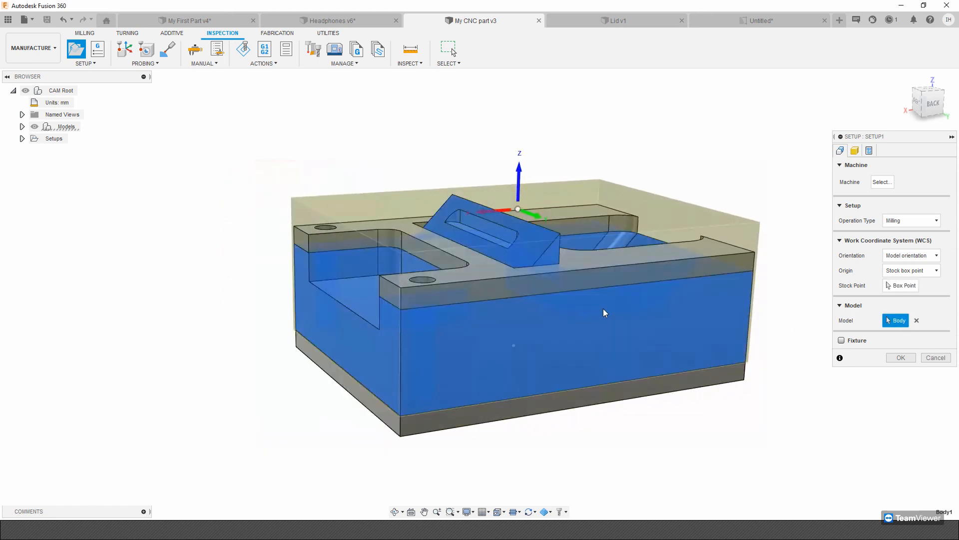
{"action": "left_click", "coordinate": [901, 357]}
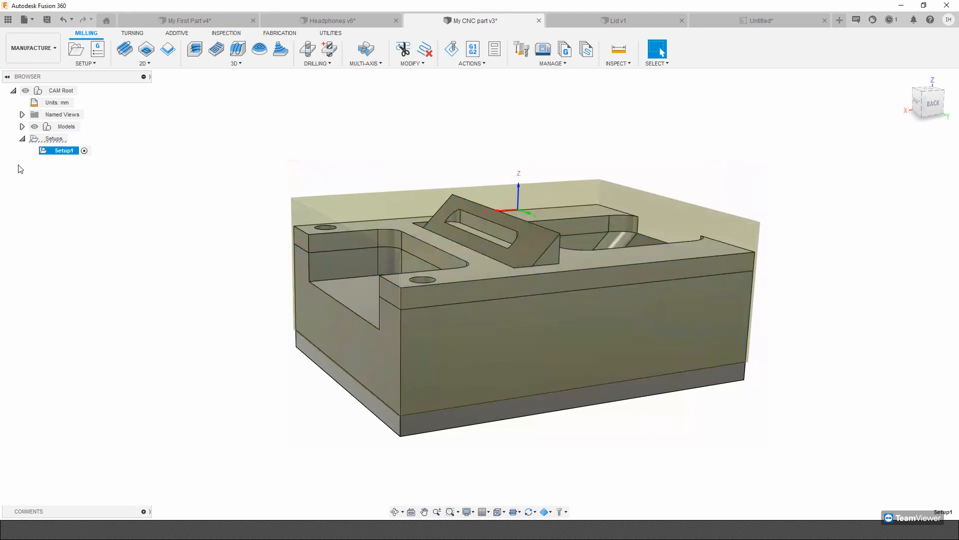
Hide Component1 and the Lid component in the model tree so that only the main block body is displayed.
{"action": "left_click", "coordinate": [22, 127]}
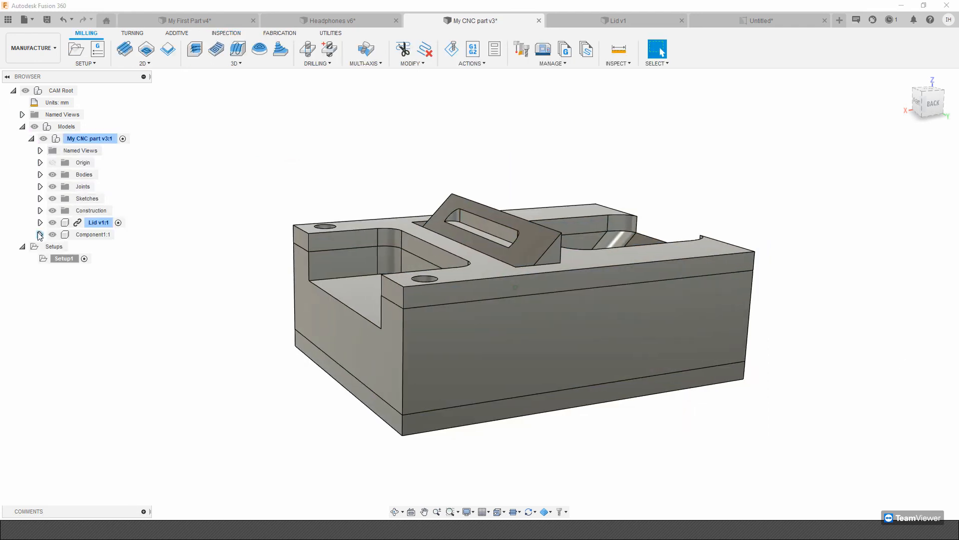
{"action": "left_click", "coordinate": [52, 234]}
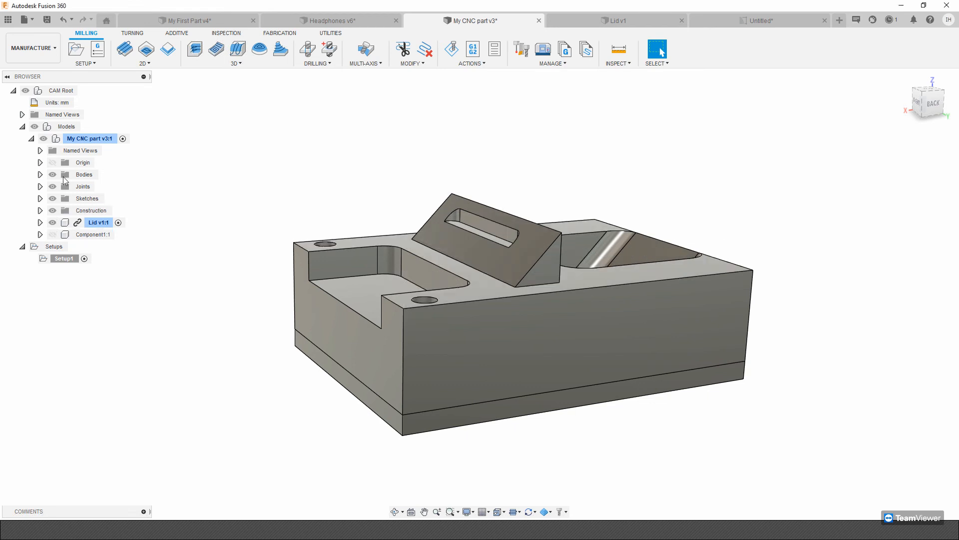
{"action": "left_click", "coordinate": [41, 174]}
{"action": "left_click", "coordinate": [57, 186]}
{"action": "left_click", "coordinate": [52, 234]}
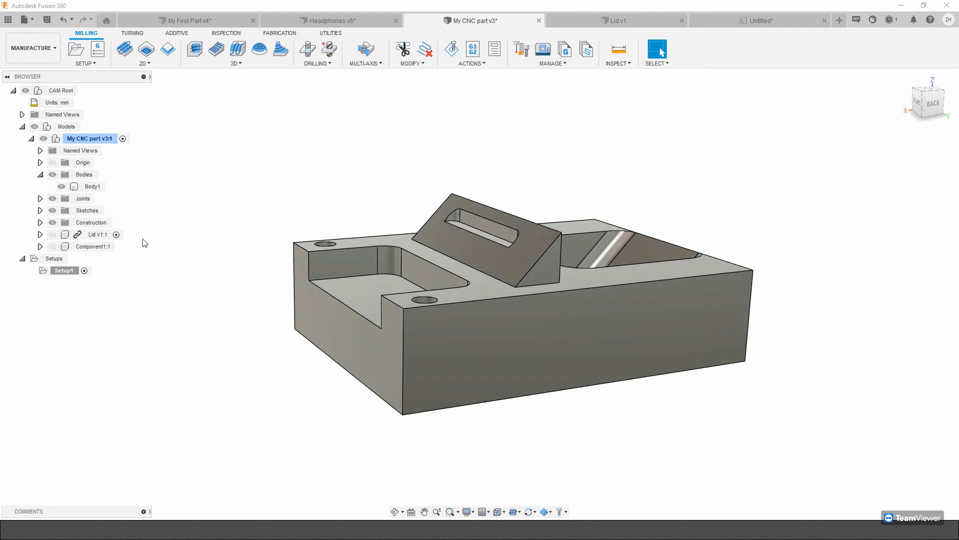
{"action": "middle_click_drag", "start_coordinate": [353, 222], "coordinate": [391, 224], "text": "shift"}
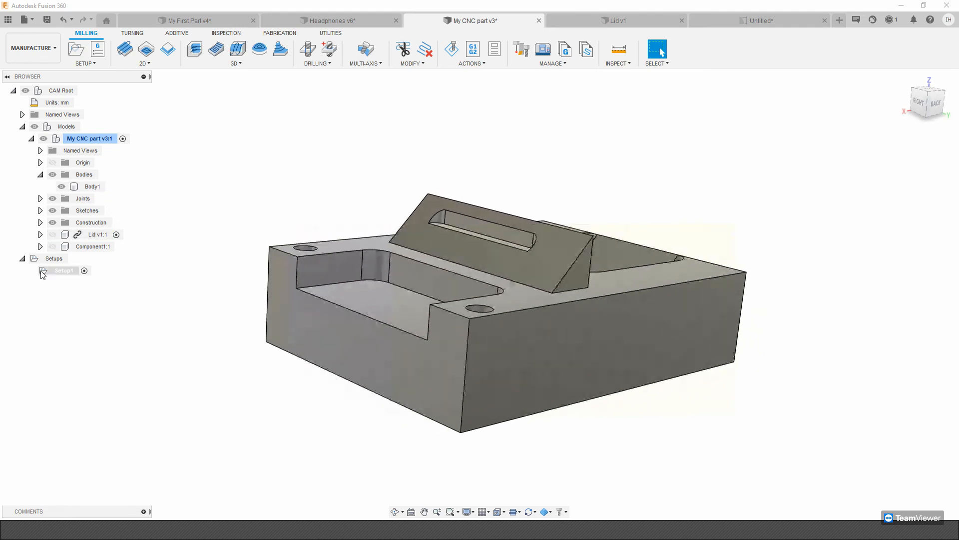
Edit Setup1 and place its work coordinate origin at the stock's top corner on the end with the two holes.
{"action": "left_click", "coordinate": [61, 270]}
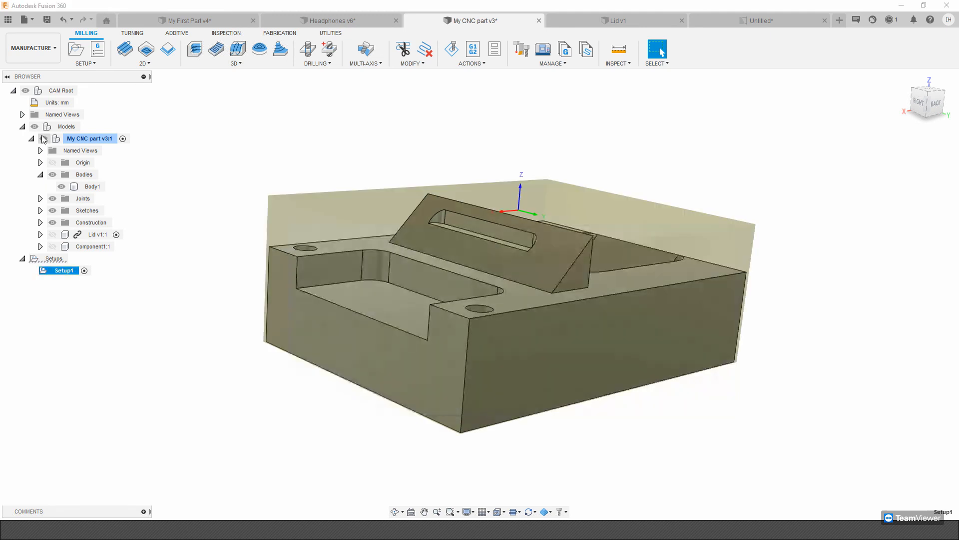
{"action": "left_click", "coordinate": [31, 140]}
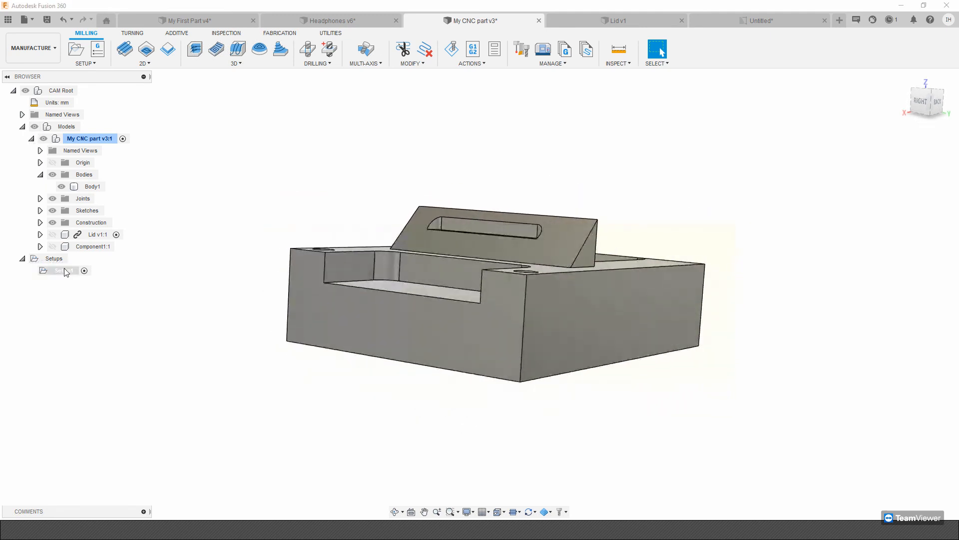
{"action": "right_click", "coordinate": [65, 271]}
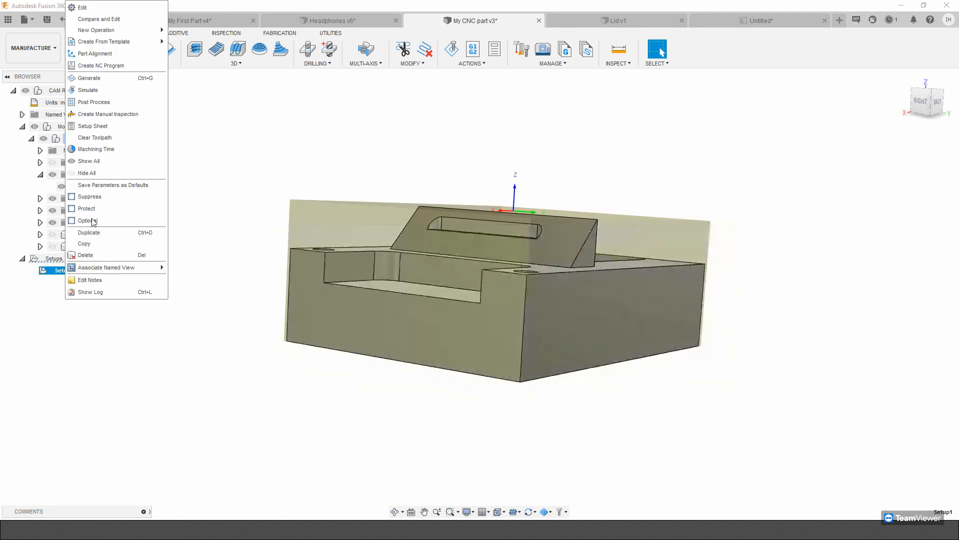
{"action": "left_click", "coordinate": [74, 7]}
{"action": "middle_click_drag", "start_coordinate": [74, 11], "coordinate": [100, 118], "text": "shift"}
{"action": "left_click", "coordinate": [31, 138]}
{"action": "middle_click_drag", "start_coordinate": [549, 185], "coordinate": [475, 182], "text": "shift"}
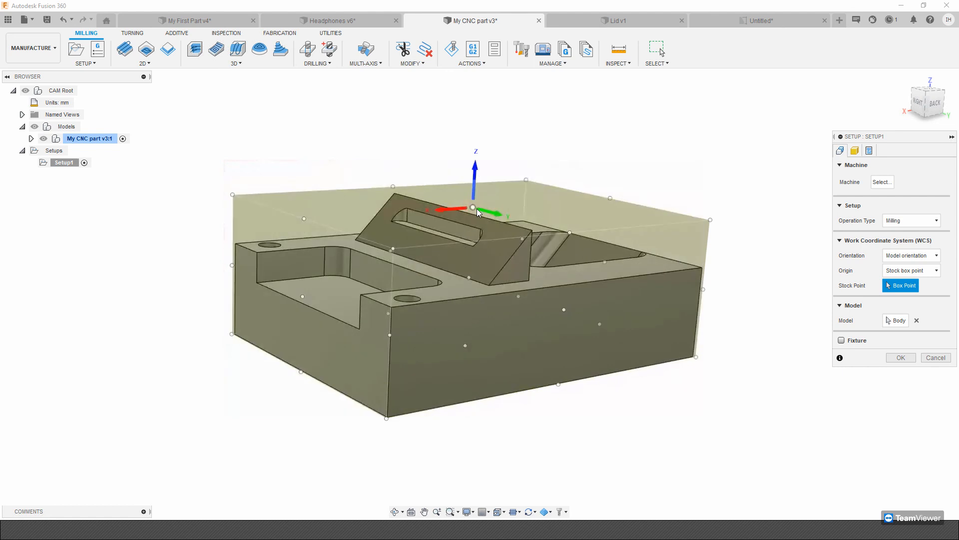
{"action": "middle_click_drag", "start_coordinate": [496, 208], "coordinate": [352, 219], "text": "shift"}
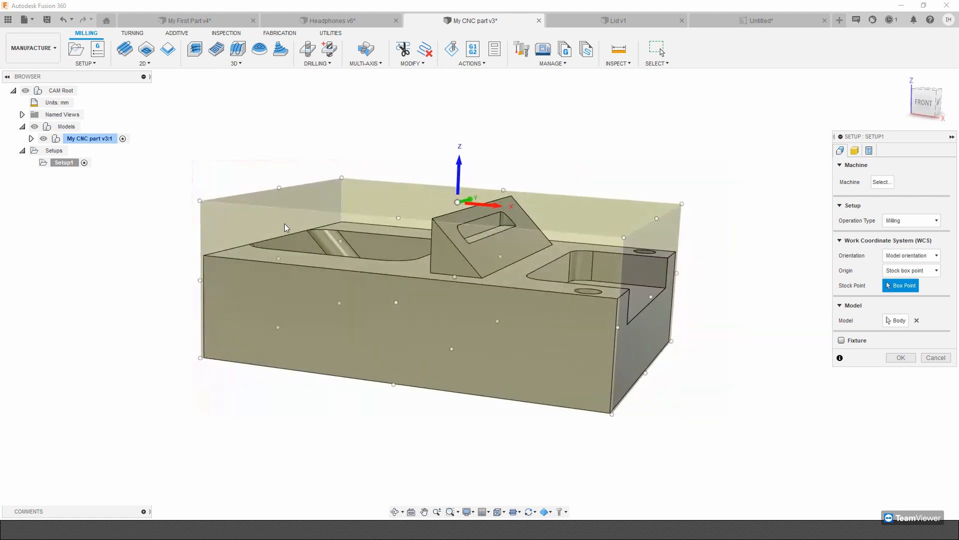
{"action": "middle_click_drag", "start_coordinate": [733, 368], "coordinate": [864, 293], "text": "shift"}
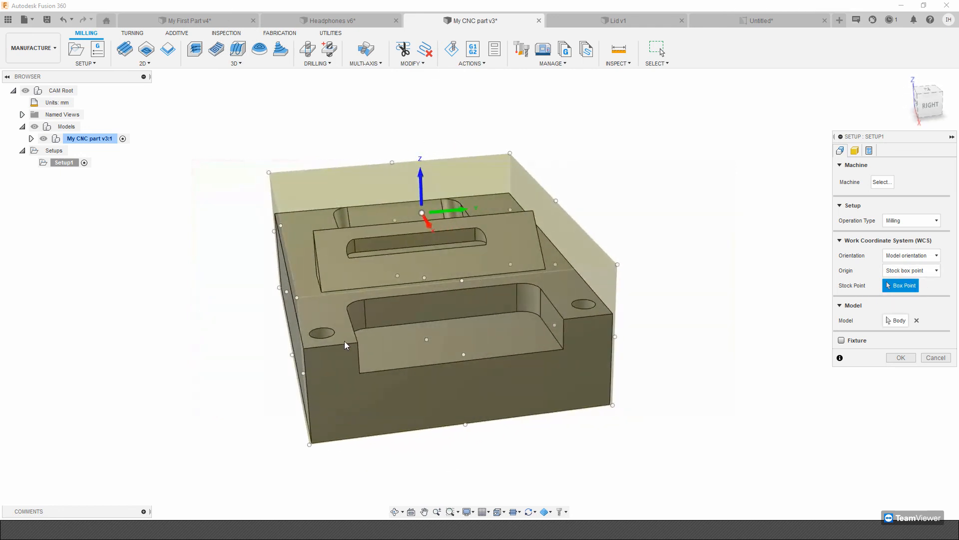
{"action": "left_click", "coordinate": [298, 298]}
{"action": "middle_click_drag", "start_coordinate": [456, 290], "coordinate": [893, 348], "text": "shift"}
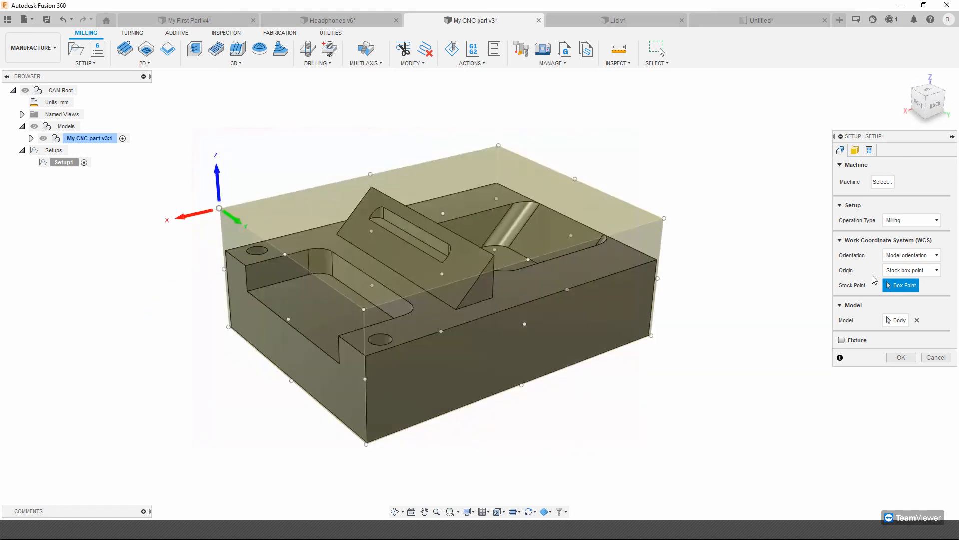
Orient Setup1 by Z axis and X axis using the block's vertical corner edge and long bottom edge, with the X axis flipped.
{"action": "left_click", "coordinate": [904, 258]}
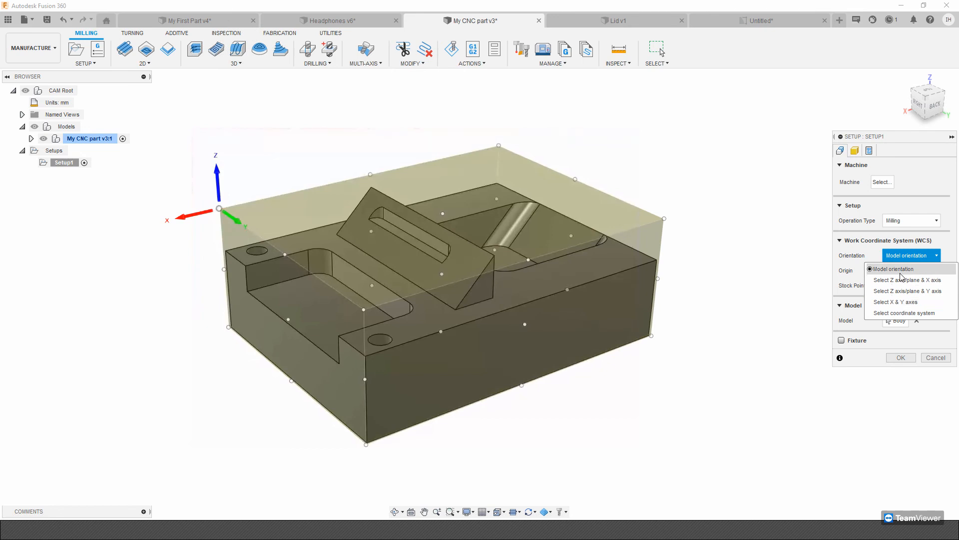
{"action": "left_click", "coordinate": [902, 279]}
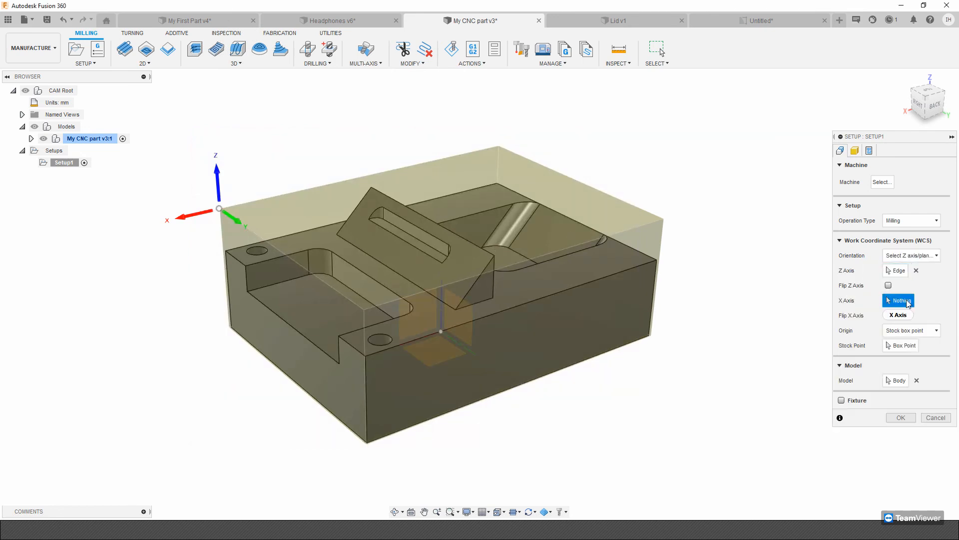
{"action": "left_click", "coordinate": [581, 366]}
{"action": "left_click", "coordinate": [888, 315]}
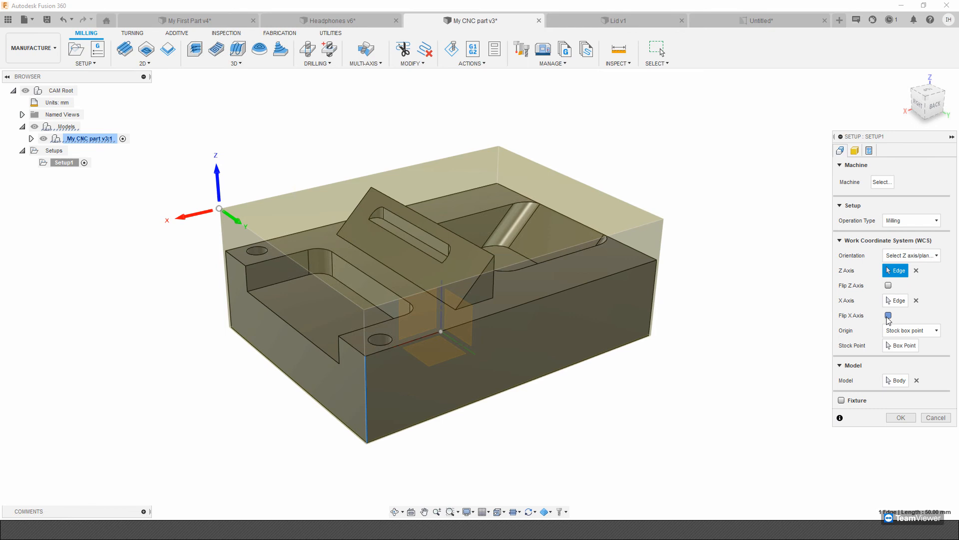
{"action": "middle_click_drag", "start_coordinate": [156, 209], "coordinate": [575, 297], "text": "shift"}
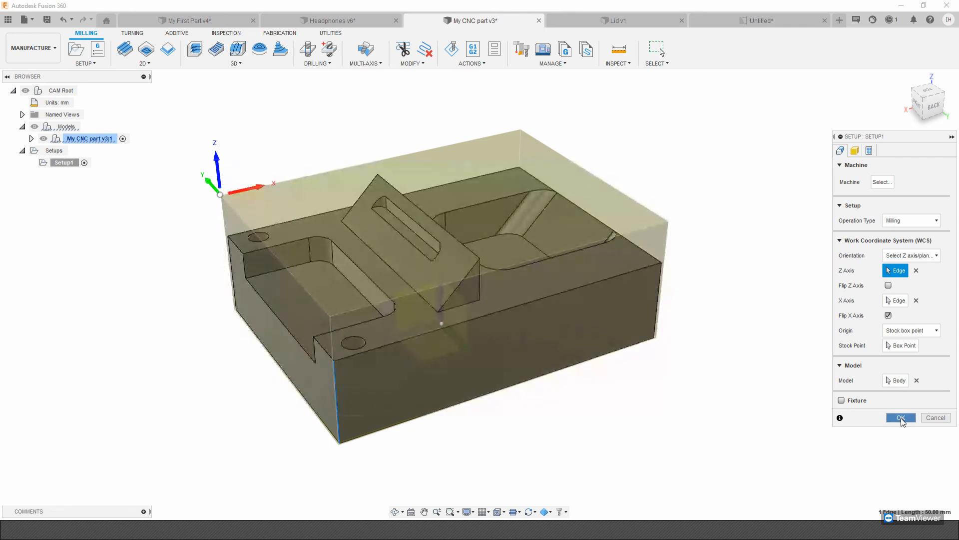
{"action": "left_click", "coordinate": [901, 418]}
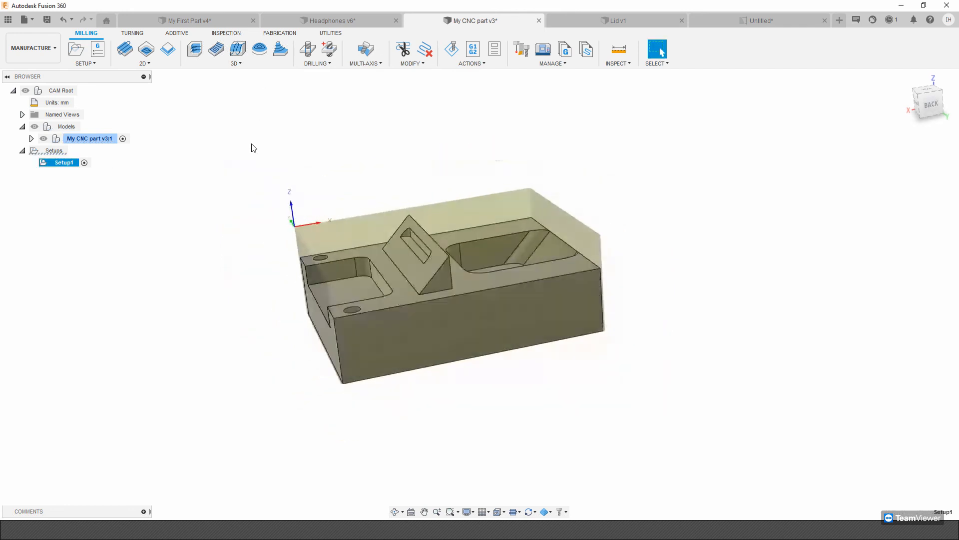
Edit Setup1 again and set the stock top offset to 3 mm.
{"action": "left_click", "coordinate": [156, 67]}
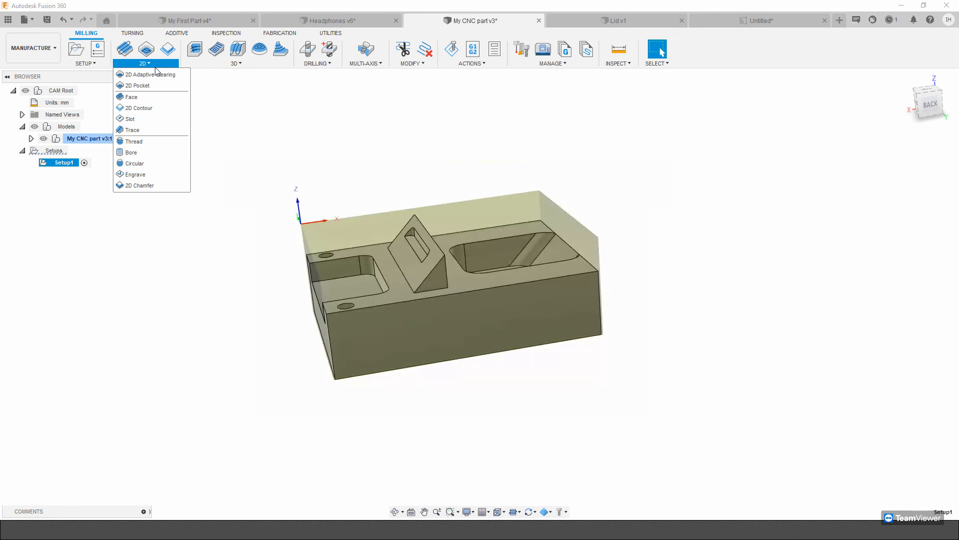
{"action": "right_click", "coordinate": [65, 161]}
{"action": "left_click", "coordinate": [88, 170]}
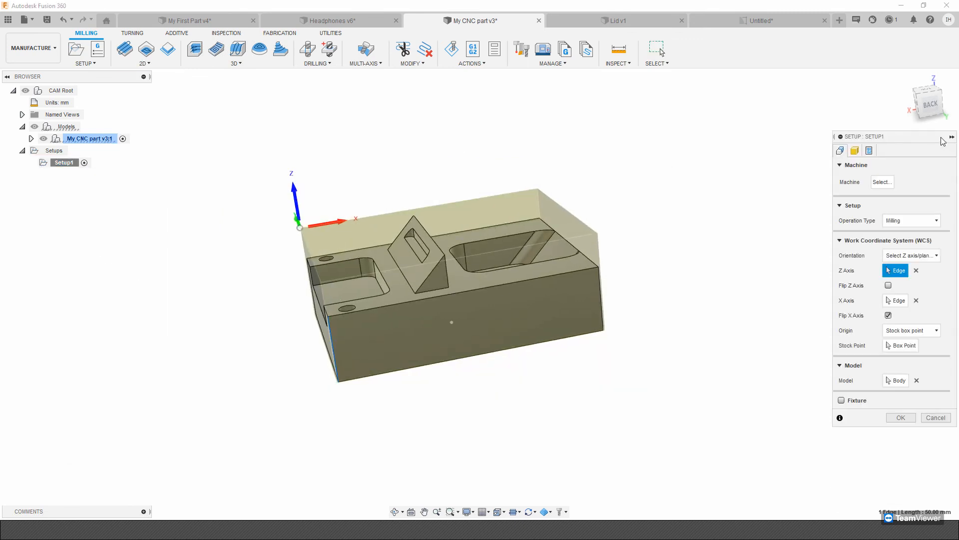
{"action": "left_click", "coordinate": [855, 150]}
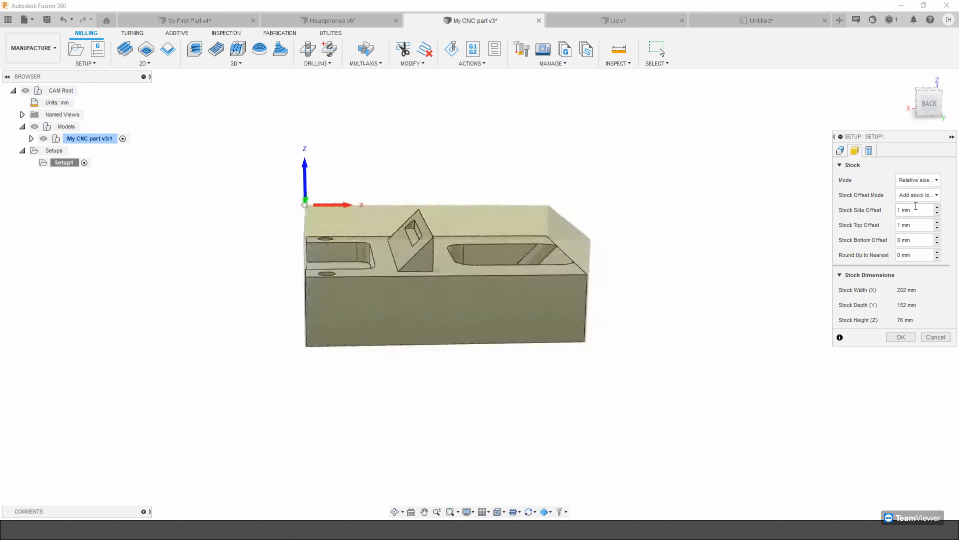
{"action": "left_click", "coordinate": [937, 222]}
{"action": "left_click", "coordinate": [937, 222]}
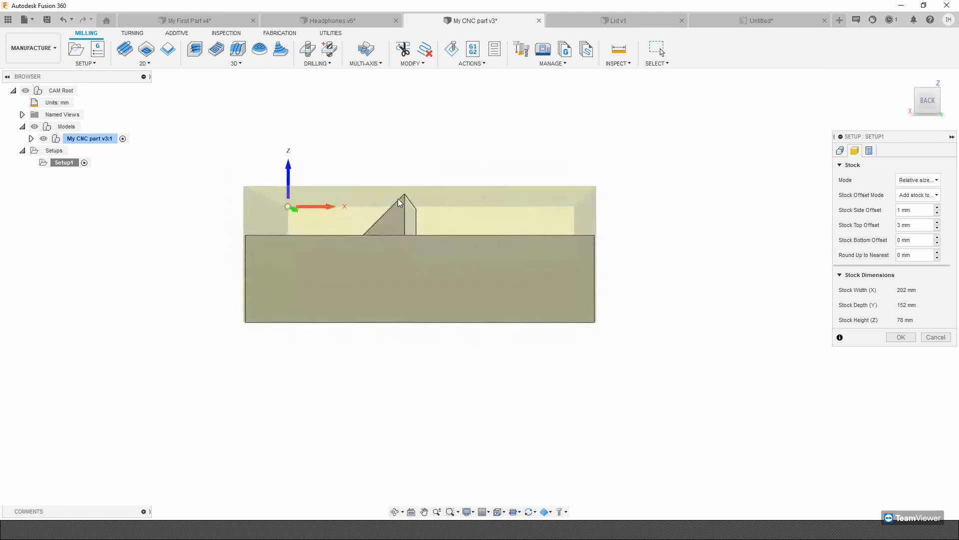
{"action": "scroll", "coordinate": [400, 203], "scroll_direction": "up", "scroll_amount": 5}
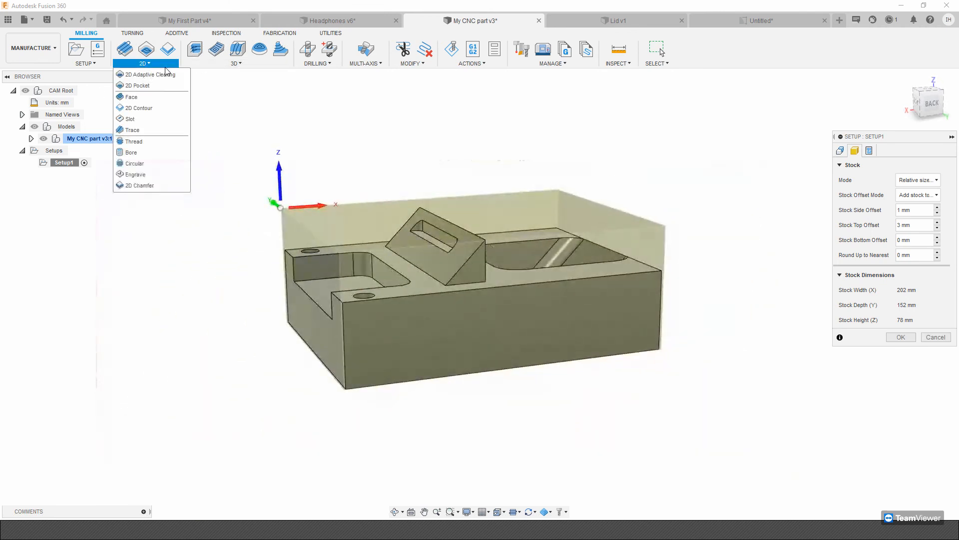
Start a 2D Face operation and choose the 50 mm face mill from the Bates Mining cloud tool library.
{"action": "left_click", "coordinate": [152, 97]}
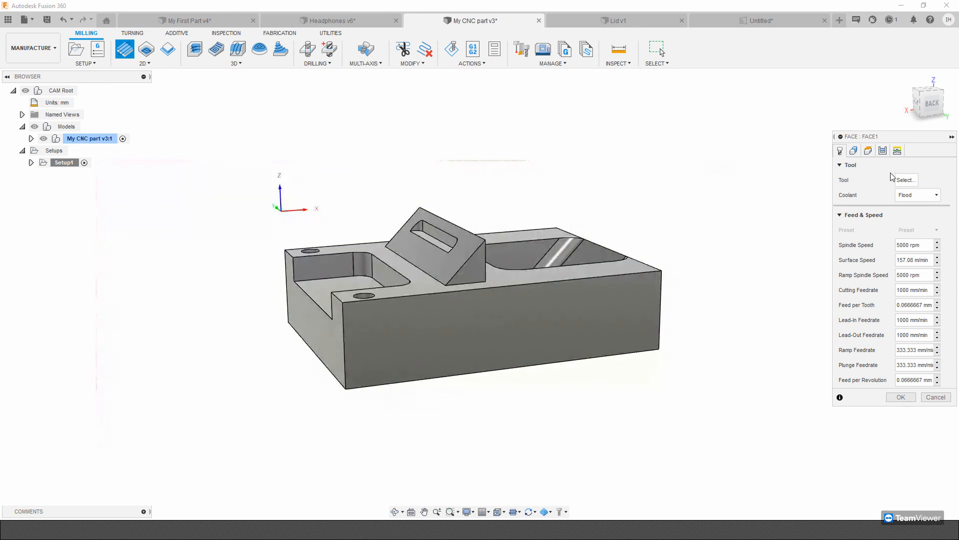
{"action": "left_click", "coordinate": [906, 180]}
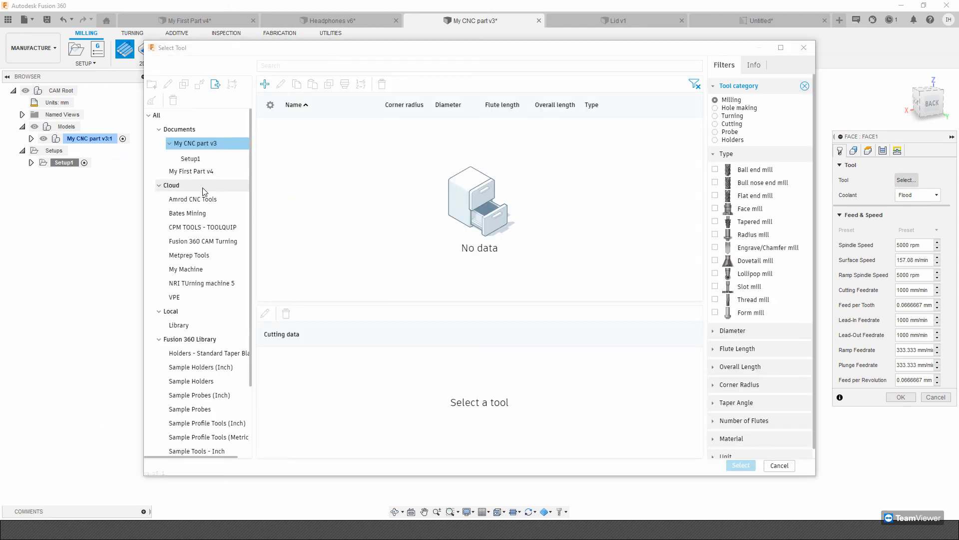
{"action": "left_click", "coordinate": [175, 185]}
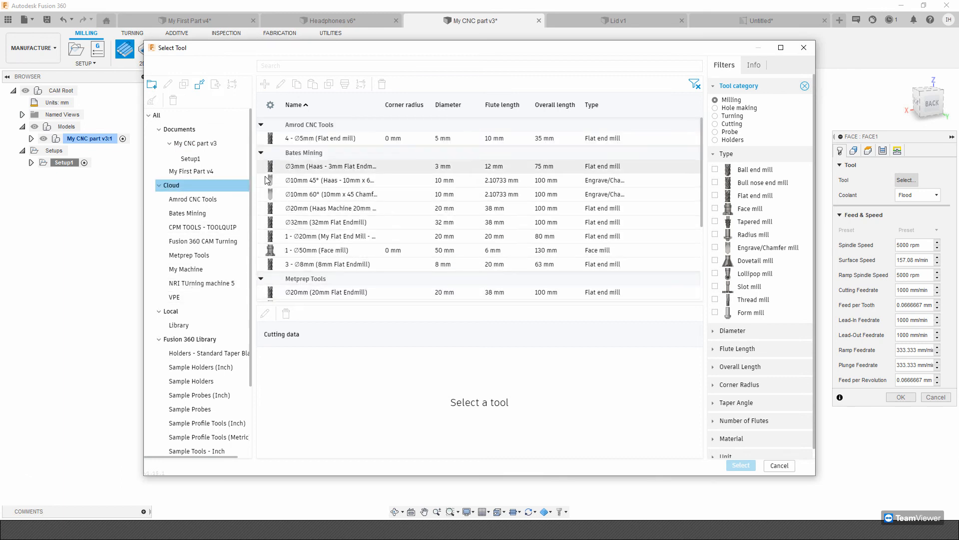
{"action": "left_click", "coordinate": [194, 199]}
{"action": "left_click", "coordinate": [196, 213]}
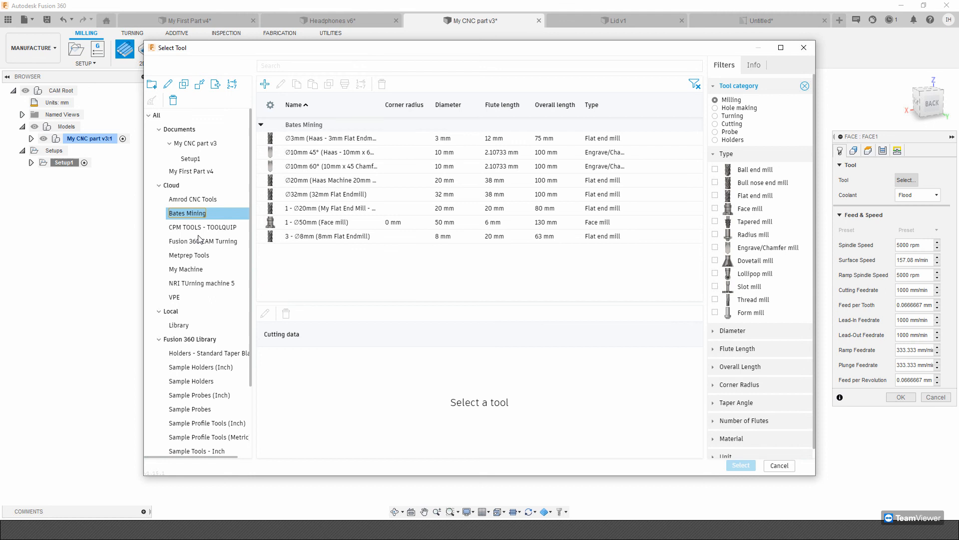
{"action": "left_click", "coordinate": [741, 466]}
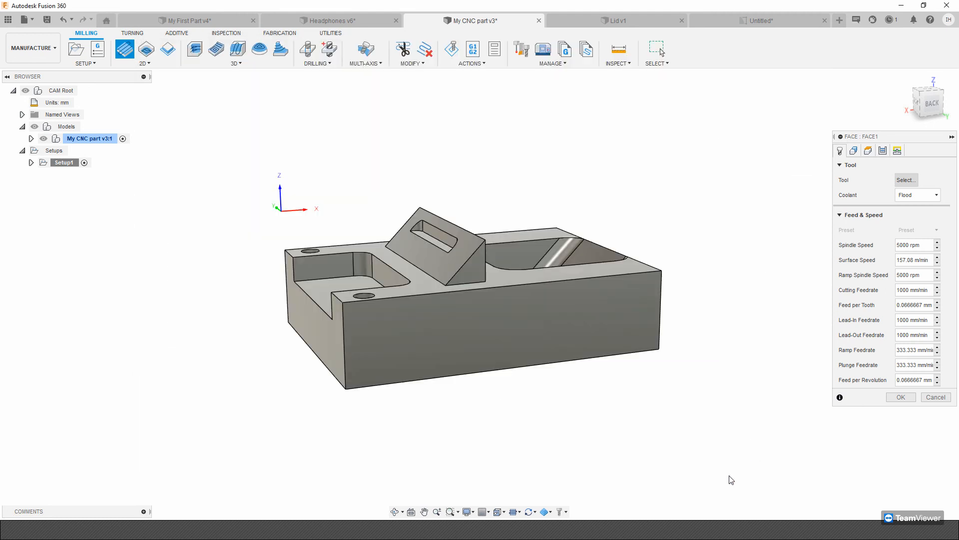
{"action": "scroll", "coordinate": [565, 306], "scroll_direction": "down", "scroll_amount": 2}
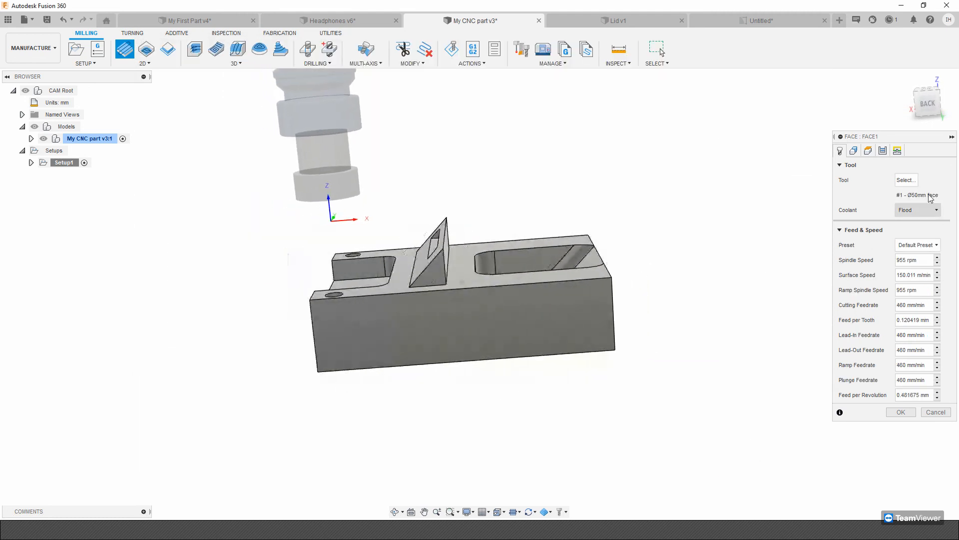
Review the Face operation's geometry, heights, passes and linking settings, keep the defaults, and generate the facing toolpath.
{"action": "left_click", "coordinate": [854, 150]}
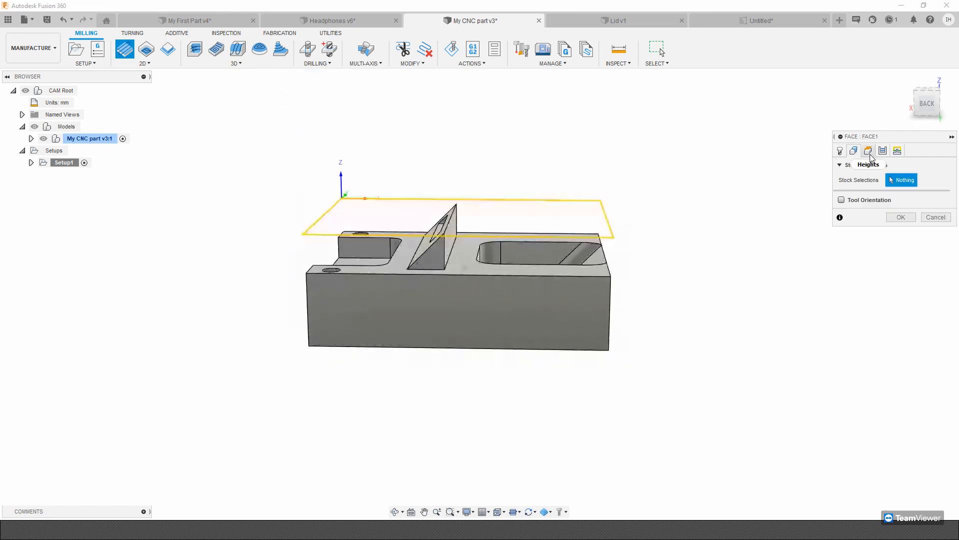
{"action": "left_click", "coordinate": [869, 152]}
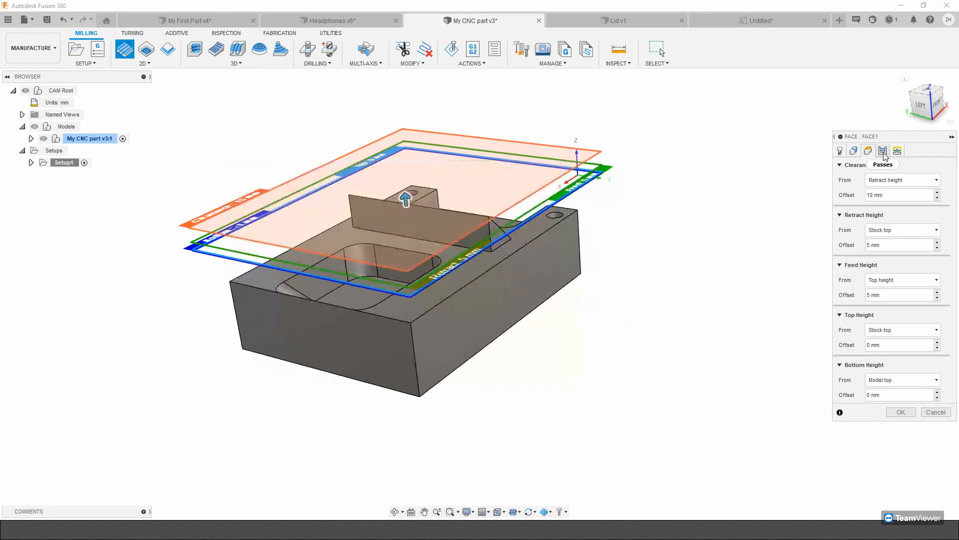
{"action": "left_click", "coordinate": [883, 151]}
{"action": "left_click", "coordinate": [898, 150]}
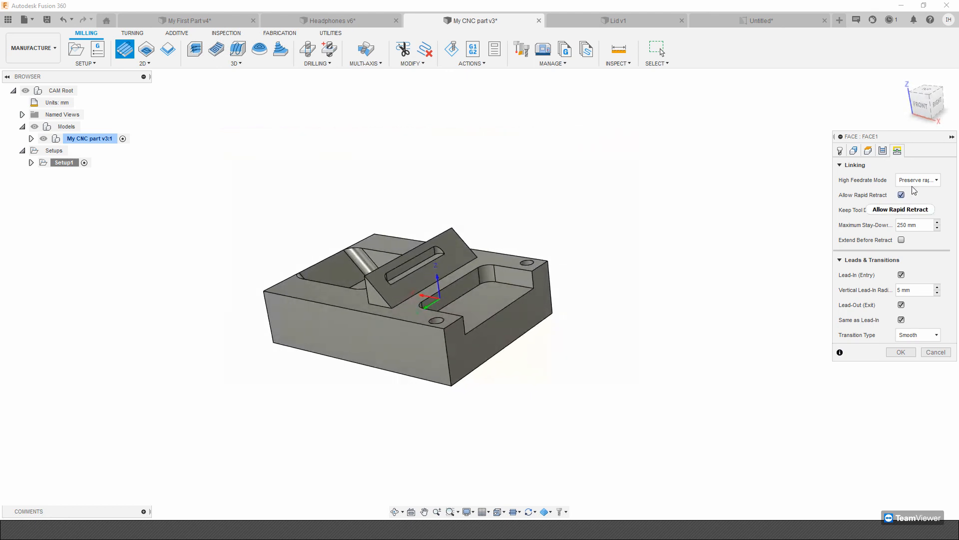
{"action": "left_click", "coordinate": [902, 352]}
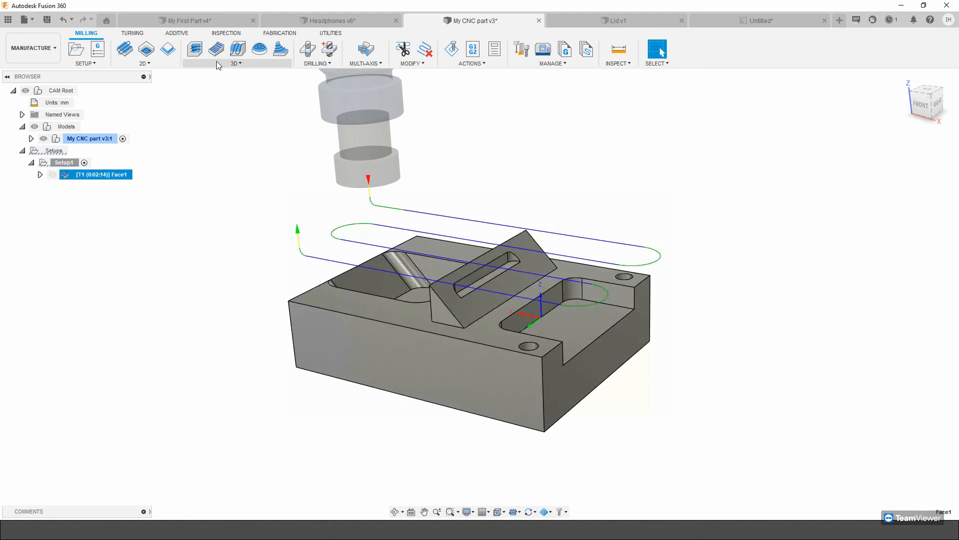
Simulate the Face toolpath on the stock, adjusting the playback speed during the run, and close the simulation.
{"action": "left_click", "coordinate": [452, 49]}
{"action": "left_click", "coordinate": [482, 477]}
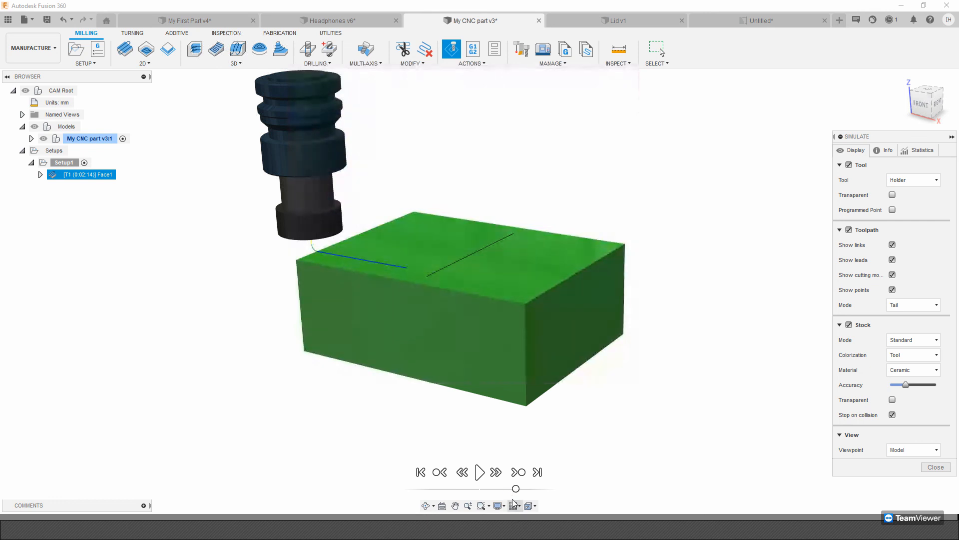
{"action": "left_click_drag", "start_coordinate": [516, 489], "coordinate": [506, 489]}
{"action": "left_click", "coordinate": [479, 472]}
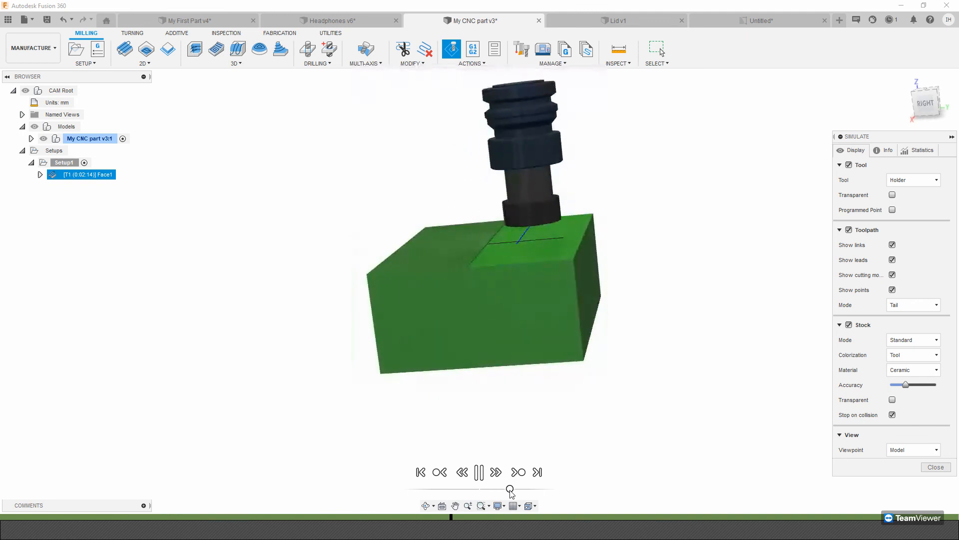
{"action": "left_click_drag", "start_coordinate": [510, 490], "coordinate": [518, 492]}
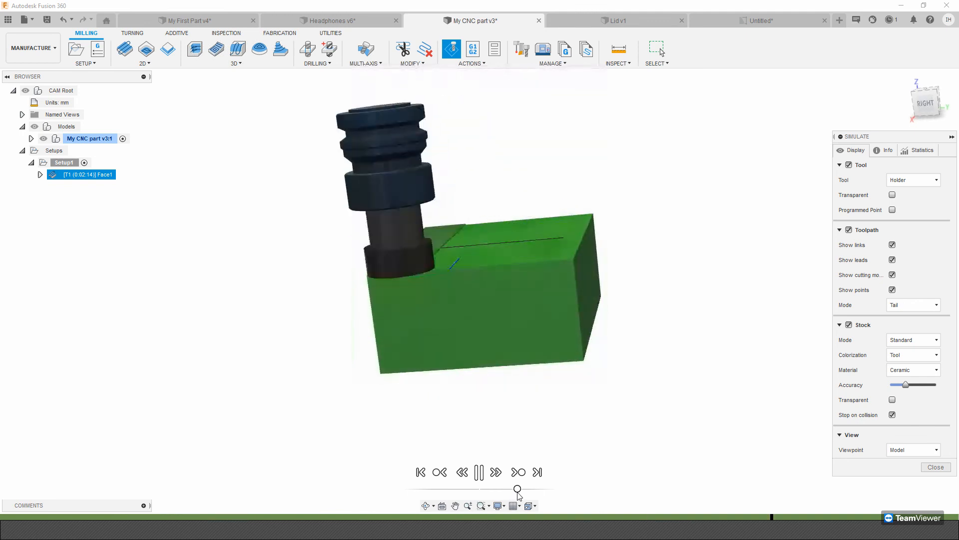
{"action": "left_click", "coordinate": [936, 468]}
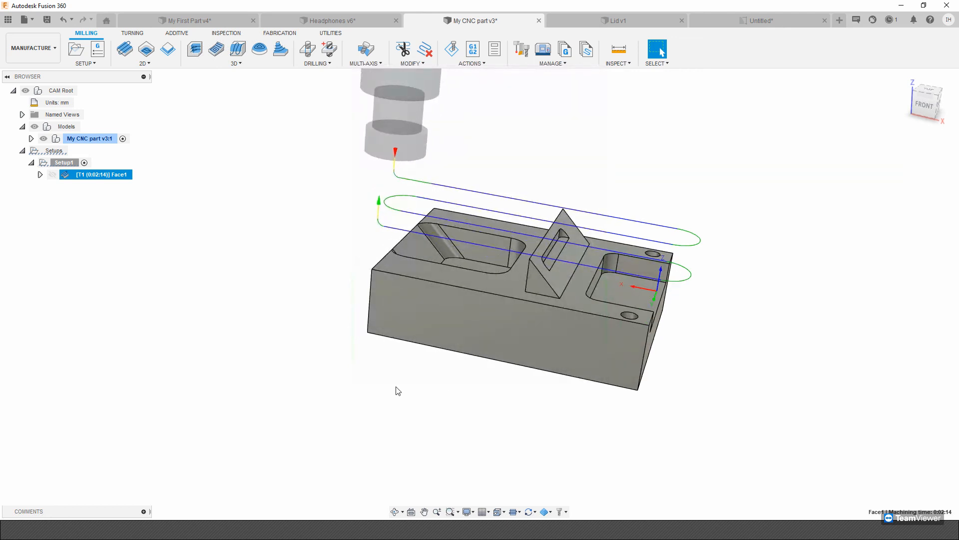
{"action": "middle_click_drag", "start_coordinate": [399, 391], "coordinate": [337, 250], "text": "shift"}
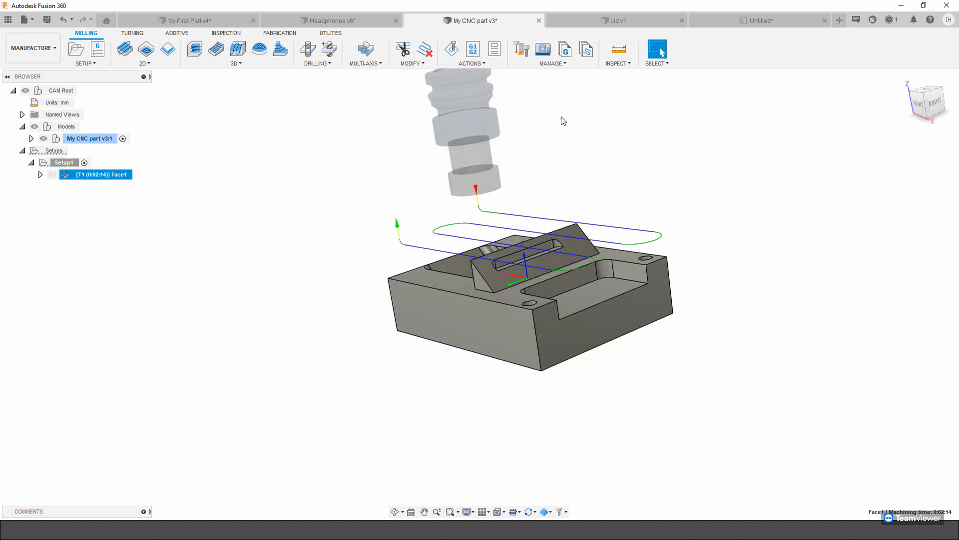
{"action": "scroll", "coordinate": [564, 121], "scroll_direction": "down", "scroll_amount": 1}
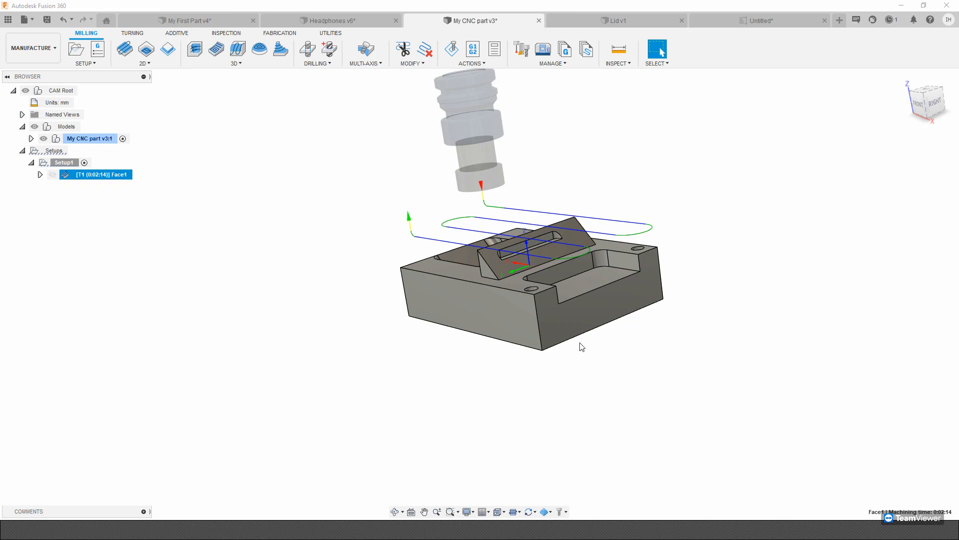
Switch to the PowerPoint presentation, start the slide show from the Live Demonstration slide, and advance to the Question and Answer slide.
{"action": "key", "text": "alt+Tab"}
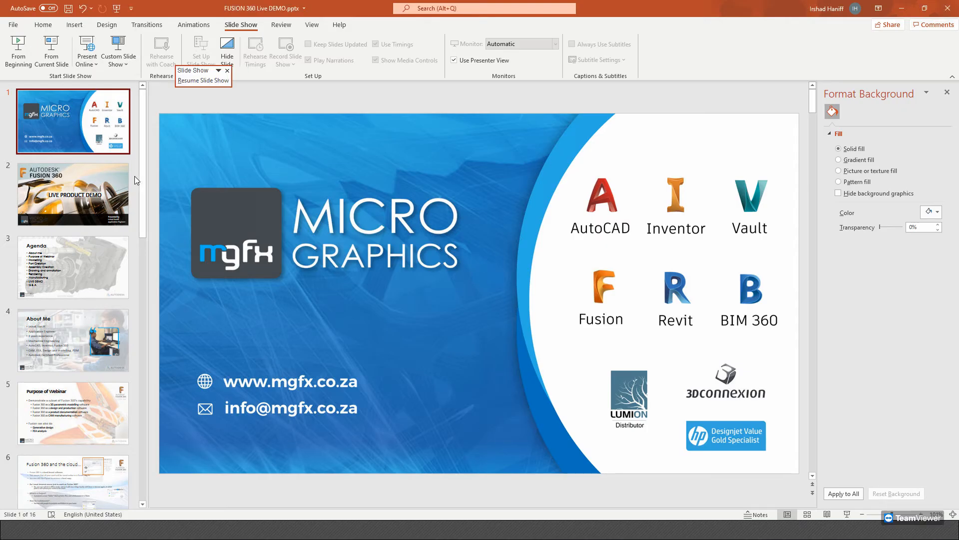
{"action": "left_click_drag", "start_coordinate": [142, 214], "coordinate": [141, 510]}
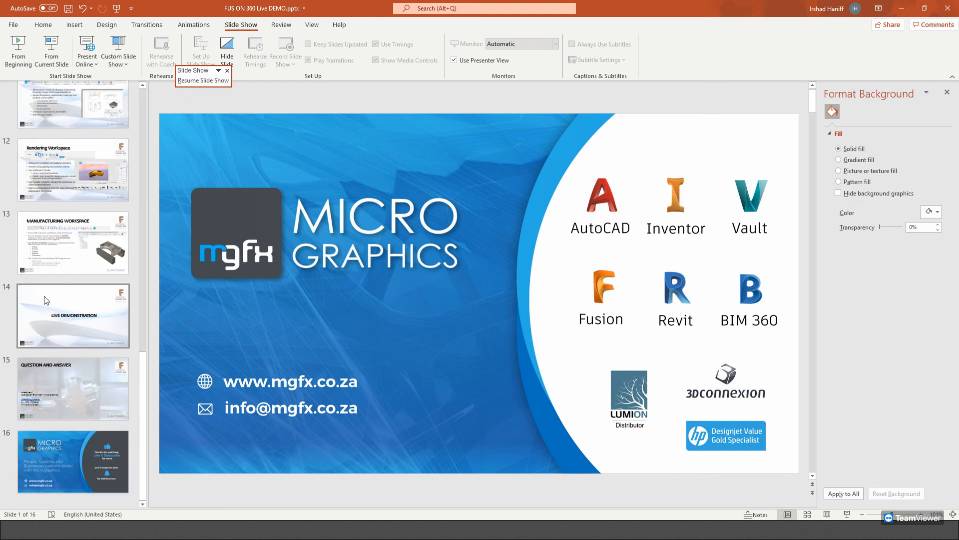
{"action": "left_click", "coordinate": [73, 314]}
{"action": "left_click", "coordinate": [65, 43]}
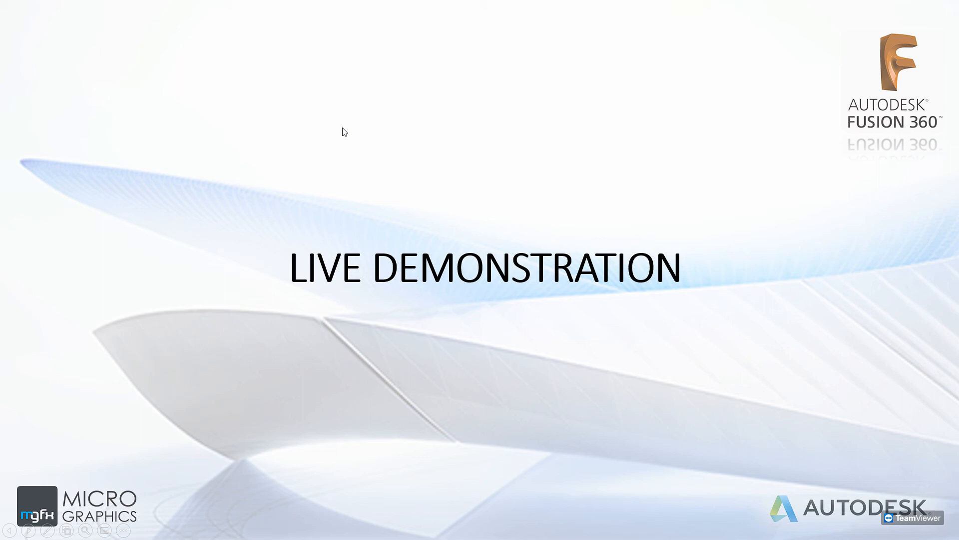
{"action": "key", "text": "Right"}
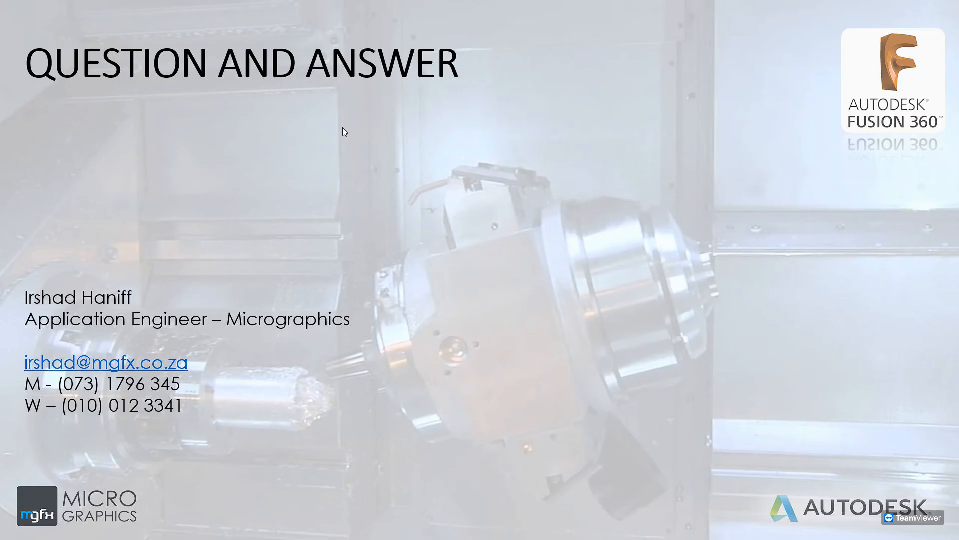
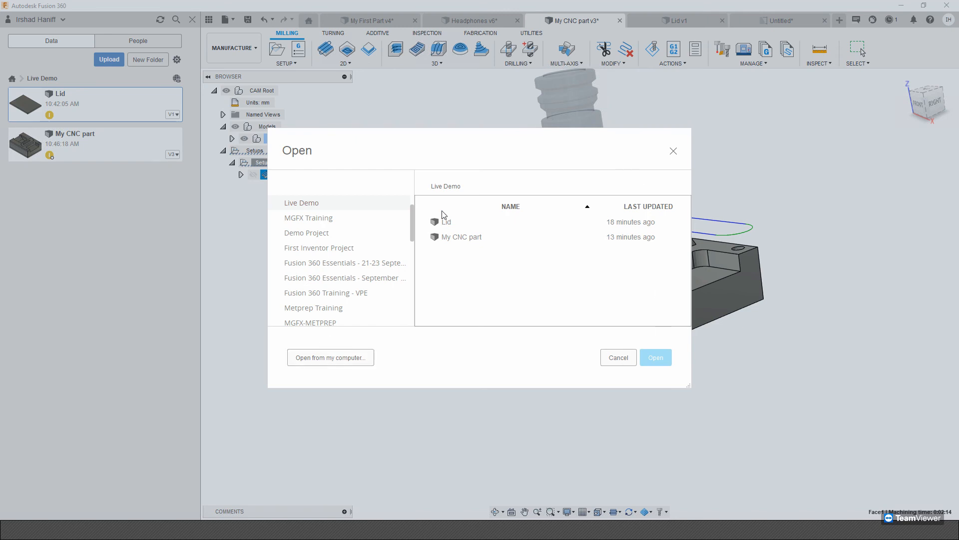
Browse the computer's Fusion 360 Projects folder, including its Designs and Add-ins subfolders, for a file to open.
{"action": "left_click_drag", "start_coordinate": [414, 220], "coordinate": [413, 238]}
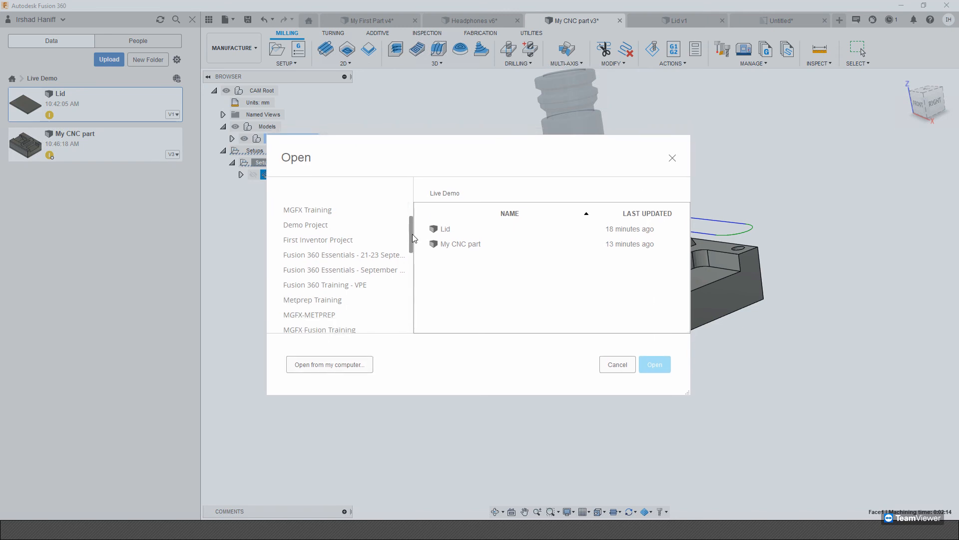
{"action": "left_click", "coordinate": [330, 364]}
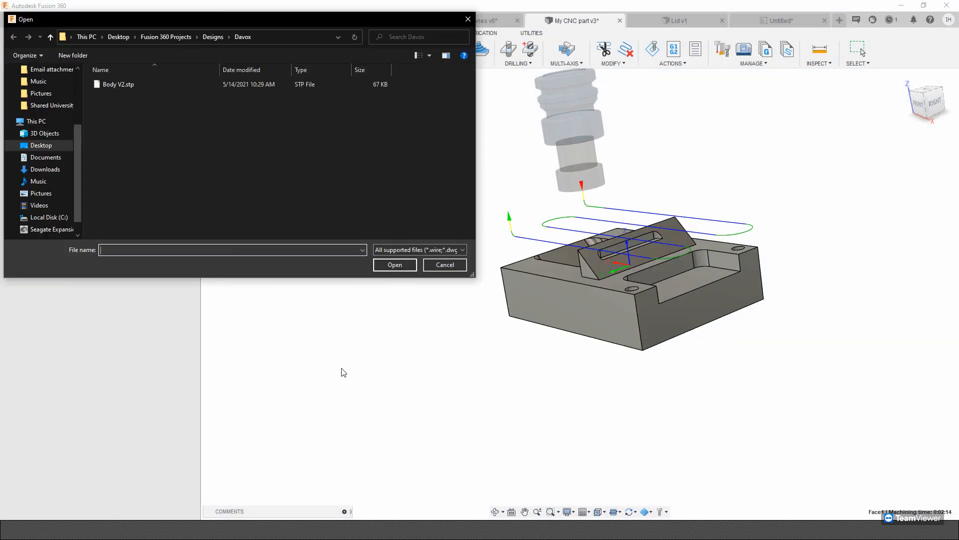
{"action": "left_click", "coordinate": [175, 37]}
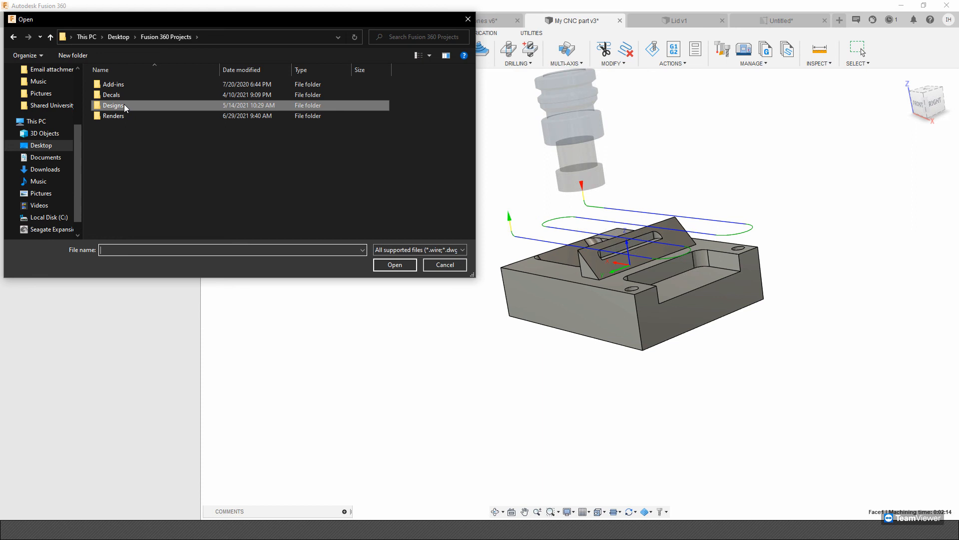
{"action": "double_click", "coordinate": [125, 107]}
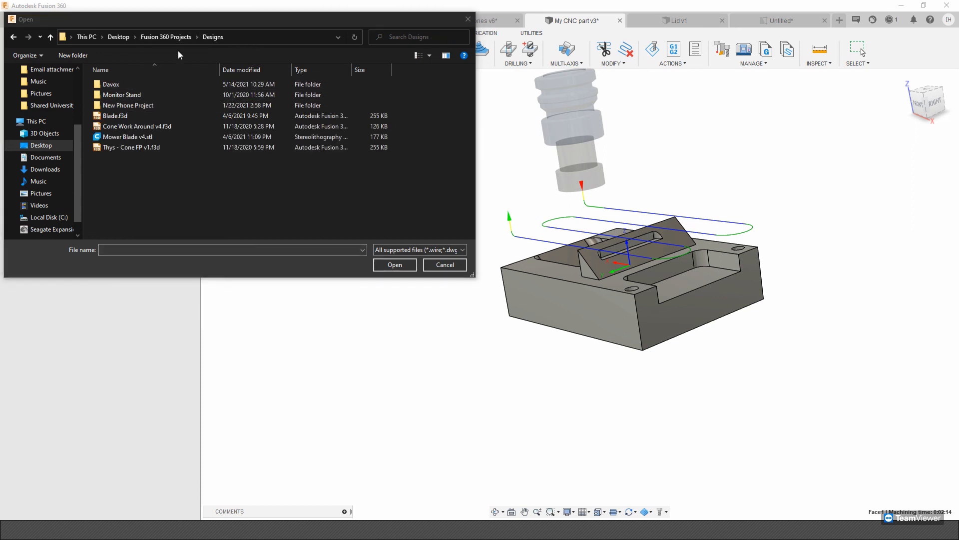
{"action": "left_click_drag", "start_coordinate": [165, 20], "coordinate": [335, 73]}
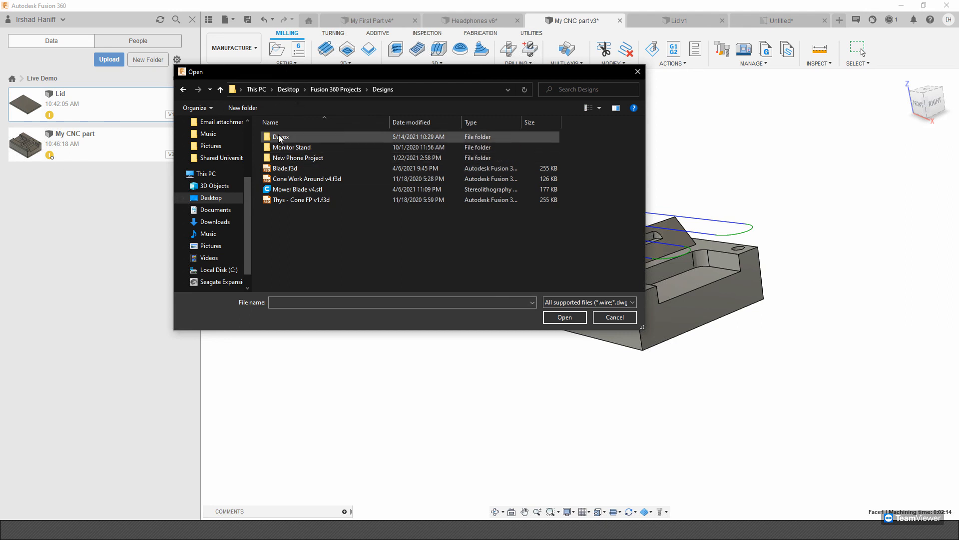
{"action": "left_click", "coordinate": [339, 90]}
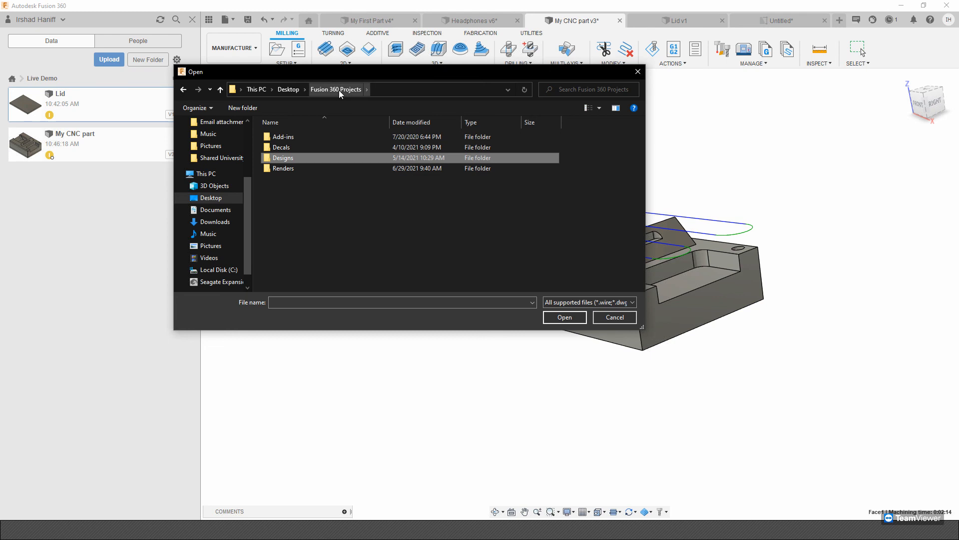
{"action": "double_click", "coordinate": [287, 139]}
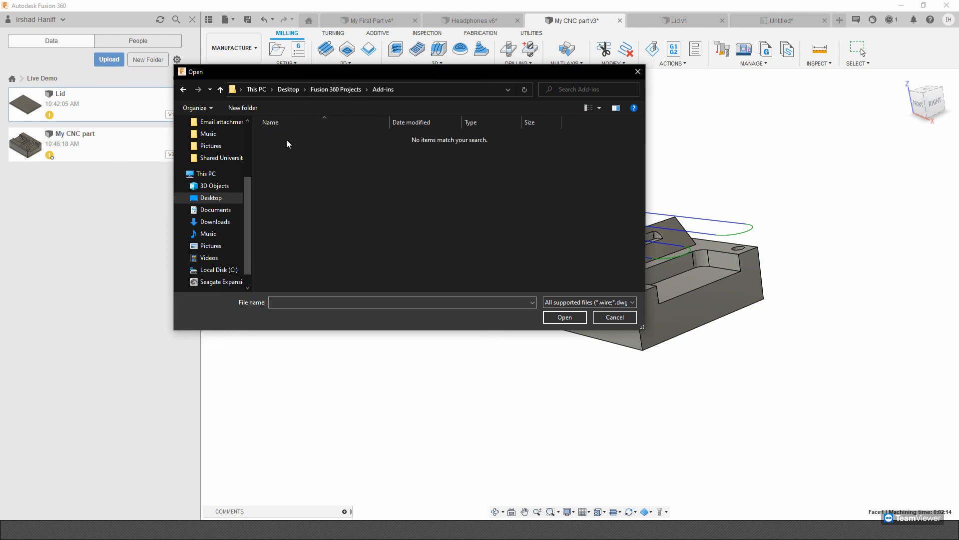
{"action": "left_click", "coordinate": [334, 91]}
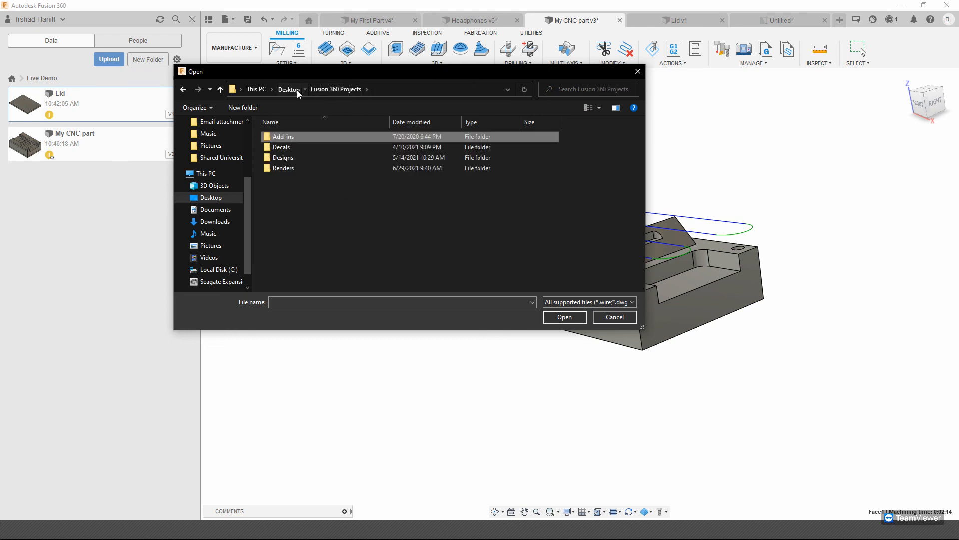
Return to Fusion 360 Projects from the Desktop, check the Designs and Davox folders for importable files, and cancel opening a file.
{"action": "left_click", "coordinate": [289, 90]}
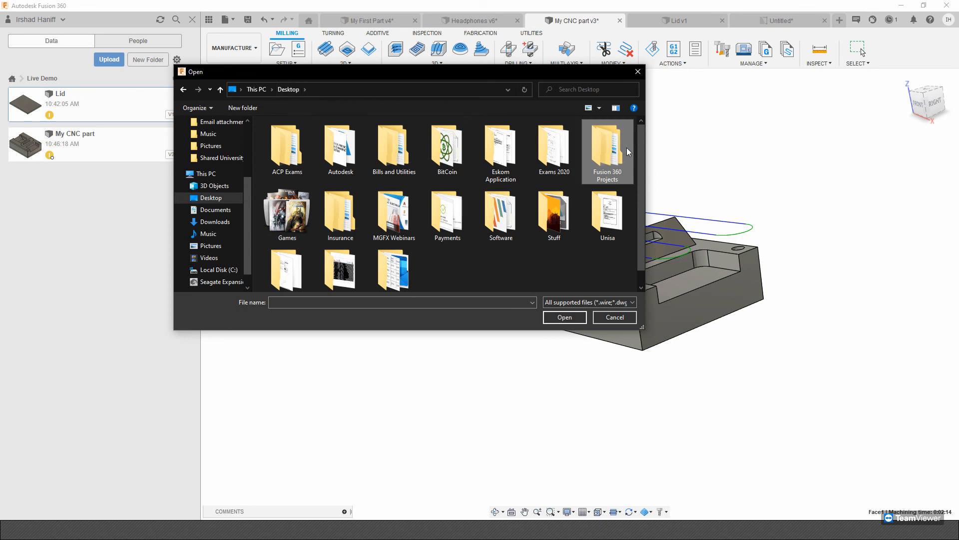
{"action": "double_click", "coordinate": [607, 157]}
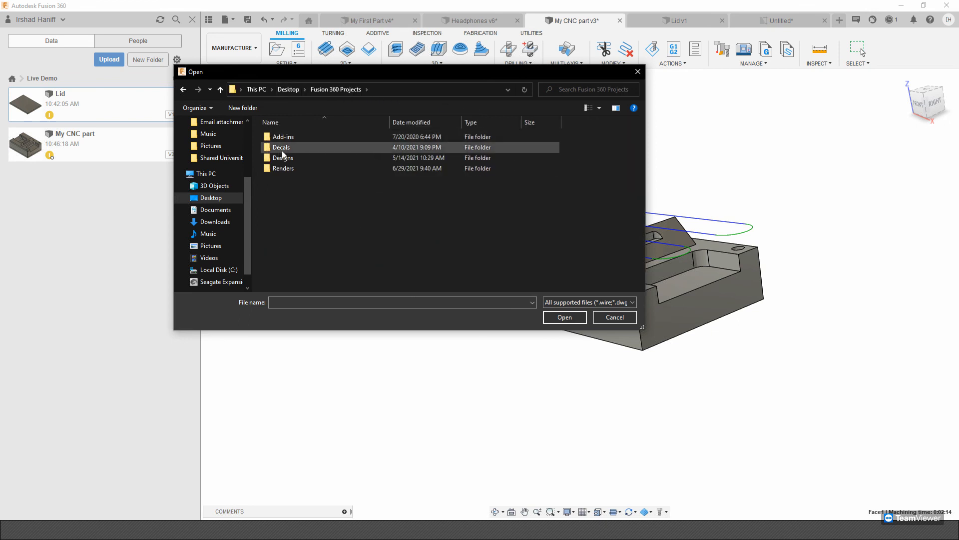
{"action": "left_click", "coordinate": [292, 159]}
{"action": "double_click", "coordinate": [291, 159]}
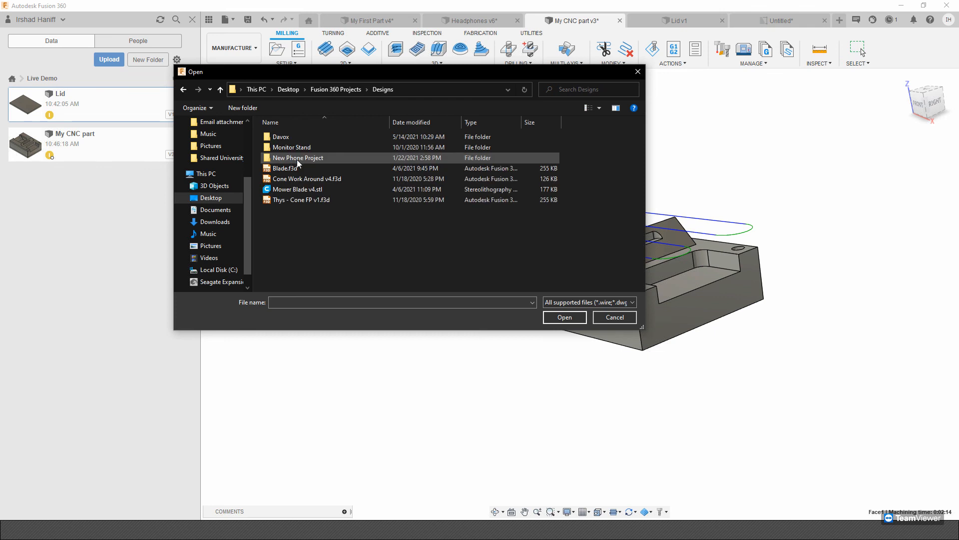
{"action": "left_click", "coordinate": [289, 148]}
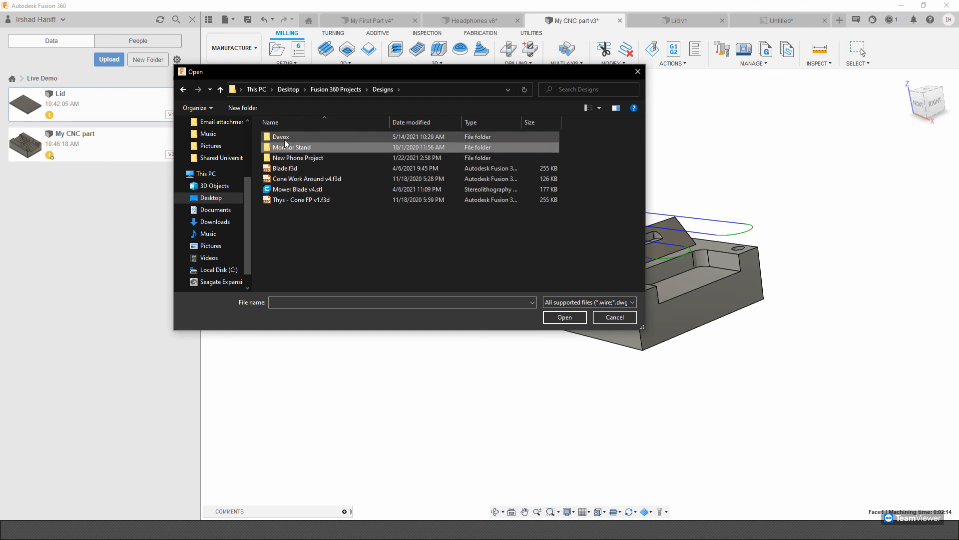
{"action": "double_click", "coordinate": [283, 139]}
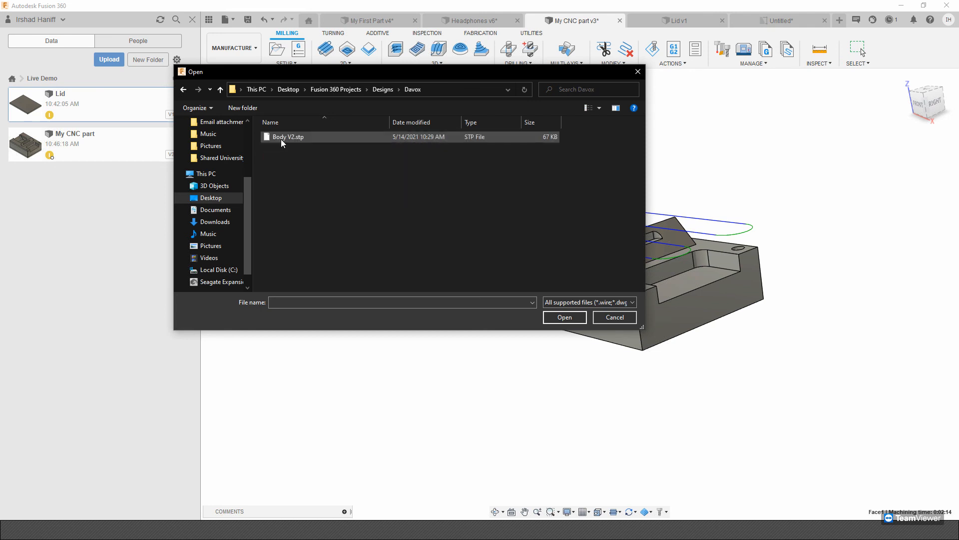
{"action": "left_click", "coordinate": [383, 90]}
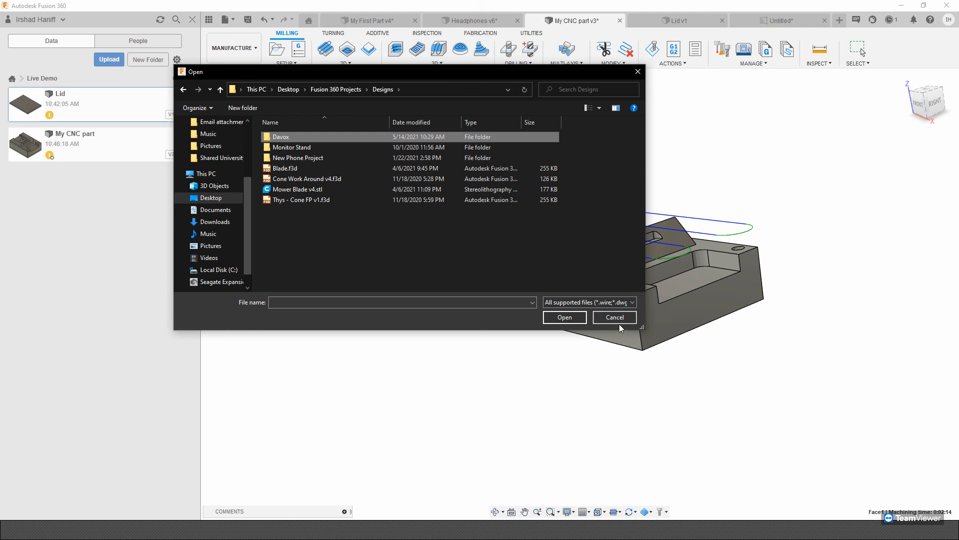
{"action": "key", "text": "Escape"}
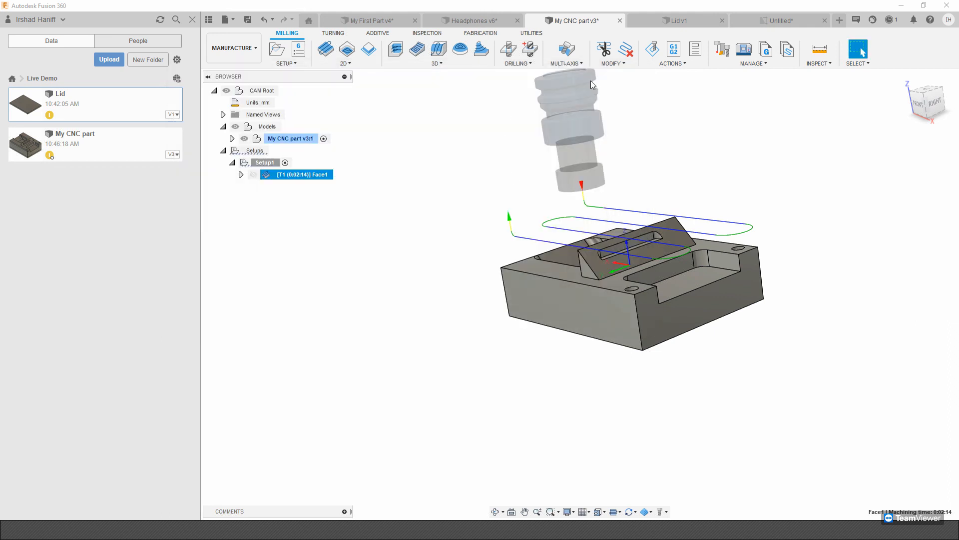
Hide the project data list and switch the CNC part from the Manufacture to the Design workspace.
{"action": "left_click", "coordinate": [199, 19]}
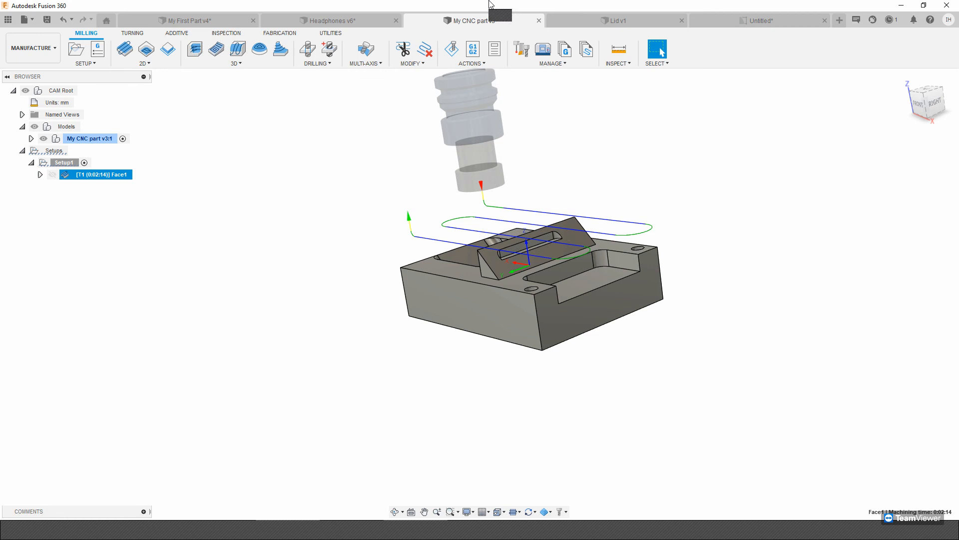
{"action": "middle_click_drag", "start_coordinate": [653, 148], "coordinate": [656, 181]}
{"action": "scroll", "coordinate": [649, 179], "scroll_direction": "up", "scroll_amount": 1}
{"action": "middle_click_drag", "start_coordinate": [602, 121], "coordinate": [602, 129]}
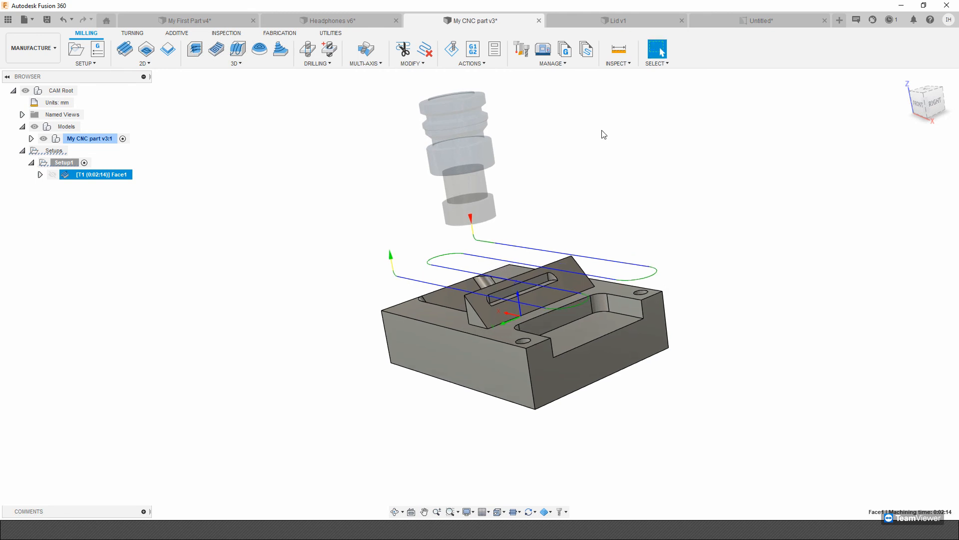
{"action": "left_click", "coordinate": [32, 48]}
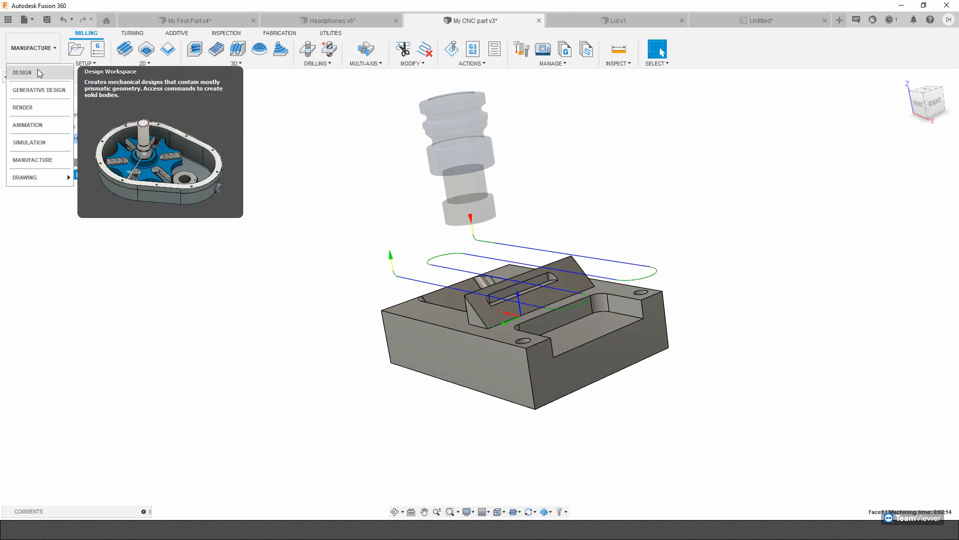
{"action": "left_click", "coordinate": [30, 74]}
Open the McMaster-Carr component catalog, browse the Fabricating and Fastening & Joining categories, and open the screws listing.
{"action": "left_click", "coordinate": [491, 63]}
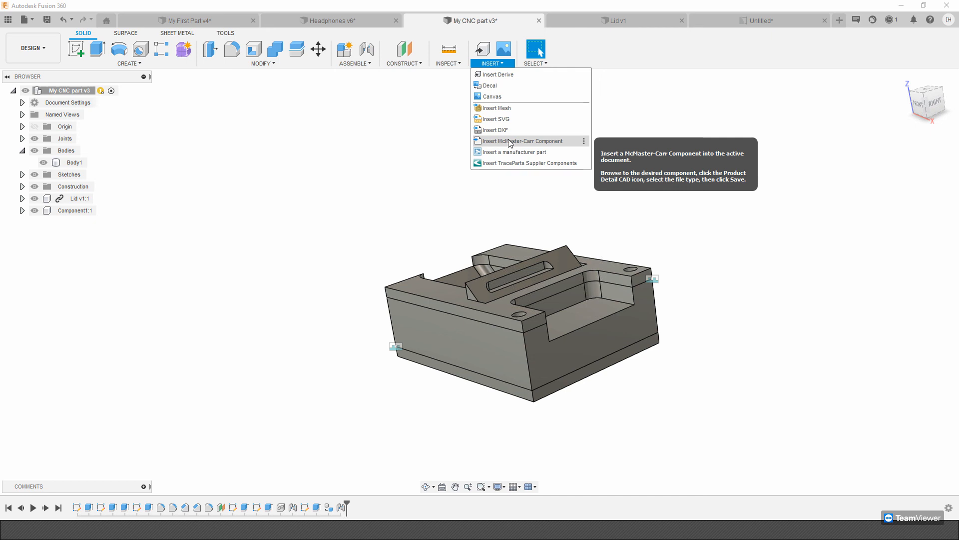
{"action": "left_click", "coordinate": [550, 142]}
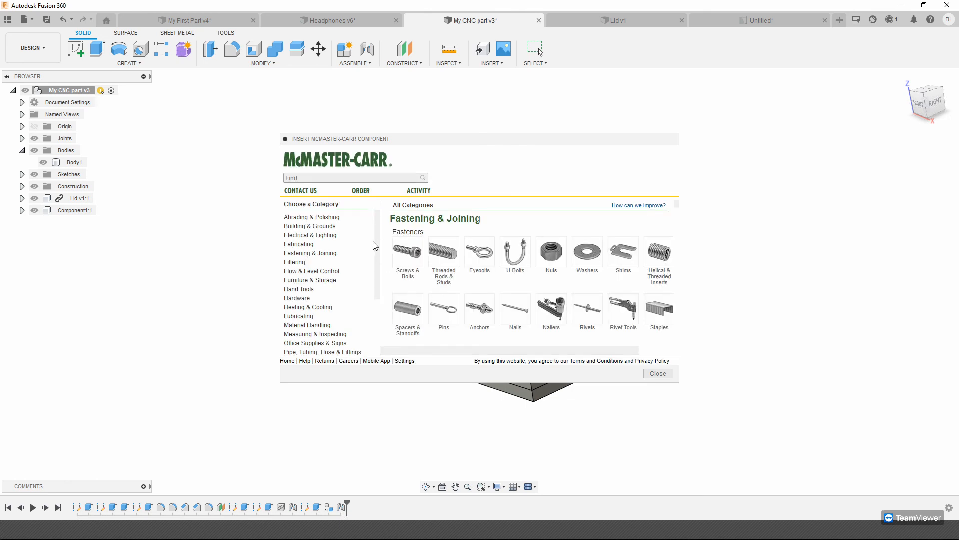
{"action": "left_click", "coordinate": [336, 245]}
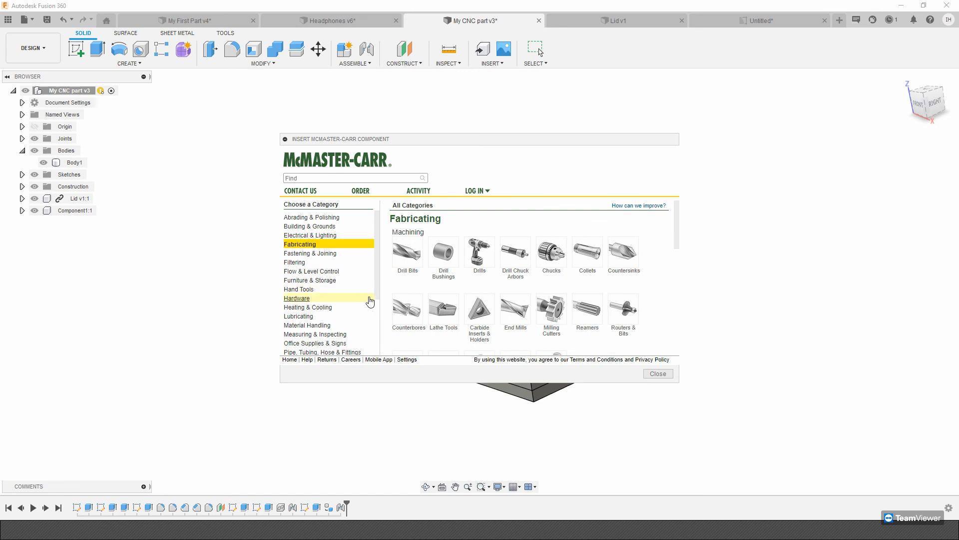
{"action": "scroll", "coordinate": [369, 300], "scroll_direction": "down", "scroll_amount": 5}
{"action": "scroll", "coordinate": [365, 300], "scroll_direction": "up", "scroll_amount": 5}
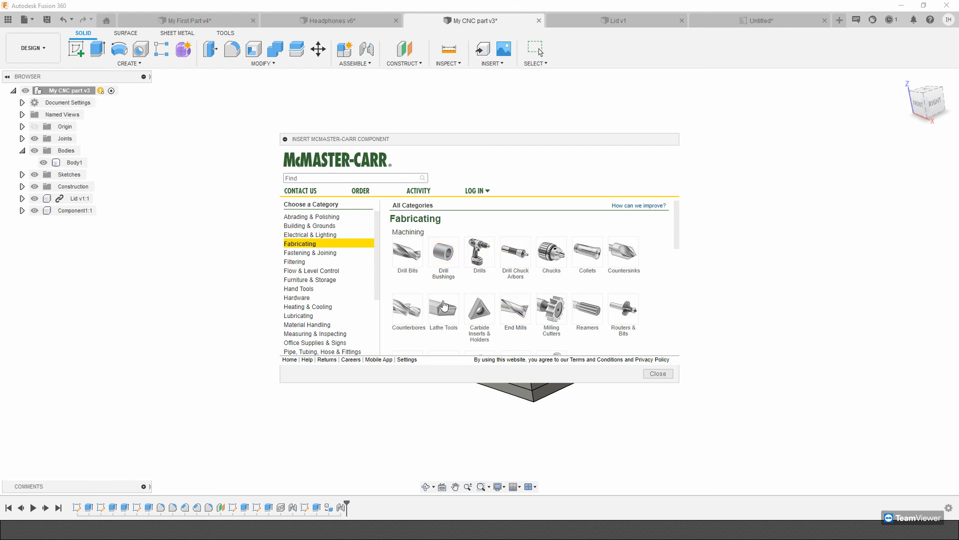
{"action": "left_click", "coordinate": [306, 253]}
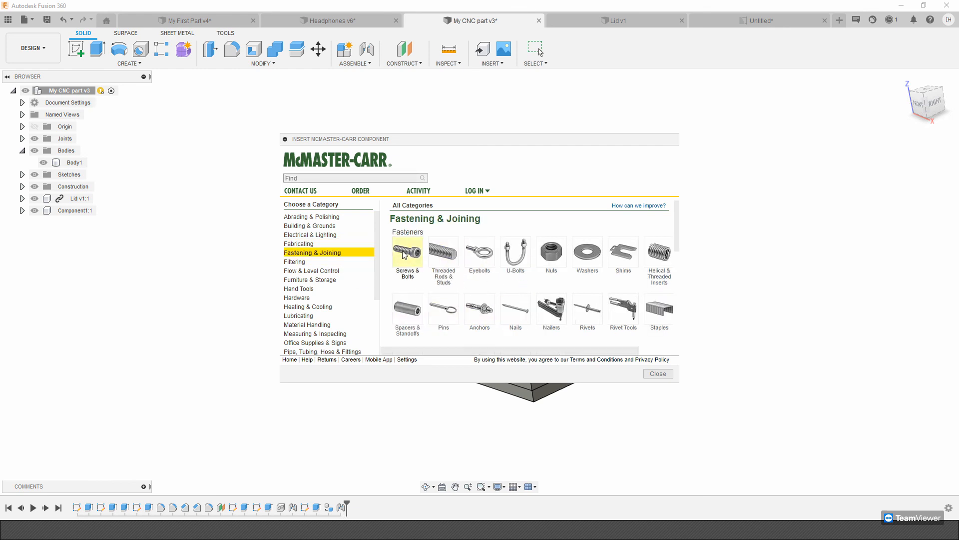
{"action": "left_click", "coordinate": [475, 297]}
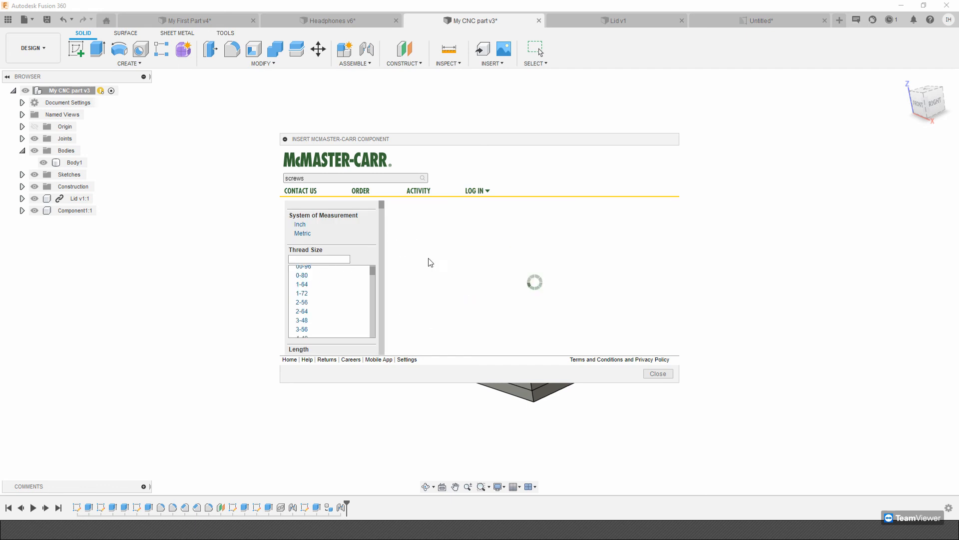
Filter the screws by thread size 00-90, examine the length and head type options, and close the catalog without inserting a component.
{"action": "scroll", "coordinate": [430, 262], "scroll_direction": "down", "scroll_amount": 5}
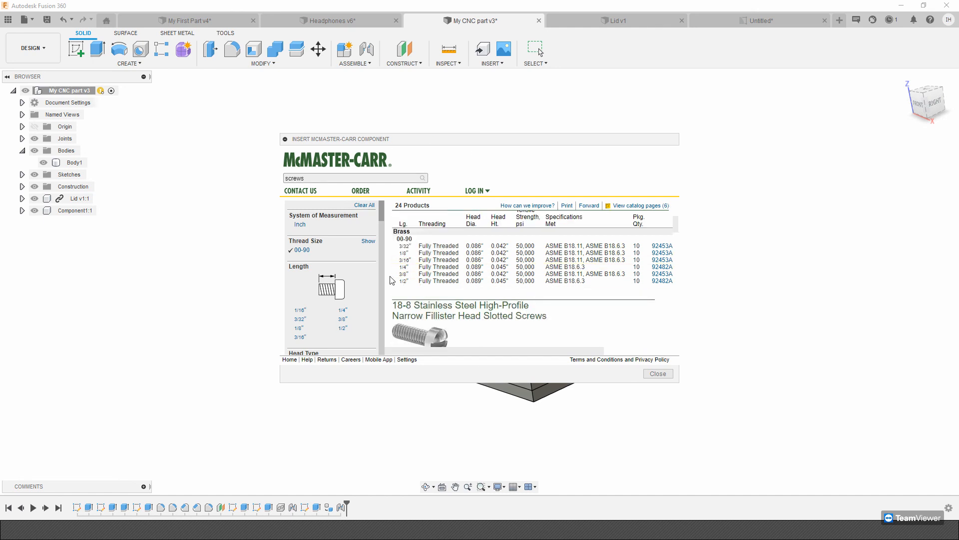
{"action": "scroll", "coordinate": [385, 219], "scroll_direction": "down", "scroll_amount": 4}
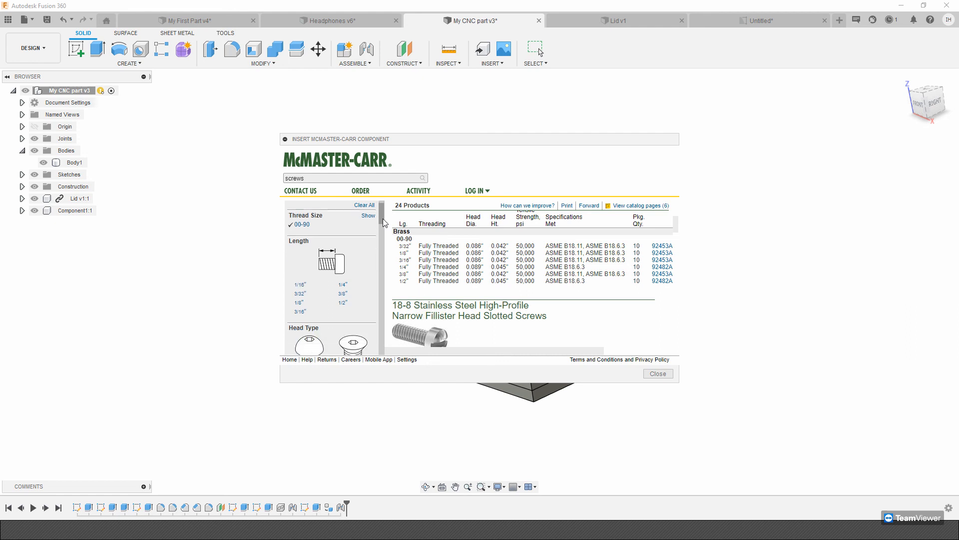
{"action": "scroll", "coordinate": [390, 221], "scroll_direction": "up", "scroll_amount": 2}
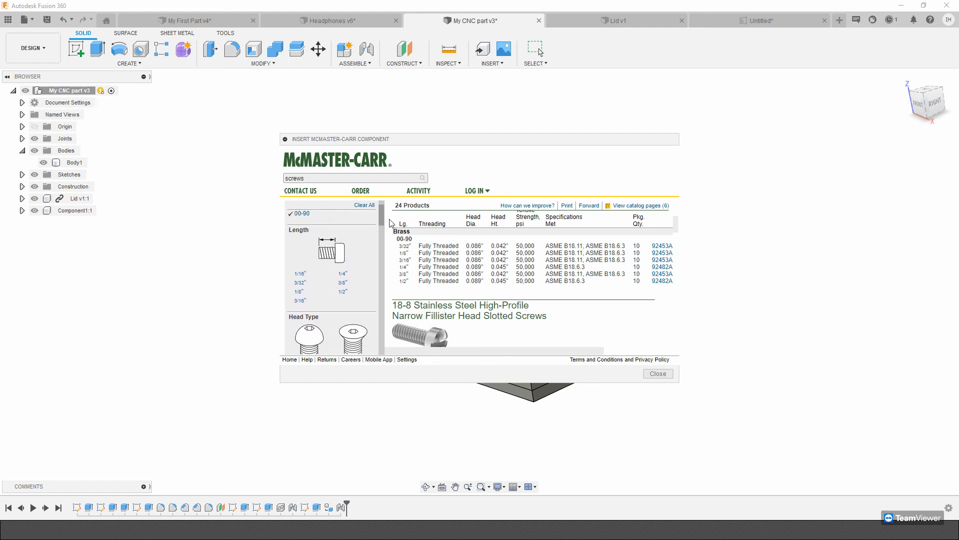
{"action": "scroll", "coordinate": [391, 223], "scroll_direction": "up", "scroll_amount": 1}
{"action": "scroll", "coordinate": [392, 222], "scroll_direction": "up", "scroll_amount": 1}
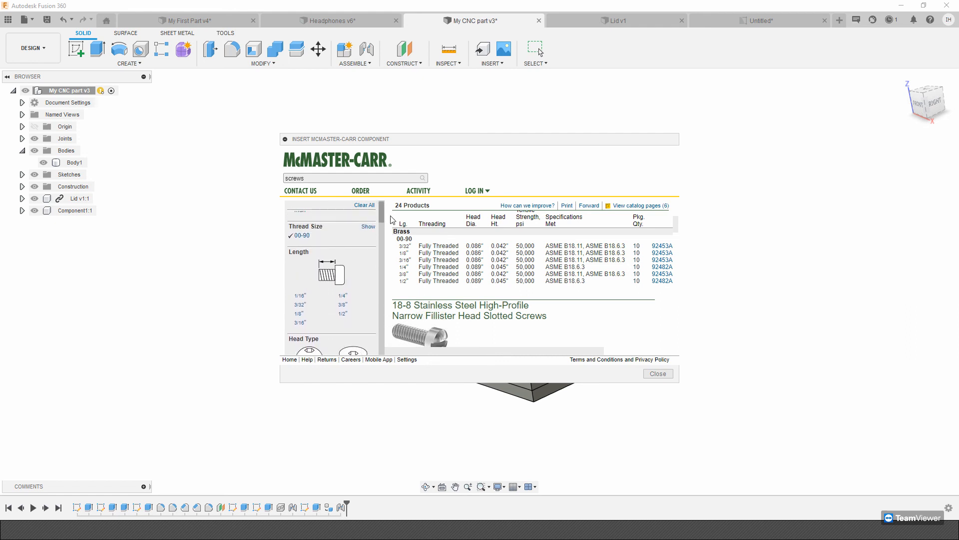
{"action": "scroll", "coordinate": [394, 219], "scroll_direction": "up", "scroll_amount": 1}
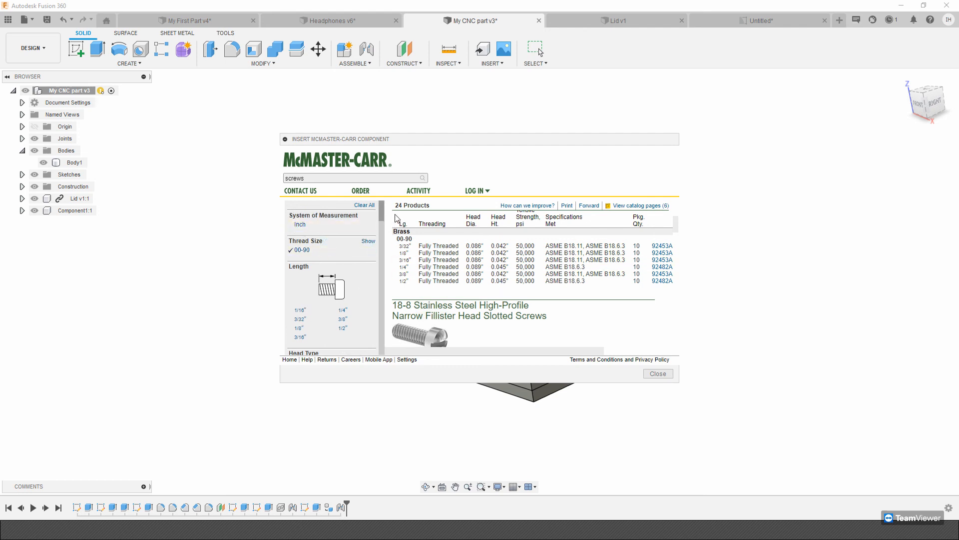
{"action": "scroll", "coordinate": [385, 220], "scroll_direction": "down", "scroll_amount": 3}
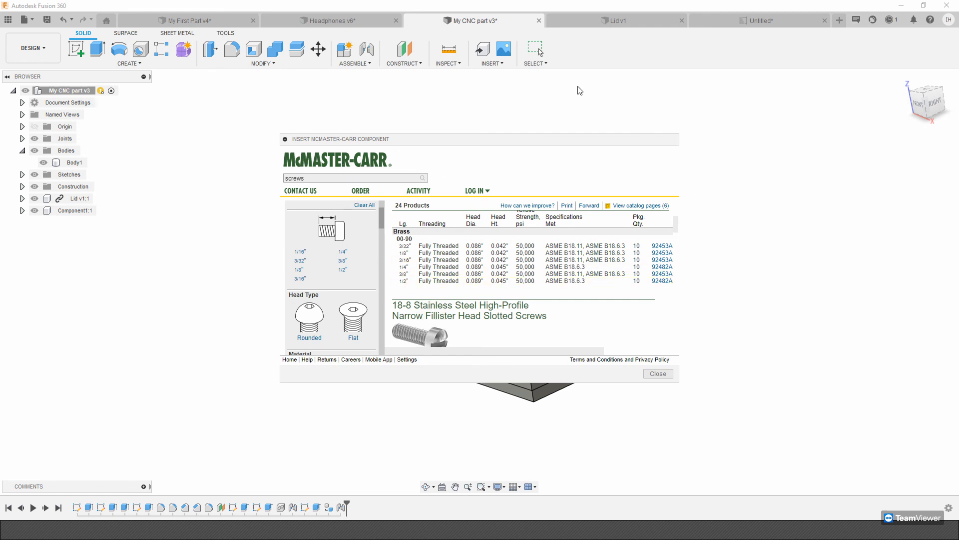
{"action": "left_click", "coordinate": [658, 373]}
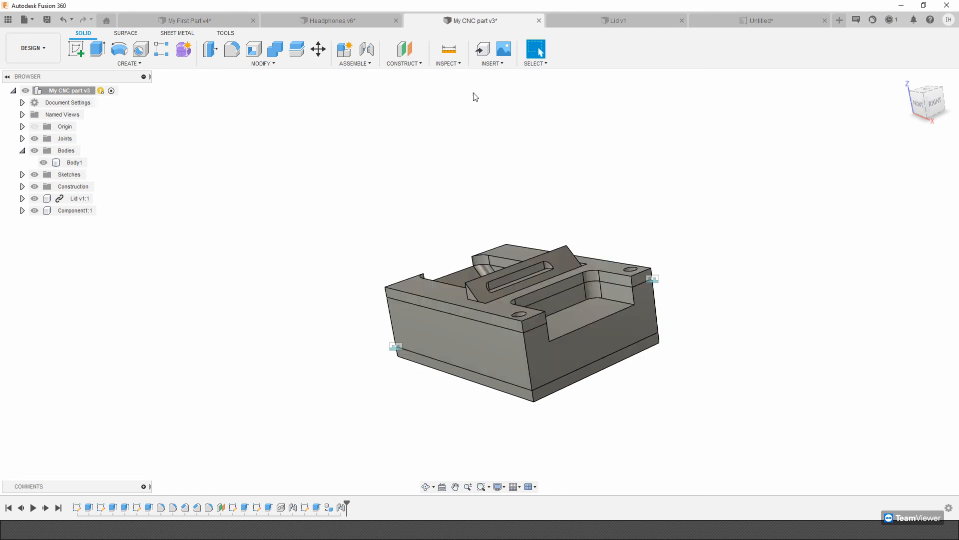
Reopen the McMaster-Carr component catalog and look through its product categories, including Fabricating and Flow & Level Control.
{"action": "left_click", "coordinate": [503, 66]}
{"action": "left_click", "coordinate": [488, 65]}
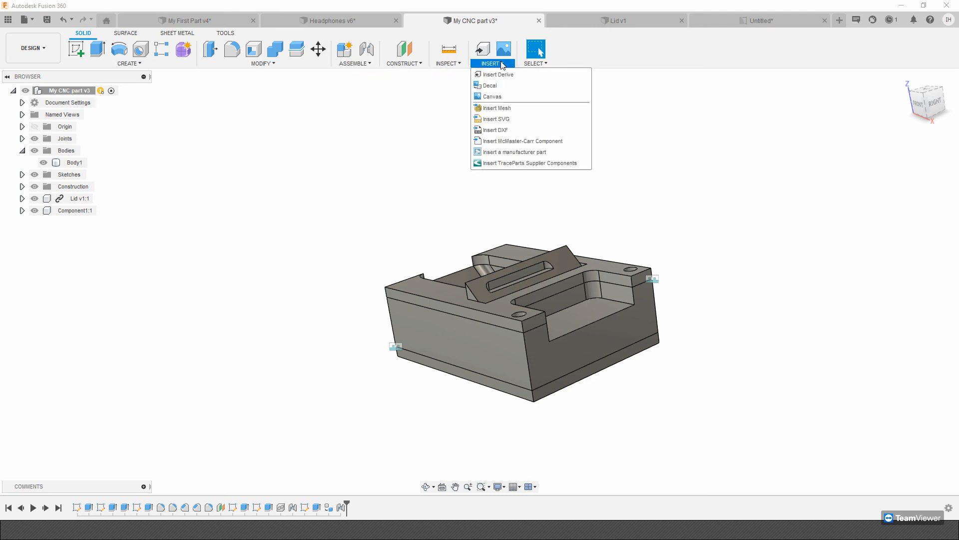
{"action": "left_click", "coordinate": [517, 145]}
{"action": "scroll", "coordinate": [310, 280], "scroll_direction": "down", "scroll_amount": 3}
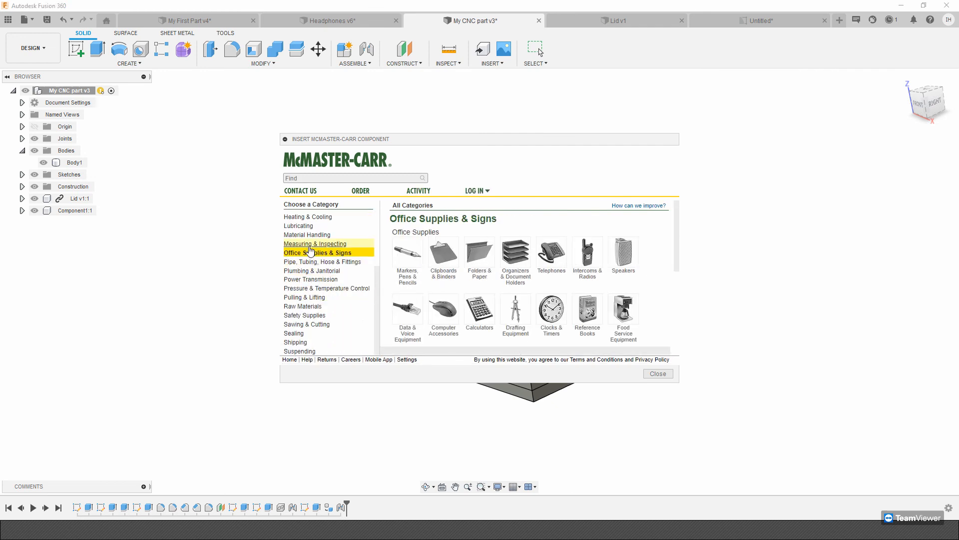
{"action": "scroll", "coordinate": [309, 250], "scroll_direction": "up", "scroll_amount": 3}
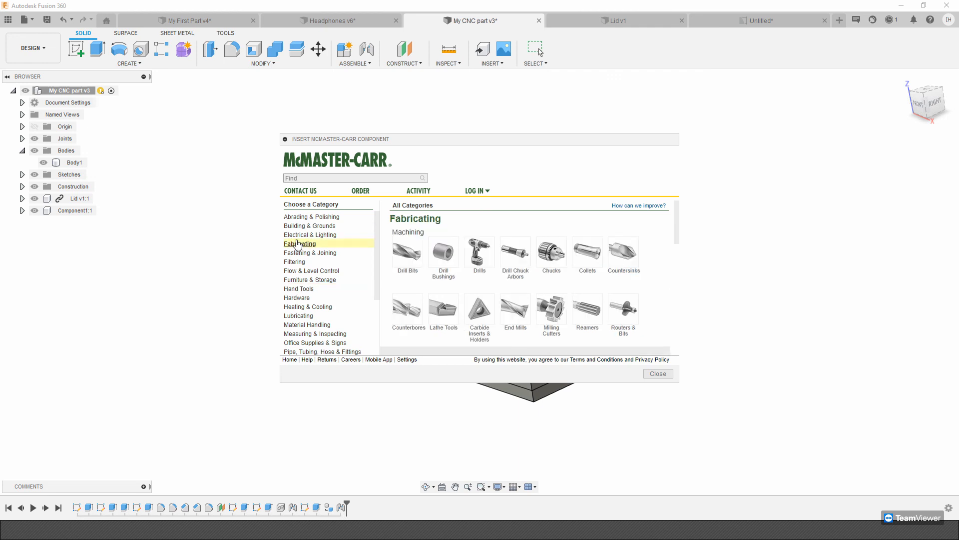
{"action": "left_click", "coordinate": [310, 270]}
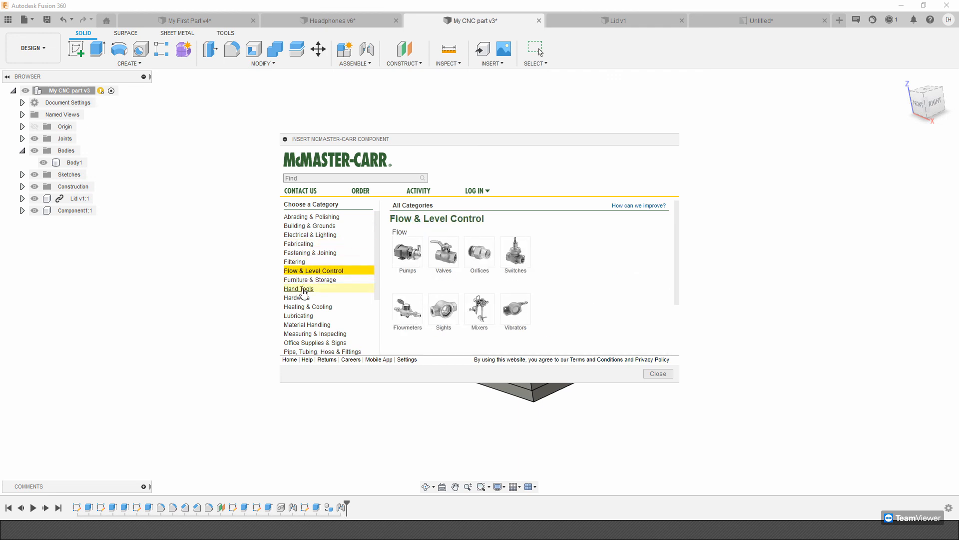
Close the McMaster-Carr catalog and review the insert options, including McMaster-Carr, manufacturer and TraceParts supplier components.
{"action": "left_click", "coordinate": [659, 375]}
{"action": "middle_click_drag", "start_coordinate": [452, 143], "coordinate": [490, 172], "text": "shift"}
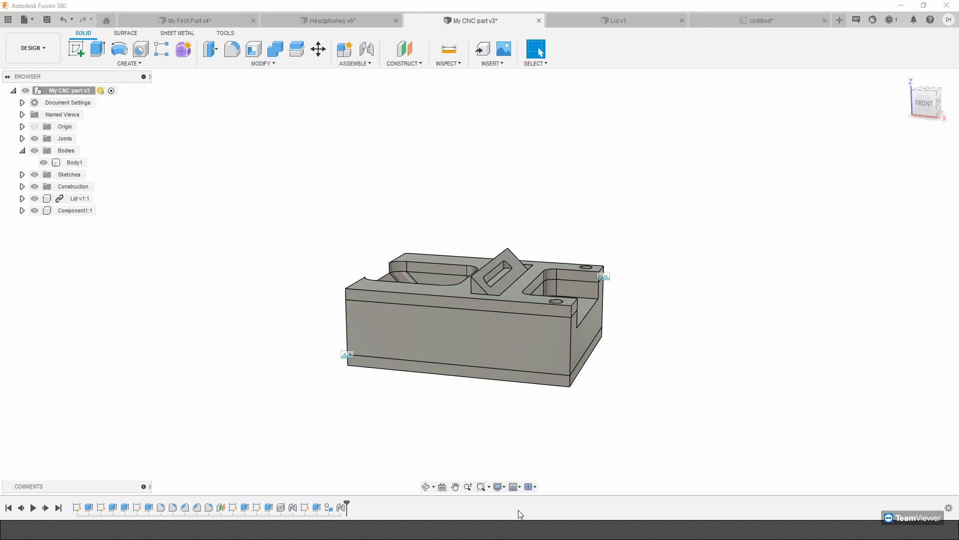
{"action": "left_click", "coordinate": [497, 63]}
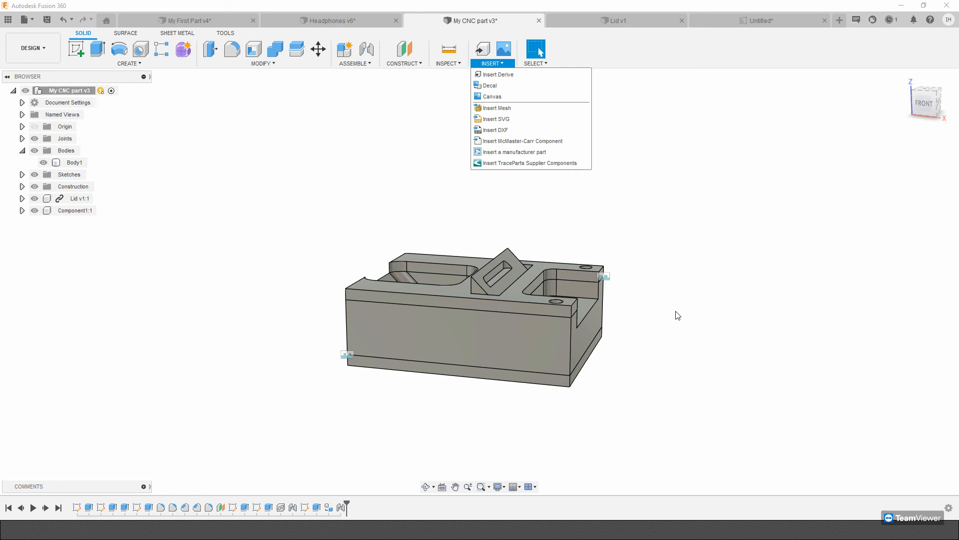
{"action": "left_click", "coordinate": [579, 268]}
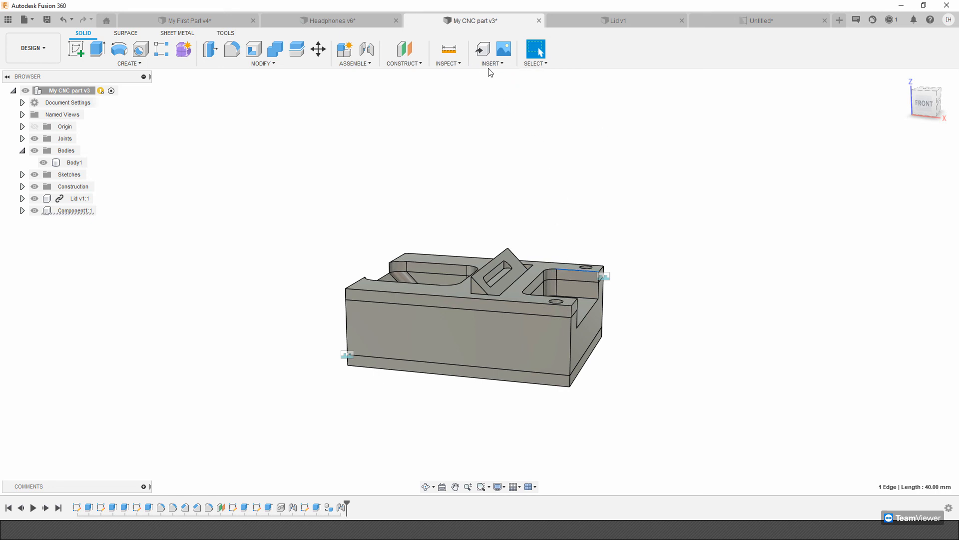
Open the CNC part's Parameters dialog, close it without changes, and review the Change Parameters command description.
{"action": "middle_click_drag", "start_coordinate": [629, 300], "coordinate": [487, 296], "text": "shift"}
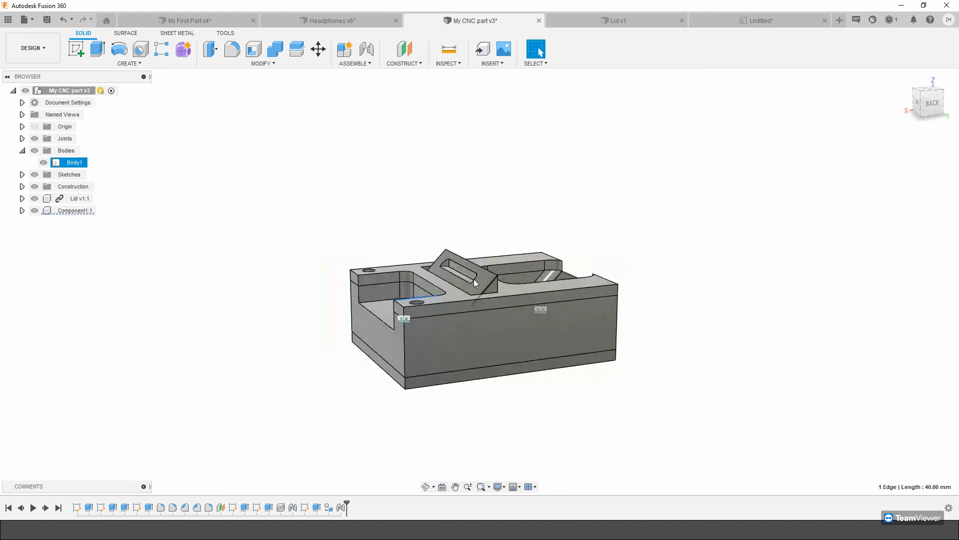
{"action": "middle_click_drag", "start_coordinate": [473, 279], "coordinate": [495, 289], "text": "shift"}
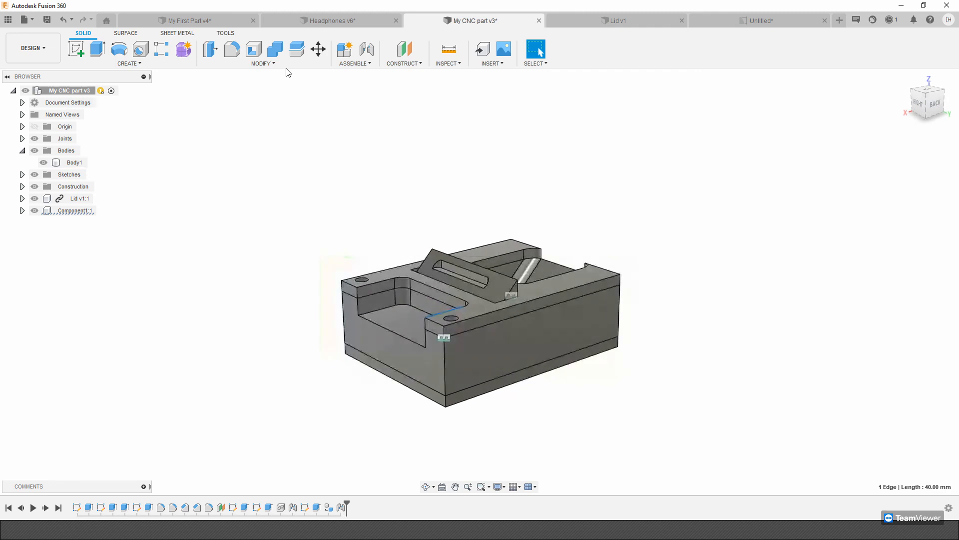
{"action": "left_click", "coordinate": [311, 64]}
{"action": "left_click", "coordinate": [234, 275]}
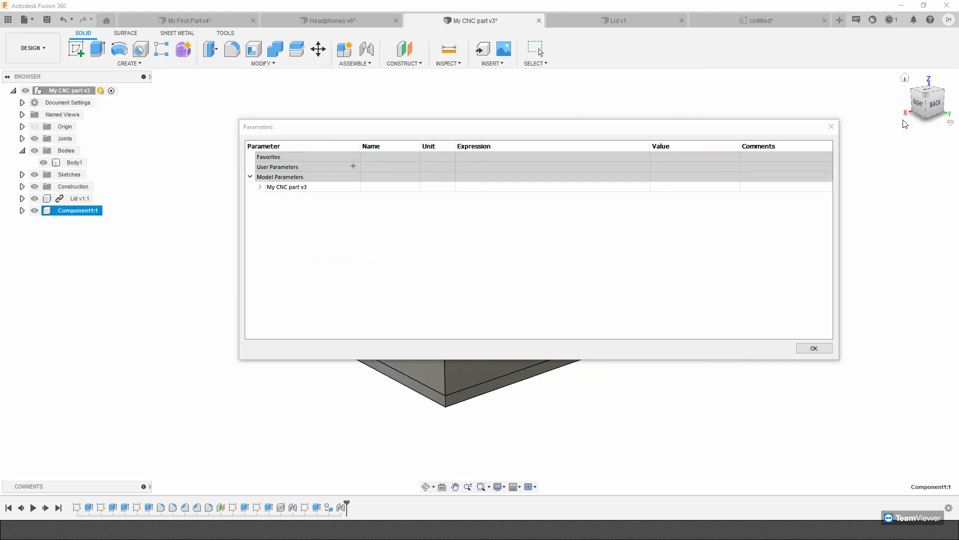
{"action": "left_click", "coordinate": [814, 347]}
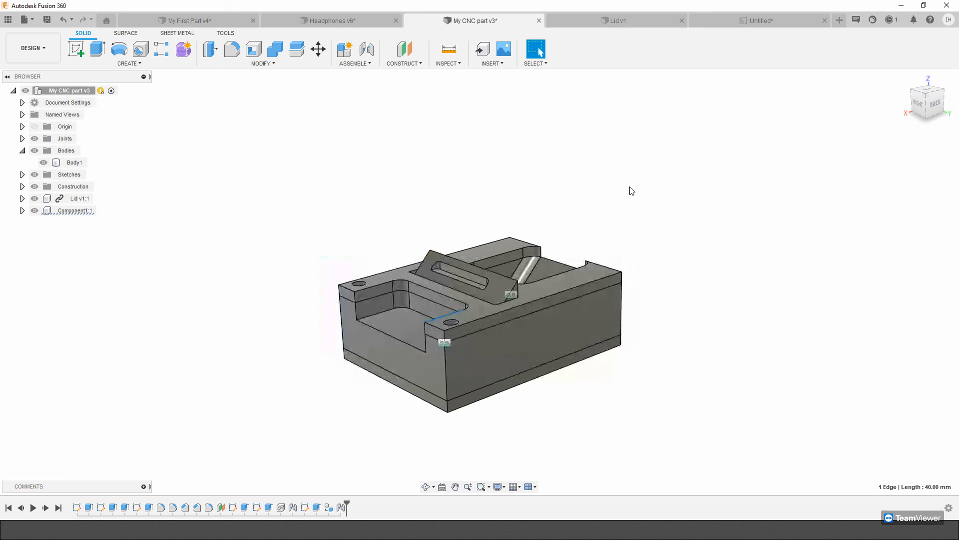
{"action": "left_click", "coordinate": [278, 64]}
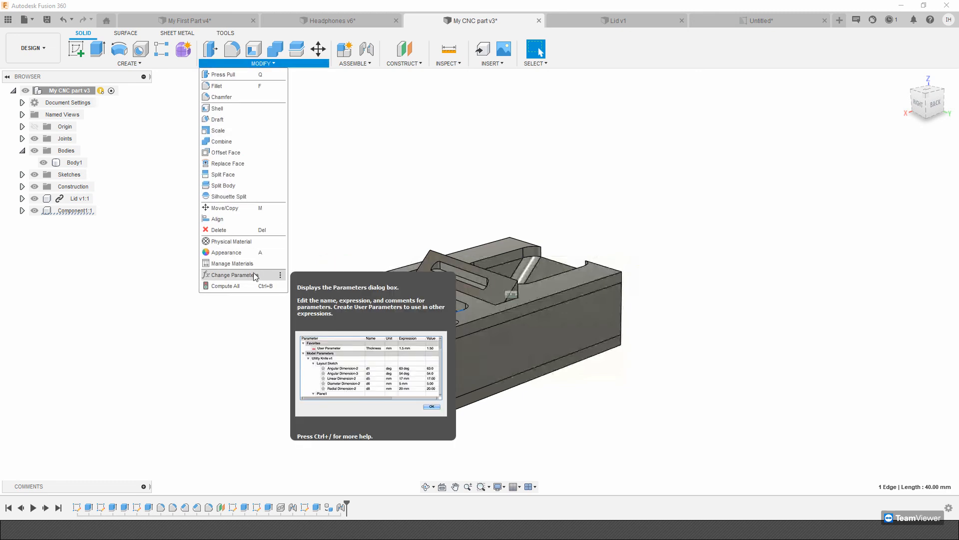
{"action": "left_click", "coordinate": [463, 124]}
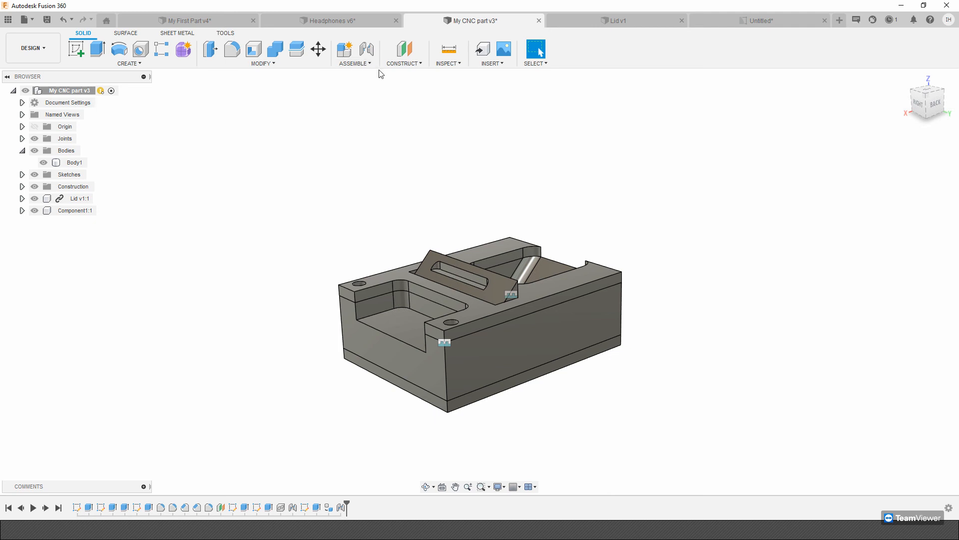
Review the available workspaces, including Generative Design, Manufacture and the Drawing options From Design and From Animation.
{"action": "left_click", "coordinate": [32, 52]}
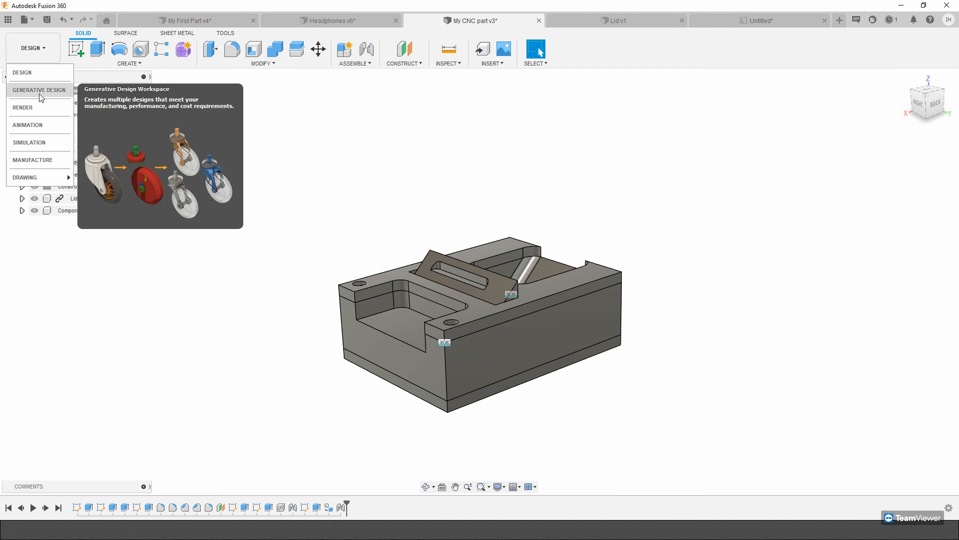
{"action": "mouse_move", "coordinate": [41, 179]}
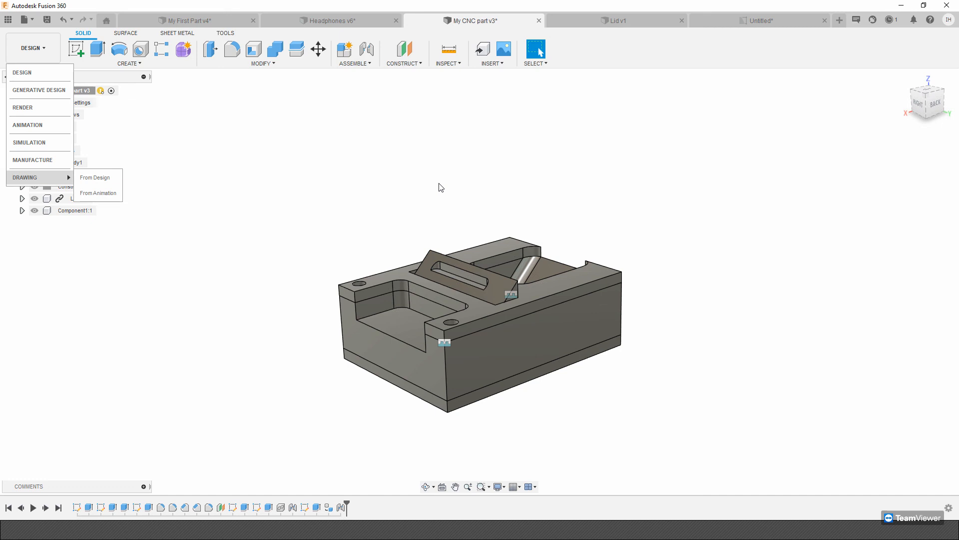
{"action": "left_click", "coordinate": [450, 181]}
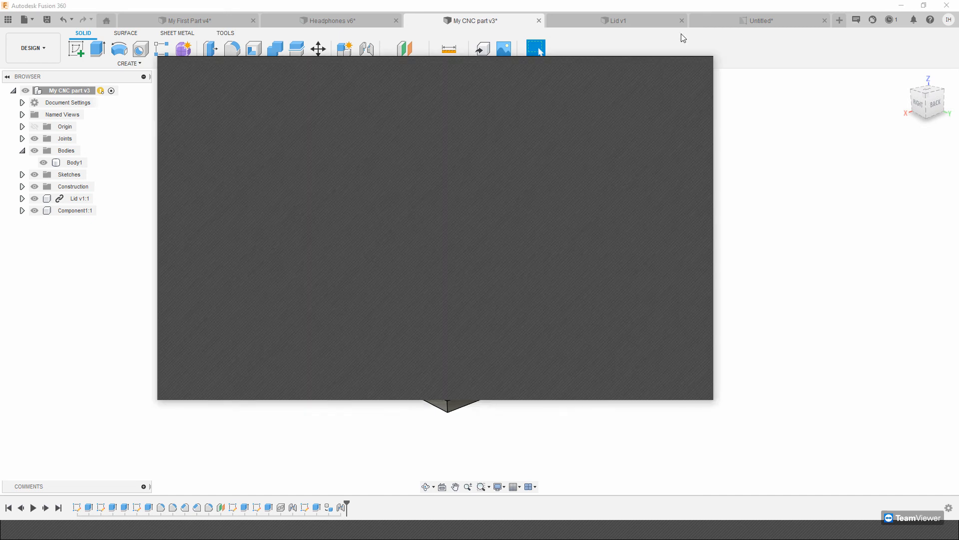
{"action": "left_click", "coordinate": [658, 68]}
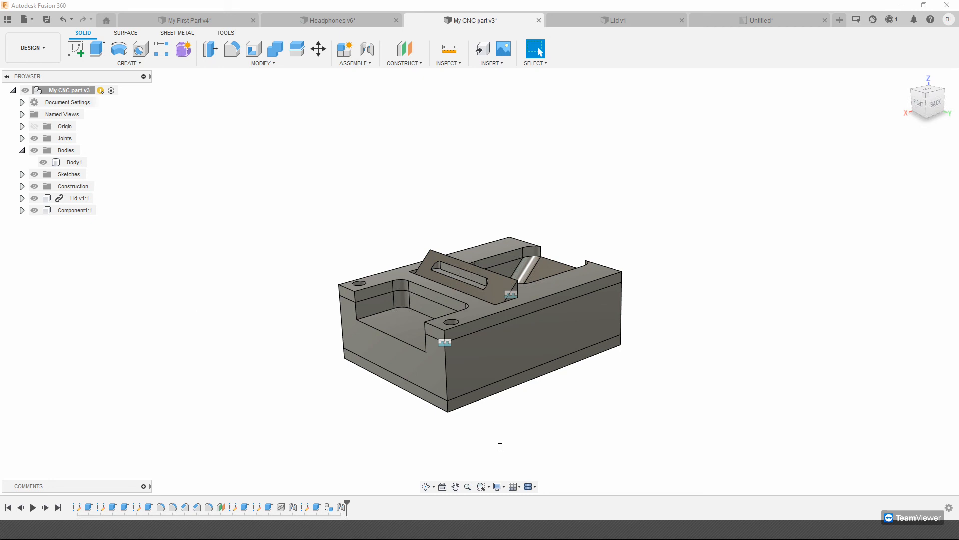
{"action": "left_click", "coordinate": [44, 57]}
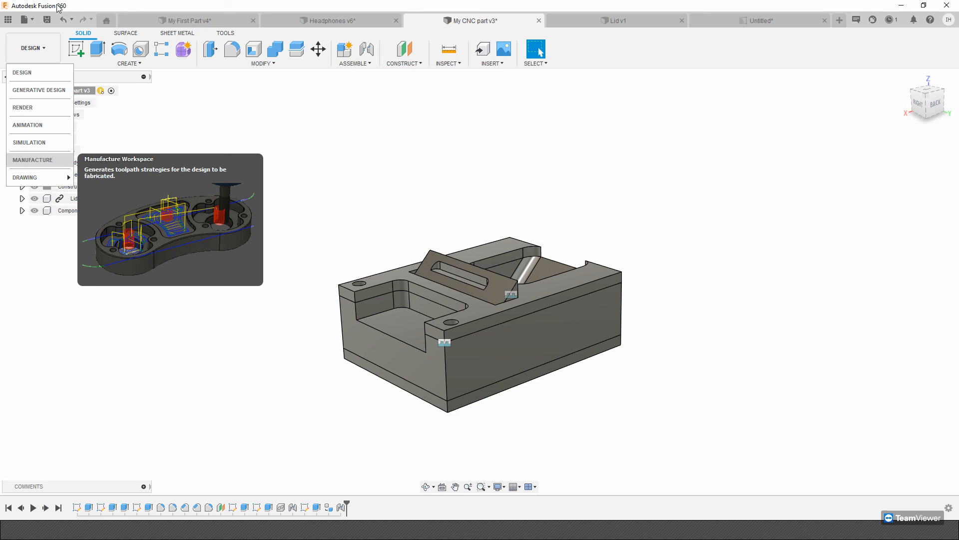
{"action": "left_click", "coordinate": [515, 506]}
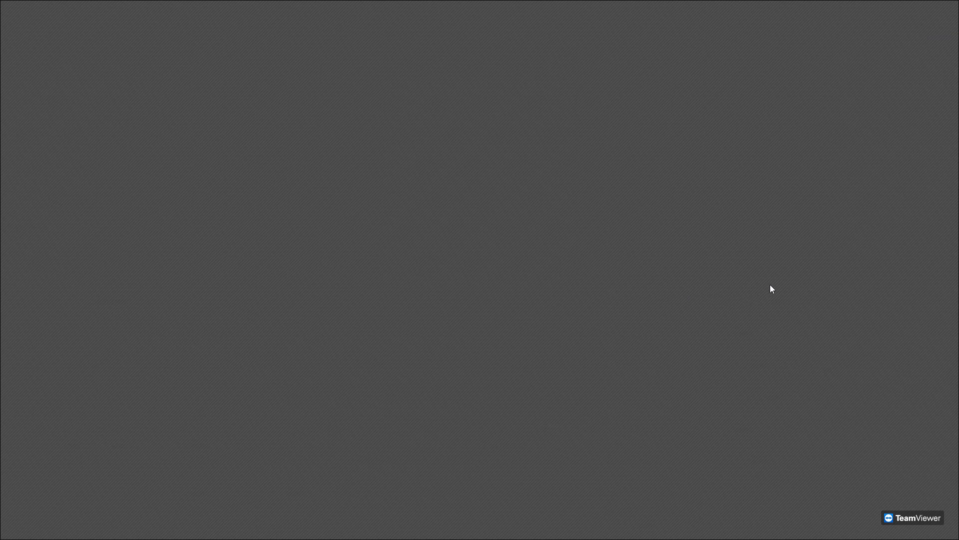
{"action": "left_click", "coordinate": [915, 11]}
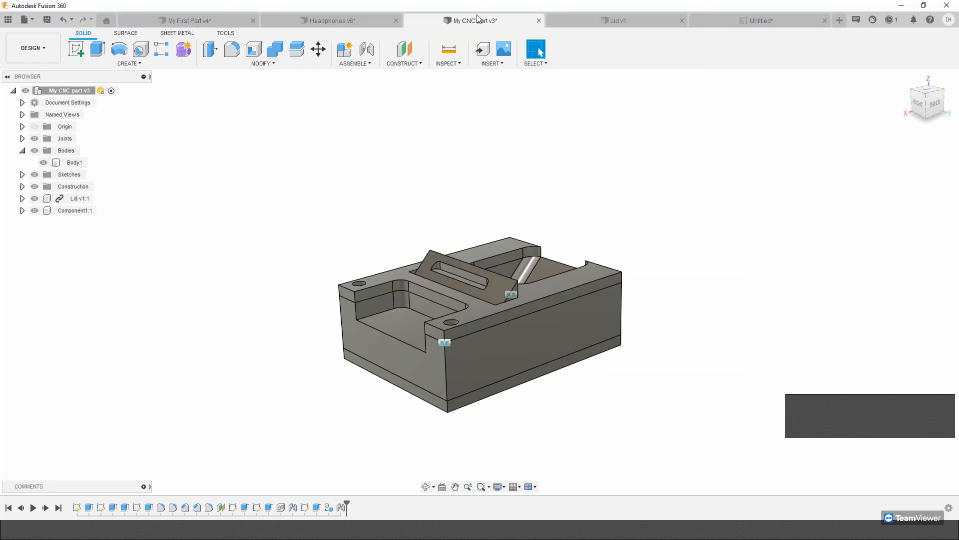